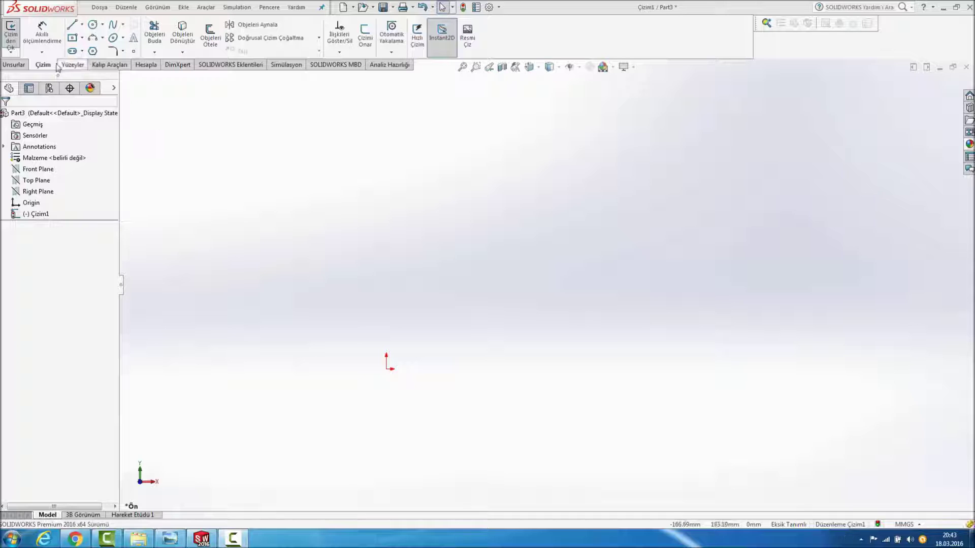
# Step: Draw a horizontal centerline from the origin running to the right as the revolve axis
pyautogui.click(82, 24)
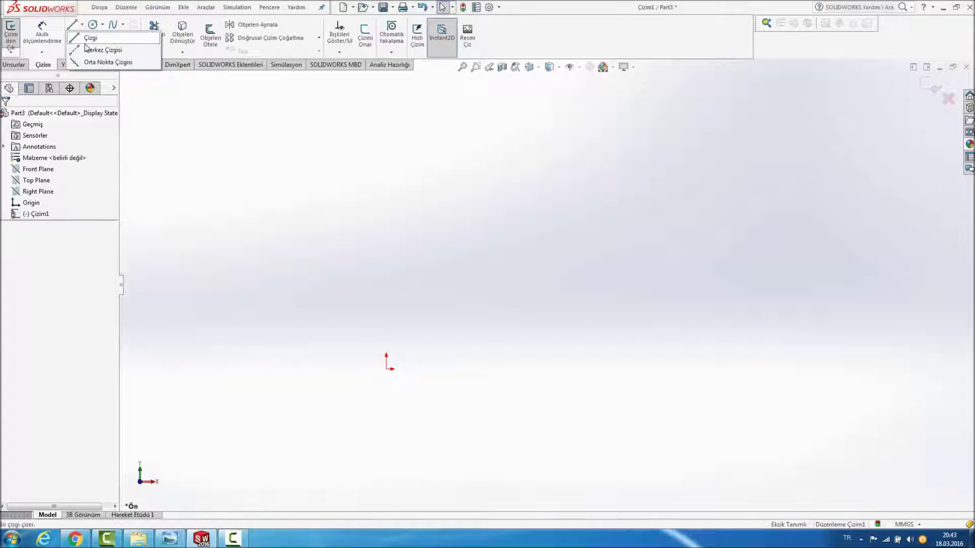
pyautogui.click(100, 49)
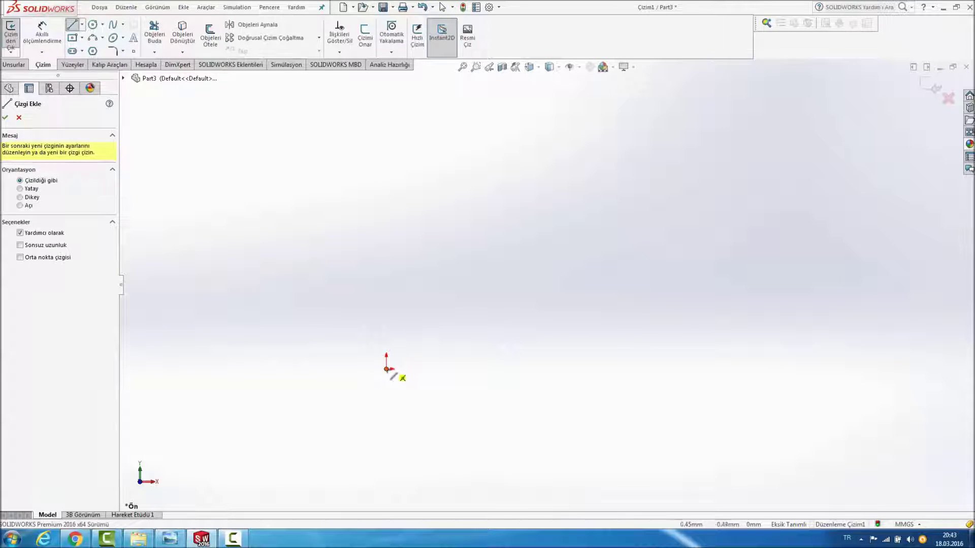
pyautogui.click(387, 369)
pyautogui.click(551, 369)
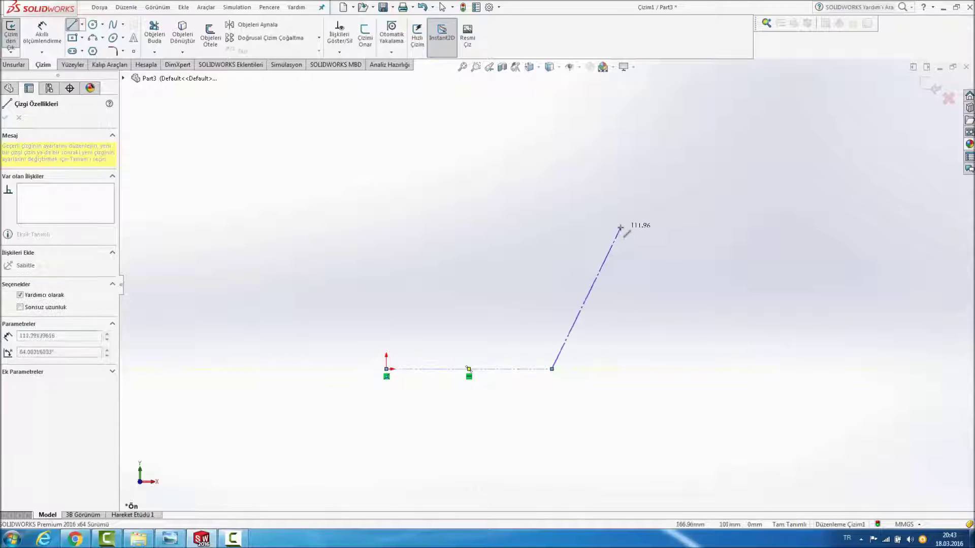
pyautogui.press('Escape')
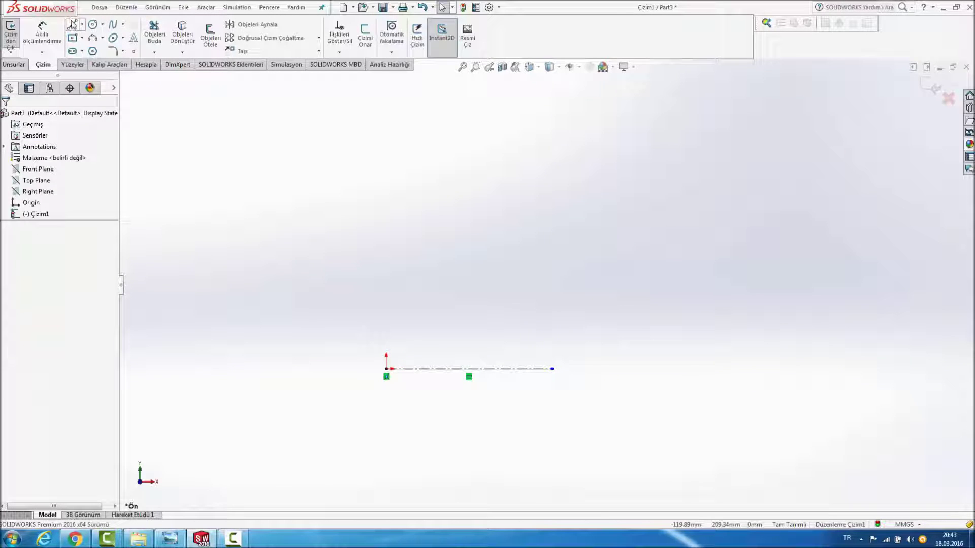
# Step: Start the profile with an upright above the origin, a tangent quarter arc and a short horizontal
pyautogui.click(72, 24)
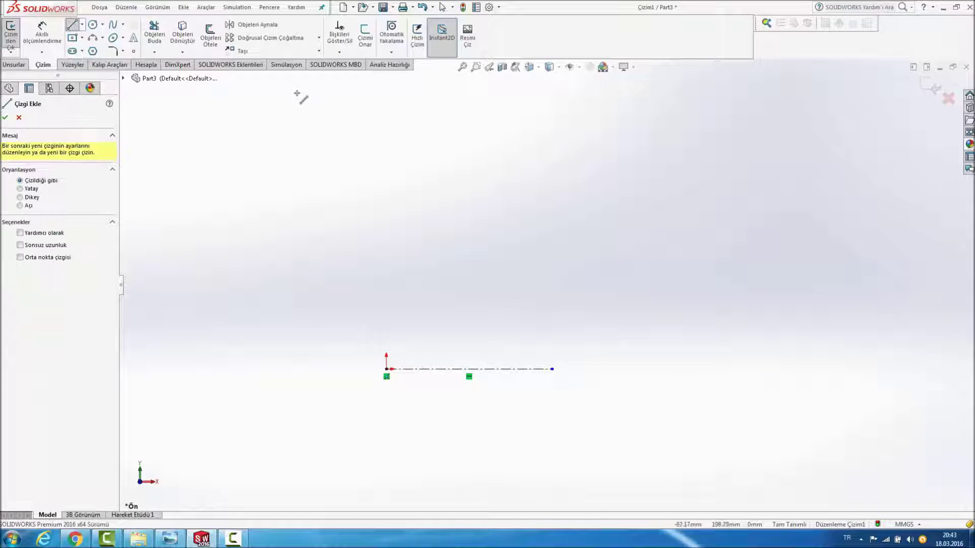
pyautogui.click(386, 116)
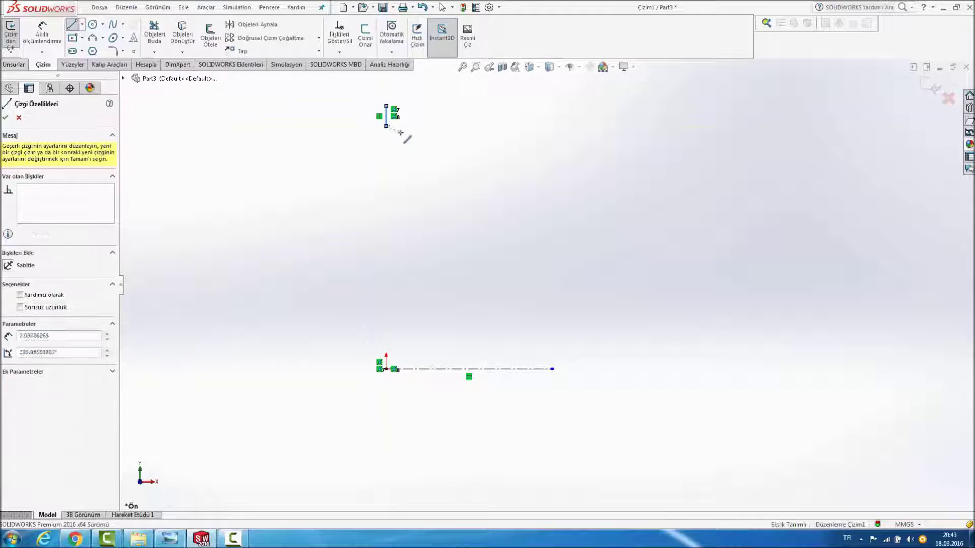
pyautogui.press('a')
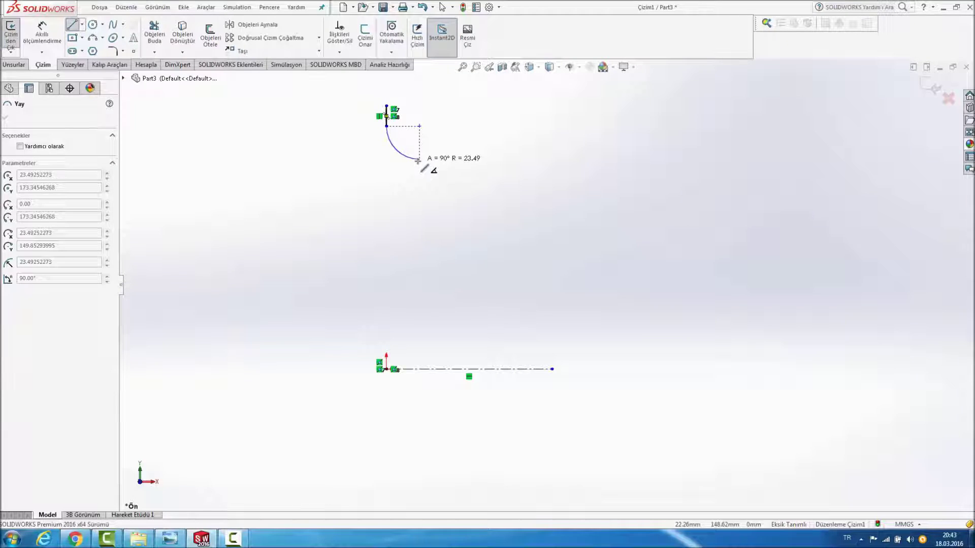
pyautogui.click(419, 160)
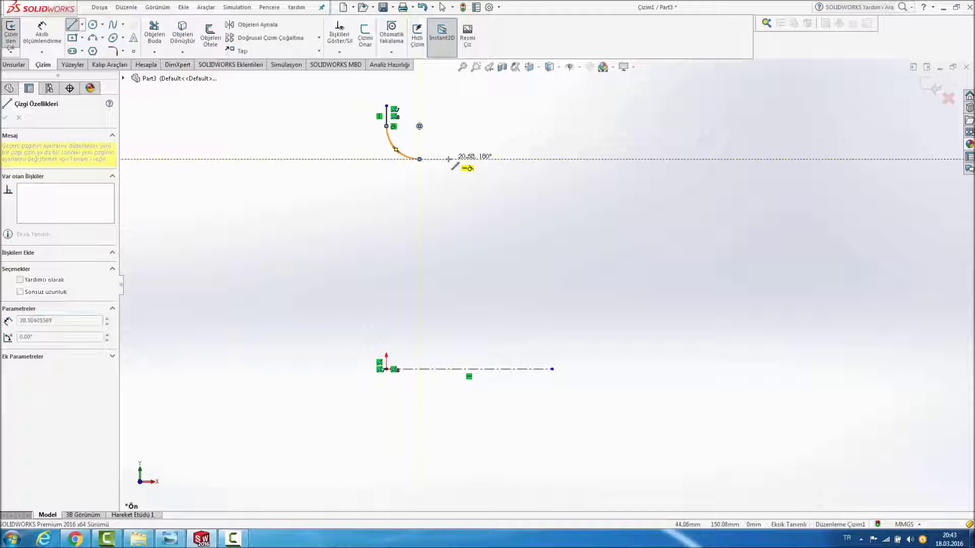
pyautogui.click(451, 159)
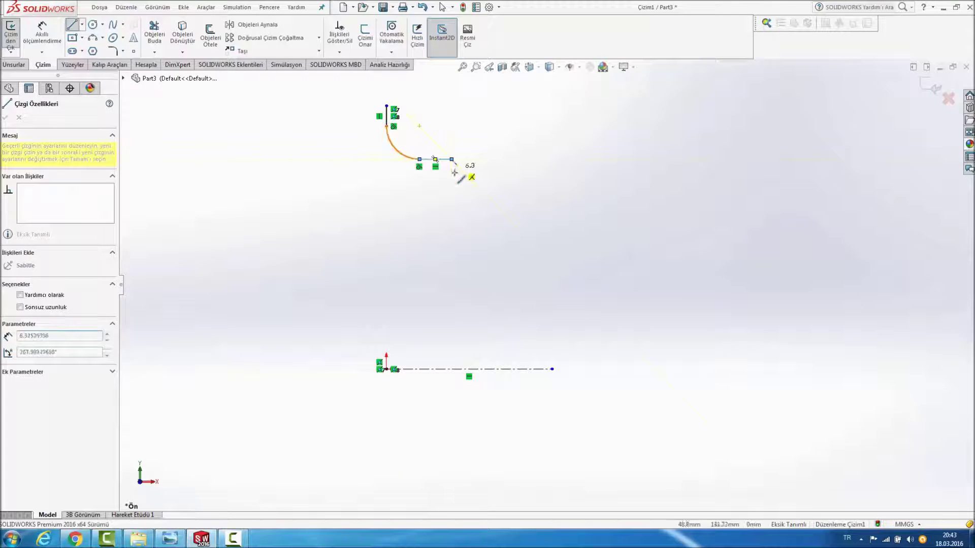
# Step: Continue with the rectangular notch, long horizontal run, 45° rising step and upright end line
pyautogui.click(452, 175)
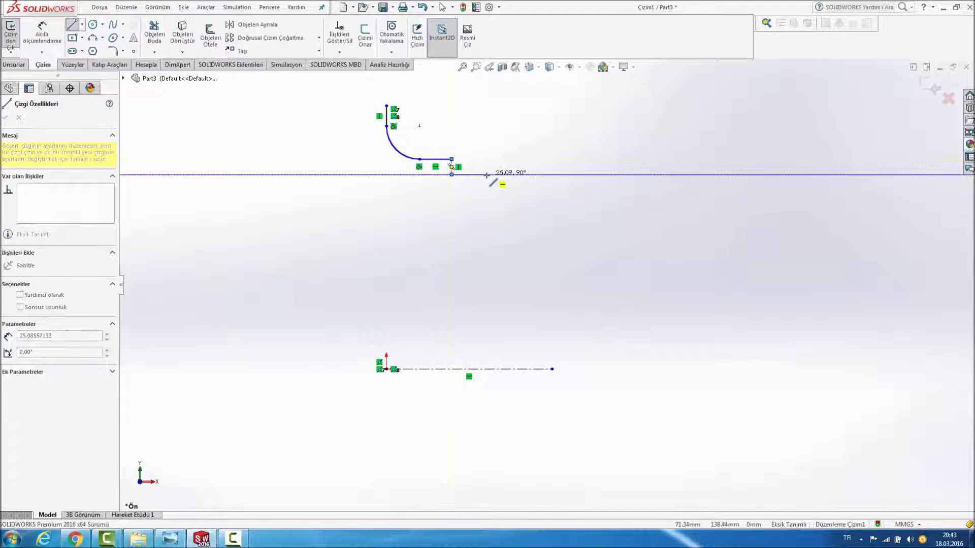
pyautogui.click(486, 174)
pyautogui.click(486, 159)
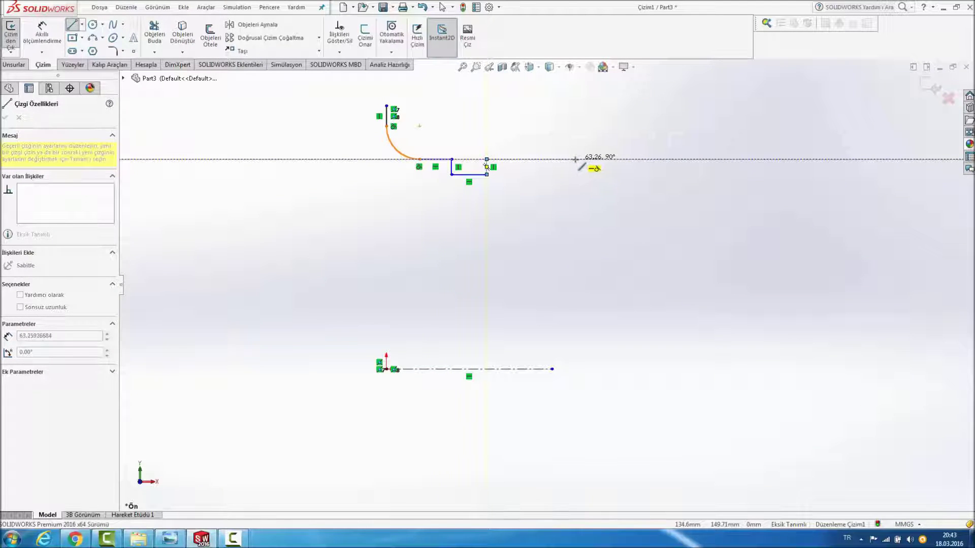
pyautogui.click(612, 159)
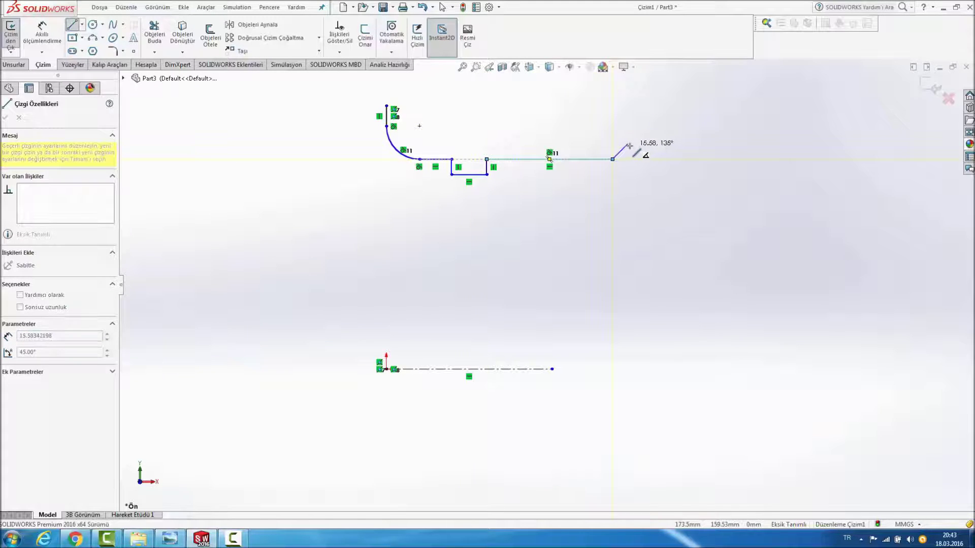
pyautogui.click(626, 146)
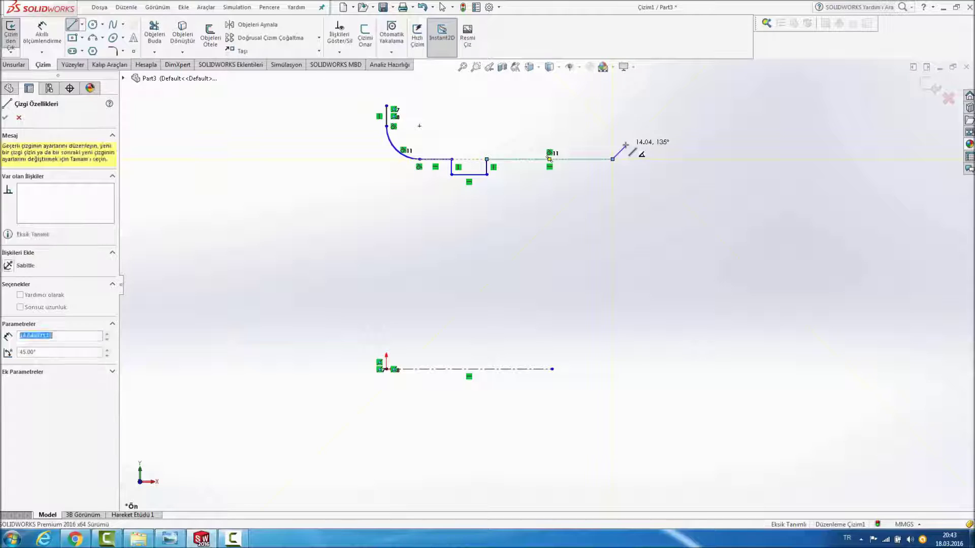
pyautogui.click(659, 145)
pyautogui.doubleClick(659, 126)
pyautogui.press('Escape')
pyautogui.press('Escape')
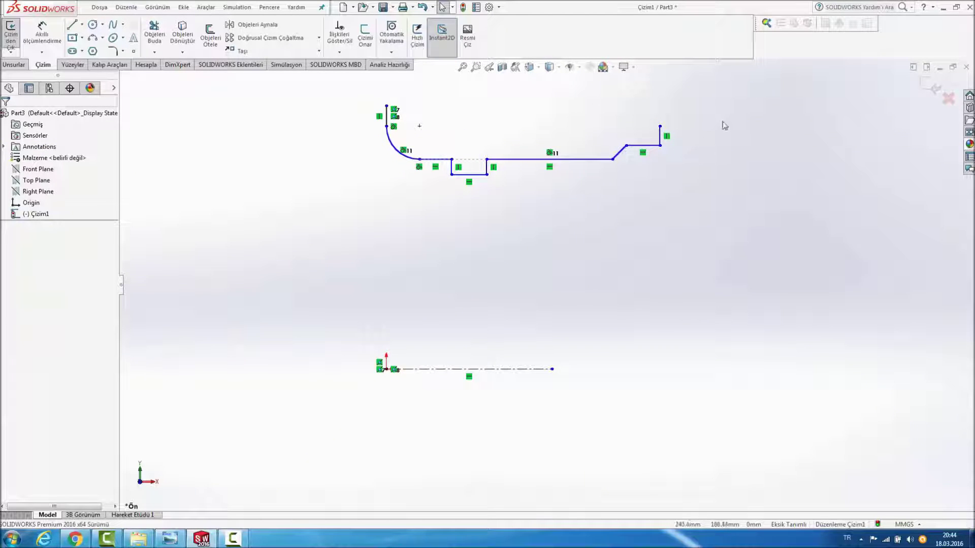
# Step: Add a horizontal relation between the top endpoints of the left and right end lines
pyautogui.scroll(-2, 484, 146)
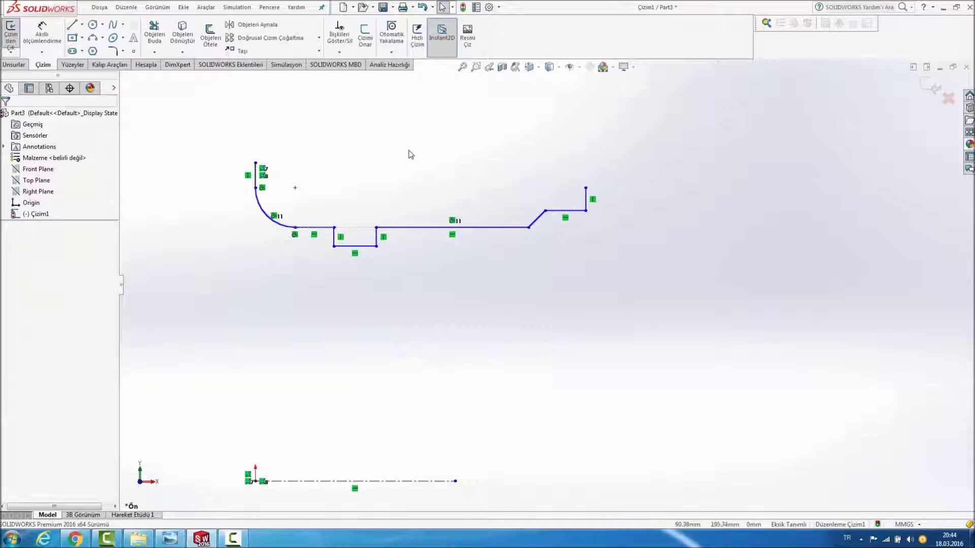
pyautogui.click(255, 163)
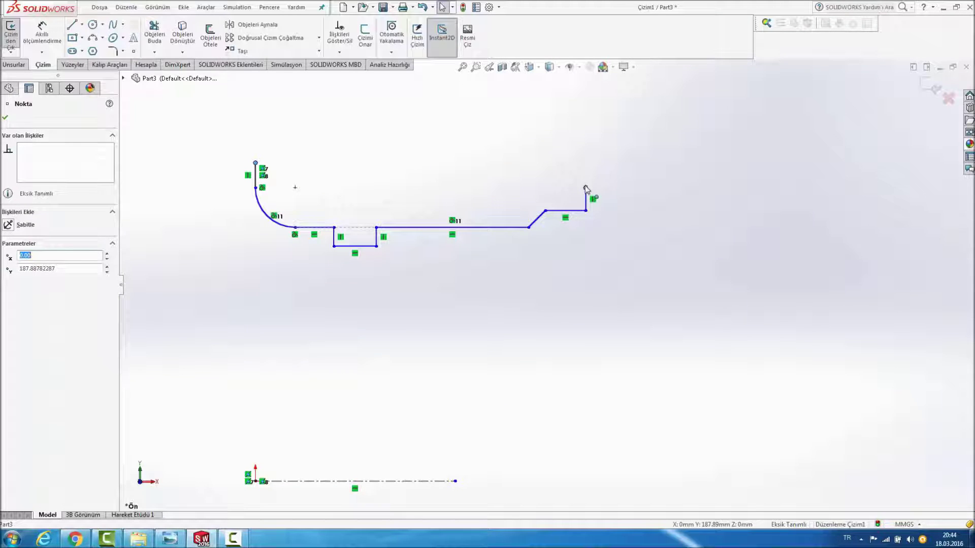
pyautogui.keyDown('ctrl'); pyautogui.click(585, 187); pyautogui.keyUp('ctrl')
pyautogui.click(9, 282)
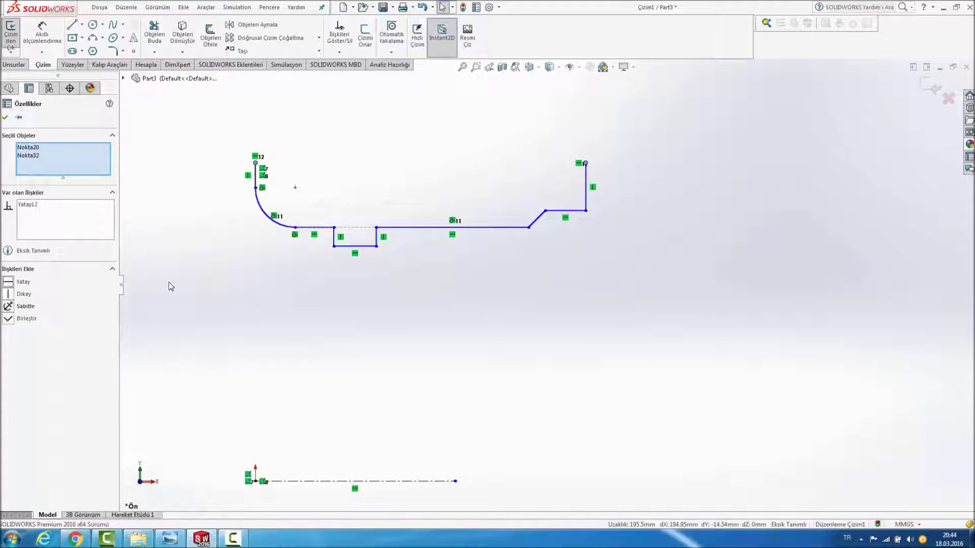
pyautogui.click(168, 281)
# Step: Dimension the short left vertical line to 5 mm
pyautogui.press('d')
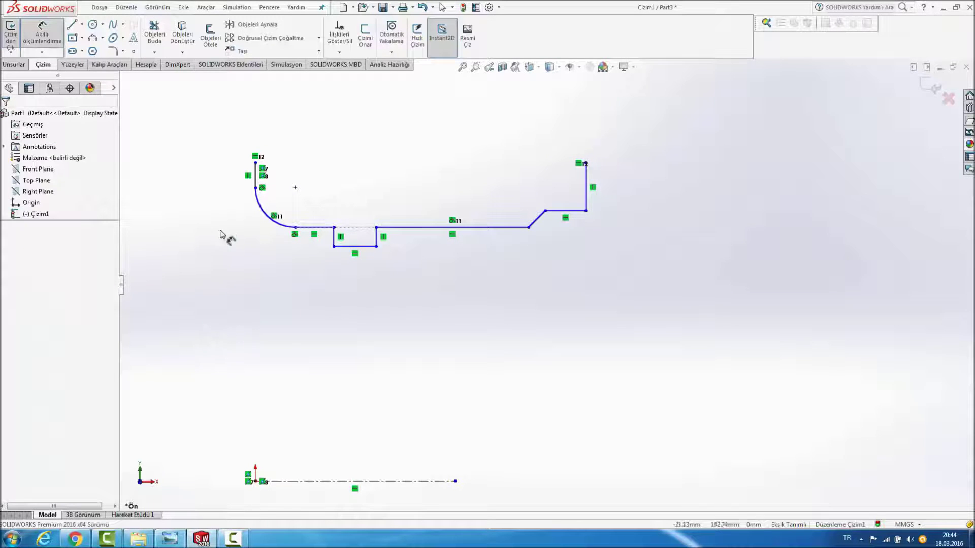
pyautogui.click(256, 179)
pyautogui.click(228, 187)
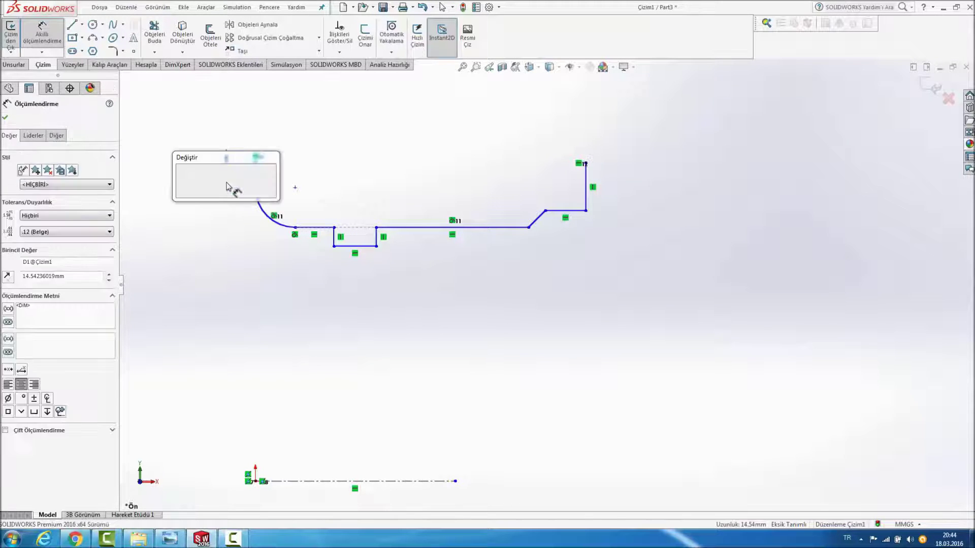
pyautogui.write('5')
pyautogui.press('Return')
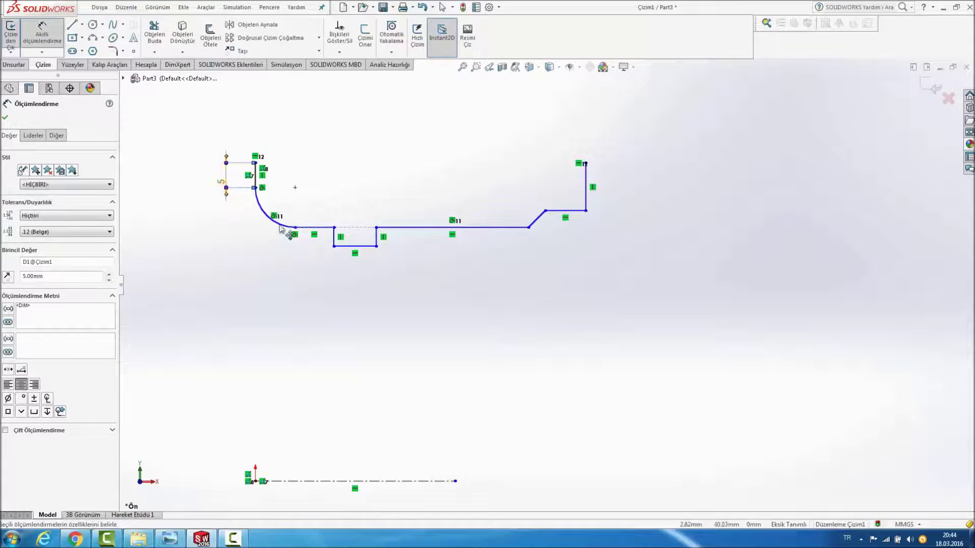
# Step: Dimension the profile's top point at 250 mm above the origin
pyautogui.click(254, 482)
pyautogui.click(255, 164)
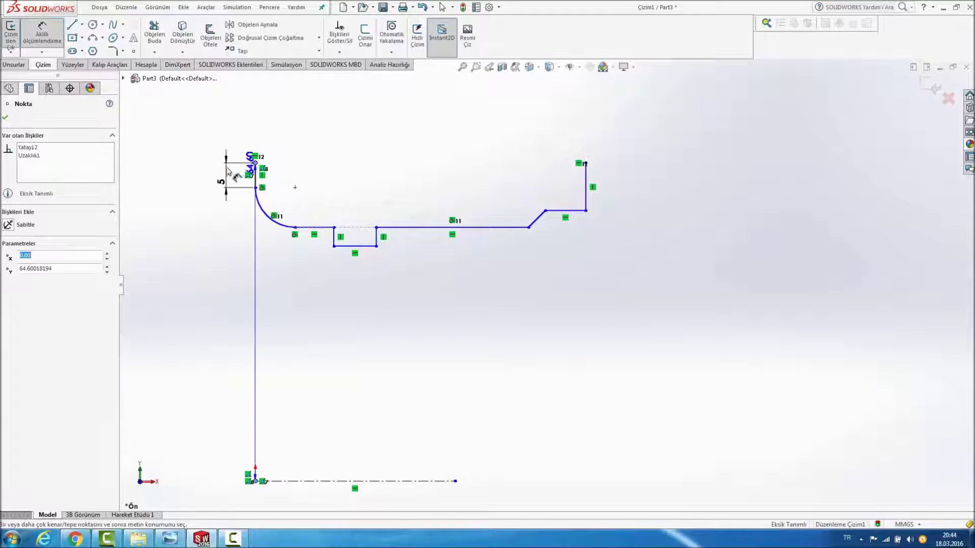
pyautogui.click(164, 197)
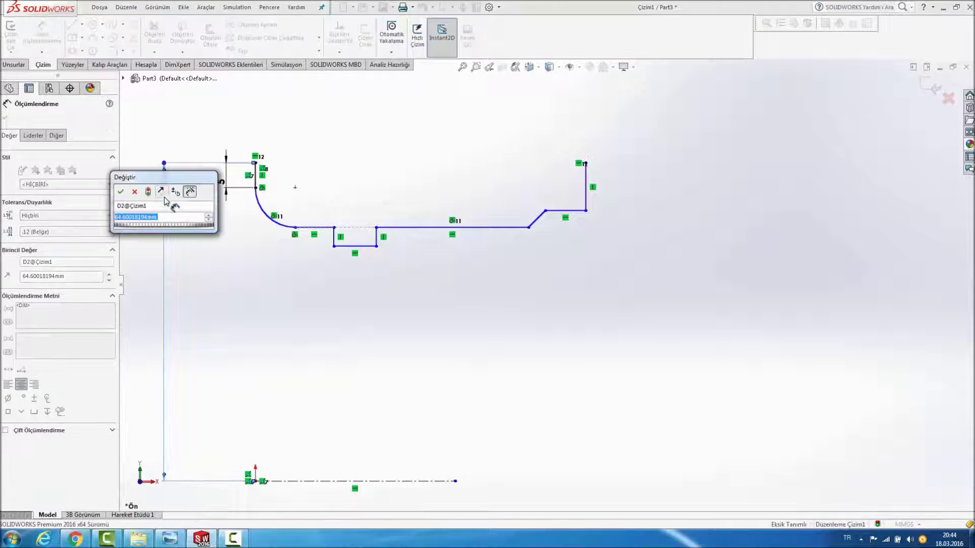
pyautogui.write('25')
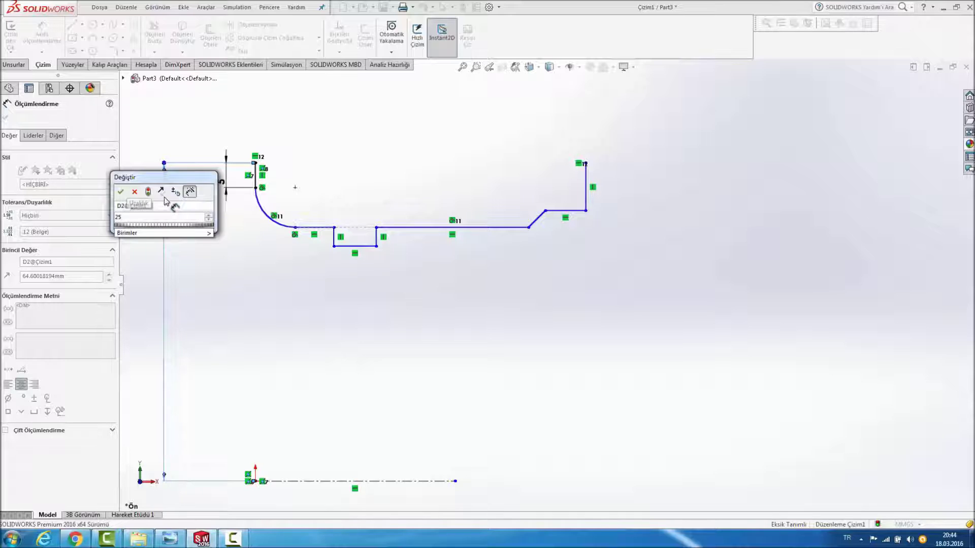
pyautogui.press('Return')
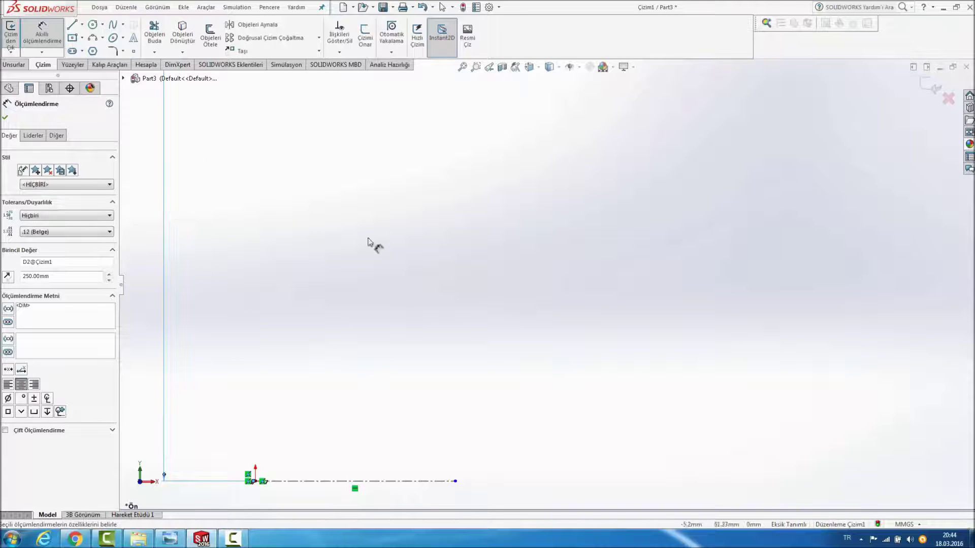
pyautogui.press('f')
# Step: Set the width between the two top endpoints to 205 mm
pyautogui.scroll(-2, 507, 170)
pyautogui.scroll(-2, 506, 170)
pyautogui.scroll(-2, 505, 167)
pyautogui.scroll(-2, 505, 163)
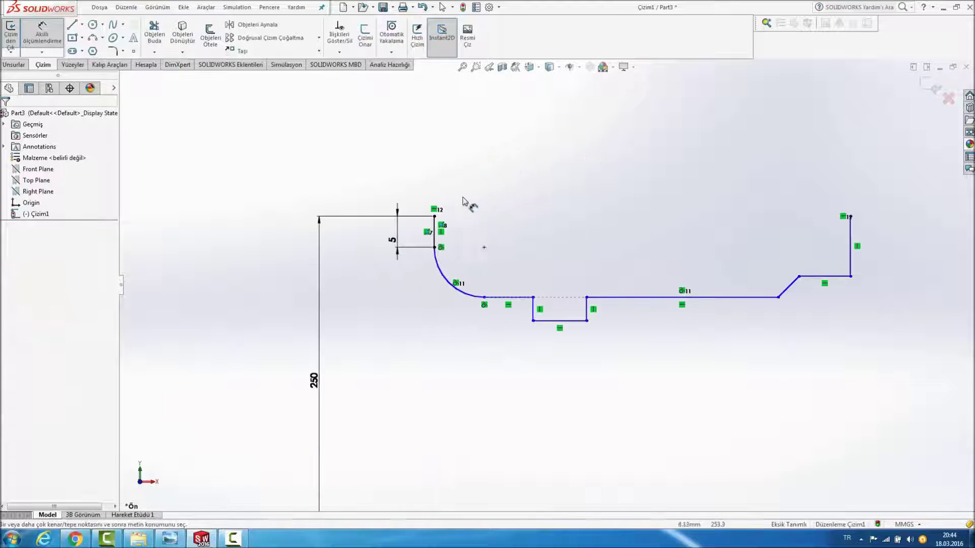
pyautogui.click(435, 218)
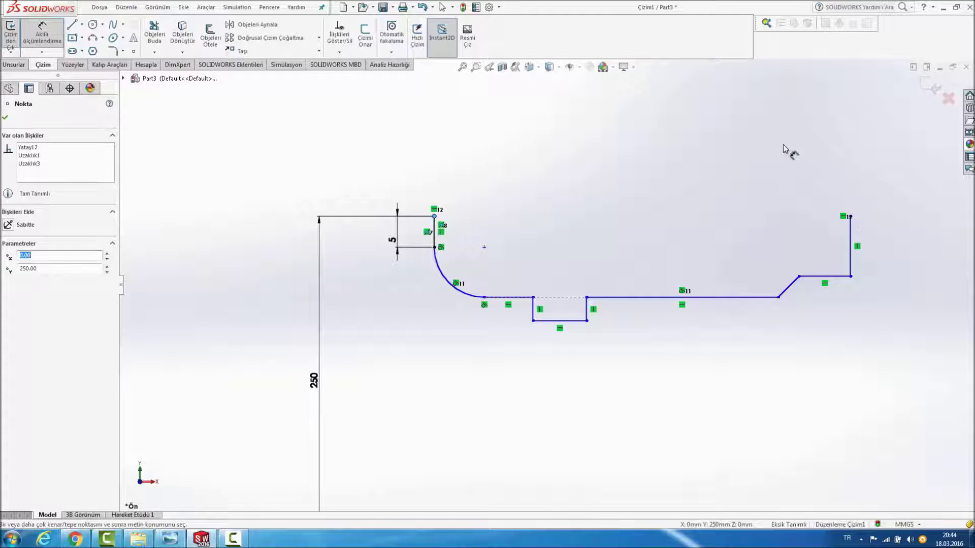
pyautogui.click(851, 217)
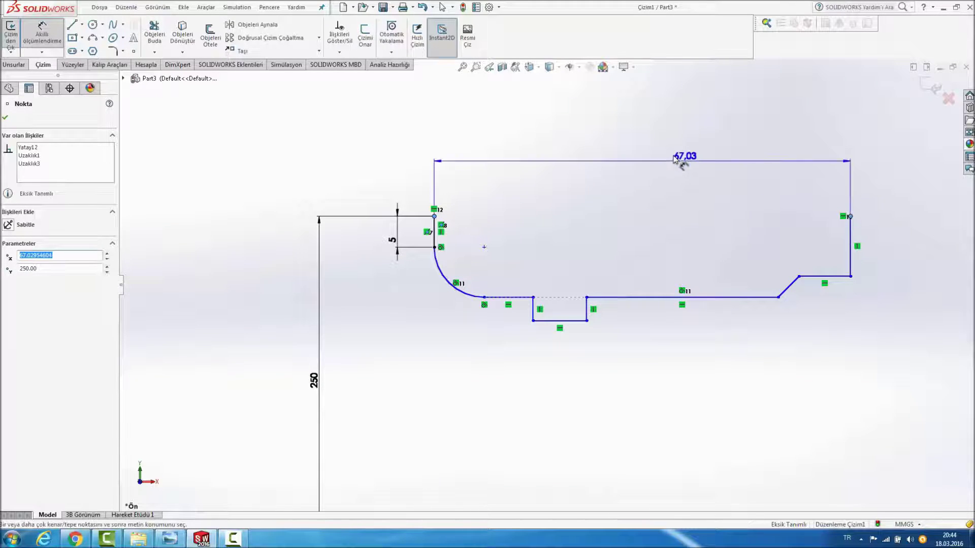
pyautogui.click(648, 152)
pyautogui.write('4')
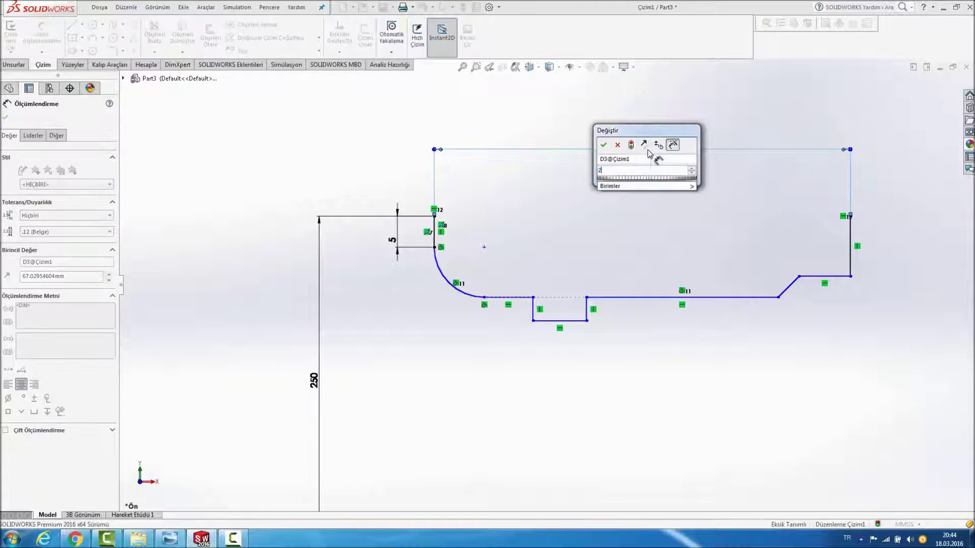
pyautogui.write('0')
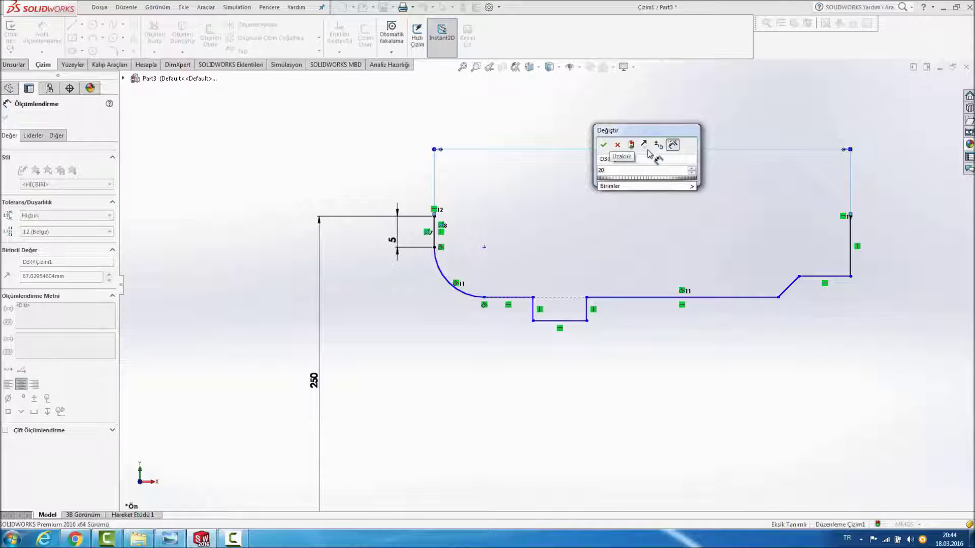
pyautogui.press('Return')
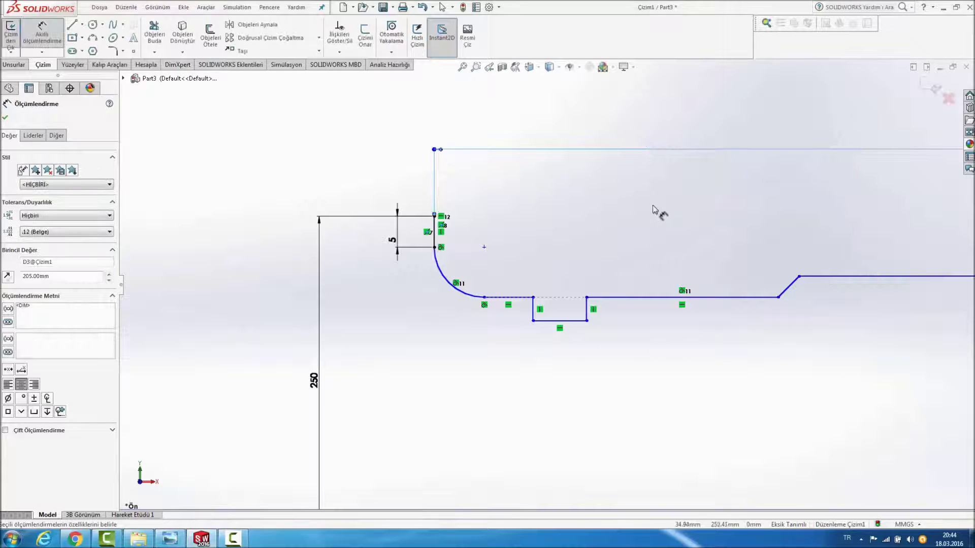
pyautogui.press('Escape')
pyautogui.scroll(3, 693, 192)
pyautogui.scroll(2, 710, 269)
pyautogui.scroll(-2, 563, 338)
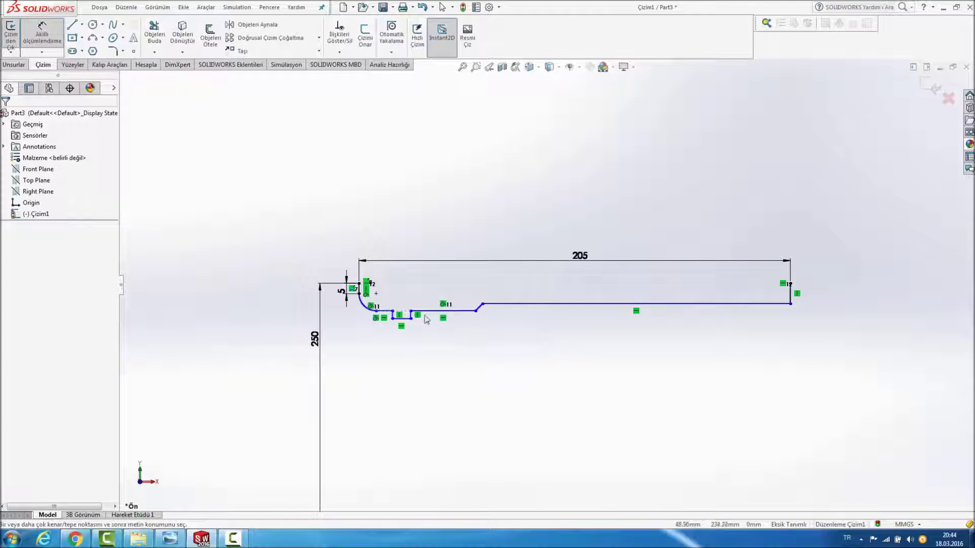
# Step: Give the fillet arc a 12 mm radius
pyautogui.scroll(-3, 398, 309)
pyautogui.scroll(-3, 399, 307)
pyautogui.scroll(-1, 392, 312)
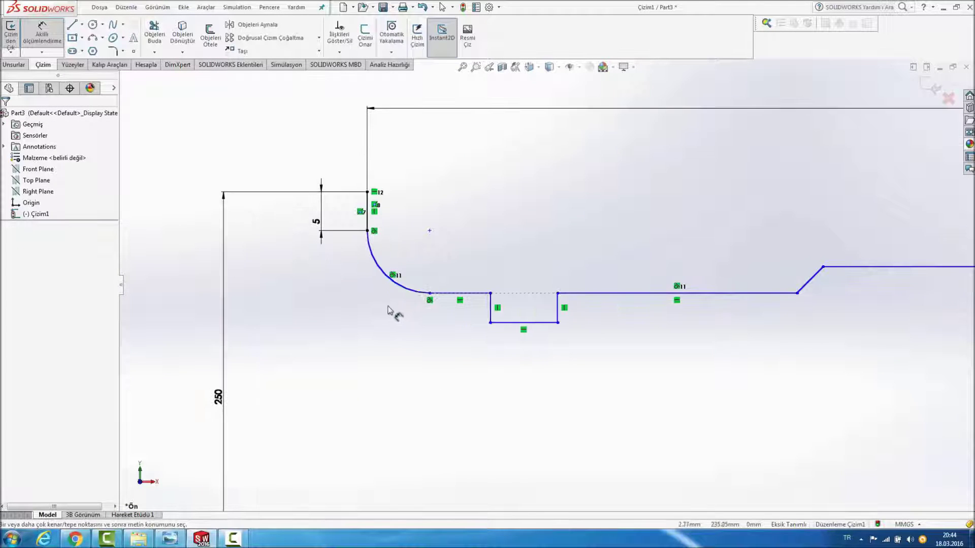
pyautogui.click(390, 284)
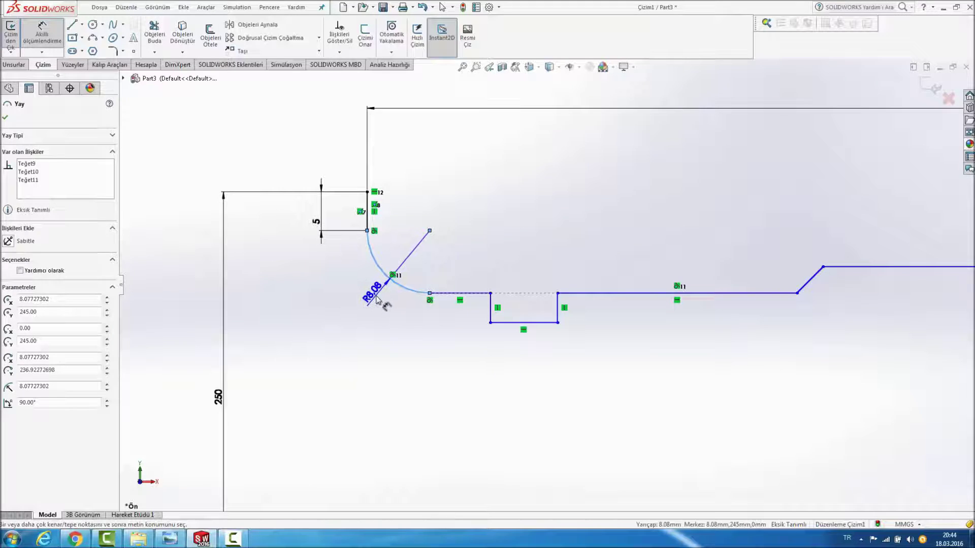
pyautogui.doubleClick(376, 299)
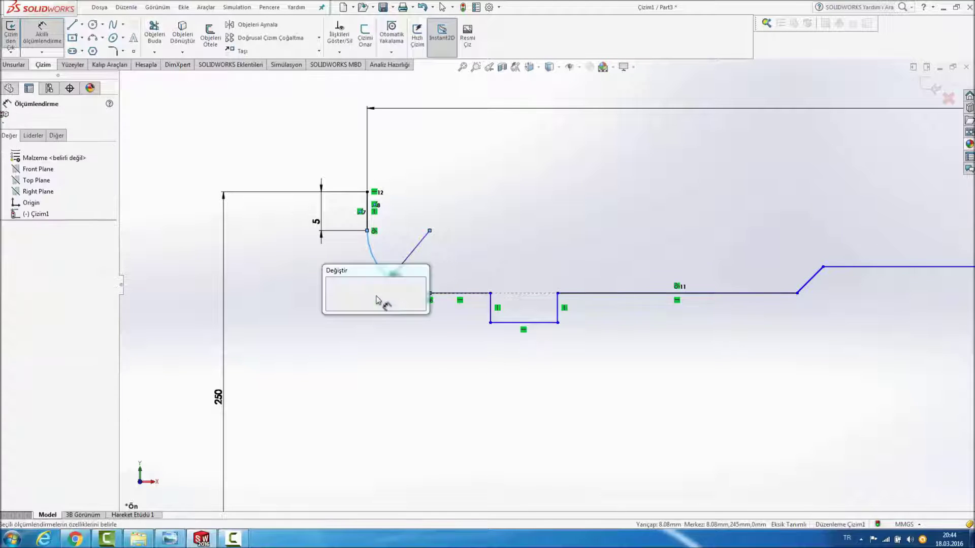
pyautogui.write('12')
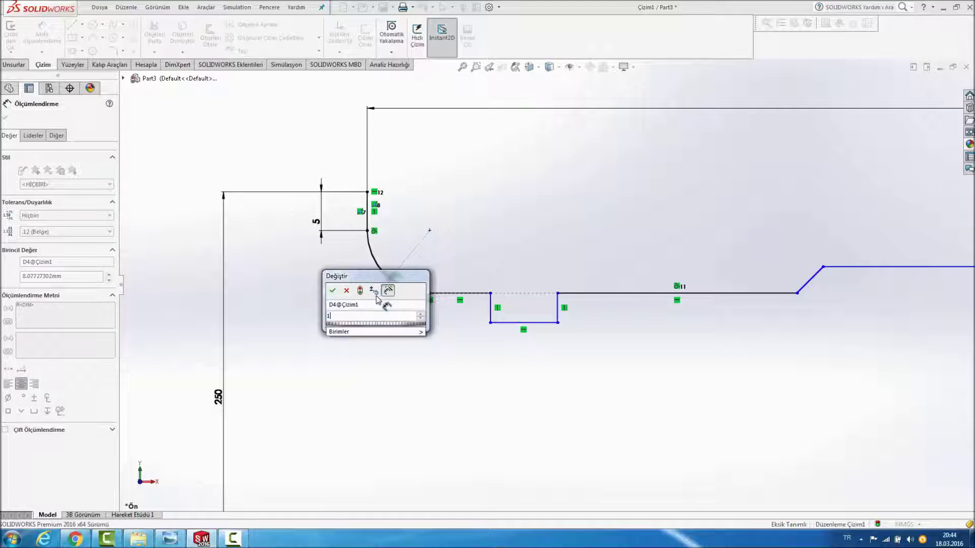
pyautogui.press('Return')
pyautogui.click(488, 274)
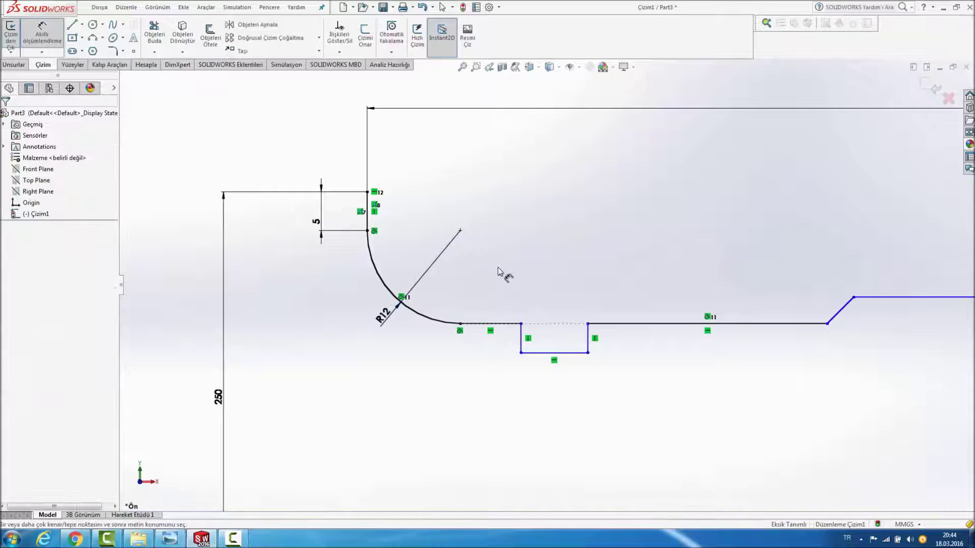
# Step: Dimension the short line after the fillet at 8 mm
pyautogui.click(497, 324)
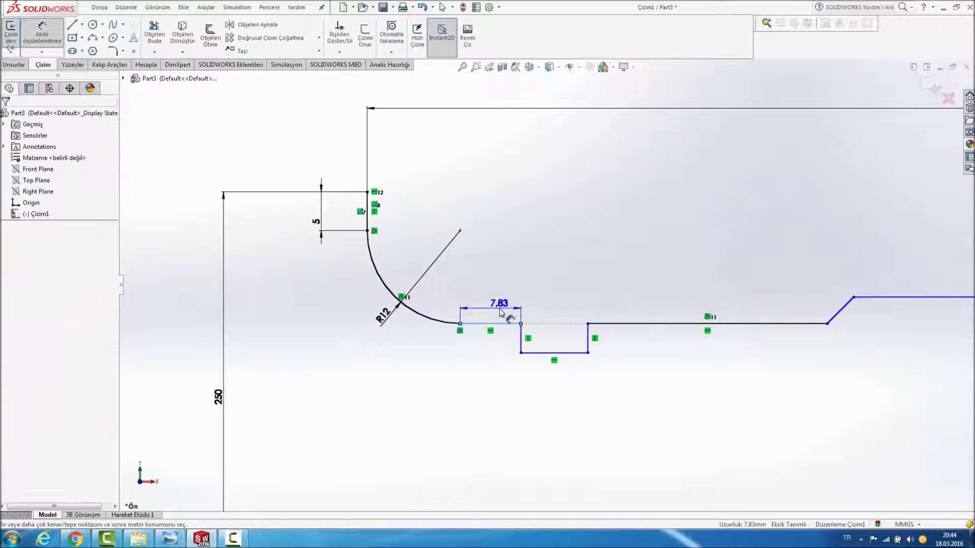
pyautogui.click(500, 310)
pyautogui.write('8')
pyautogui.press('Return')
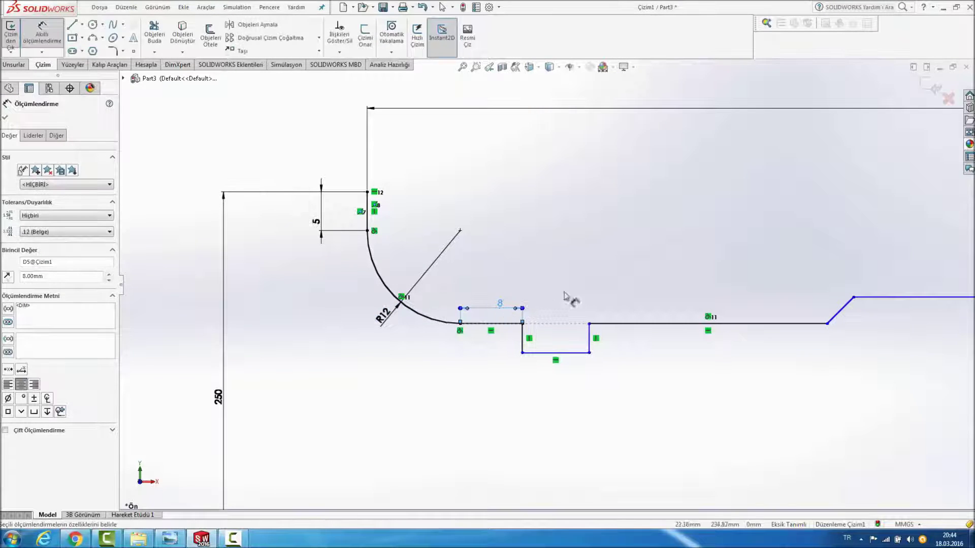
pyautogui.click(617, 284)
# Step: Set the groove's bottom width to 10 mm
pyautogui.scroll(1, 609, 294)
pyautogui.click(568, 333)
pyautogui.click(568, 355)
pyautogui.press('Return')
pyautogui.write('10')
pyautogui.press('Return')
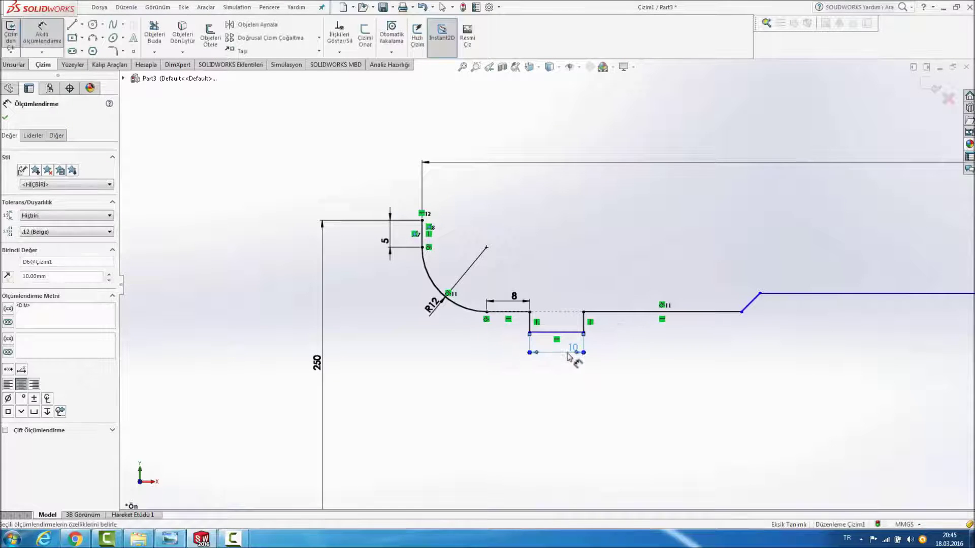
# Step: Dimension the long horizontal run, first at 30 mm, then 100 mm
pyautogui.click(703, 312)
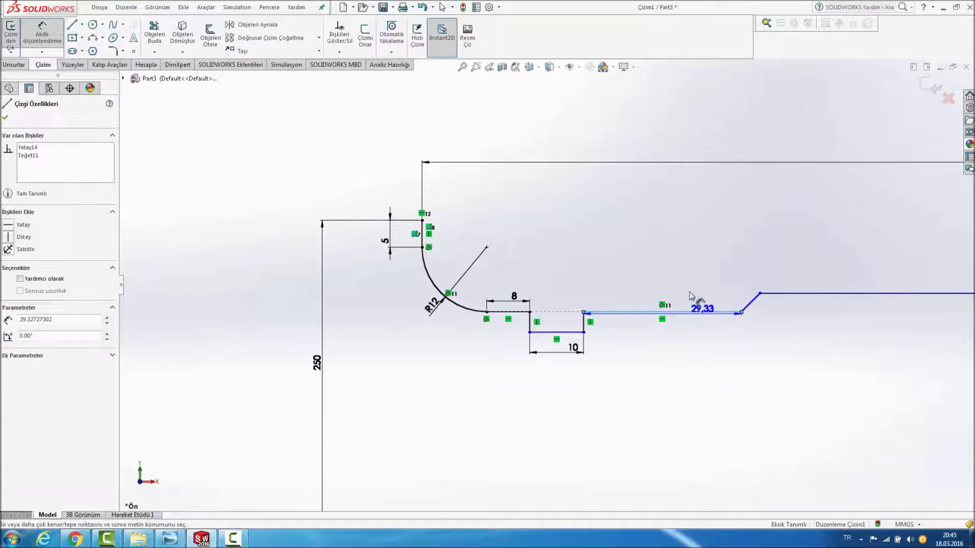
pyautogui.write('30')
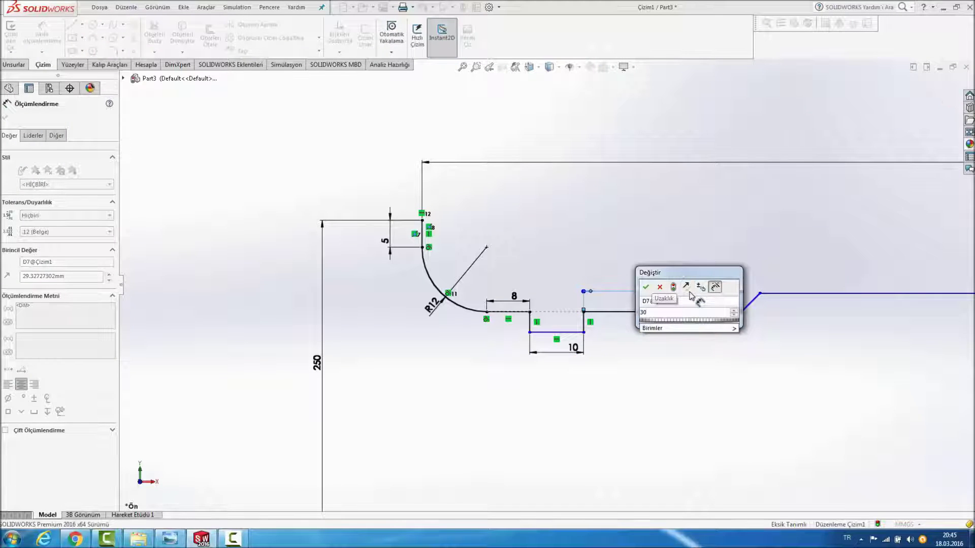
pyautogui.press('Return')
pyautogui.scroll(3, 711, 285)
pyautogui.scroll(-1, 675, 294)
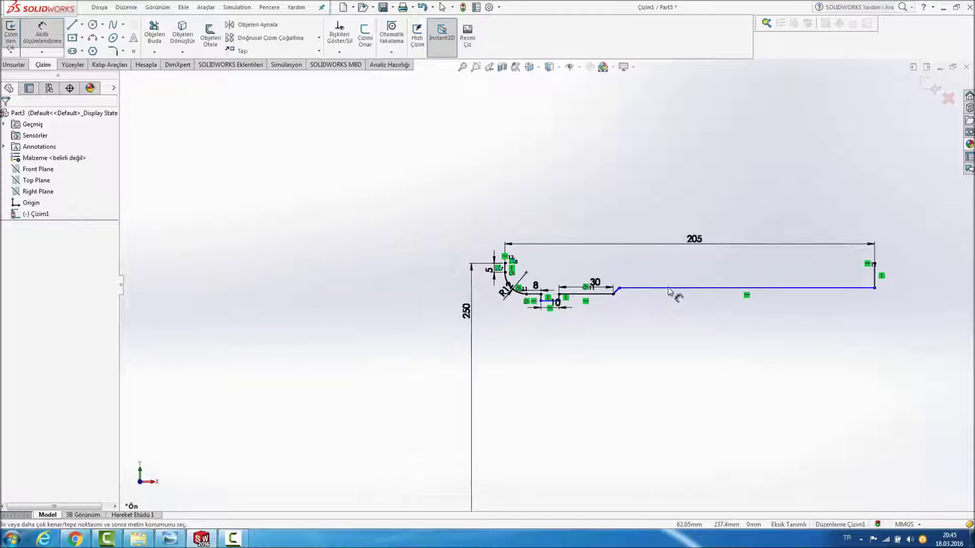
pyautogui.keyDown('ctrl'); pyautogui.moveTo(624, 298); pyautogui.dragTo(569, 293, button='middle'); pyautogui.keyUp('ctrl')
pyautogui.doubleClick(549, 281)
pyautogui.write('100')
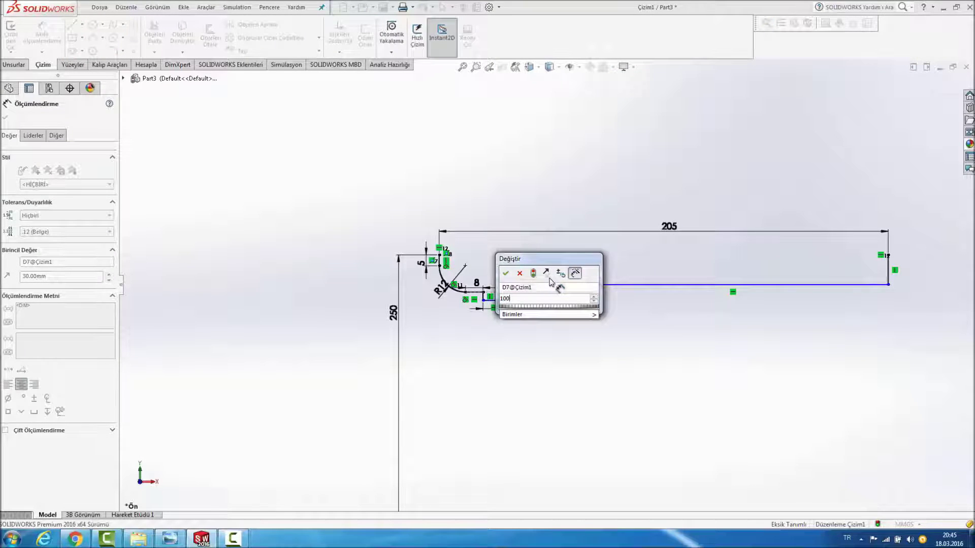
pyautogui.press('Return')
pyautogui.click(741, 304)
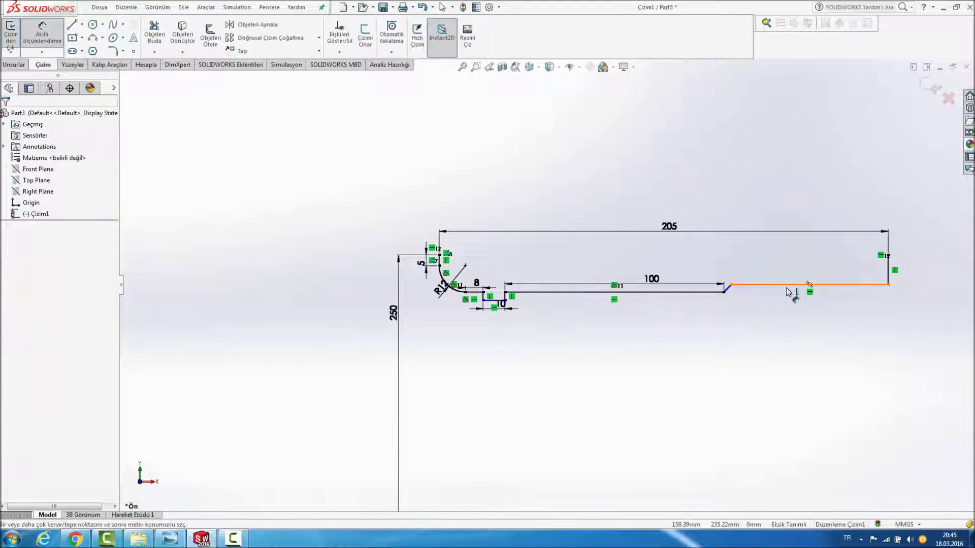
# Step: Lengthen the long horizontal run to 130 mm, then 150 mm
pyautogui.doubleClick(655, 283)
pyautogui.write('1')
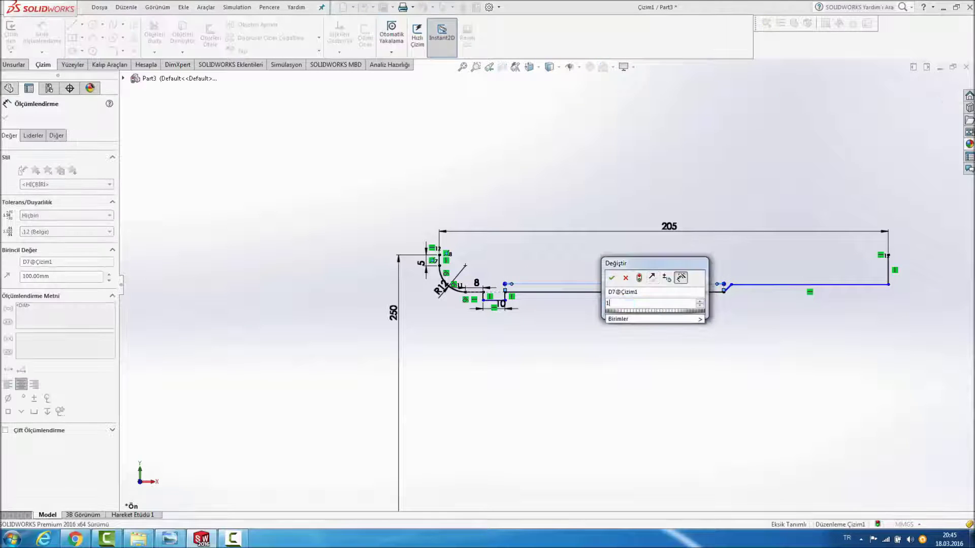
pyautogui.write('0')
pyautogui.press('Return')
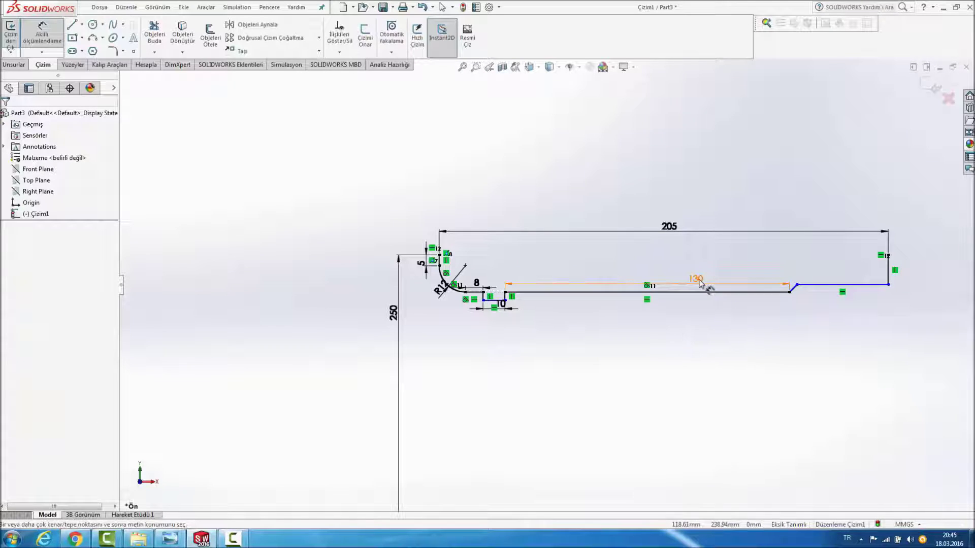
pyautogui.doubleClick(696, 279)
pyautogui.write('150')
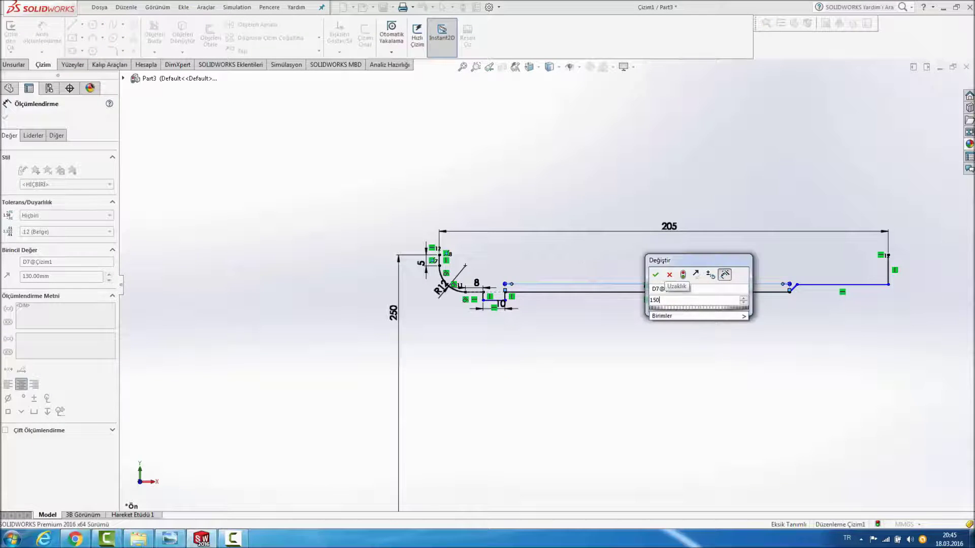
pyautogui.press('Return')
# Step: Dimension the groove depth at 10 mm from the horizontal run
pyautogui.scroll(-2, 579, 307)
pyautogui.scroll(-2, 484, 309)
pyautogui.scroll(-2, 462, 294)
pyautogui.click(448, 300)
pyautogui.click(475, 274)
pyautogui.click(510, 296)
pyautogui.write('10')
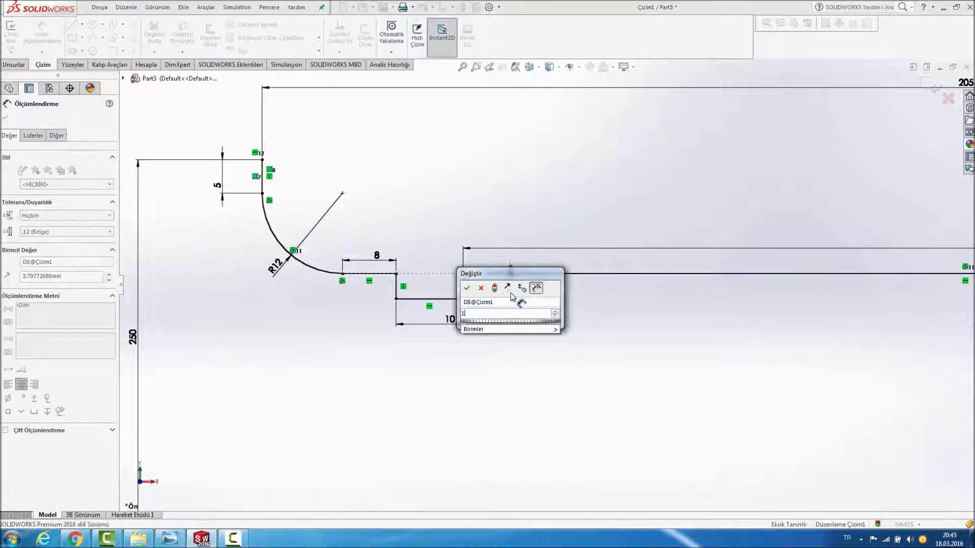
pyautogui.press('Return')
pyautogui.click(567, 350)
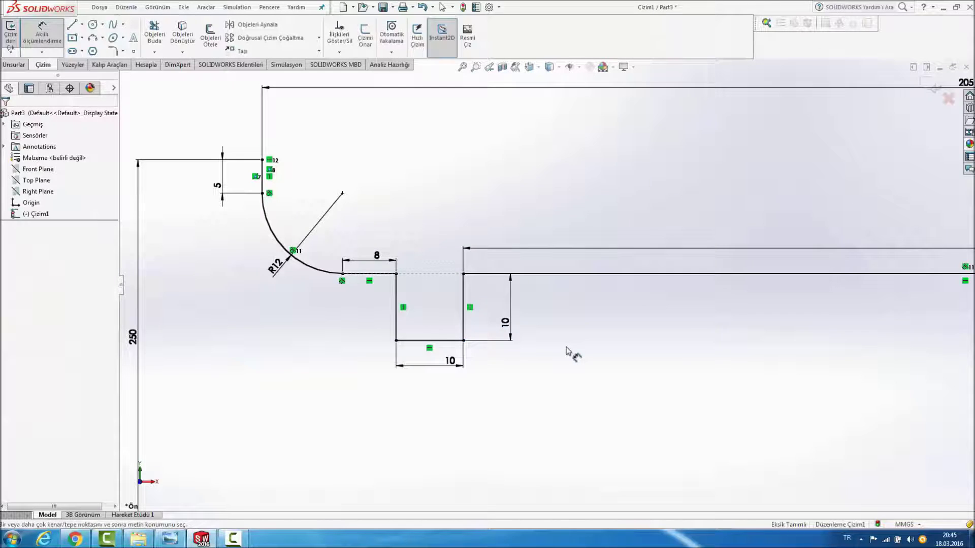
# Step: Change the fillet radius to R14
pyautogui.scroll(2, 572, 353)
pyautogui.scroll(3, 565, 333)
pyautogui.scroll(2, 572, 342)
pyautogui.scroll(-2, 596, 315)
pyautogui.scroll(-2, 539, 292)
pyautogui.scroll(-2, 501, 262)
pyautogui.scroll(-2, 466, 243)
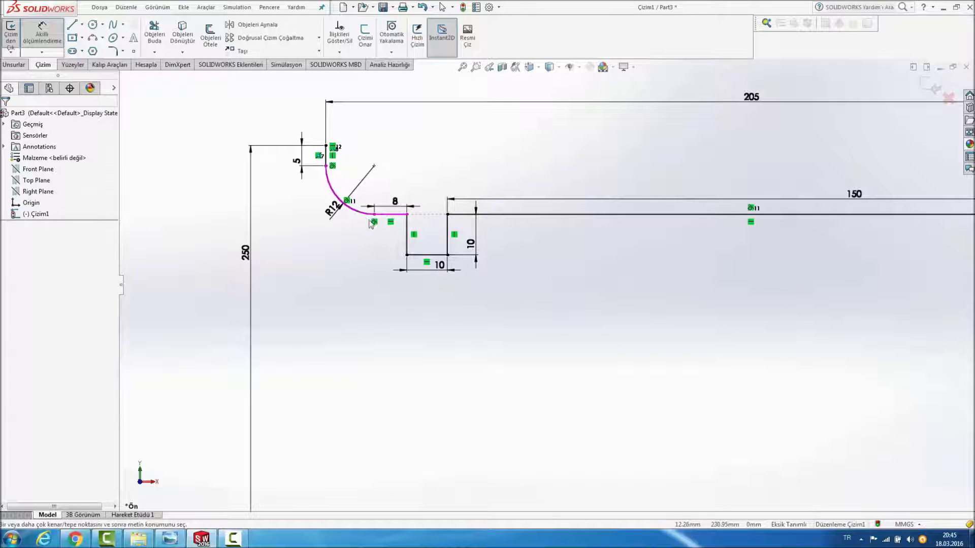
pyautogui.doubleClick(333, 211)
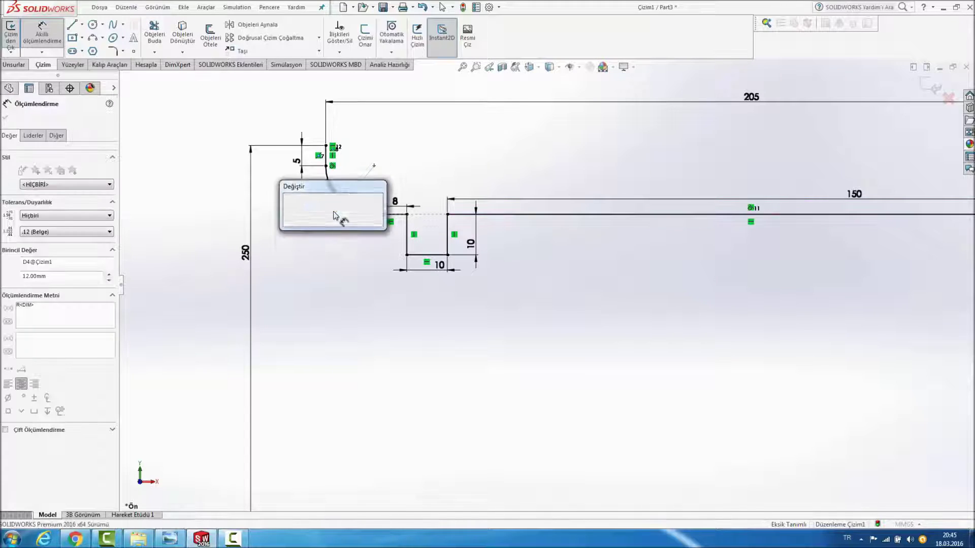
pyautogui.write('14')
pyautogui.press('Return')
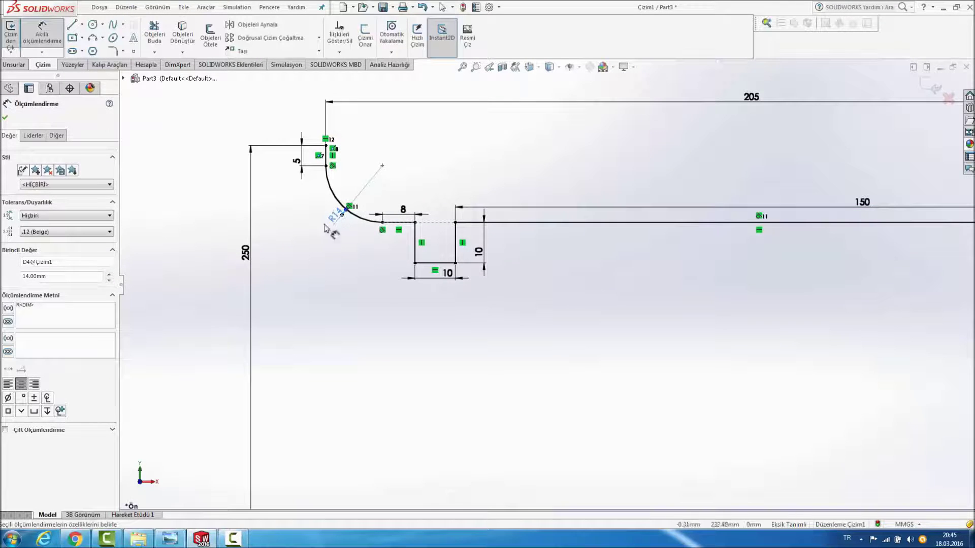
pyautogui.click(358, 303)
pyautogui.scroll(3, 436, 299)
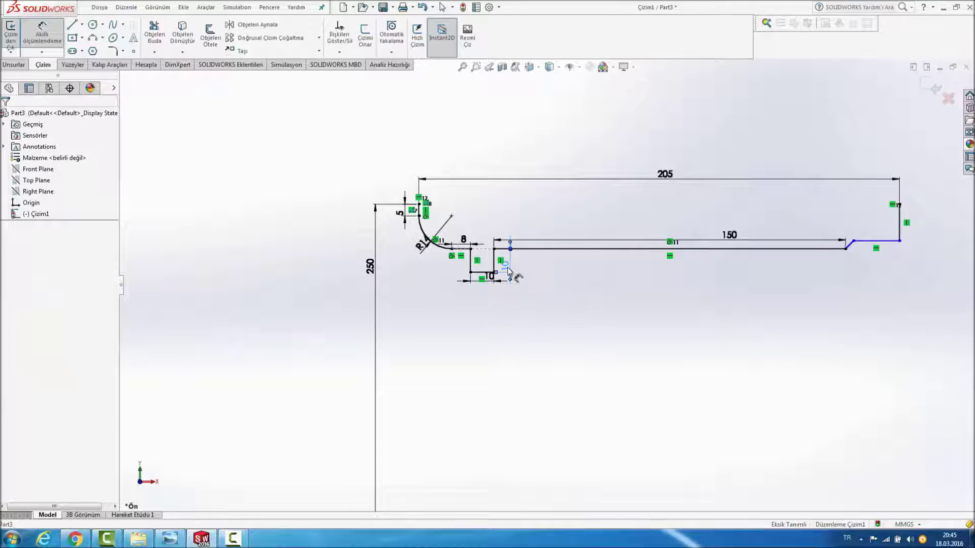
# Step: Adjust the groove to 6 mm deep and 12 mm wide
pyautogui.doubleClick(507, 265)
pyautogui.write('6')
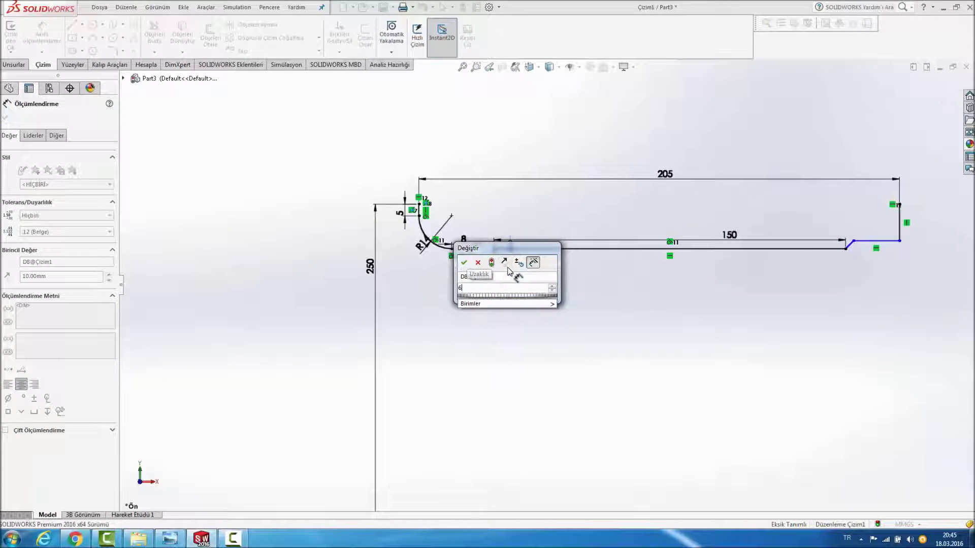
pyautogui.press('Return')
pyautogui.click(597, 286)
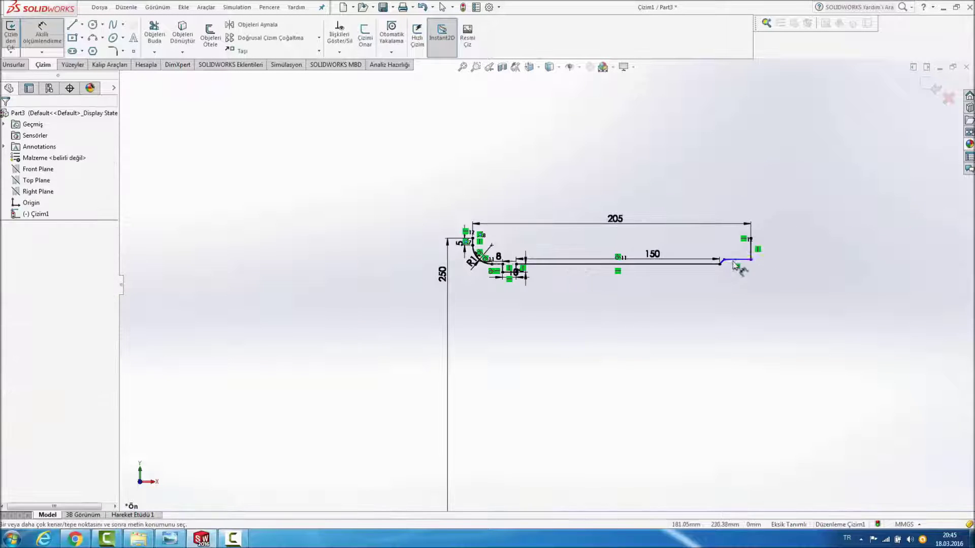
pyautogui.scroll(-3, 491, 289)
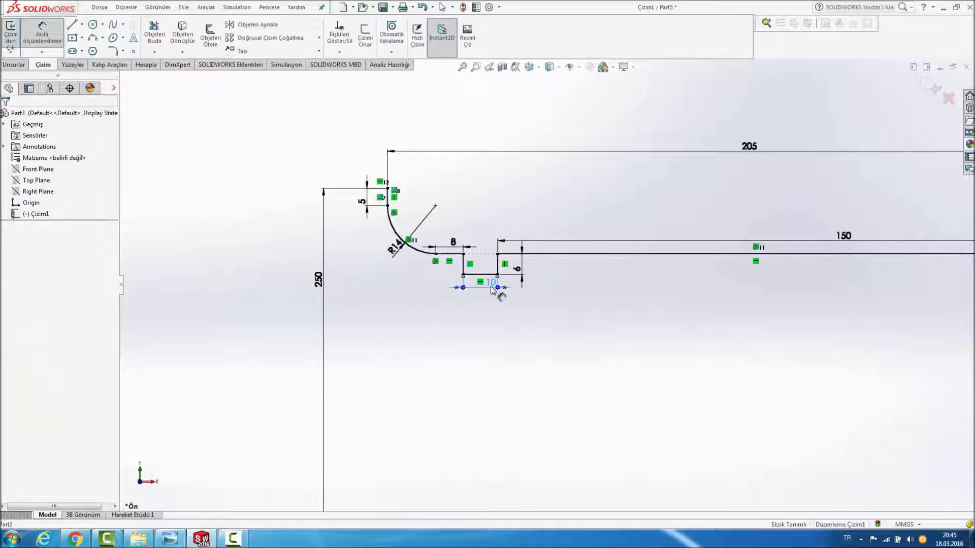
pyautogui.doubleClick(490, 283)
pyautogui.write('12')
pyautogui.press('Return')
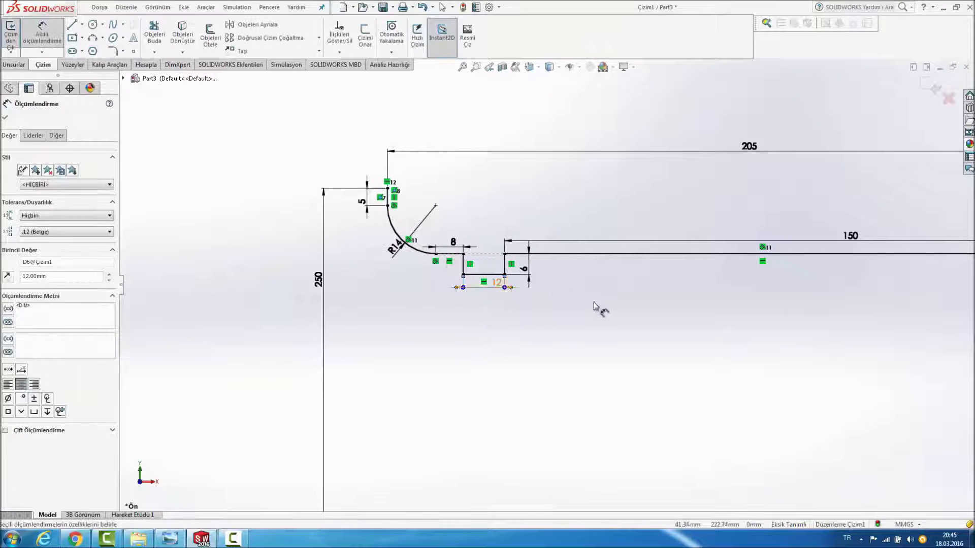
pyautogui.click(696, 311)
pyautogui.scroll(3, 696, 311)
pyautogui.scroll(-3, 717, 304)
pyautogui.scroll(-3, 723, 289)
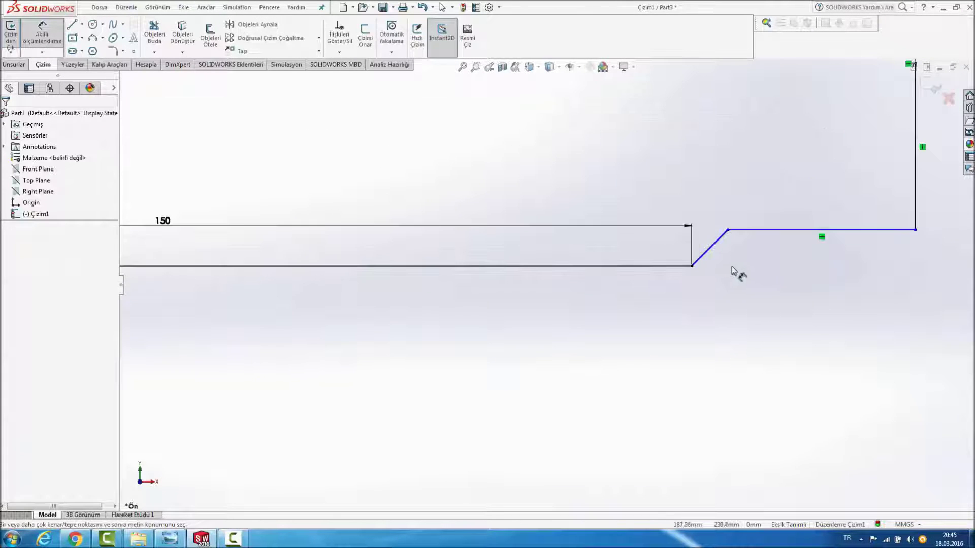
# Step: Set a 120° angle between the sloped step and the adjacent horizontal line
pyautogui.click(714, 247)
pyautogui.click(740, 231)
pyautogui.click(737, 251)
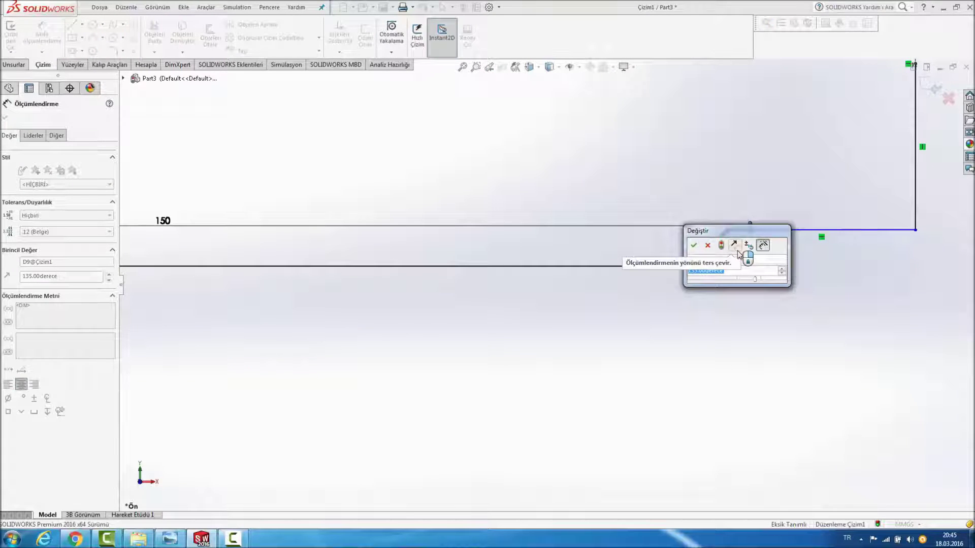
pyautogui.write('120')
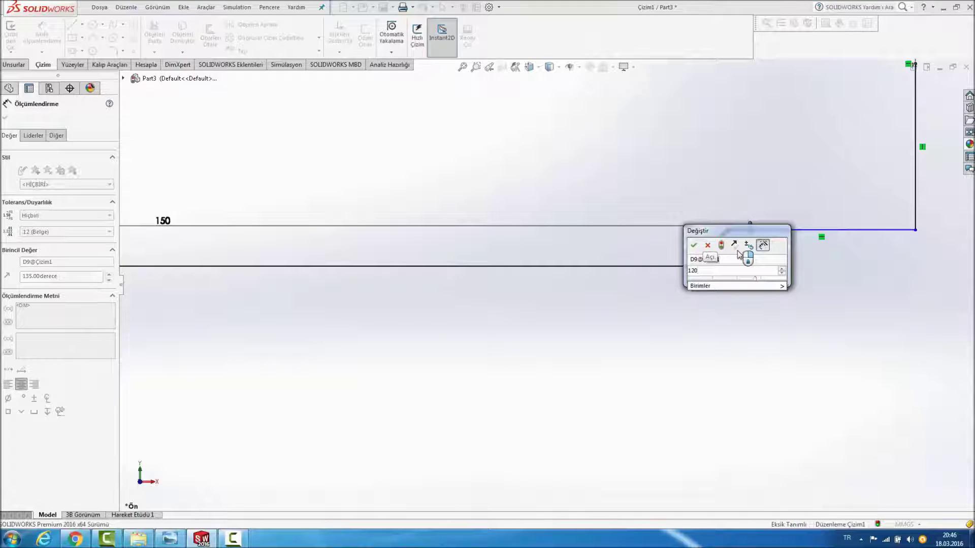
pyautogui.press('Return')
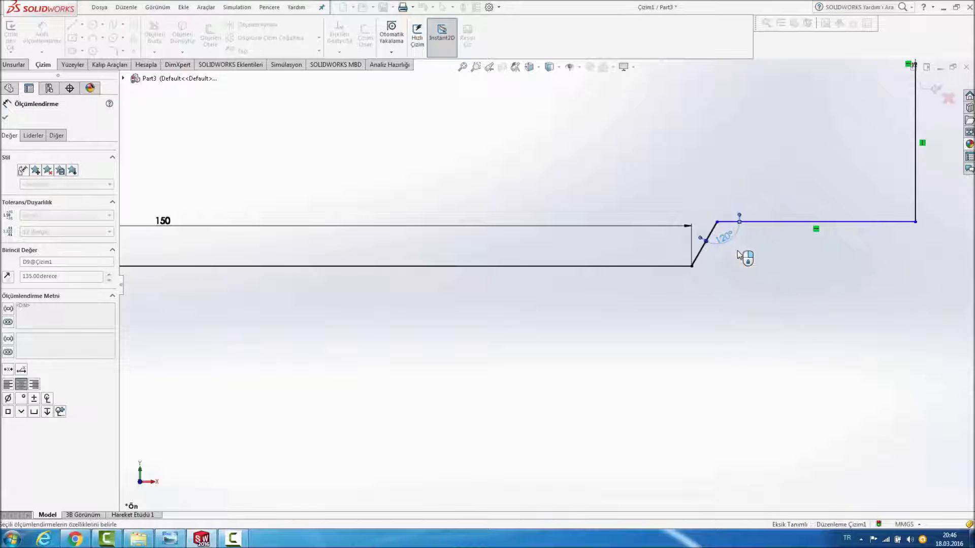
# Step: Dimension the short right-end edge of the profile to 5 mm
pyautogui.scroll(2, 826, 246)
pyautogui.scroll(1, 781, 252)
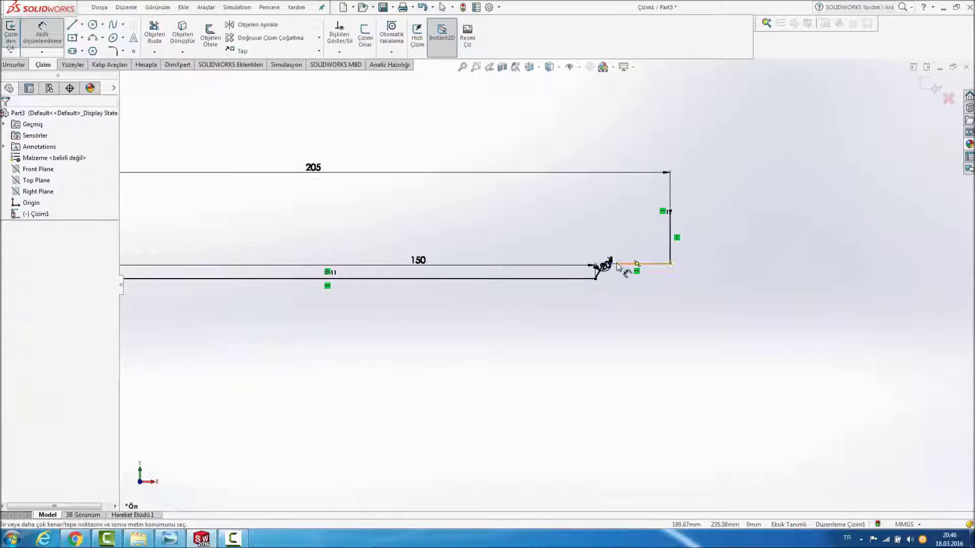
pyautogui.scroll(-1, 598, 283)
pyautogui.click(584, 279)
pyautogui.click(675, 257)
pyautogui.click(694, 274)
pyautogui.scroll(2, 443, 299)
pyautogui.scroll(1, 440, 298)
pyautogui.scroll(-1, 391, 303)
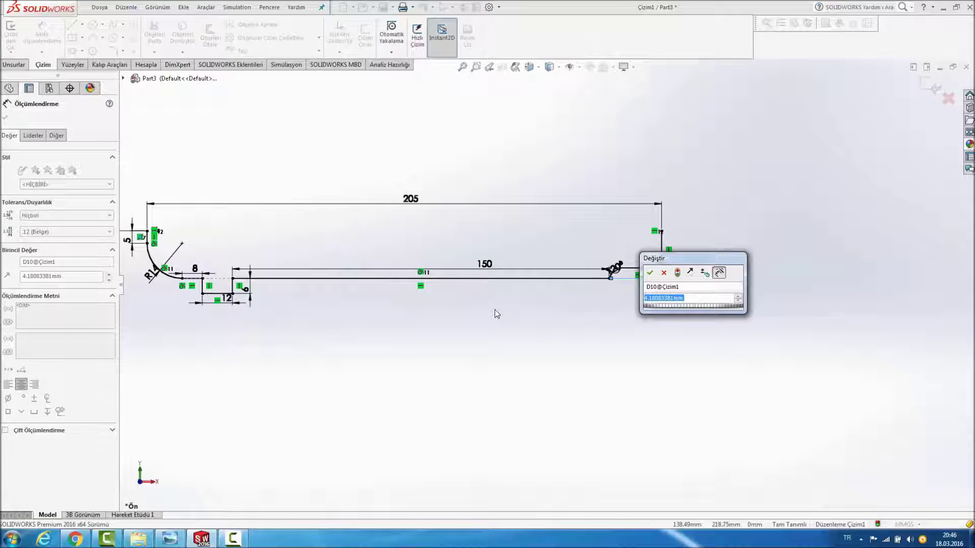
pyautogui.write('5')
pyautogui.press('Return')
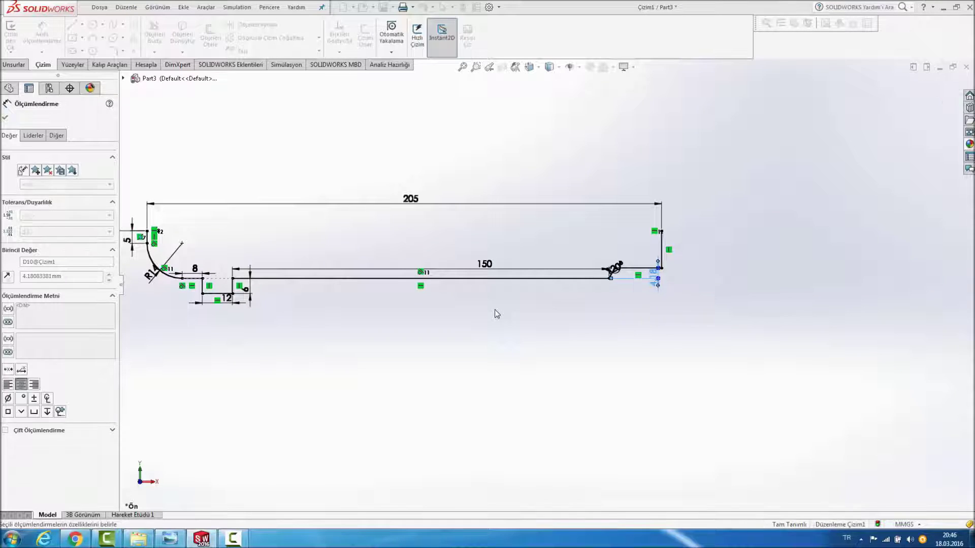
# Step: Start a sketch fillet to round the profile's corners
pyautogui.scroll(1, 501, 348)
pyautogui.scroll(1, 462, 338)
pyautogui.scroll(-1, 442, 287)
pyautogui.scroll(-2, 576, 264)
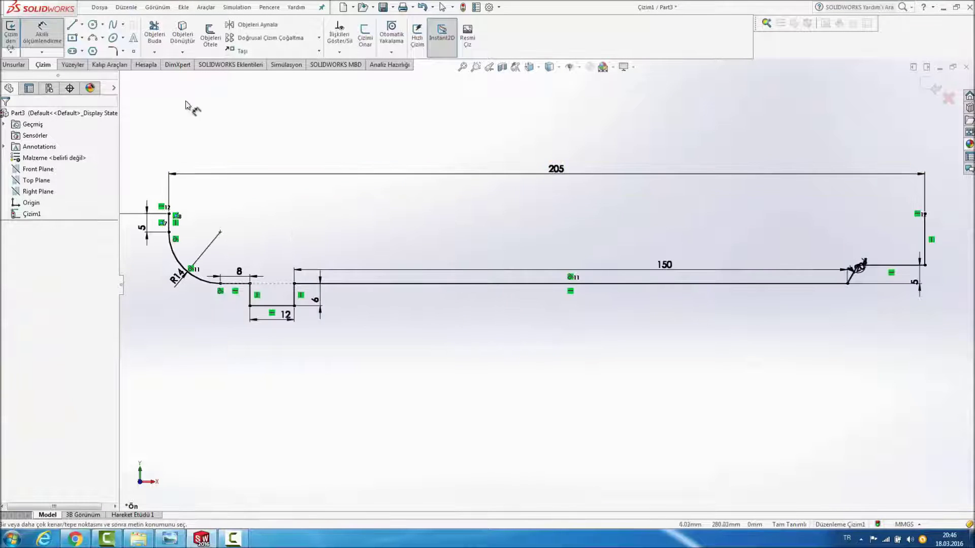
pyautogui.click(111, 51)
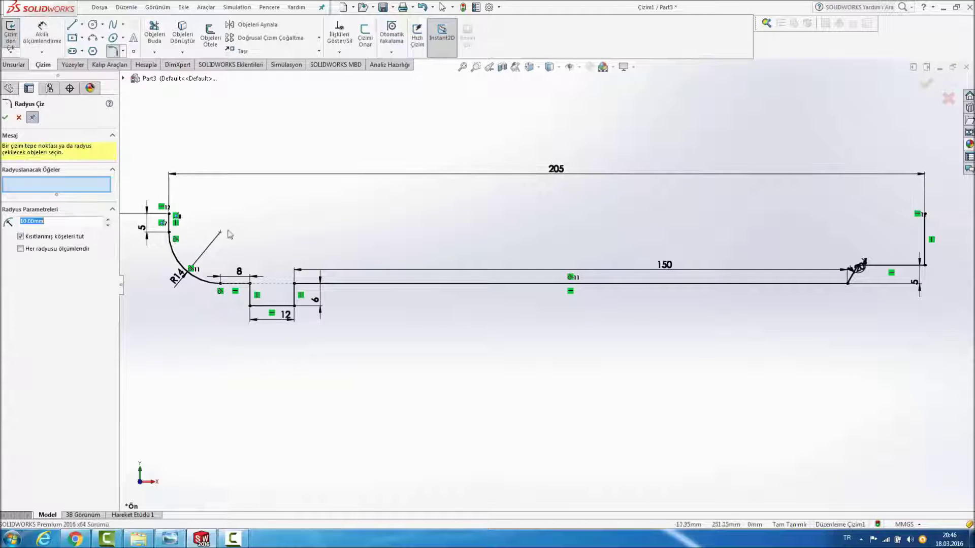
# Step: Pick the four notch corners for rounding and set the fillet radius to 2 mm
pyautogui.scroll(-1, 127, 223)
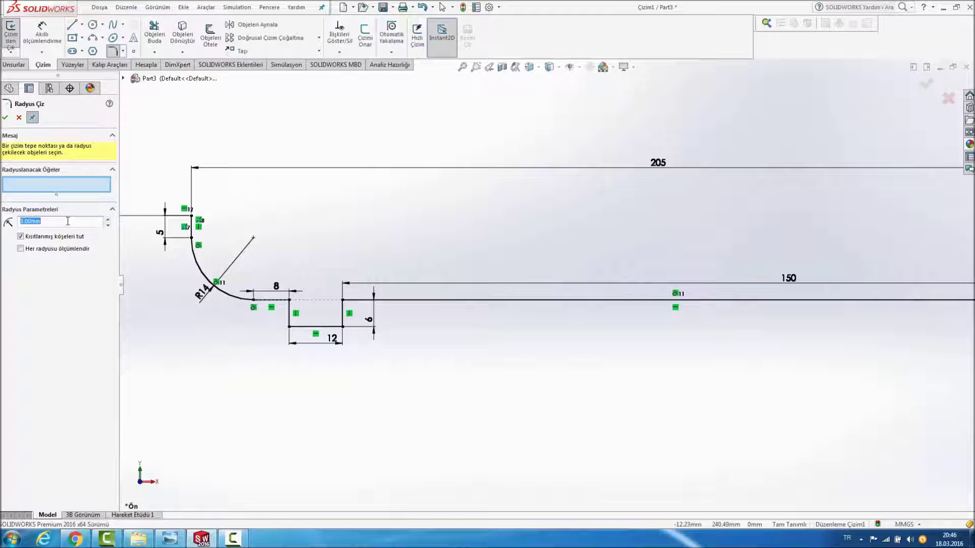
pyautogui.click(290, 303)
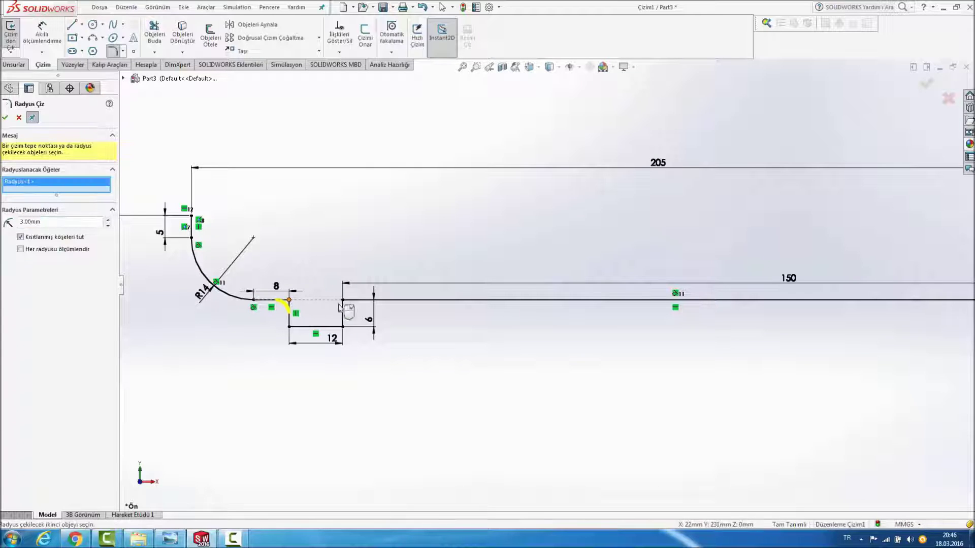
pyautogui.click(345, 303)
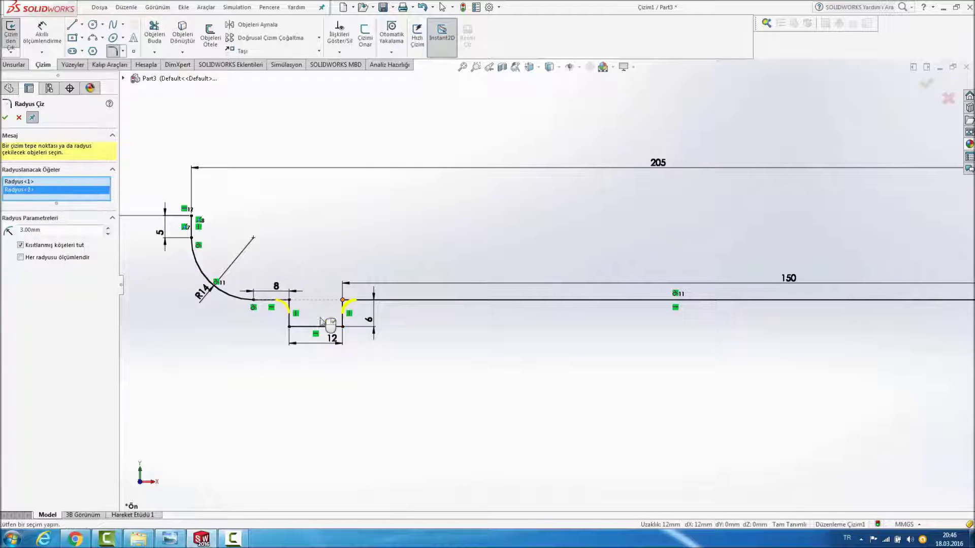
pyautogui.click(292, 331)
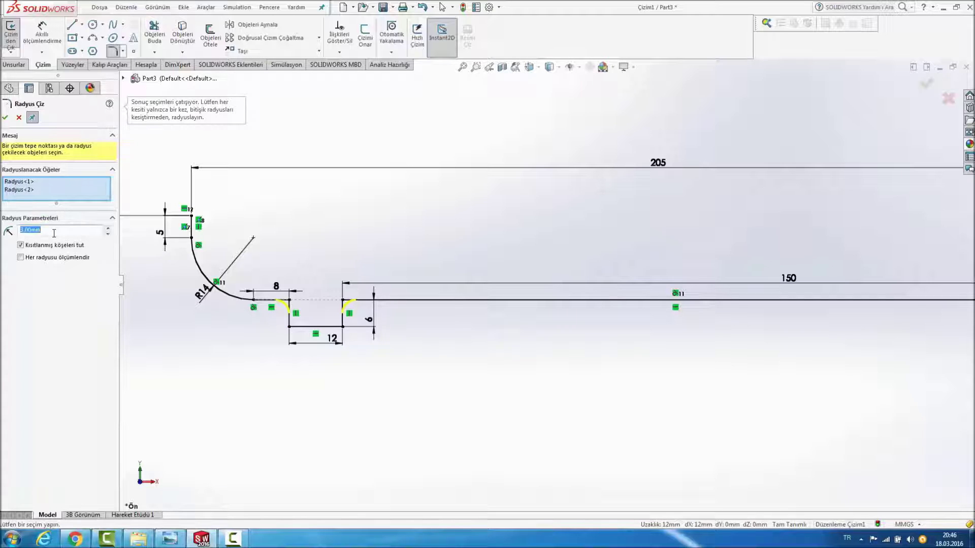
pyautogui.write('2')
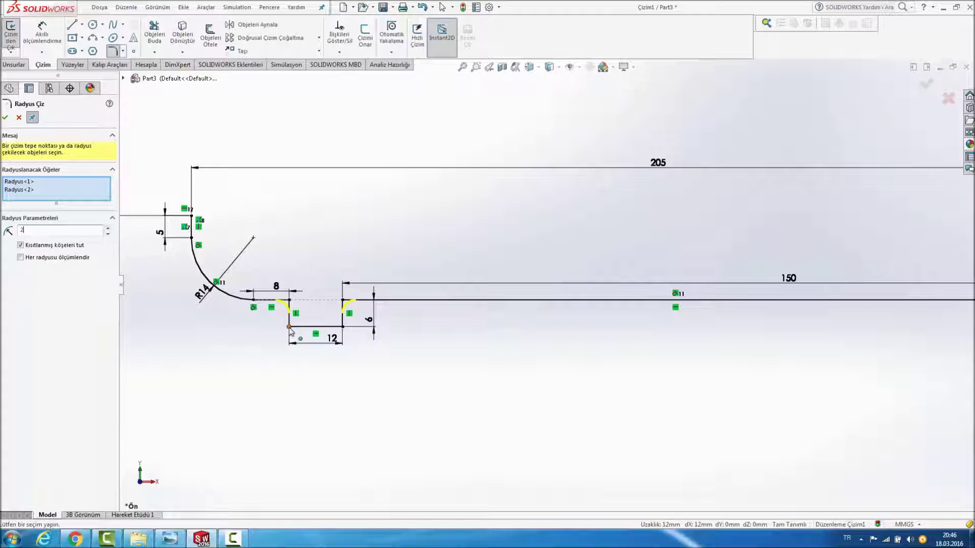
pyautogui.click(290, 328)
pyautogui.click(344, 330)
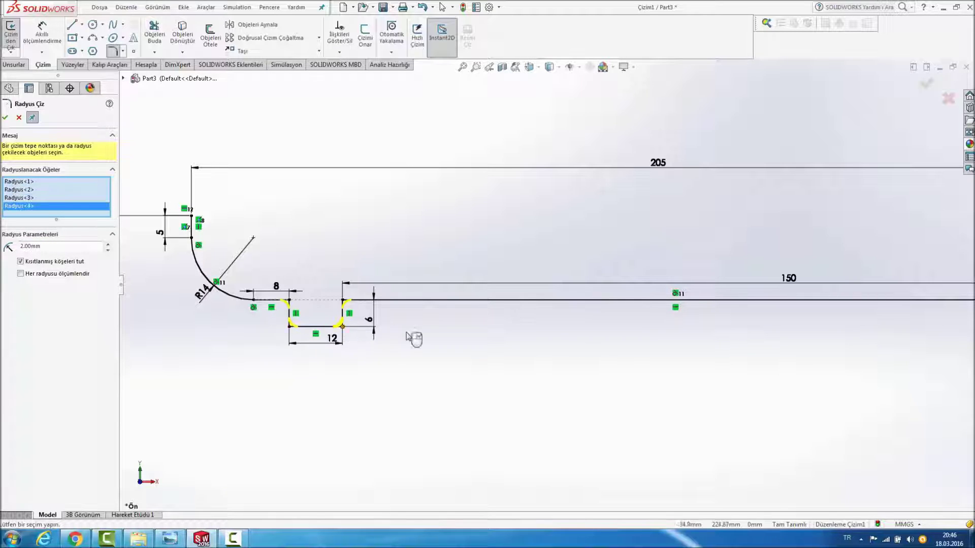
# Step: Add the 120° slope corners and far right-end corner, then apply the 2 mm fillets
pyautogui.scroll(2, 505, 343)
pyautogui.scroll(2, 559, 350)
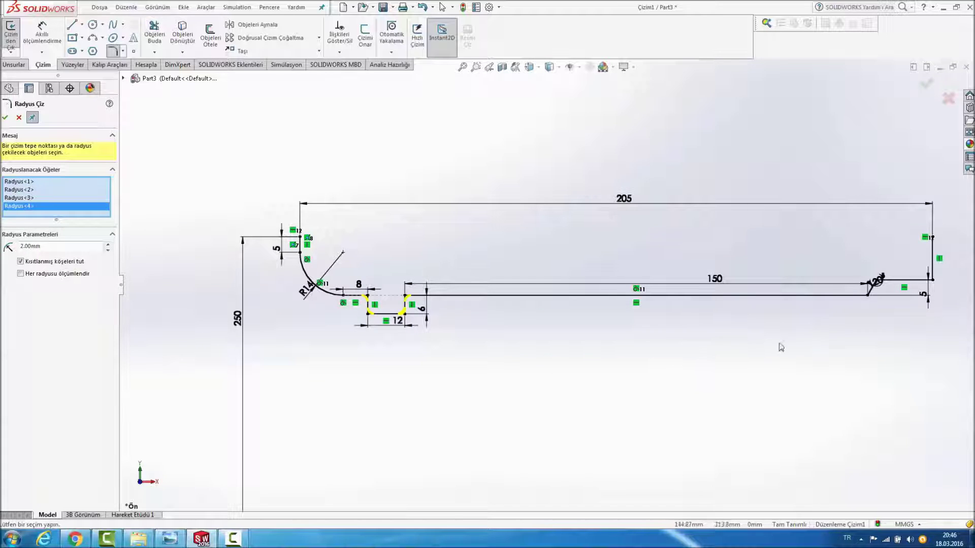
pyautogui.scroll(-3, 875, 293)
pyautogui.scroll(-2, 805, 289)
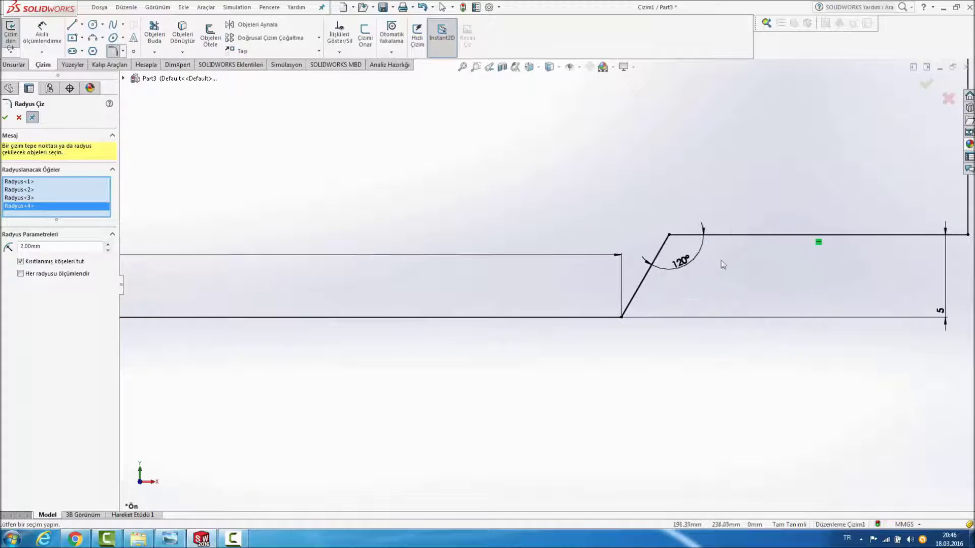
pyautogui.click(669, 238)
pyautogui.click(621, 318)
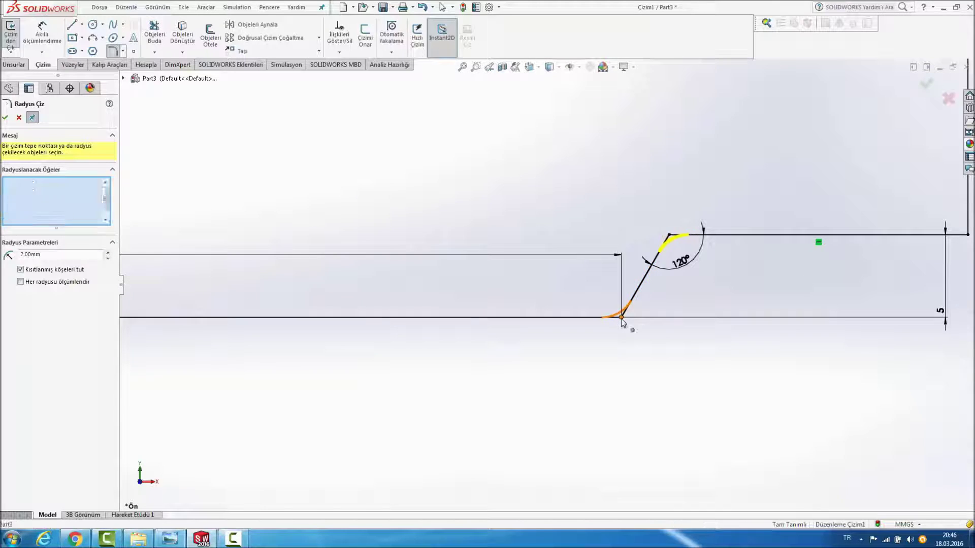
pyautogui.scroll(1, 649, 326)
pyautogui.scroll(1, 663, 326)
pyautogui.scroll(1, 789, 266)
pyautogui.scroll(1, 646, 284)
pyautogui.scroll(1, 487, 274)
pyautogui.scroll(1, 321, 247)
pyautogui.scroll(2, 268, 254)
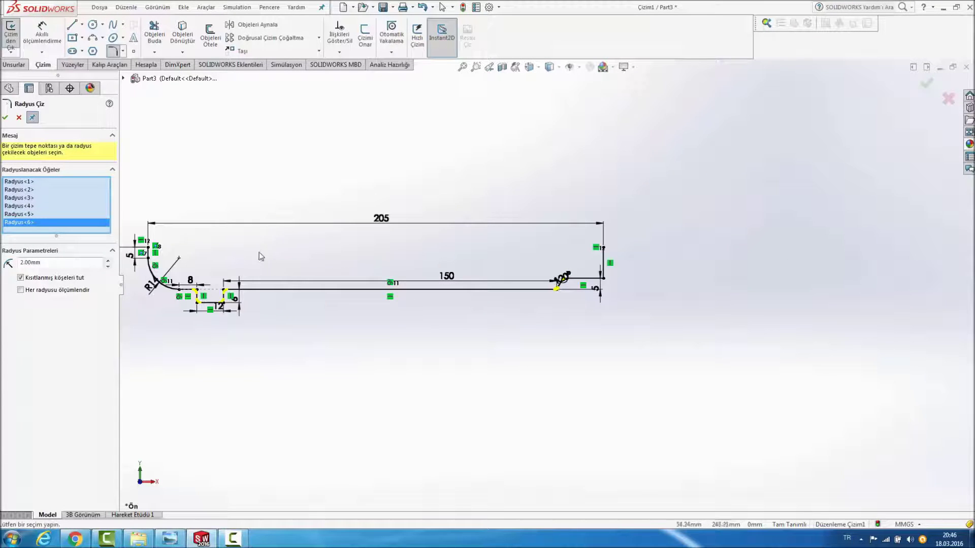
pyautogui.scroll(-1, 219, 256)
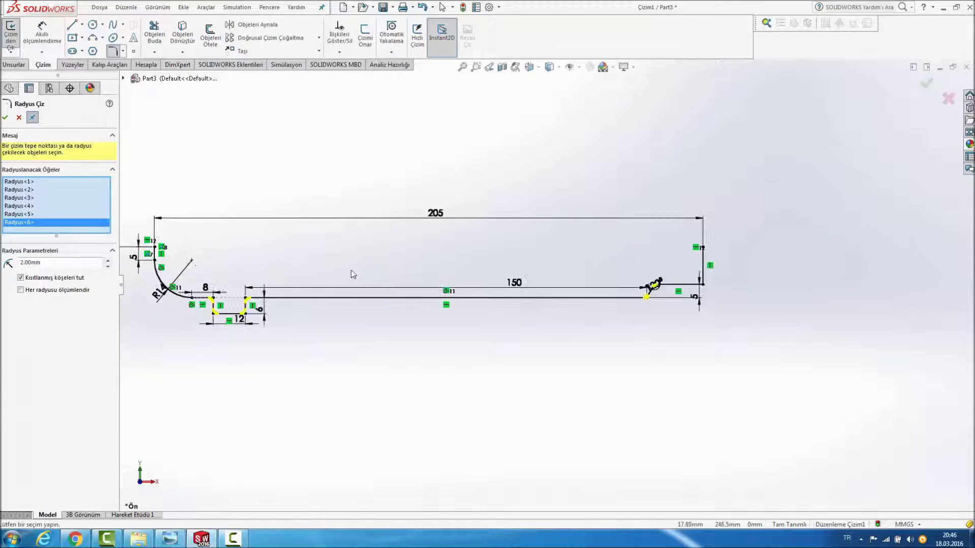
pyautogui.click(702, 285)
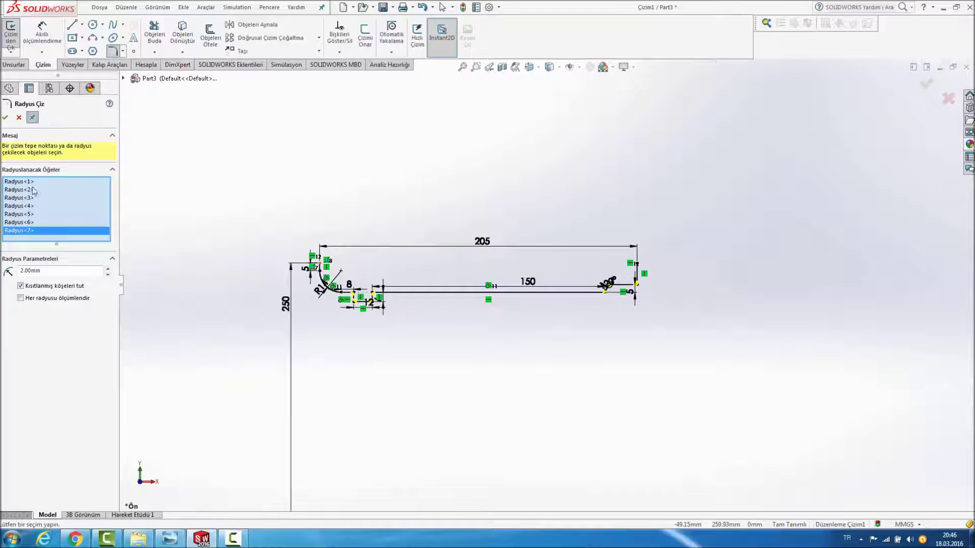
pyautogui.click(5, 117)
pyautogui.scroll(2, 401, 246)
pyautogui.scroll(2, 452, 305)
pyautogui.scroll(-1, 491, 360)
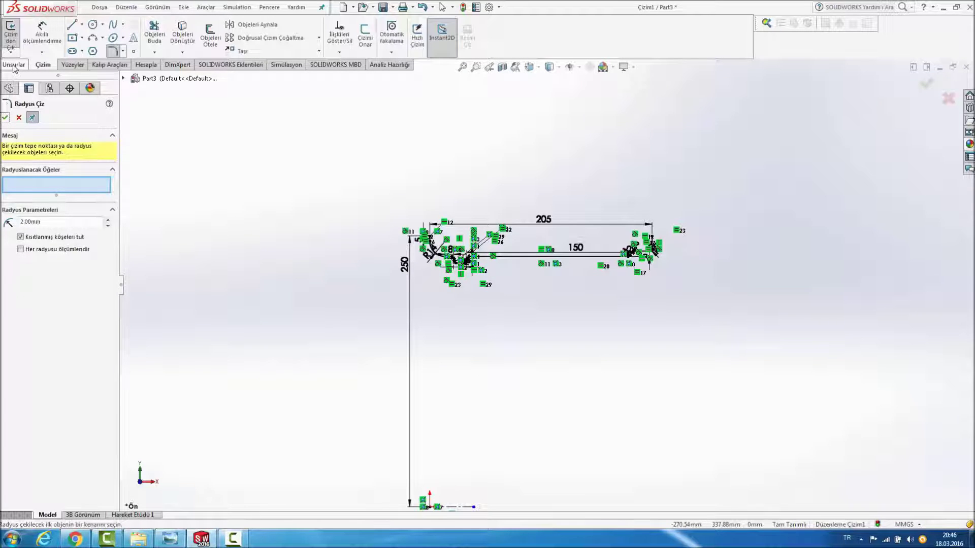
# Step: Finish the fillets, try revolving about the long 150 line, then cancel the revolve
pyautogui.click(6, 118)
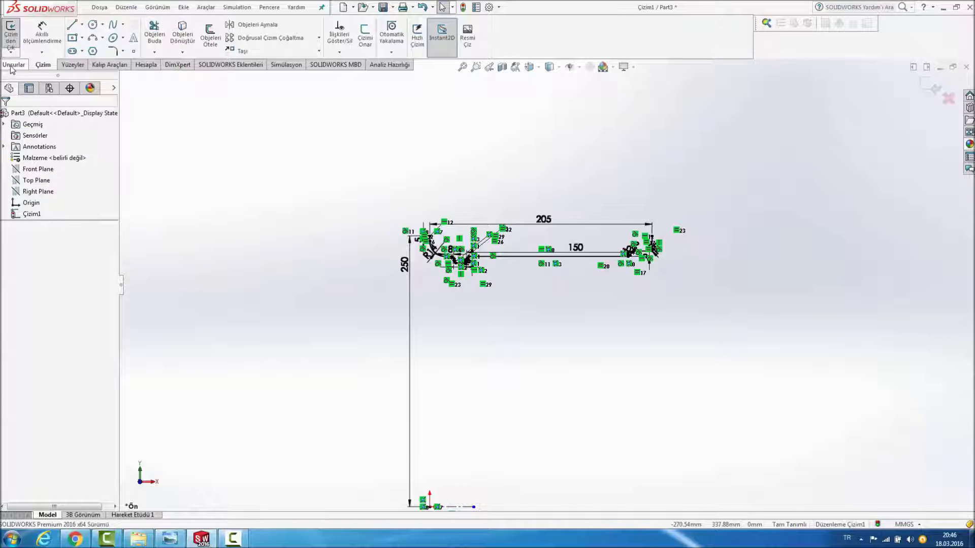
pyautogui.click(13, 65)
pyautogui.click(60, 43)
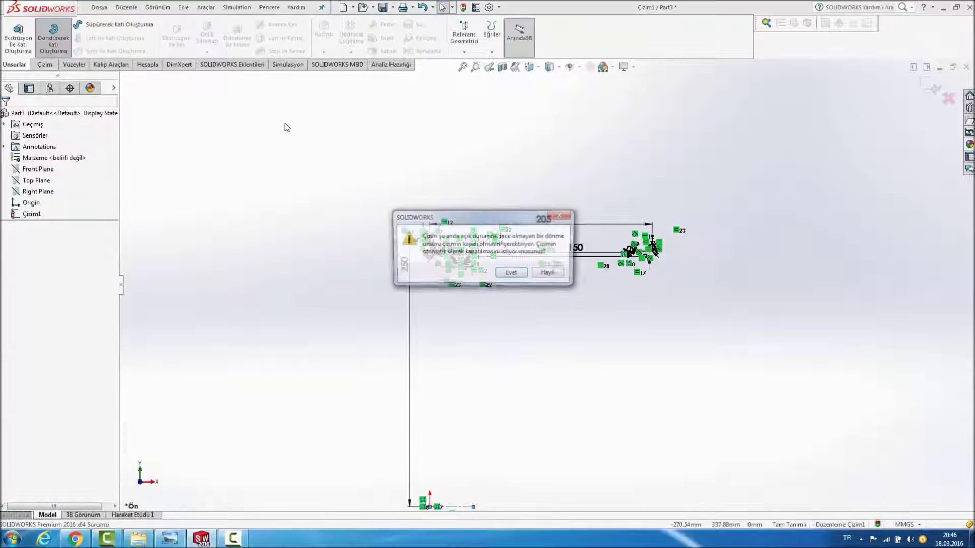
pyautogui.click(546, 274)
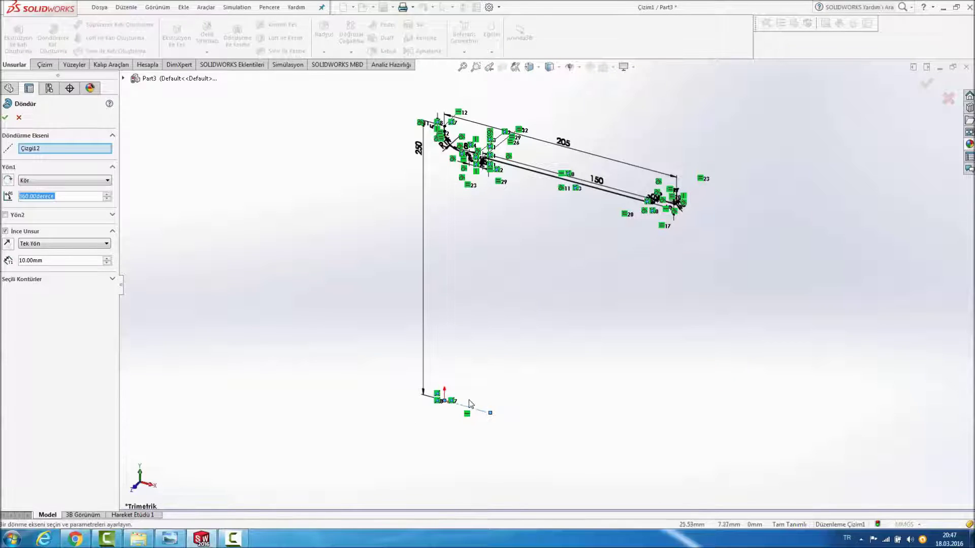
pyautogui.click(477, 413)
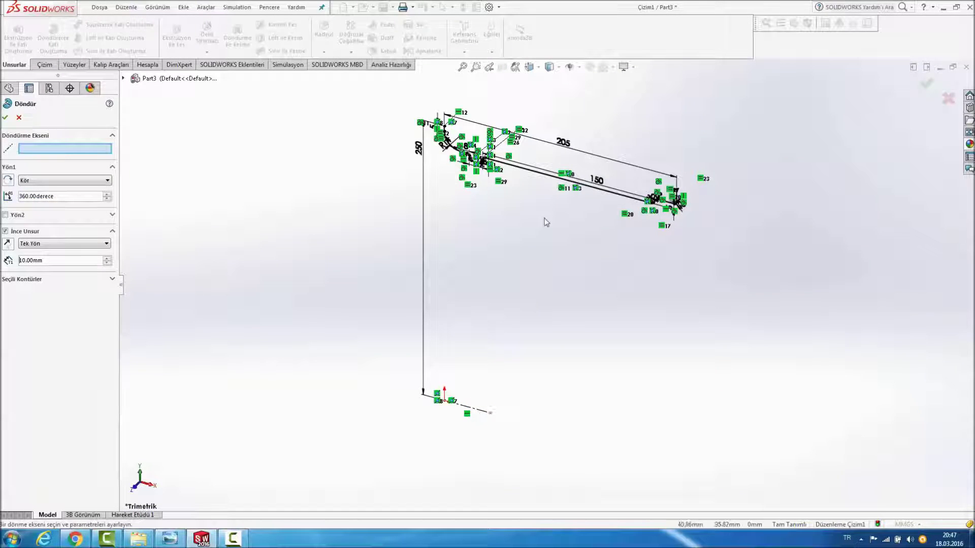
pyautogui.click(539, 175)
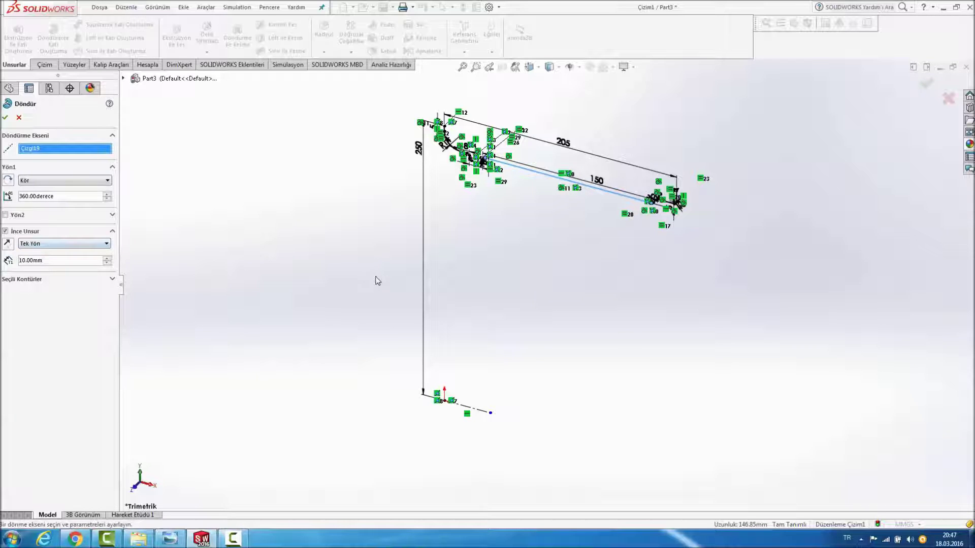
pyautogui.press('Escape')
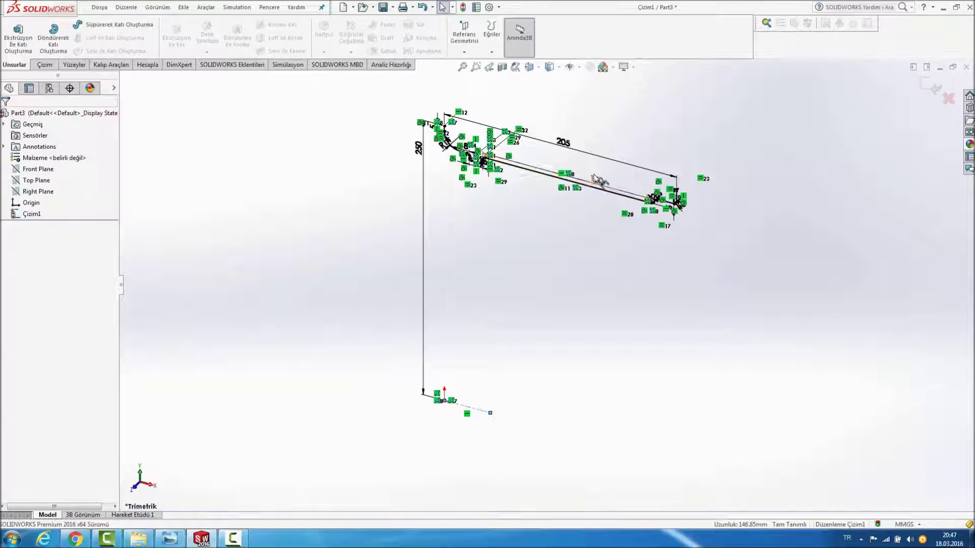
# Step: Restart the revolve, clearing the Çizgi12 and Çizgi19 axis choices
pyautogui.scroll(-5, 373, 167)
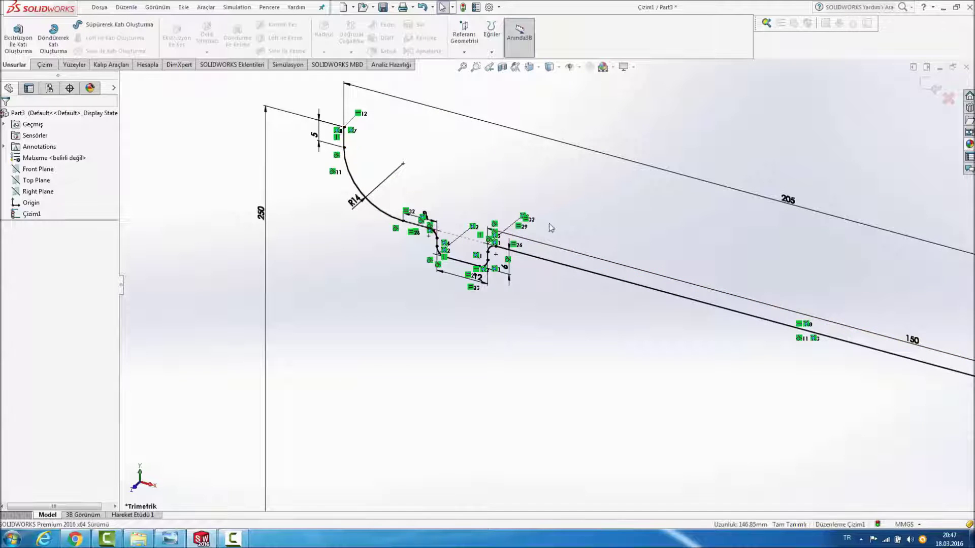
pyautogui.scroll(3, 551, 228)
pyautogui.scroll(-2, 816, 354)
pyautogui.scroll(-2, 816, 354)
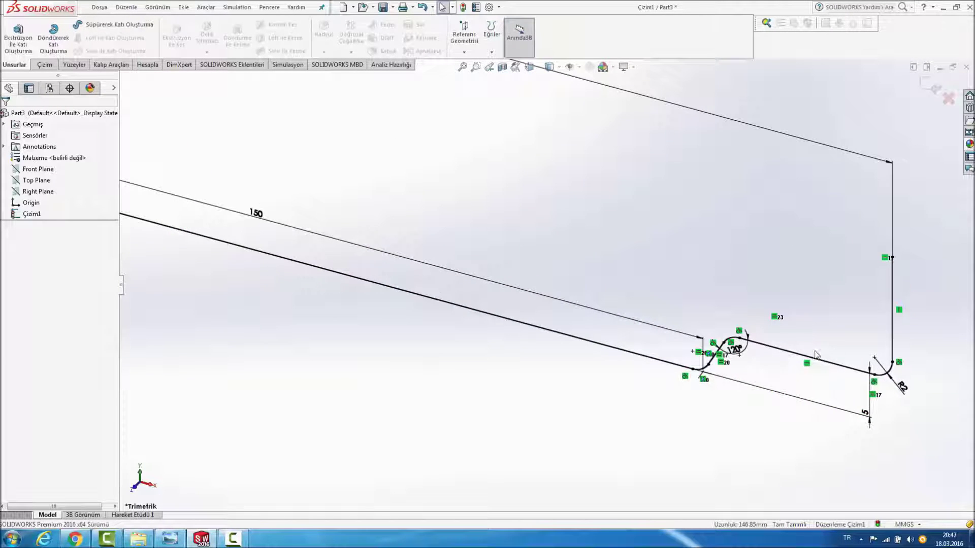
pyautogui.scroll(2, 623, 332)
pyautogui.scroll(1, 561, 326)
pyautogui.scroll(1, 475, 321)
pyautogui.scroll(-1, 528, 472)
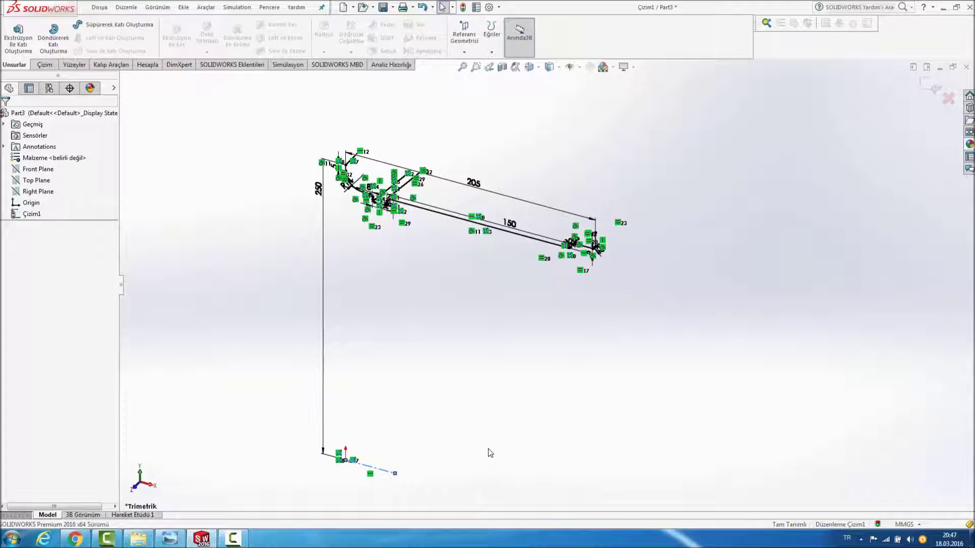
pyautogui.click(54, 45)
pyautogui.click(550, 274)
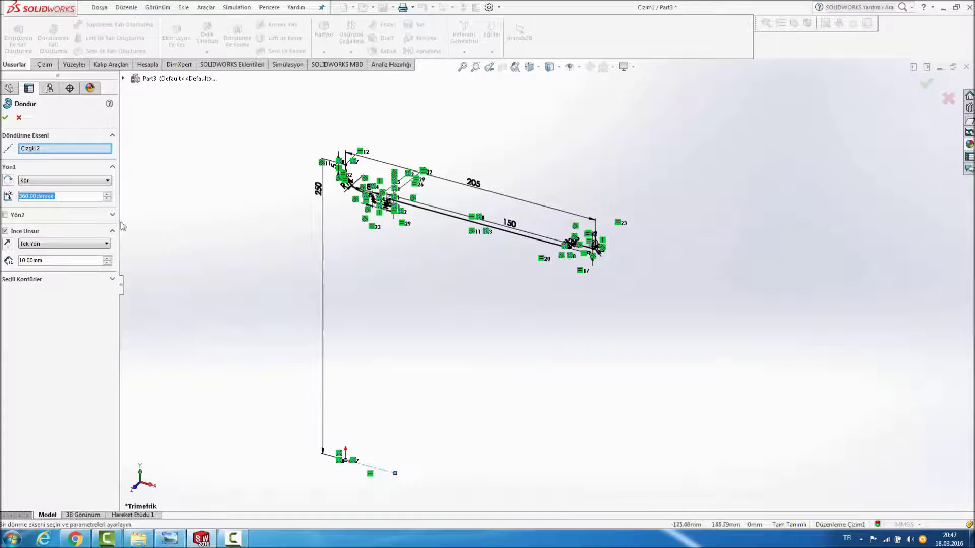
pyautogui.rightClick(89, 149)
pyautogui.click(107, 155)
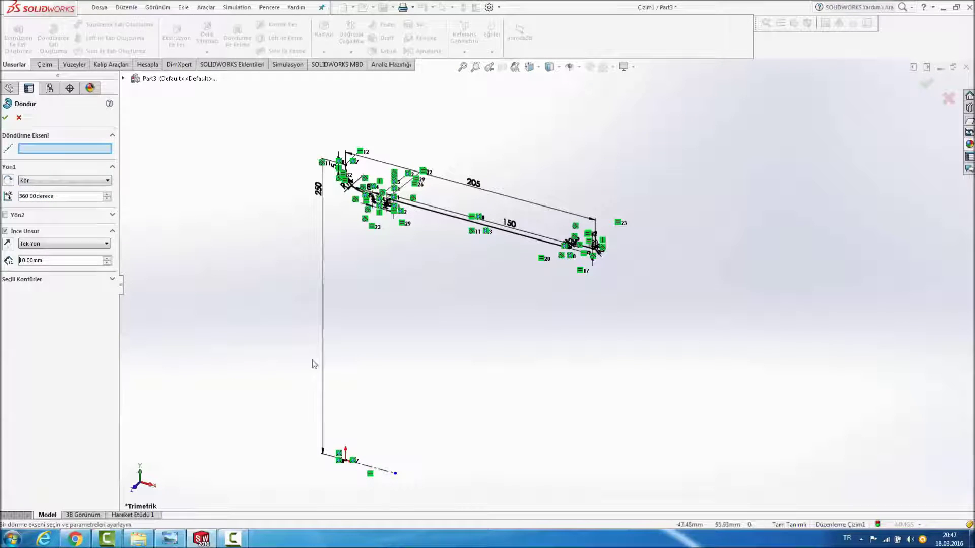
pyautogui.click(436, 217)
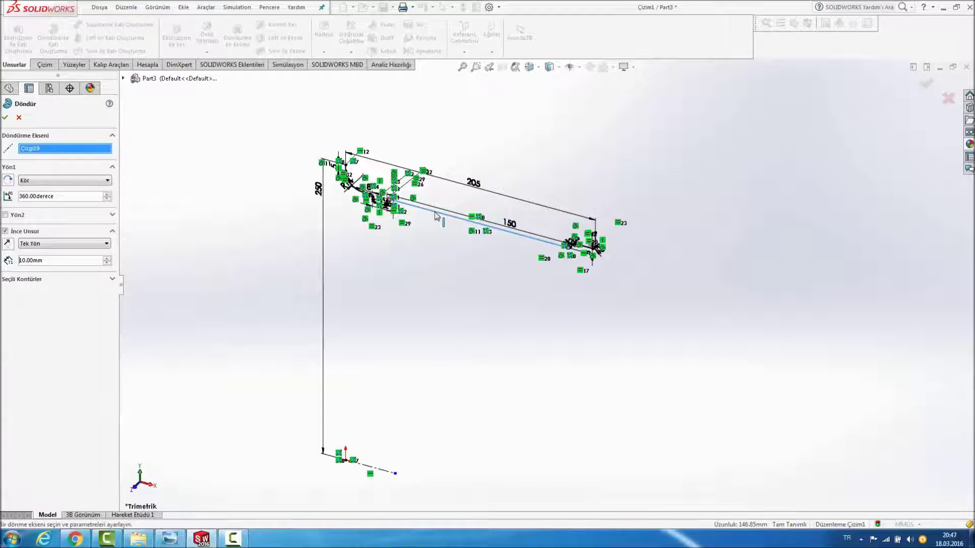
pyautogui.rightClick(88, 153)
pyautogui.click(110, 156)
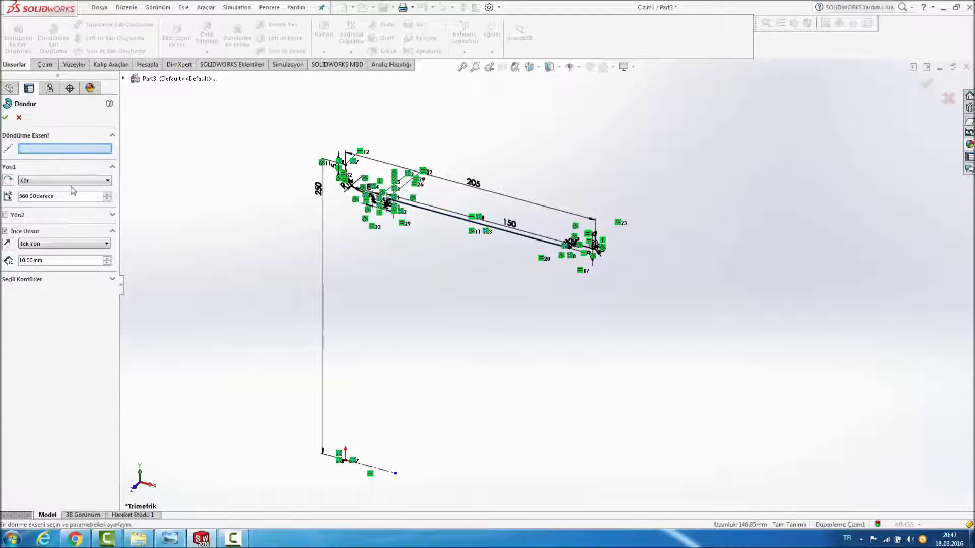
# Step: Revolve the closed profile about the origin line as a 3 mm thin feature
pyautogui.click(19, 232)
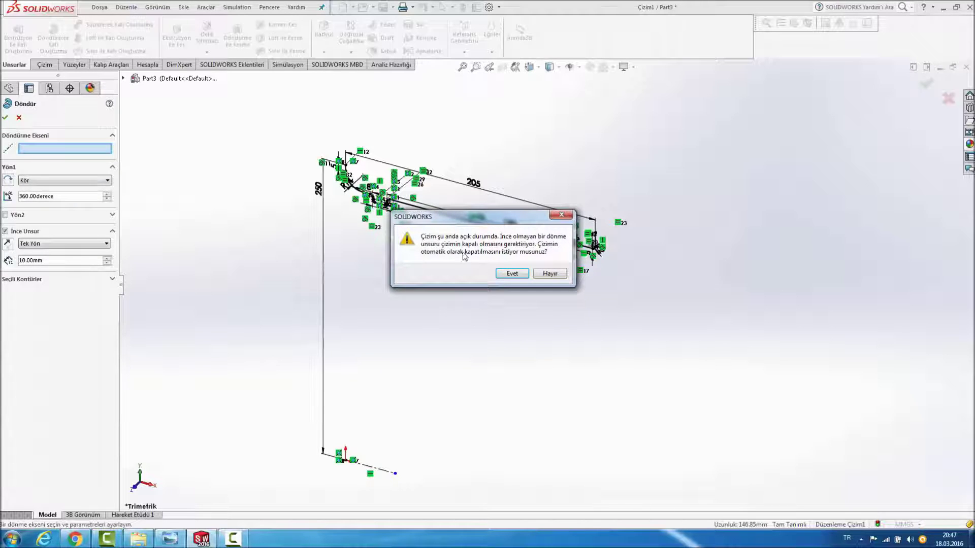
pyautogui.click(514, 274)
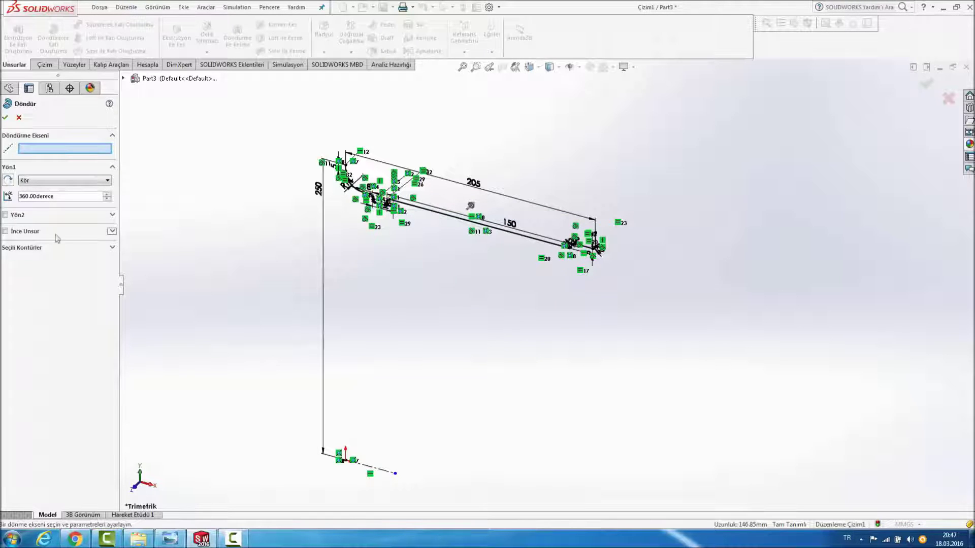
pyautogui.click(380, 471)
pyautogui.scroll(5, 476, 404)
pyautogui.moveTo(619, 352)
pyautogui.mouseDown(button='middle')
pyautogui.moveTo(556, 278)
pyautogui.moveTo(546, 285)
pyautogui.moveTo(599, 295)
pyautogui.moveTo(696, 285)
pyautogui.moveTo(687, 294)
pyautogui.mouseUp(button='middle')
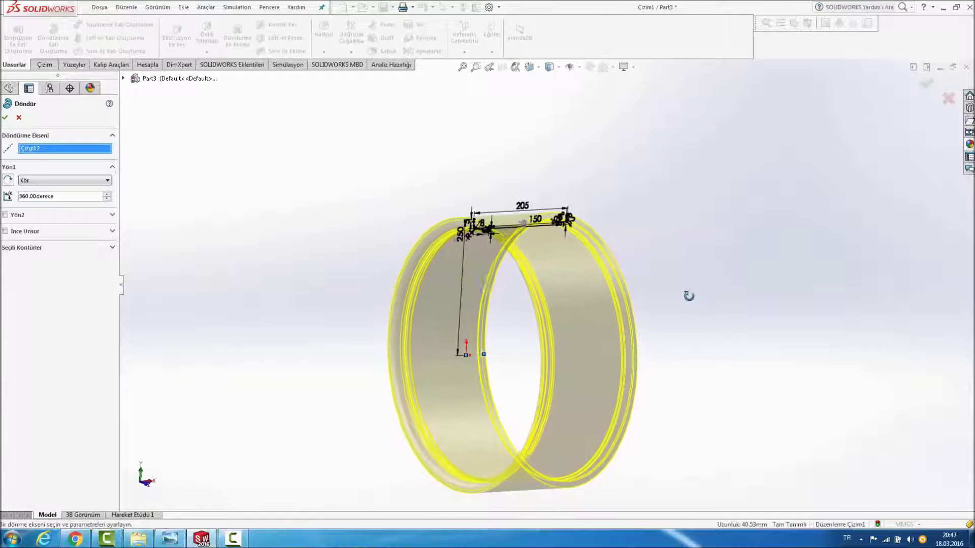
pyautogui.click(5, 231)
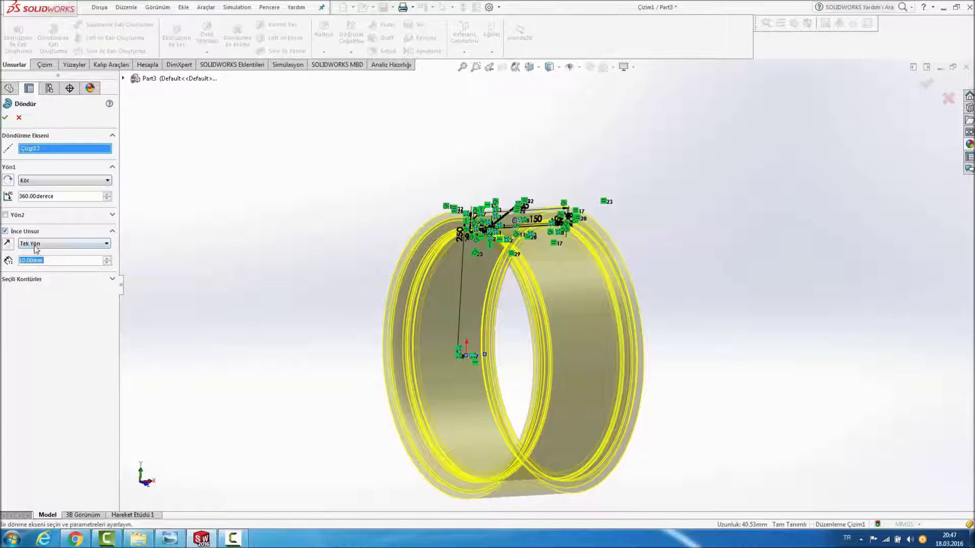
pyautogui.write('3')
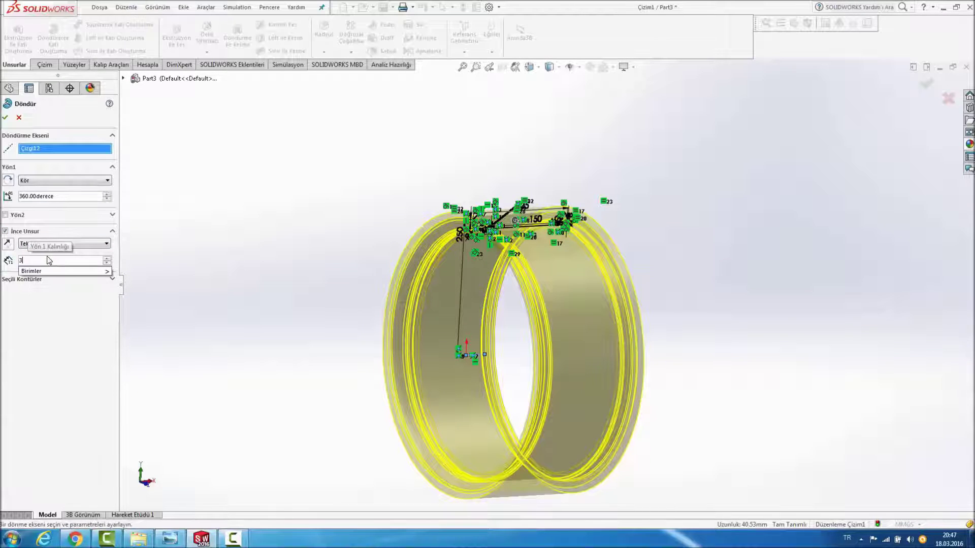
pyautogui.press('Return')
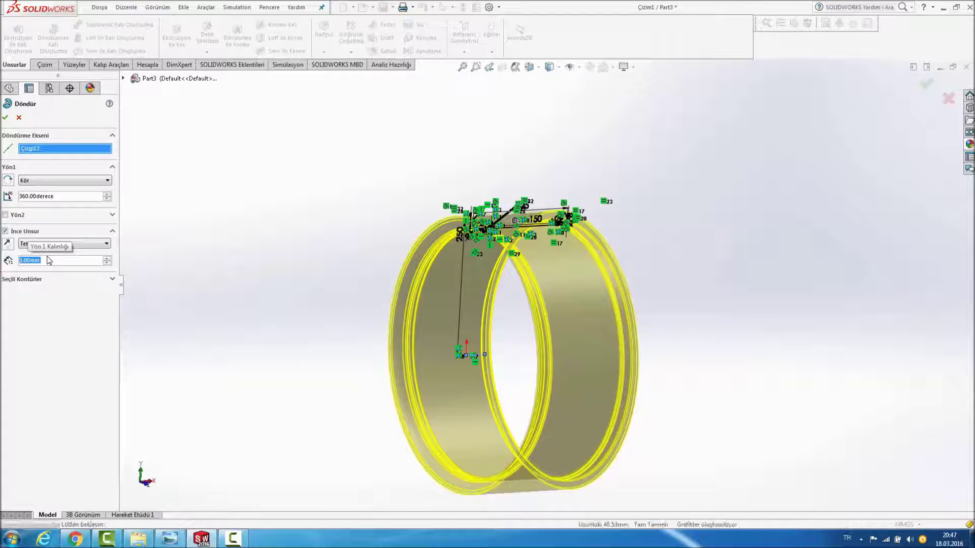
pyautogui.press('Return')
pyautogui.moveTo(242, 206)
pyautogui.mouseDown(button='middle')
pyautogui.moveTo(185, 196)
pyautogui.moveTo(178, 181)
pyautogui.moveTo(257, 172)
pyautogui.mouseUp(button='middle')
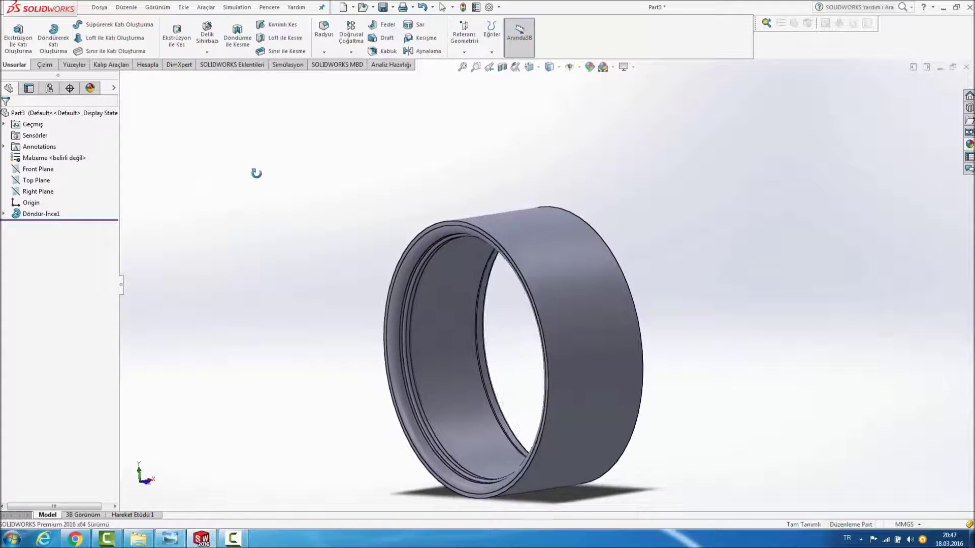
pyautogui.rightClick(74, 212)
pyautogui.click(74, 197)
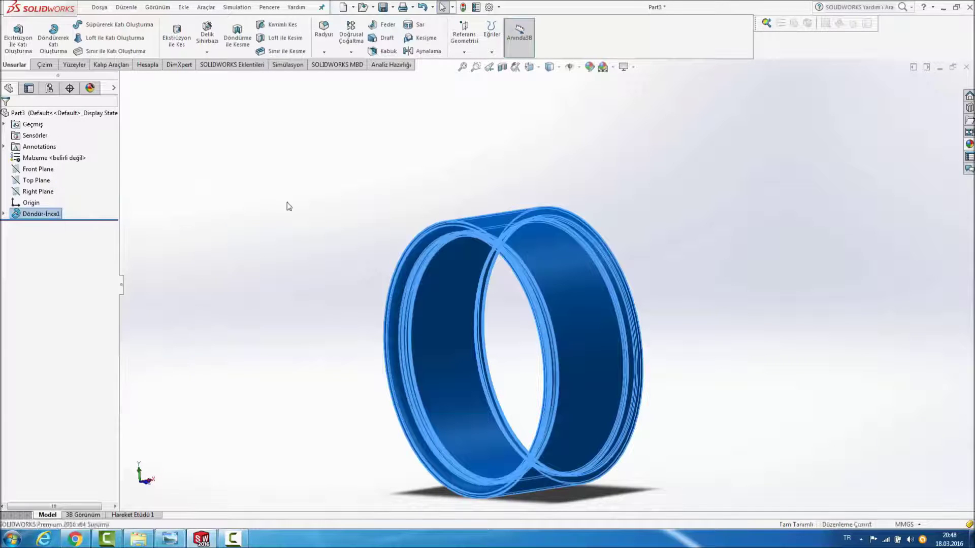
pyautogui.moveTo(326, 183); pyautogui.dragTo(279, 193, button='middle')
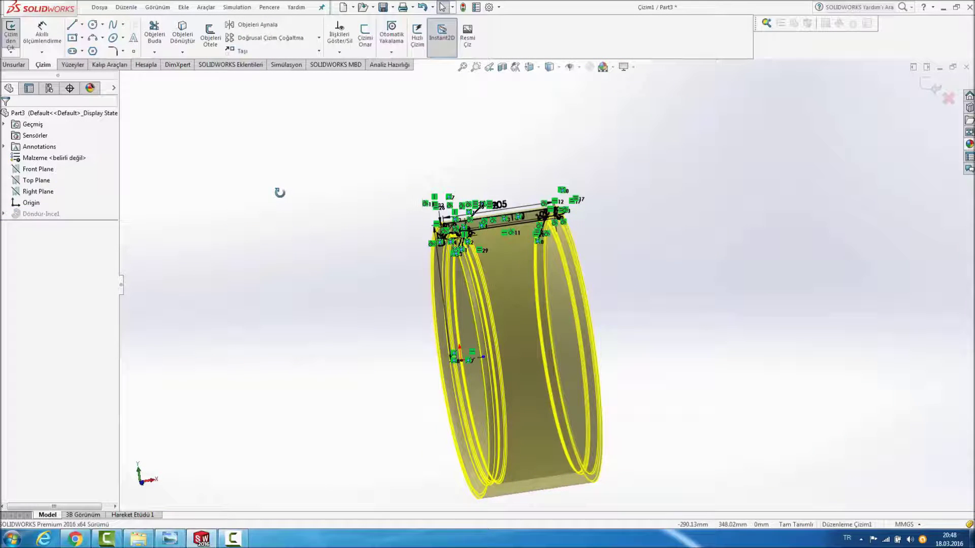
pyautogui.press('space')
pyautogui.click(370, 402)
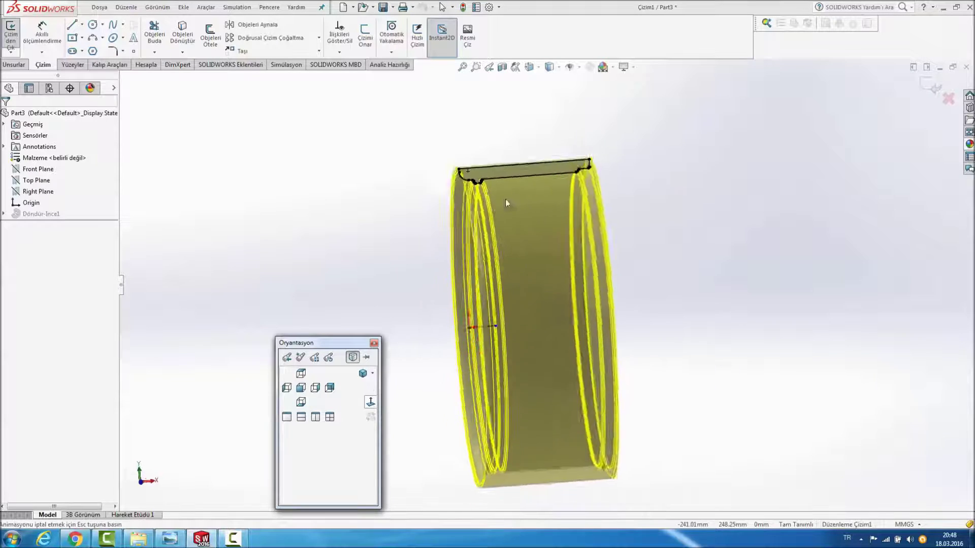
pyautogui.scroll(-4, 543, 158)
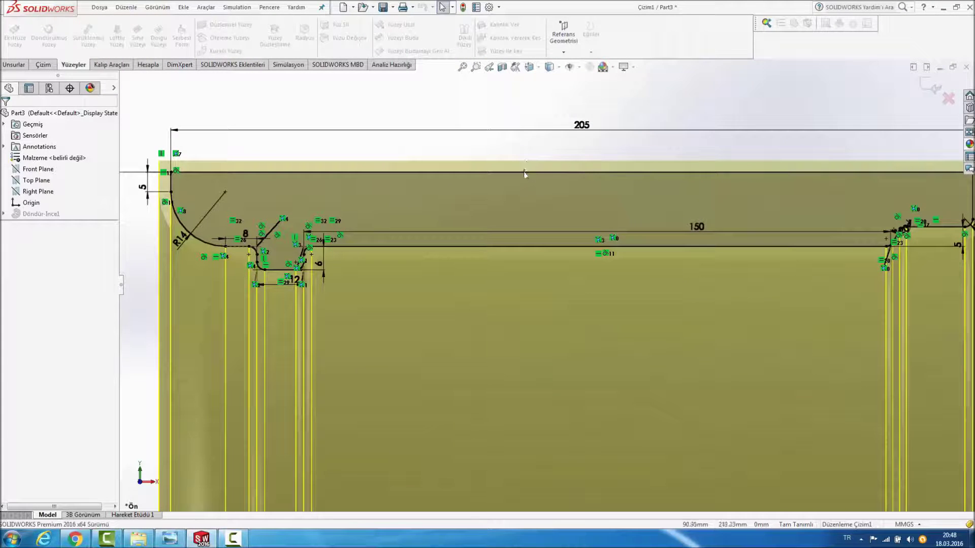
pyautogui.click(528, 172)
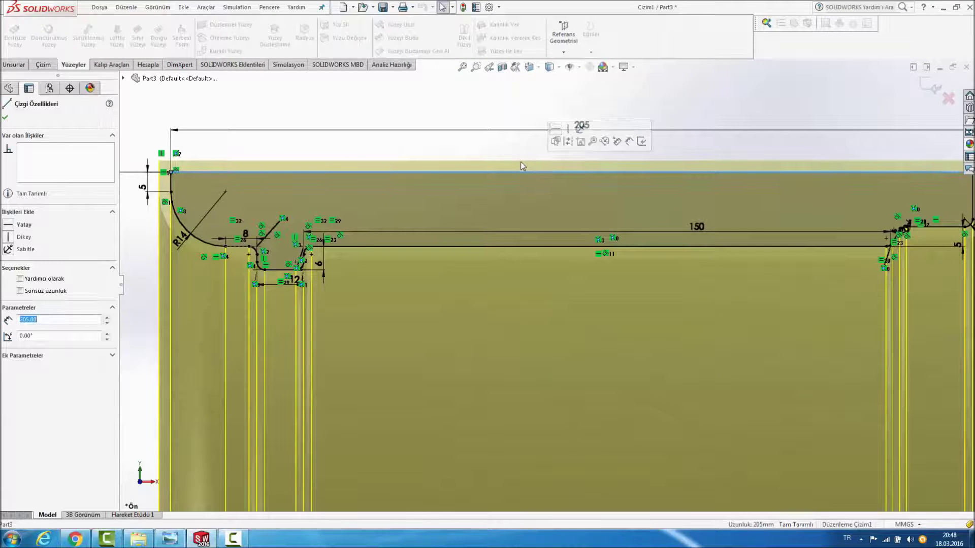
pyautogui.press('Escape')
pyautogui.scroll(2, 519, 161)
pyautogui.scroll(2, 538, 165)
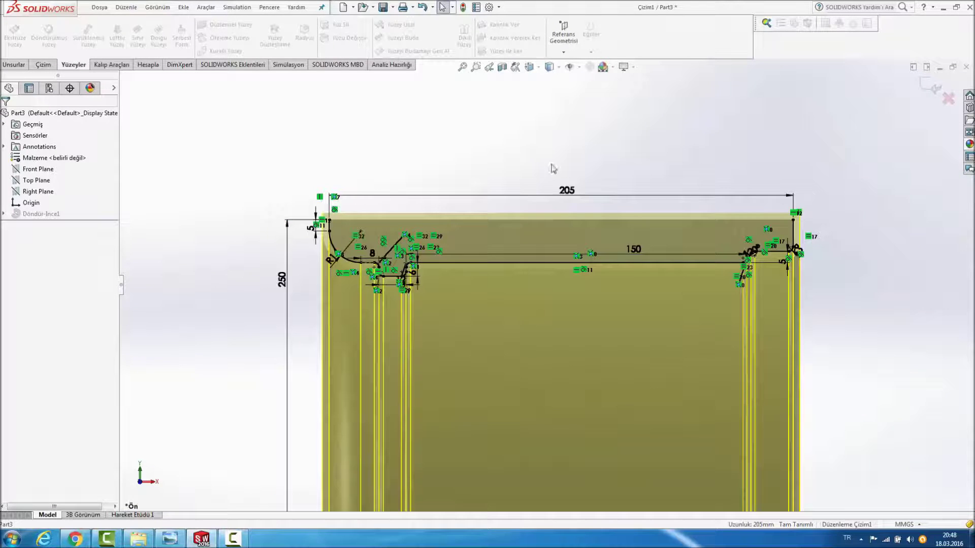
pyautogui.scroll(-2, 792, 226)
pyautogui.click(935, 89)
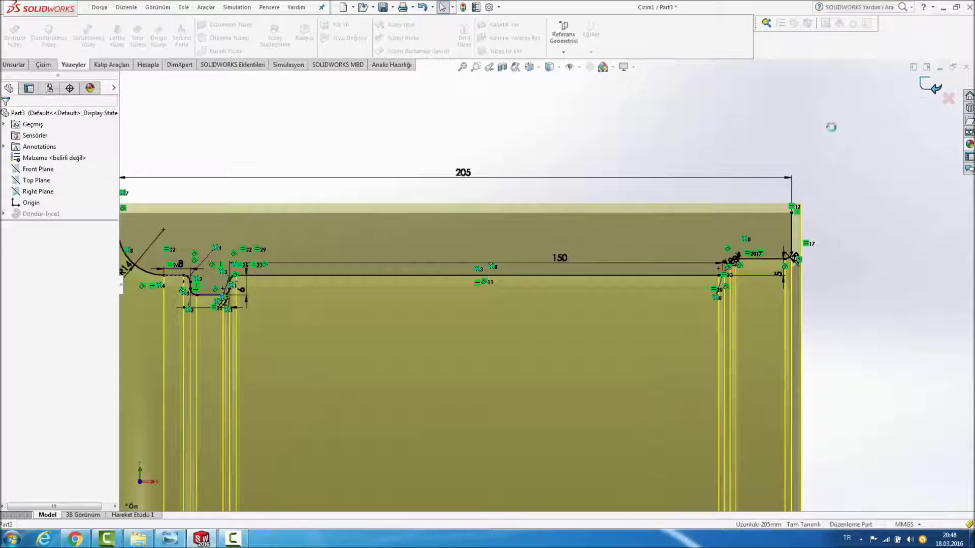
pyautogui.scroll(3, 656, 151)
pyautogui.scroll(1, 621, 181)
pyautogui.moveTo(622, 181)
pyautogui.mouseDown(button='middle')
pyautogui.moveTo(556, 174)
pyautogui.moveTo(620, 183)
pyautogui.moveTo(609, 198)
pyautogui.moveTo(626, 209)
pyautogui.mouseUp(button='middle')
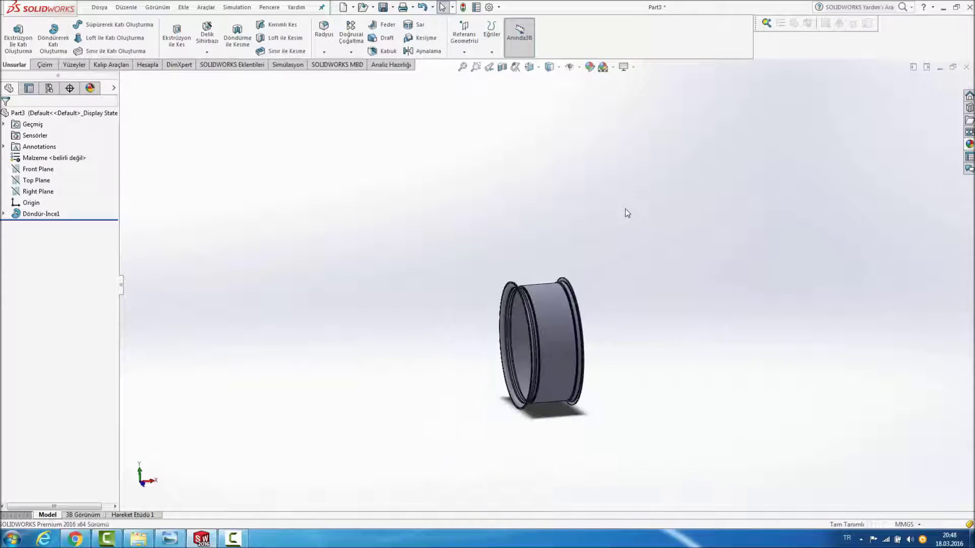
# Step: Cut the rim in half with a section view along Front Plane
pyautogui.moveTo(617, 279); pyautogui.dragTo(620, 280, button='middle')
pyautogui.scroll(-2, 570, 326)
pyautogui.scroll(-3, 571, 335)
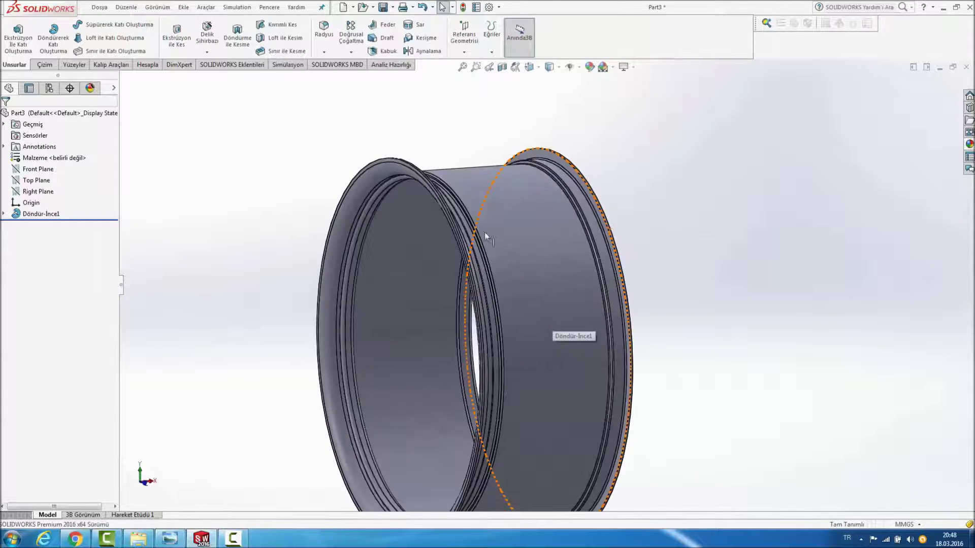
pyautogui.scroll(3, 515, 115)
pyautogui.click(502, 67)
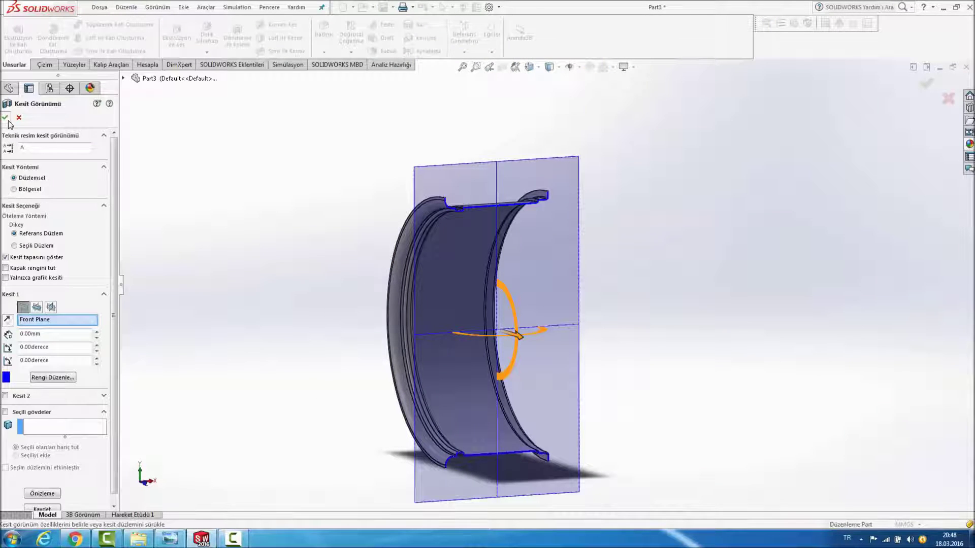
pyautogui.click(5, 118)
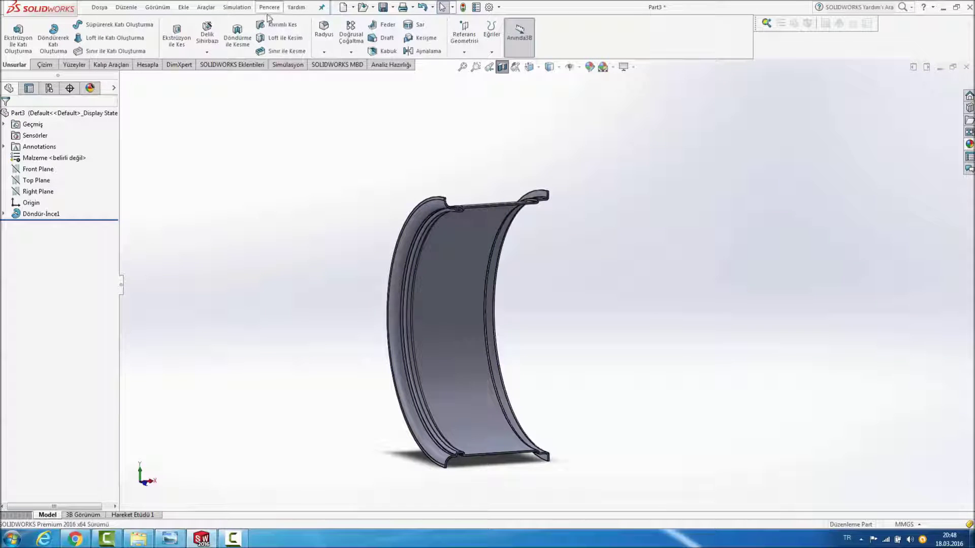
# Step: Select Front Plane in the feature tree and open its context menu
pyautogui.click(206, 9)
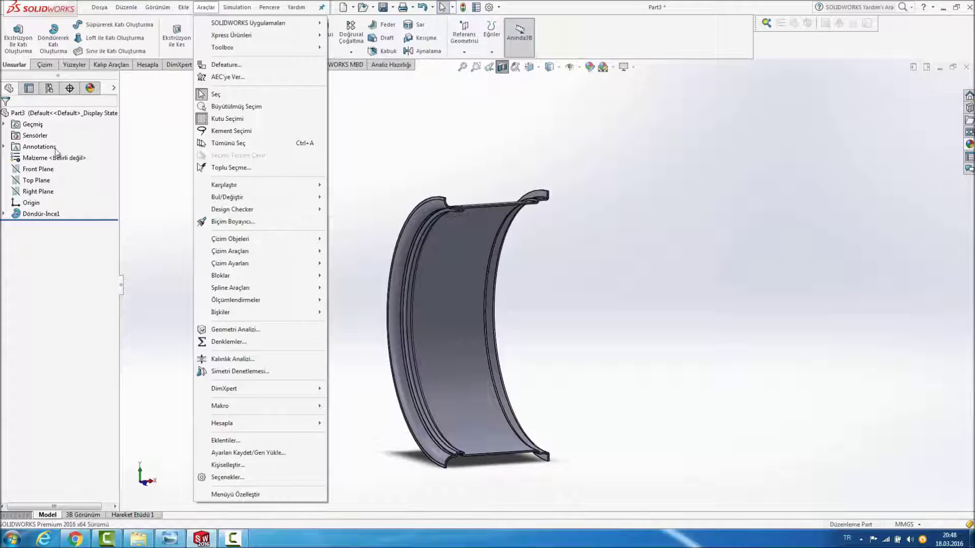
pyautogui.click(48, 169)
pyautogui.rightClick(48, 169)
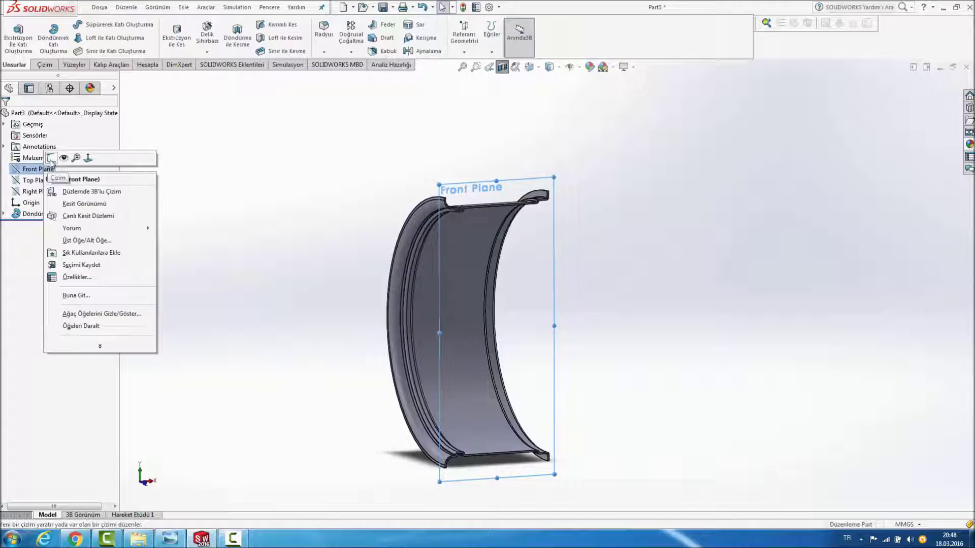
# Step: Start a sketch on Front Plane and pick rim faces for intersection curves
pyautogui.click(51, 158)
pyautogui.click(206, 8)
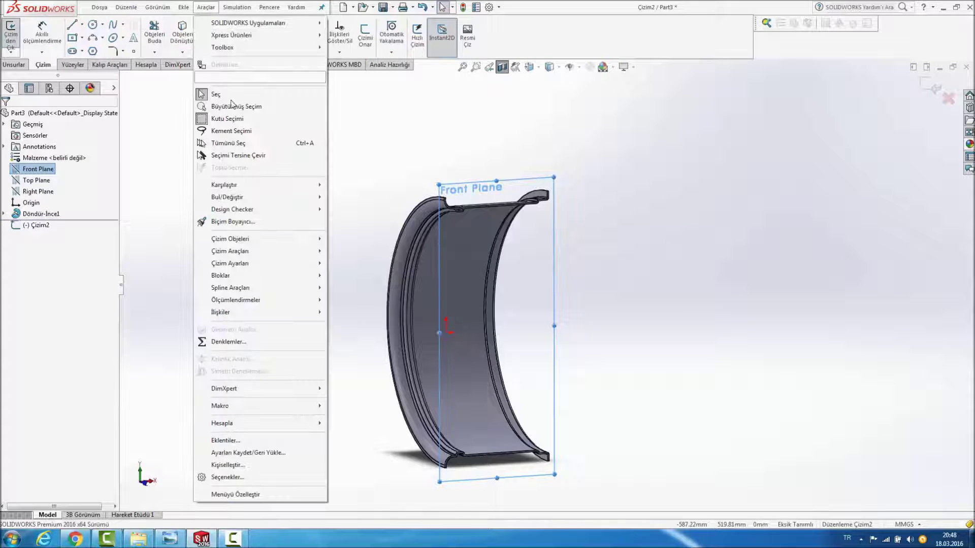
pyautogui.moveTo(230, 251)
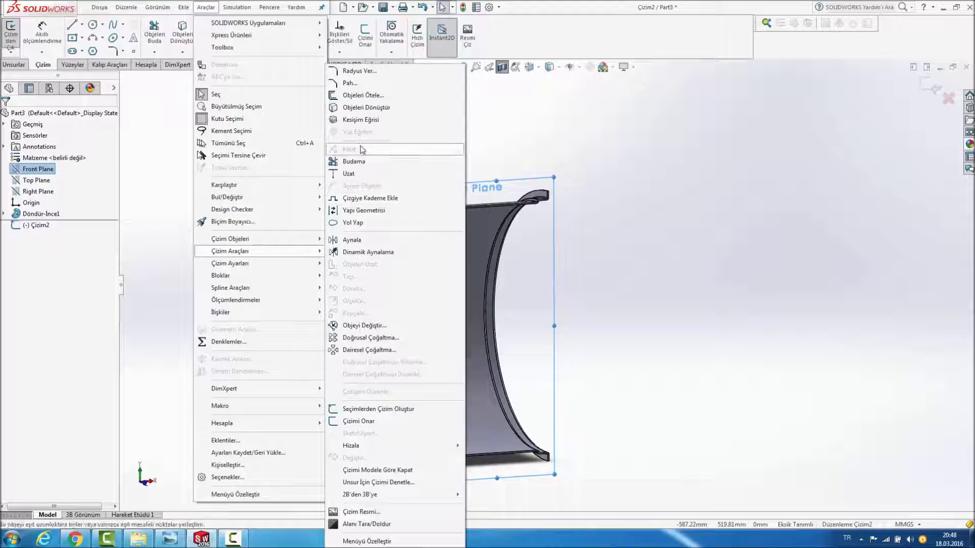
pyautogui.click(360, 119)
pyautogui.scroll(-4, 450, 212)
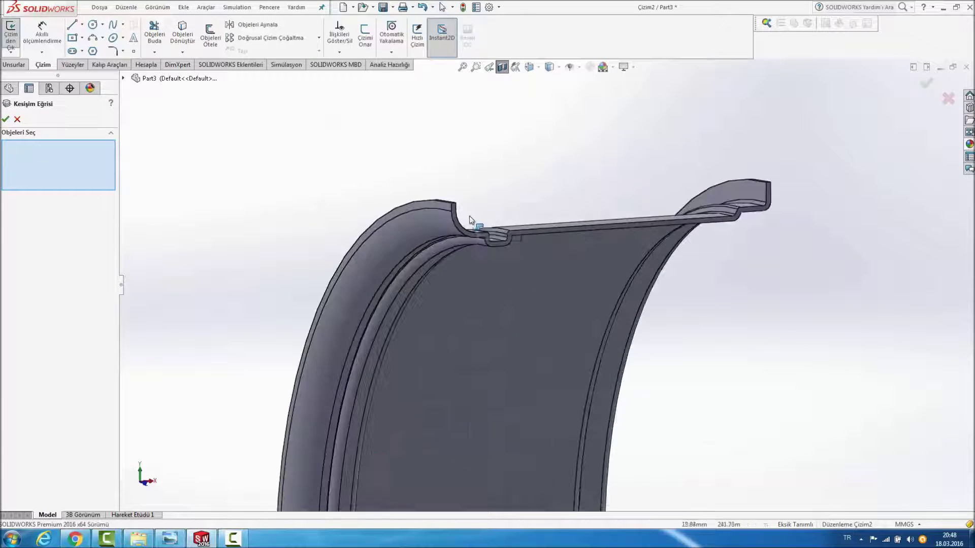
pyautogui.click(439, 206)
pyautogui.click(435, 230)
pyautogui.moveTo(435, 230)
pyautogui.mouseDown(button='middle')
pyautogui.moveTo(457, 238)
pyautogui.moveTo(429, 214)
pyautogui.mouseUp(button='middle')
pyautogui.click(459, 268)
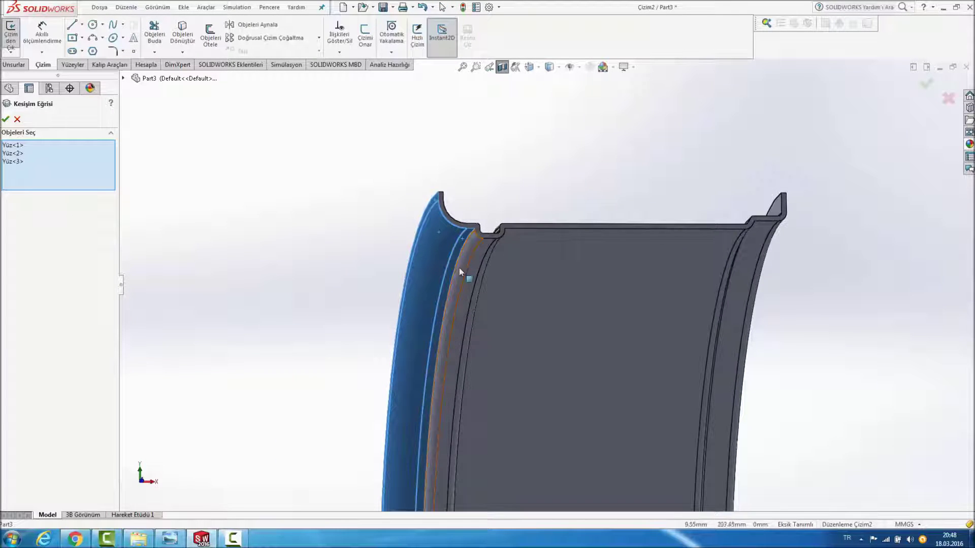
pyautogui.click(459, 273)
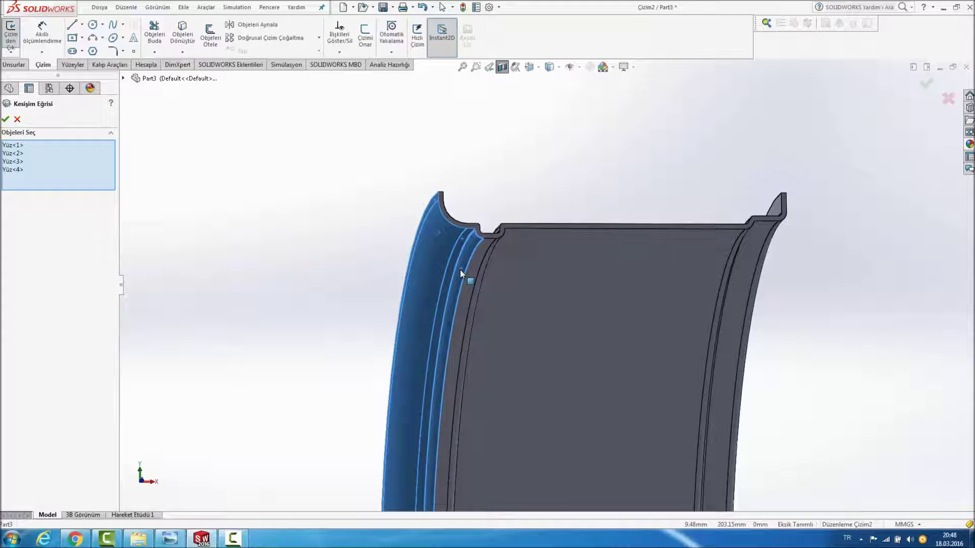
pyautogui.scroll(2, 460, 269)
pyautogui.scroll(2, 542, 211)
pyautogui.scroll(1, 541, 212)
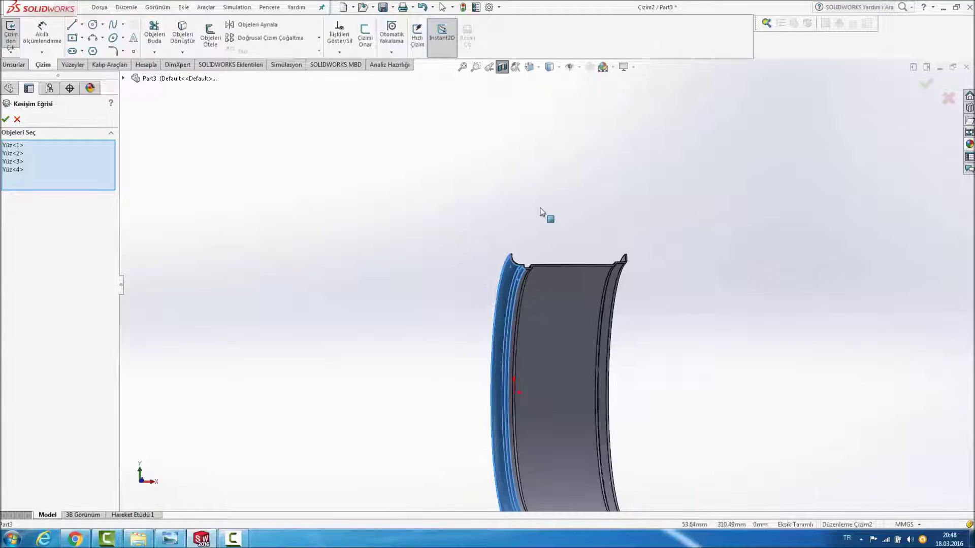
# Step: Adjust the picked faces and create the intersection curves from the rim
pyautogui.moveTo(542, 226)
pyautogui.mouseDown(button='middle')
pyautogui.moveTo(538, 257)
pyautogui.moveTo(530, 253)
pyautogui.moveTo(538, 276)
pyautogui.mouseUp(button='middle')
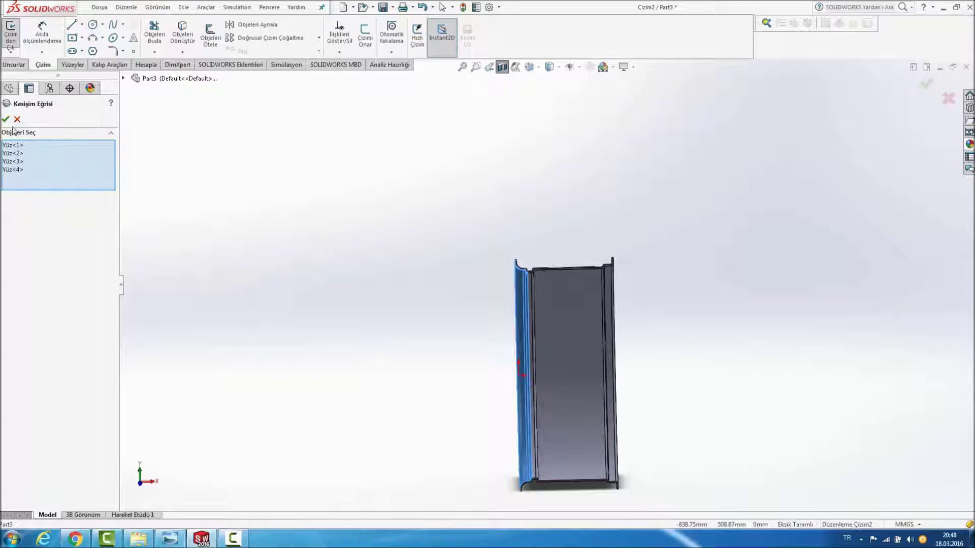
pyautogui.scroll(-2, 529, 276)
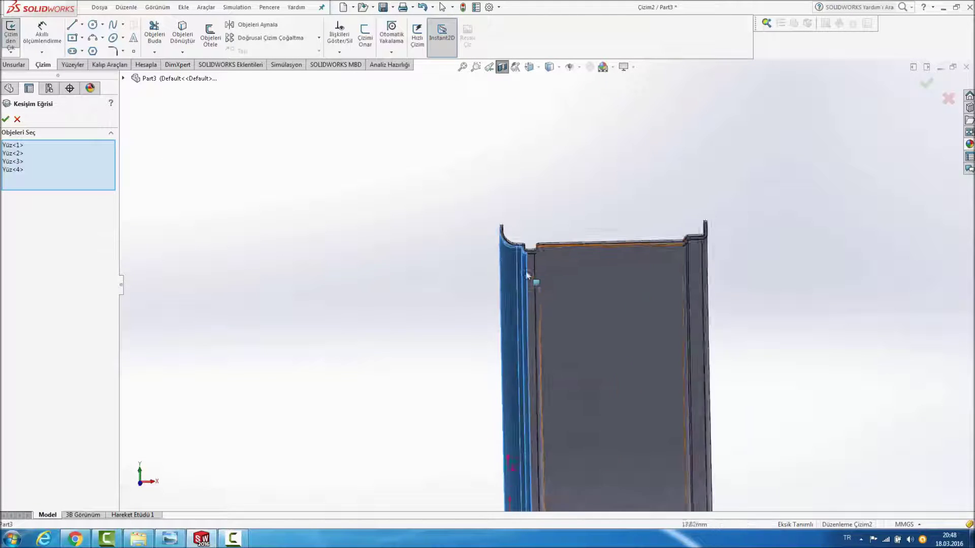
pyautogui.scroll(-2, 544, 257)
pyautogui.scroll(-2, 540, 200)
pyautogui.scroll(-2, 539, 148)
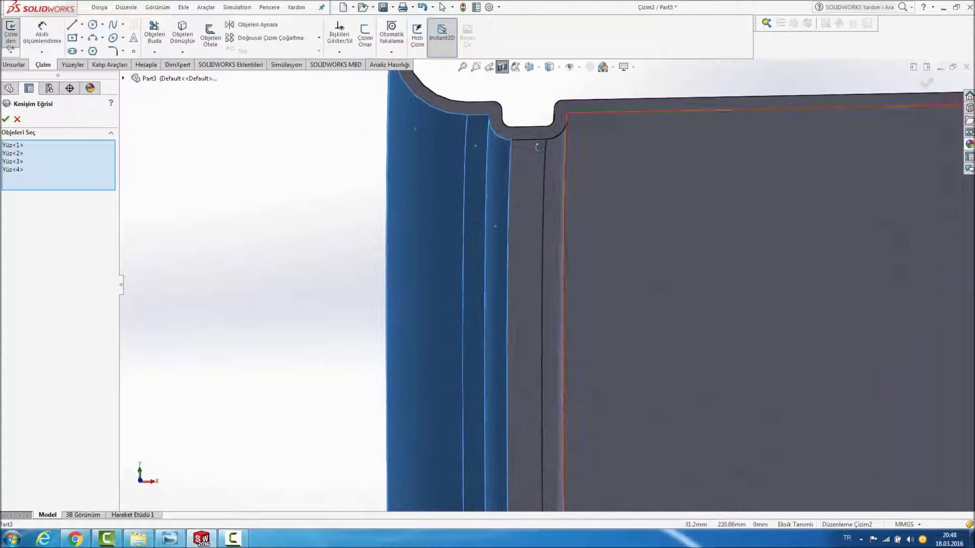
pyautogui.scroll(3, 539, 149)
pyautogui.moveTo(548, 181); pyautogui.dragTo(556, 137, button='middle')
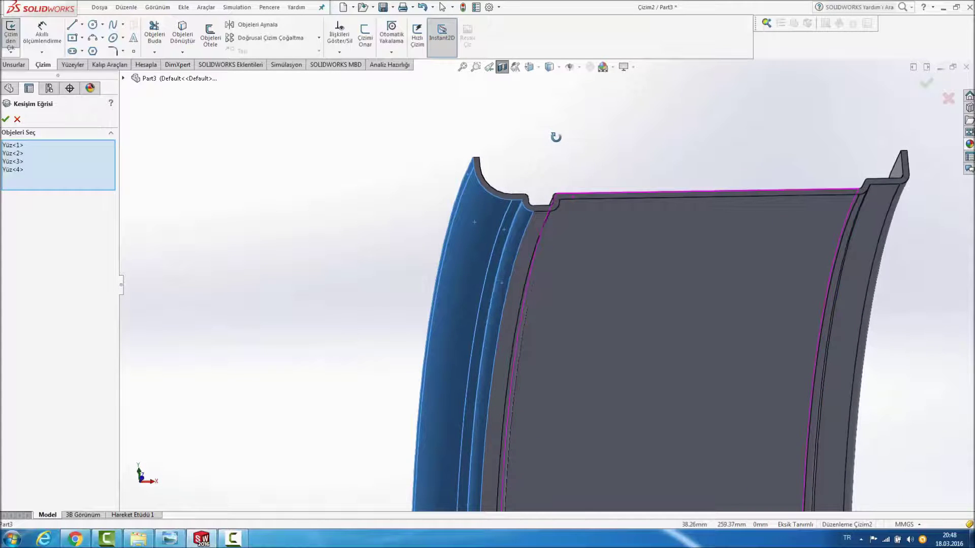
pyautogui.click(532, 229)
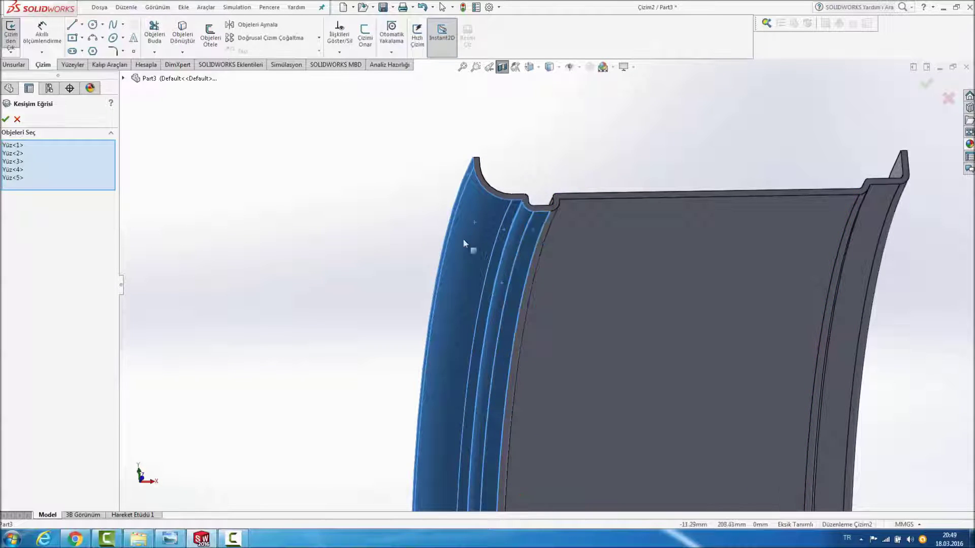
pyautogui.scroll(2, 464, 227)
pyautogui.moveTo(463, 228); pyautogui.dragTo(451, 275, button='middle')
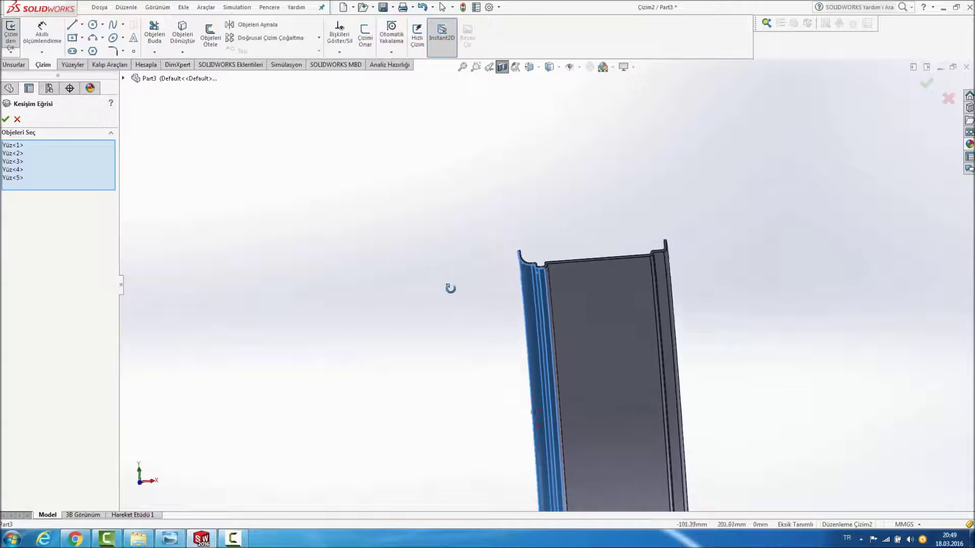
pyautogui.scroll(-2, 541, 272)
pyautogui.scroll(-3, 548, 278)
pyautogui.click(547, 278)
pyautogui.click(8, 121)
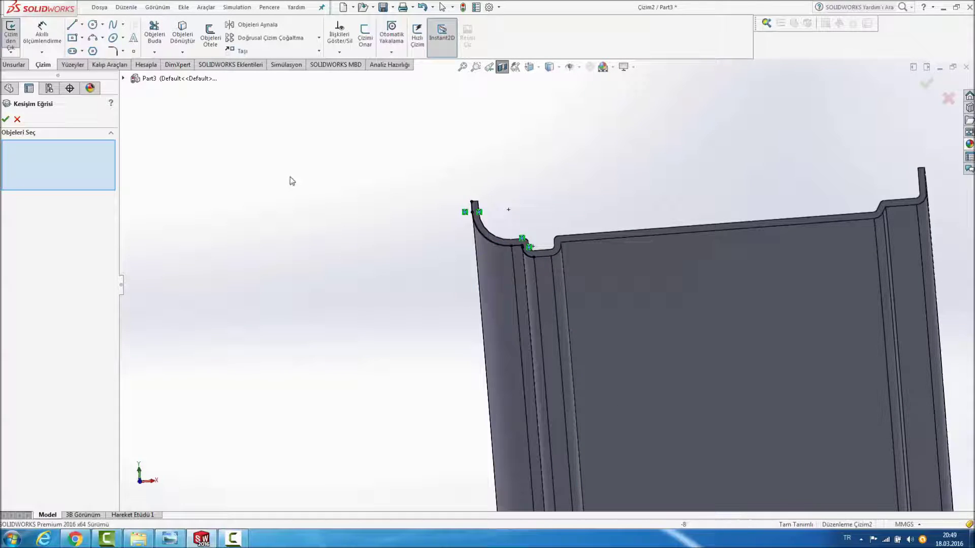
# Step: View the part from the front, fit it, and choose the Centerline tool
pyautogui.press('space')
pyautogui.click(404, 372)
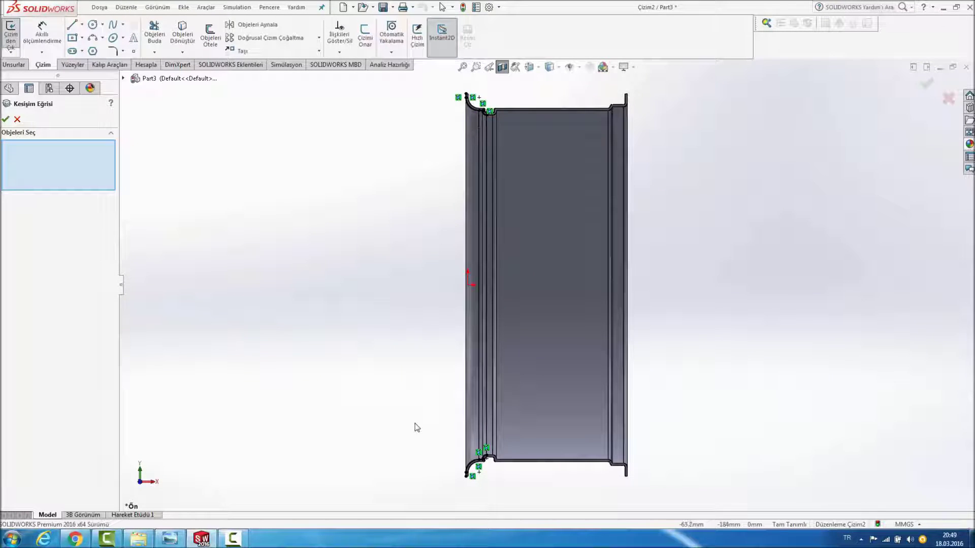
pyautogui.click(5, 119)
pyautogui.moveTo(347, 406); pyautogui.dragTo(546, 482)
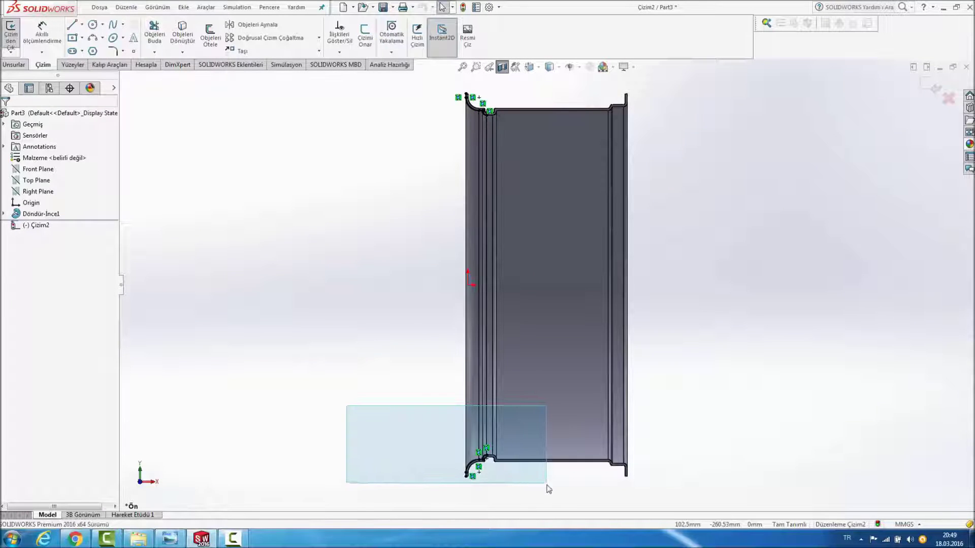
pyautogui.click(548, 489)
pyautogui.press('f')
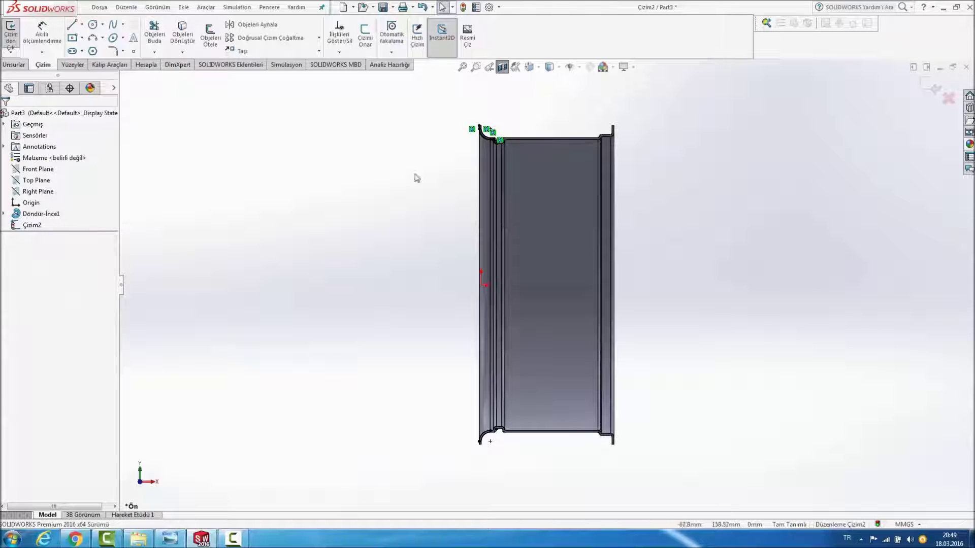
pyautogui.click(82, 25)
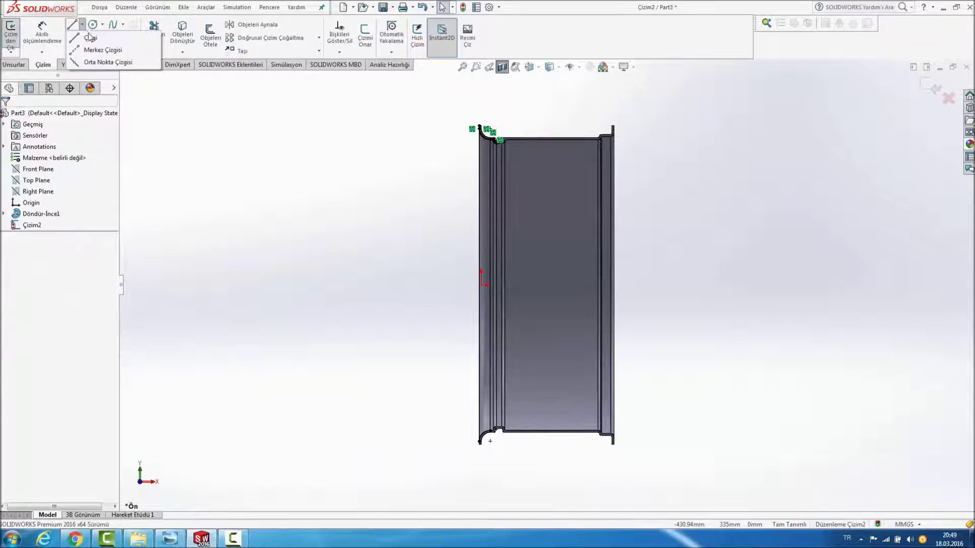
pyautogui.click(99, 48)
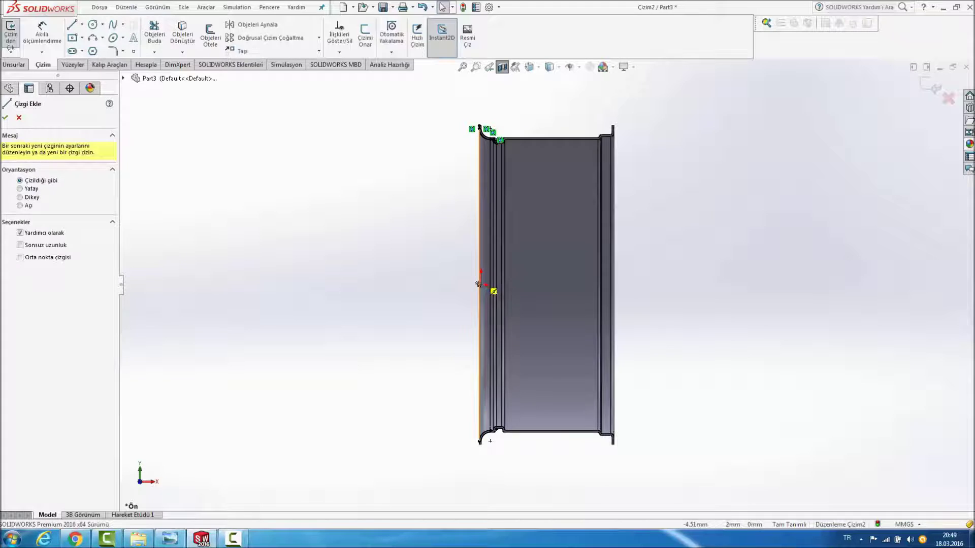
# Step: Draw a horizontal centerline from the origin to the rim's right edge
pyautogui.scroll(-5, 495, 292)
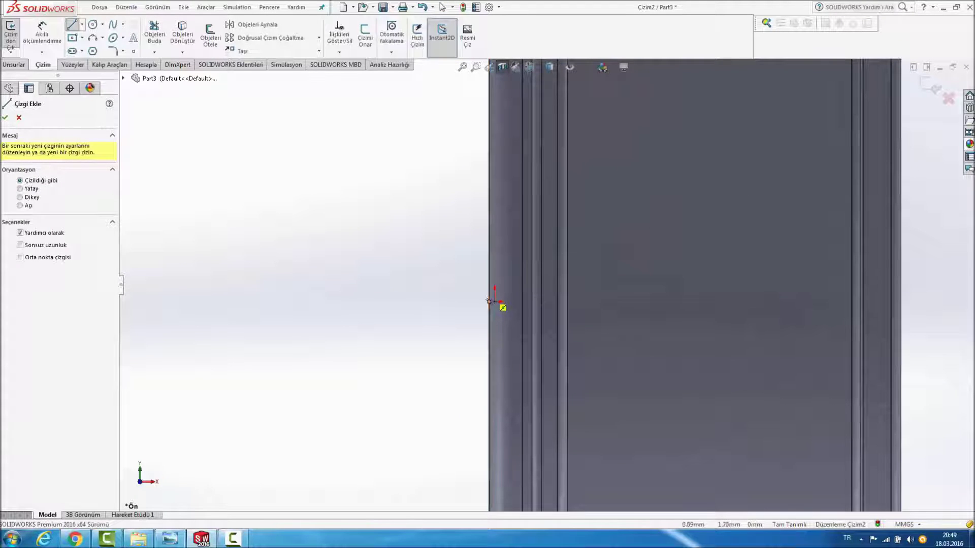
pyautogui.click(496, 302)
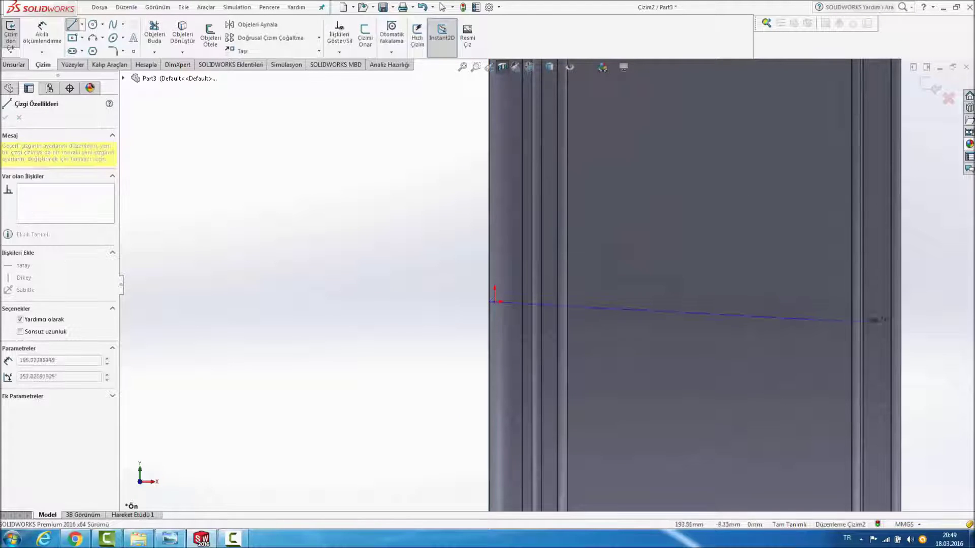
pyautogui.click(901, 303)
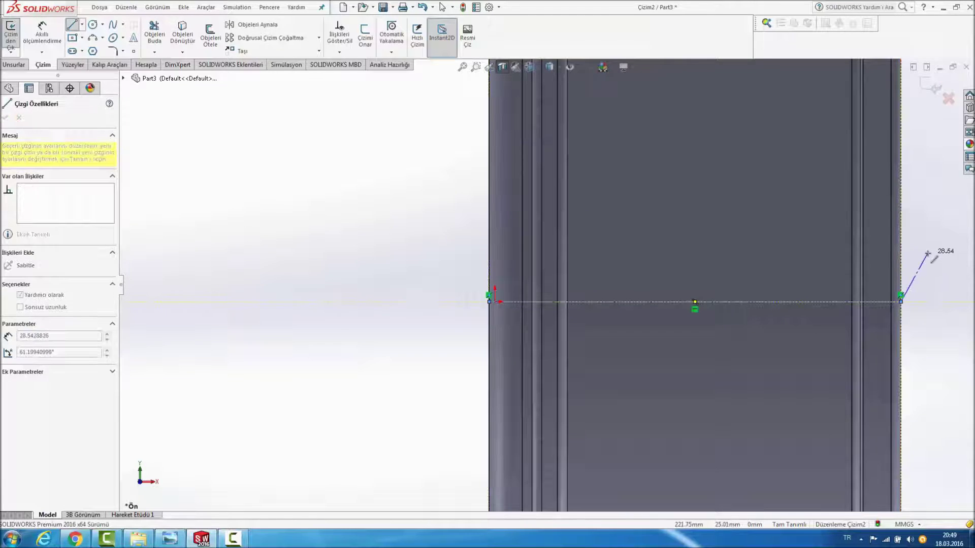
pyautogui.press('Escape')
pyautogui.press('f')
pyautogui.scroll(-3, 557, 201)
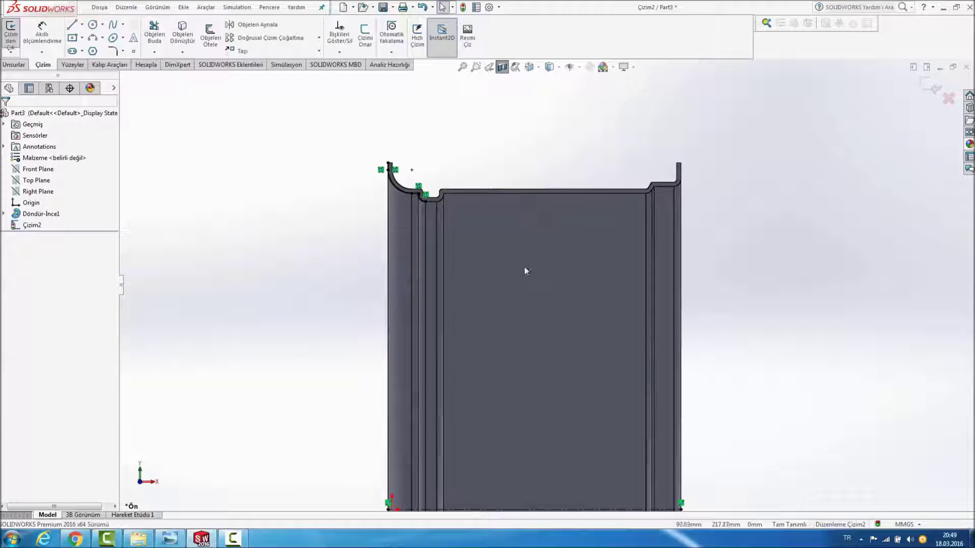
pyautogui.scroll(2, 583, 356)
pyautogui.scroll(-2, 594, 368)
# Step: Sketch a short vertical line at the centerline's left end, then view the wheel photo
pyautogui.click(76, 29)
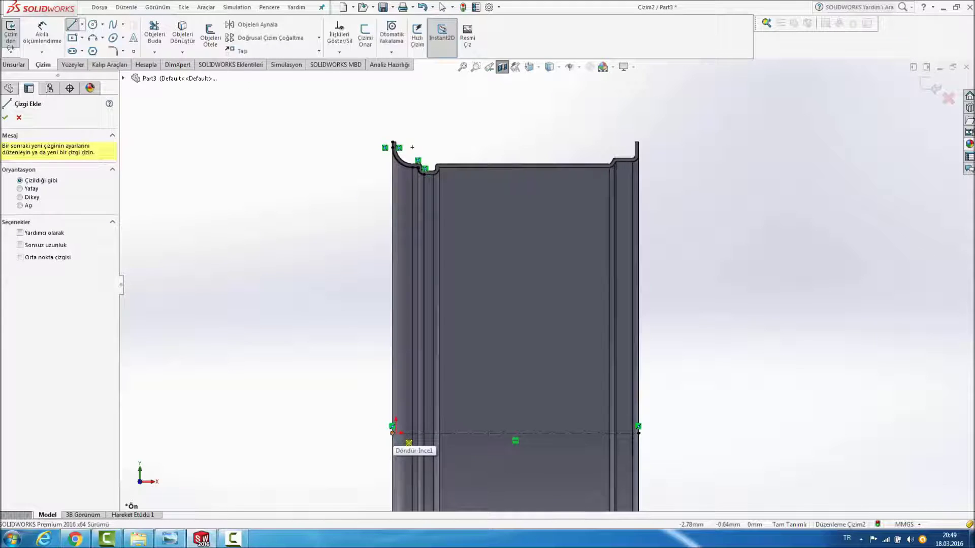
pyautogui.click(392, 433)
pyautogui.click(392, 394)
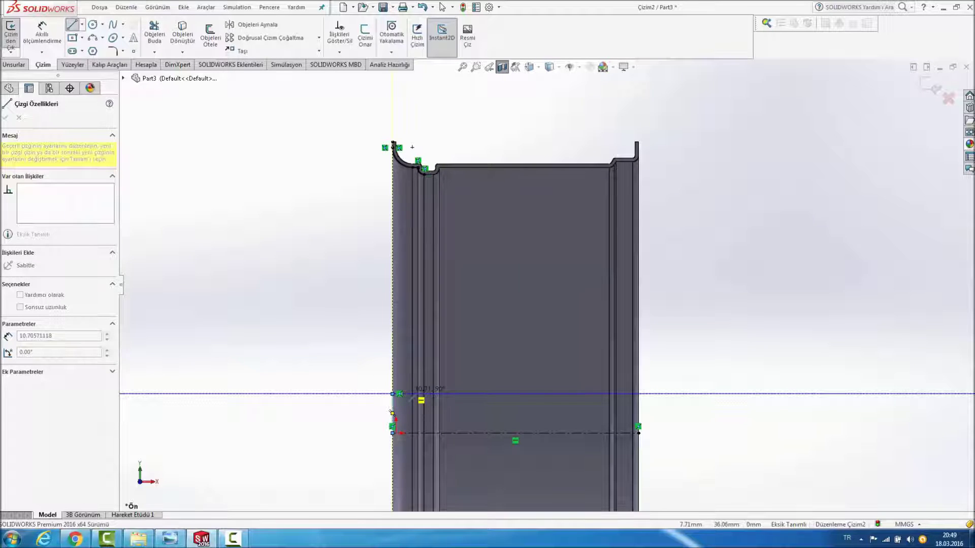
pyautogui.press('Escape')
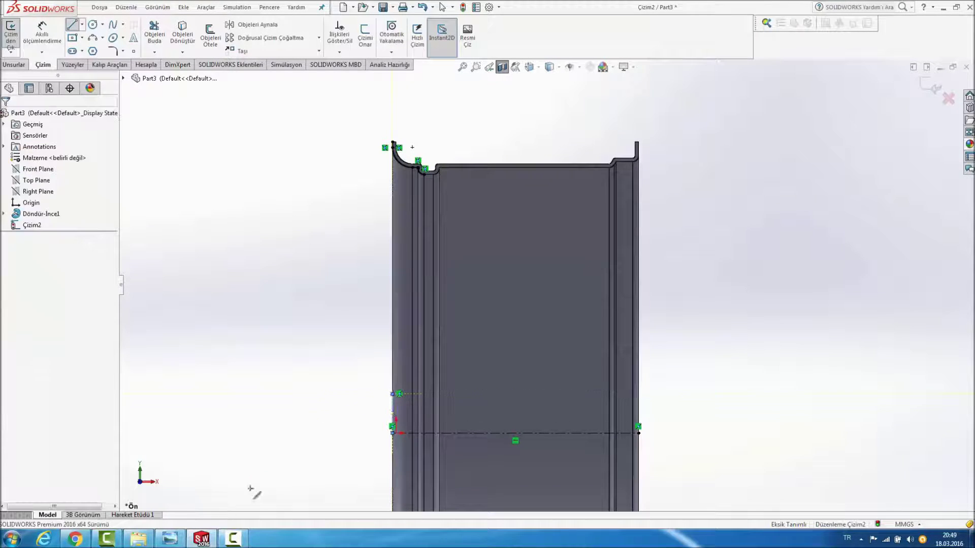
pyautogui.click(171, 539)
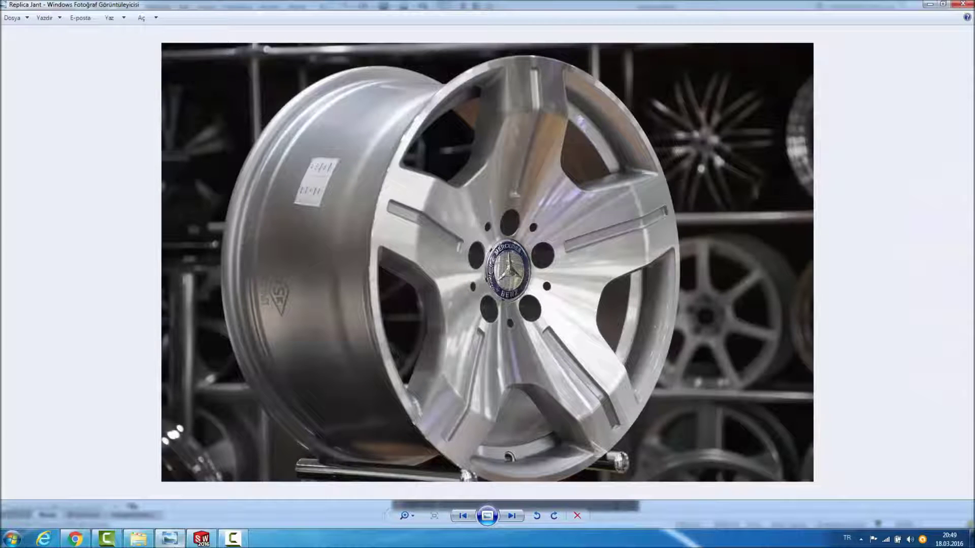
pyautogui.scroll(2, 474, 409)
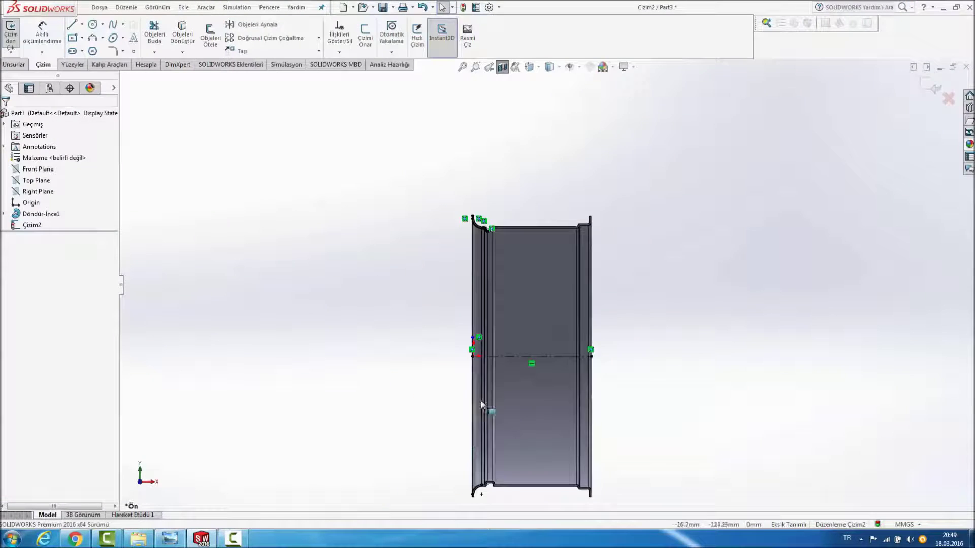
pyautogui.scroll(-3, 490, 295)
pyautogui.scroll(-3, 467, 300)
# Step: Delete the stray line and draw a vertical line up from the centerline
pyautogui.click(456, 292)
pyautogui.press('Delete')
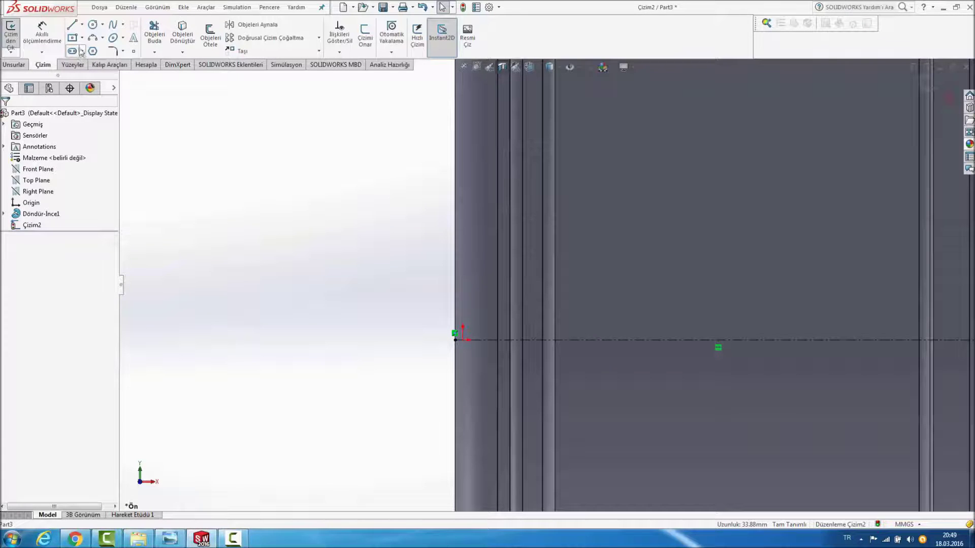
pyautogui.click(70, 26)
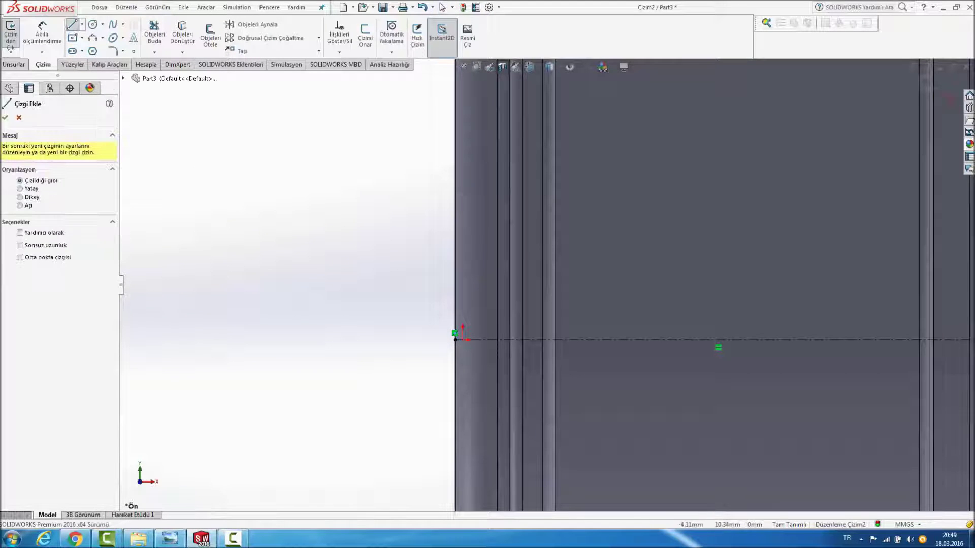
pyautogui.click(475, 339)
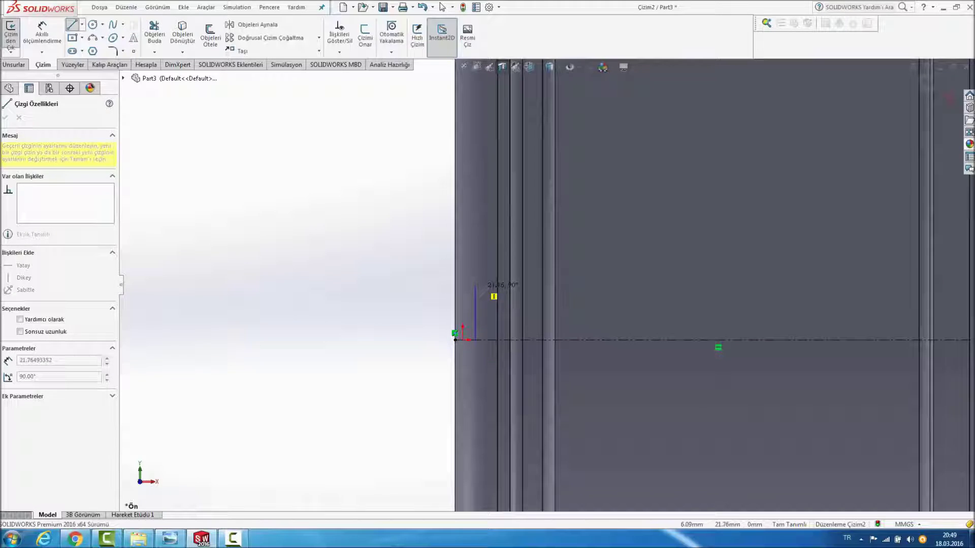
pyautogui.click(475, 280)
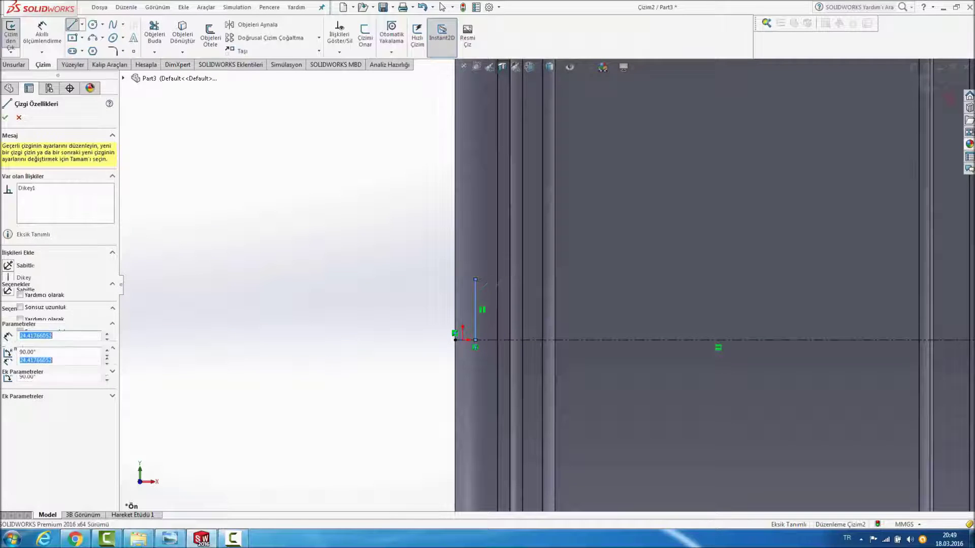
pyautogui.press('Escape')
# Step: Draw a second vertical line rising from the centerline further right
pyautogui.click(72, 28)
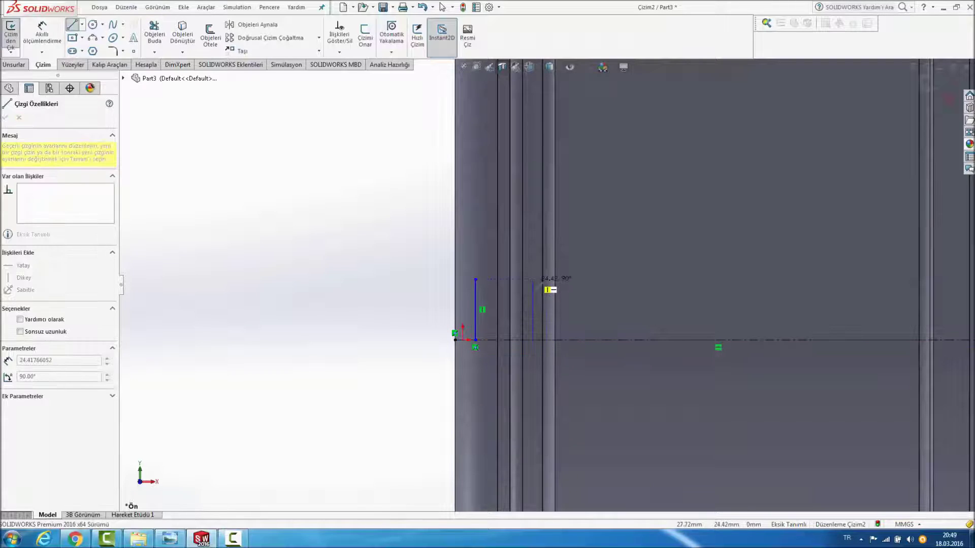
pyautogui.click(533, 281)
pyautogui.press('Escape')
pyautogui.scroll(5, 547, 284)
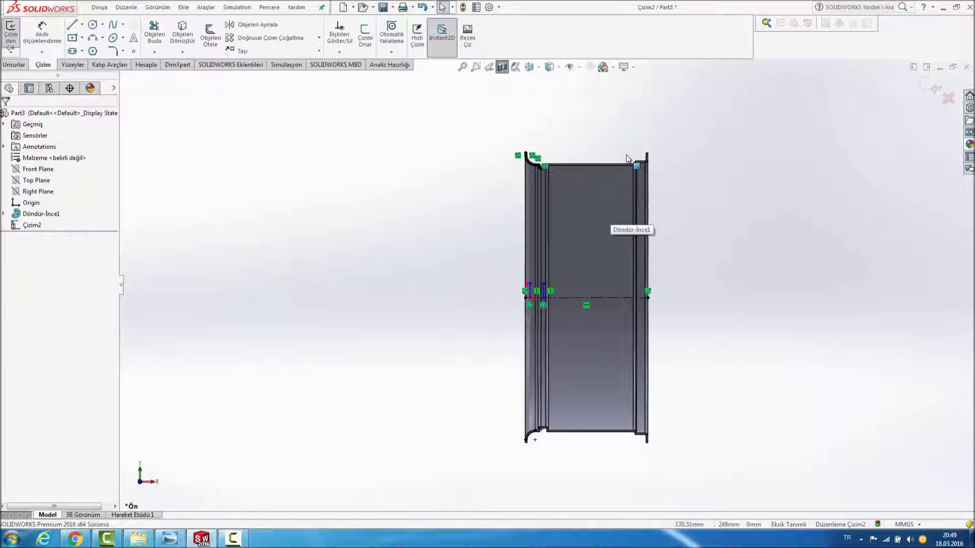
pyautogui.scroll(-3, 628, 159)
# Step: Start a Smart Dimension on the first vertical line for a 30 length
pyautogui.click(233, 539)
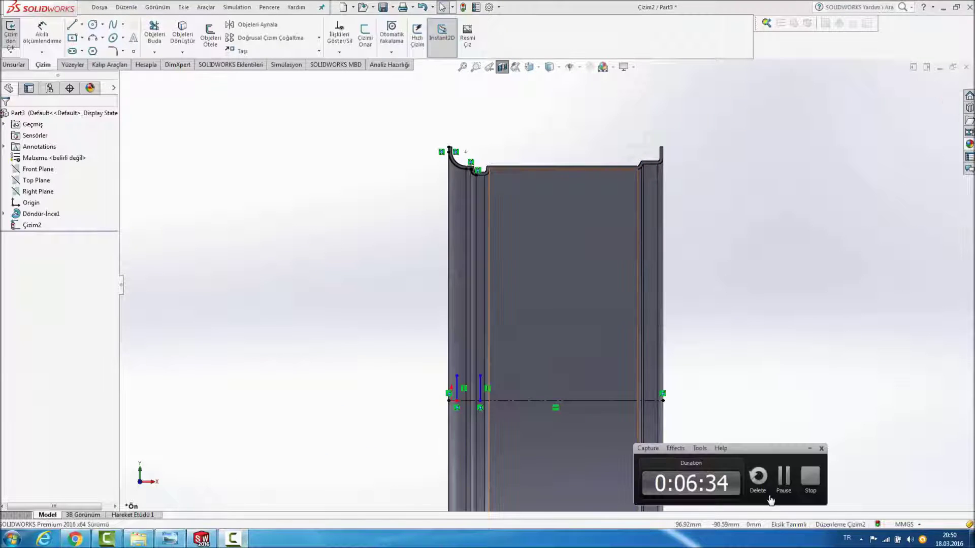
pyautogui.click(791, 490)
pyautogui.scroll(-1, 580, 370)
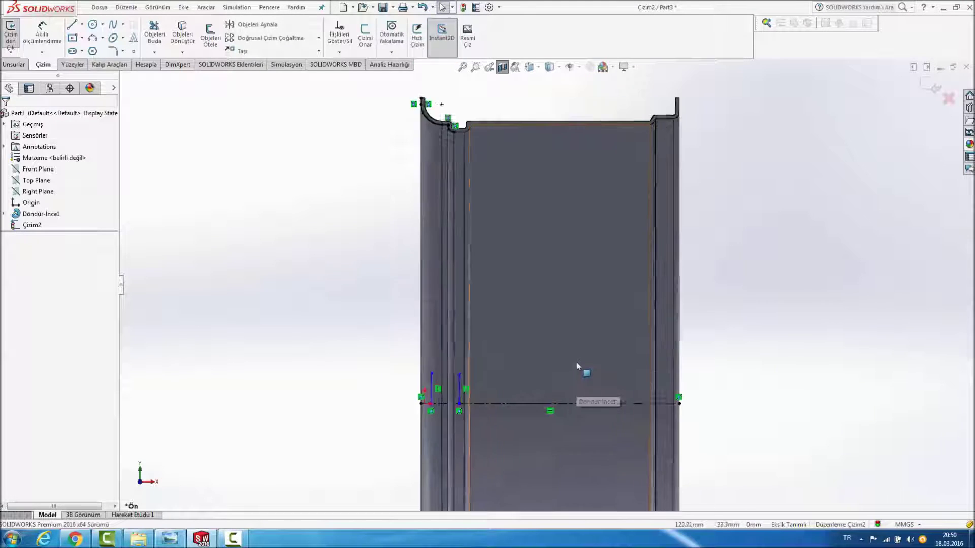
pyautogui.scroll(-2, 581, 369)
pyautogui.click(41, 39)
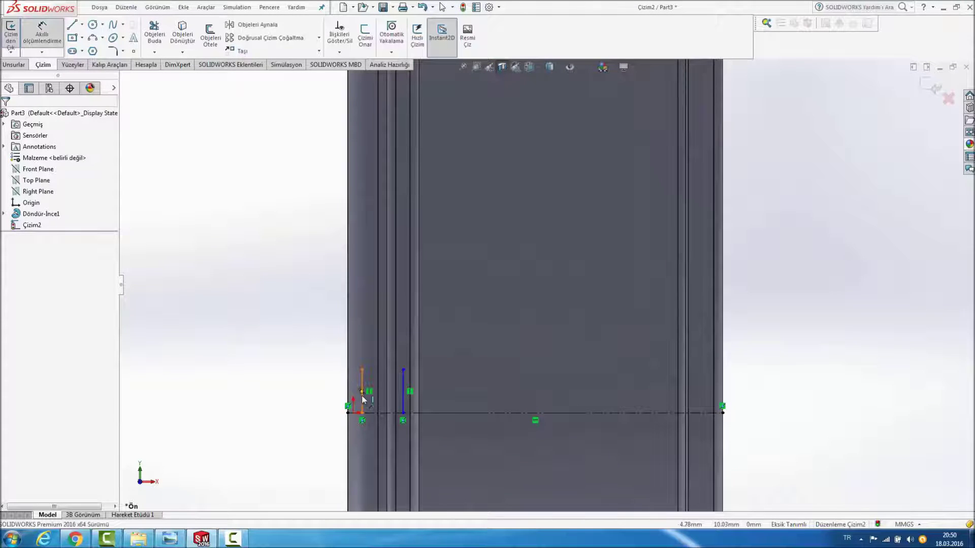
pyautogui.click(361, 395)
pyautogui.click(328, 391)
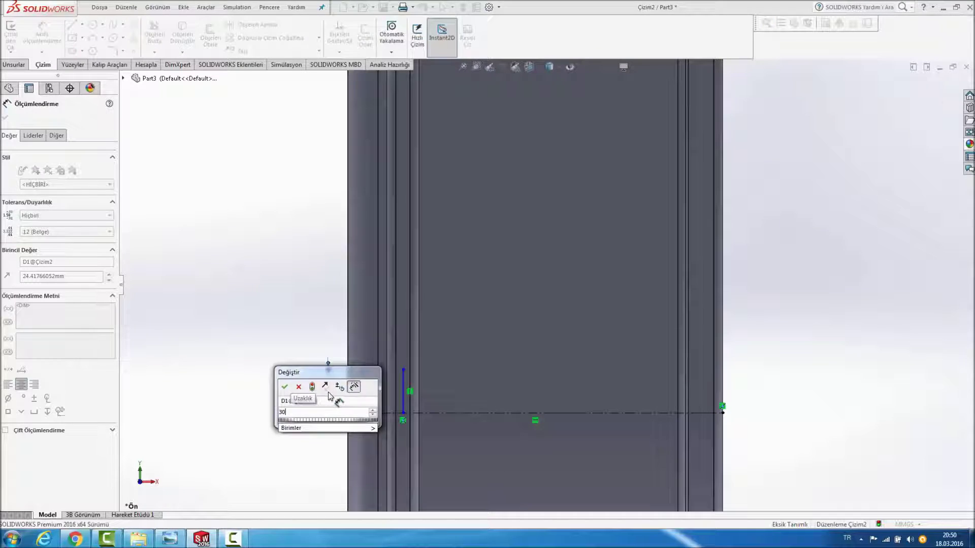
# Step: Dimension both vertical sketch lines to 30 mm length
pyautogui.press('Return')
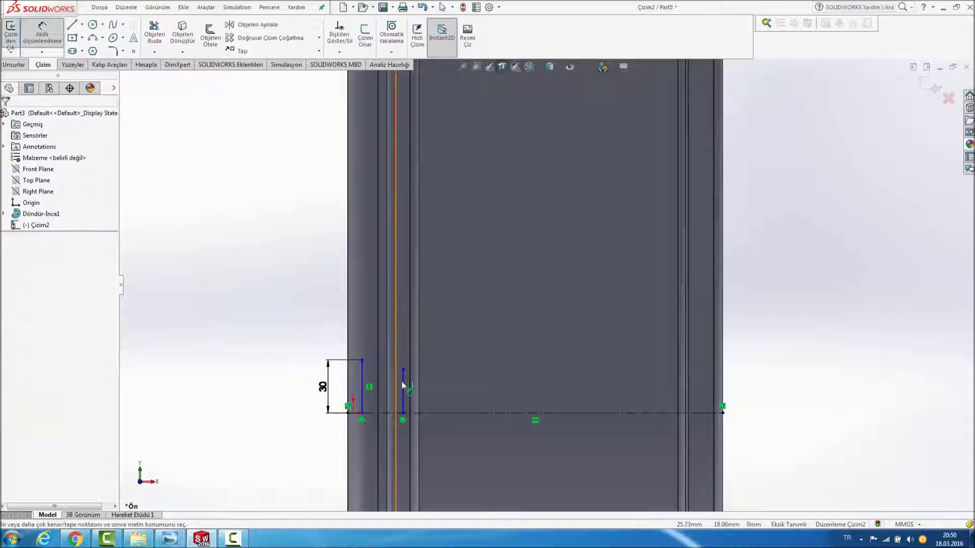
pyautogui.click(403, 386)
pyautogui.click(445, 385)
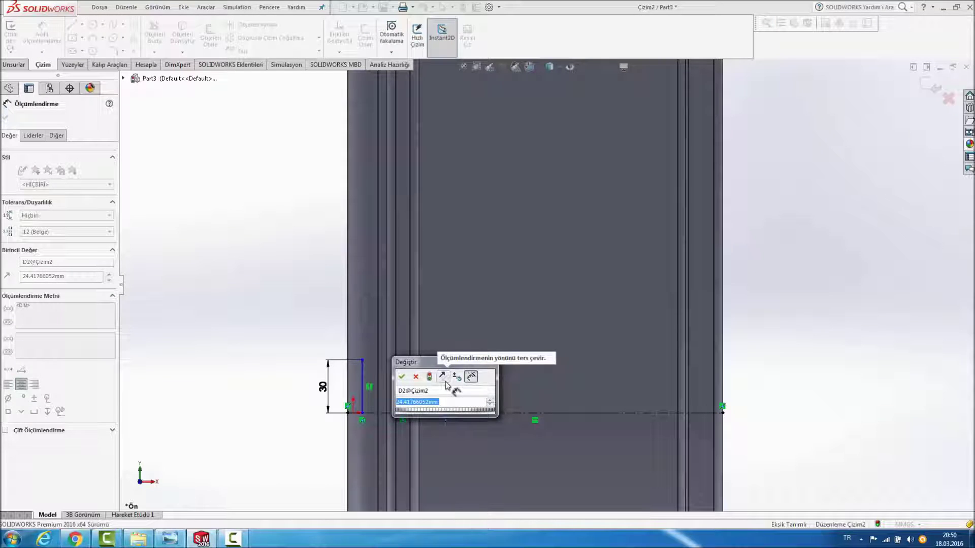
pyautogui.write('3')
pyautogui.press('Return')
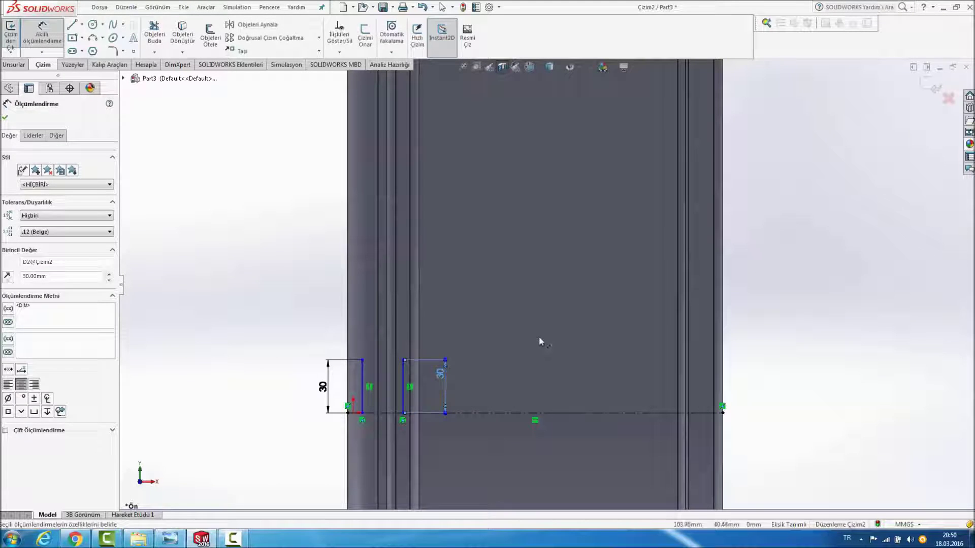
pyautogui.press('Escape')
# Step: Set the spacing between the two vertical lines to 25 mm
pyautogui.scroll(-2, 401, 413)
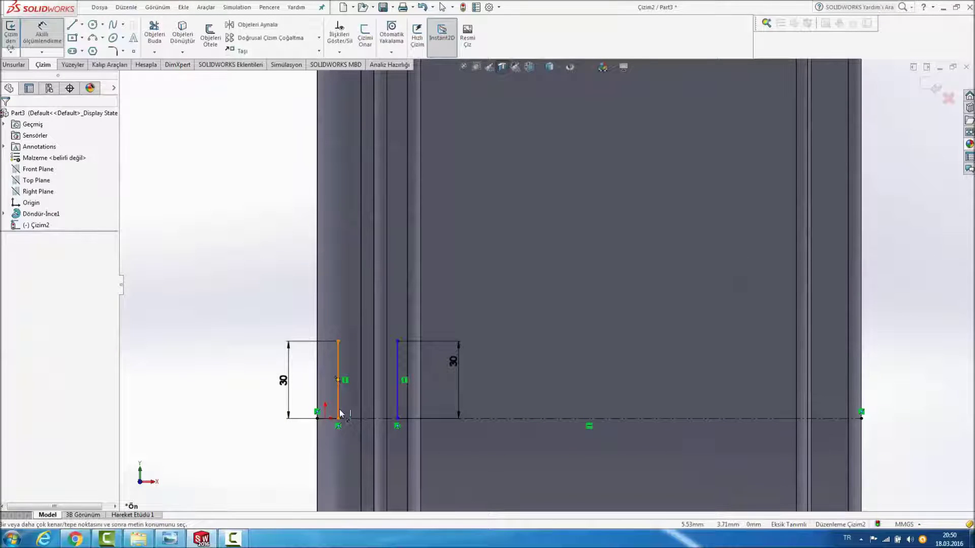
pyautogui.click(339, 412)
pyautogui.click(397, 399)
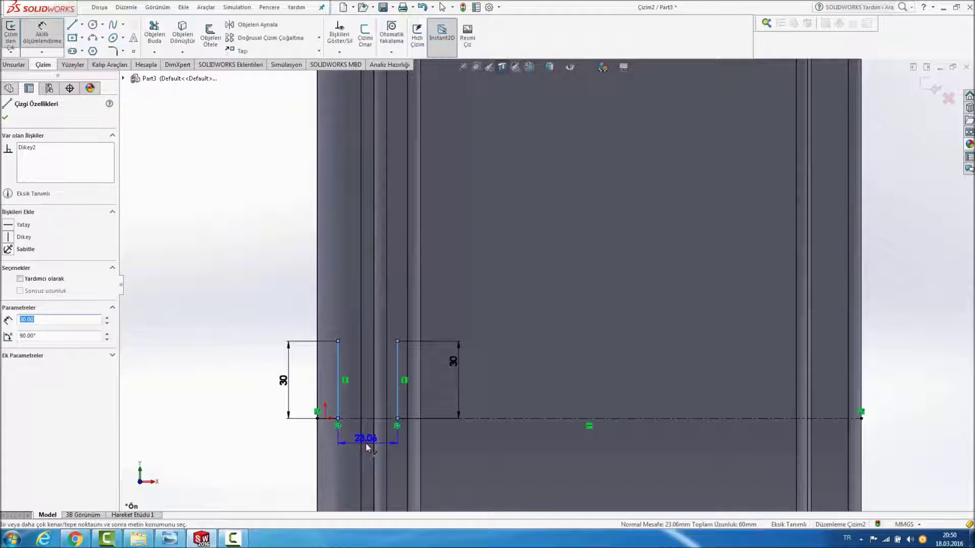
pyautogui.click(365, 443)
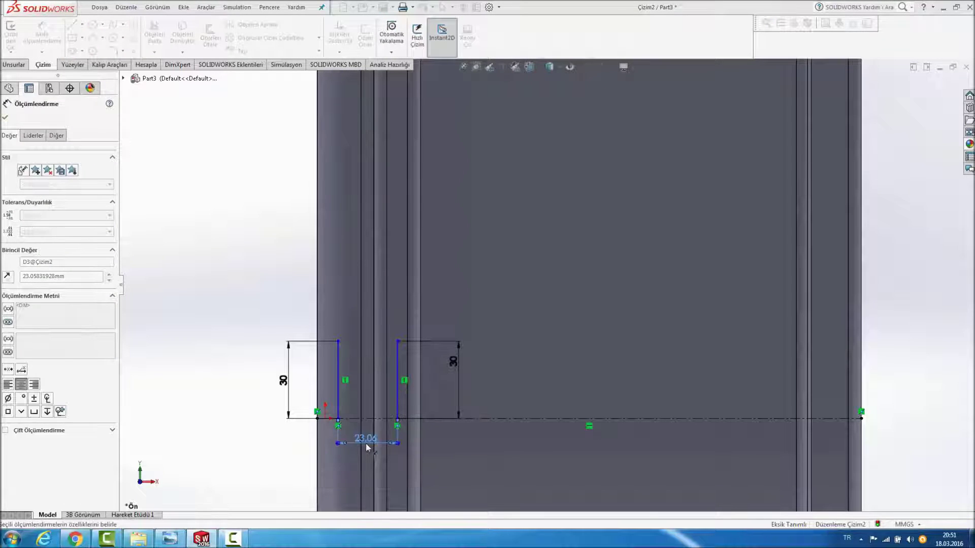
pyautogui.write('25')
pyautogui.press('Return')
# Step: Add an extra 30 dimension on the left line and keep it driven
pyautogui.scroll(-3, 253, 431)
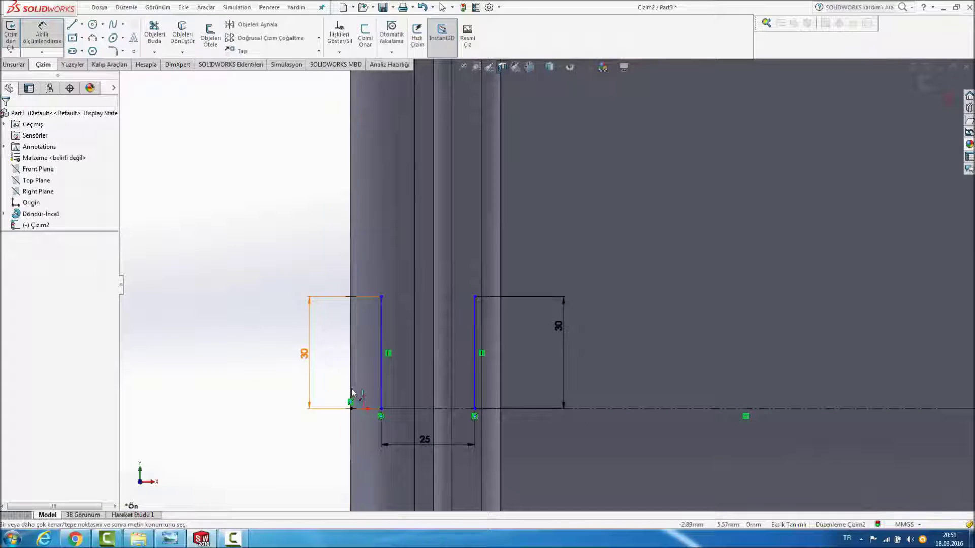
pyautogui.click(381, 378)
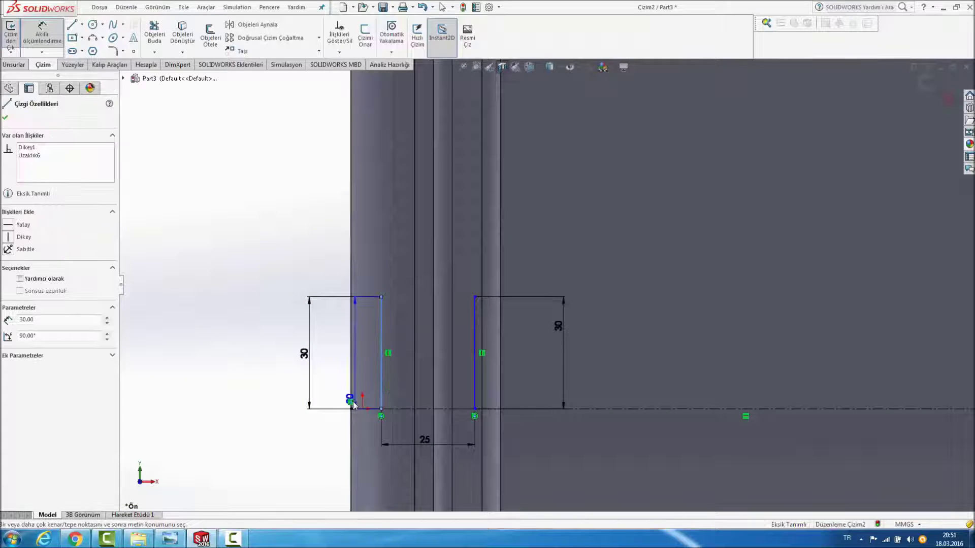
pyautogui.click(371, 287)
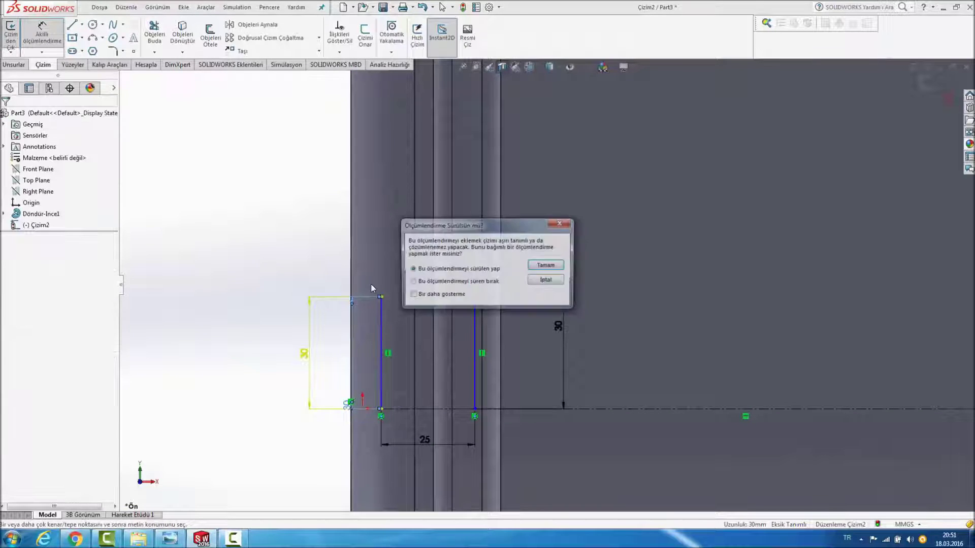
pyautogui.click(545, 269)
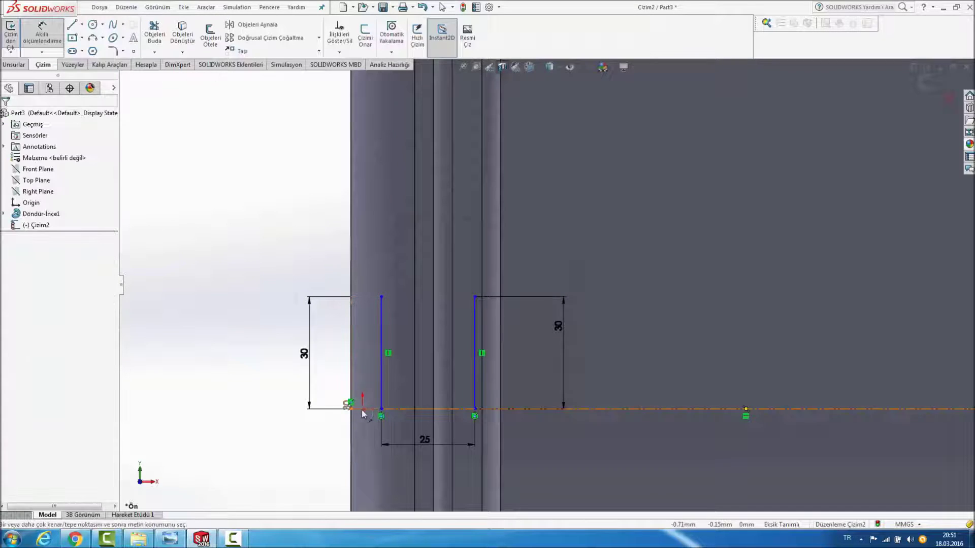
# Step: Dimension the left line's offset from the rim edge to 4 mm, showing the whole part
pyautogui.click(381, 398)
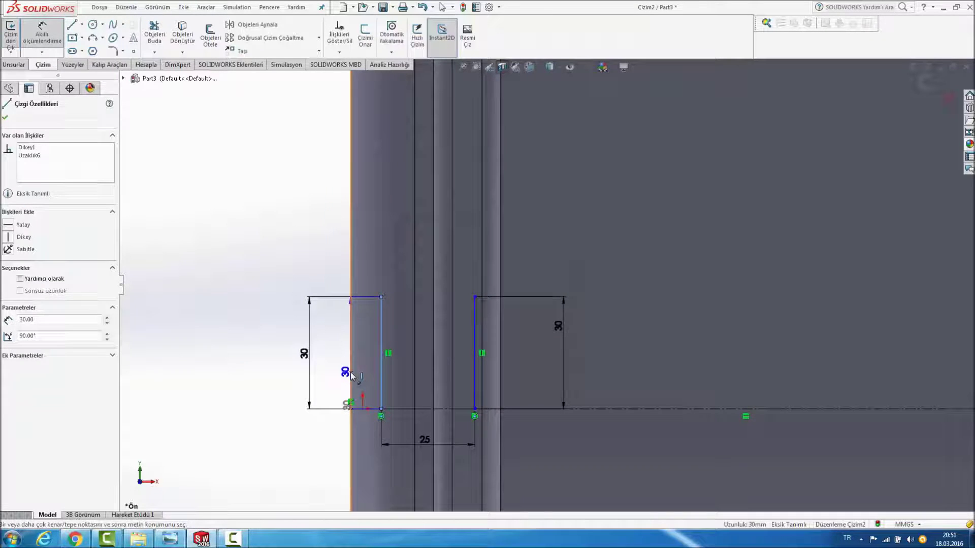
pyautogui.click(351, 376)
pyautogui.click(365, 275)
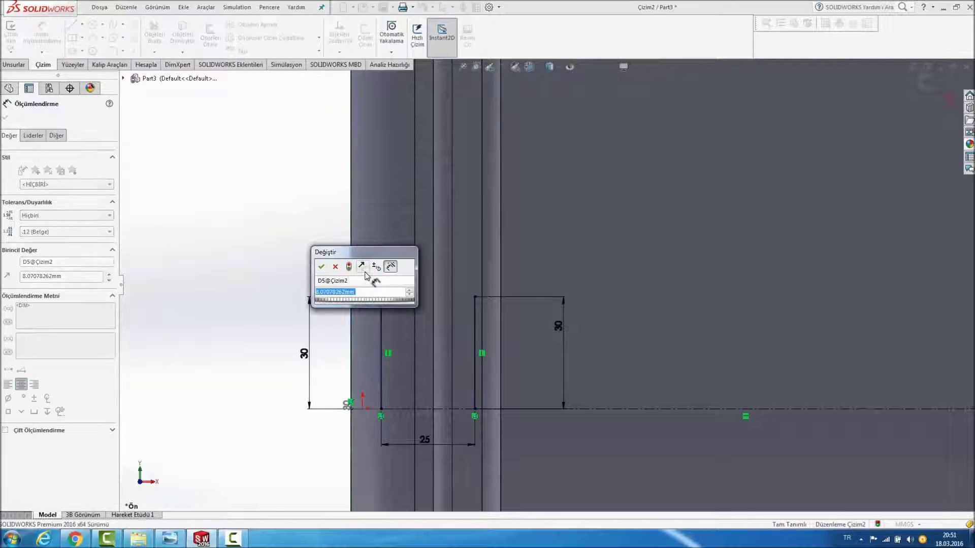
pyautogui.write('4')
pyautogui.press('Return')
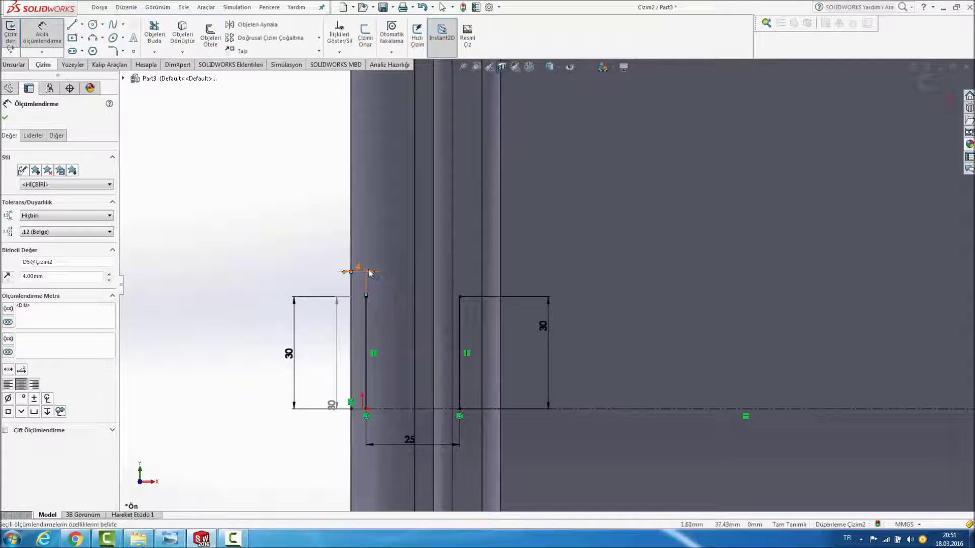
pyautogui.scroll(3, 531, 196)
pyautogui.scroll(2, 566, 131)
pyautogui.scroll(-3, 566, 131)
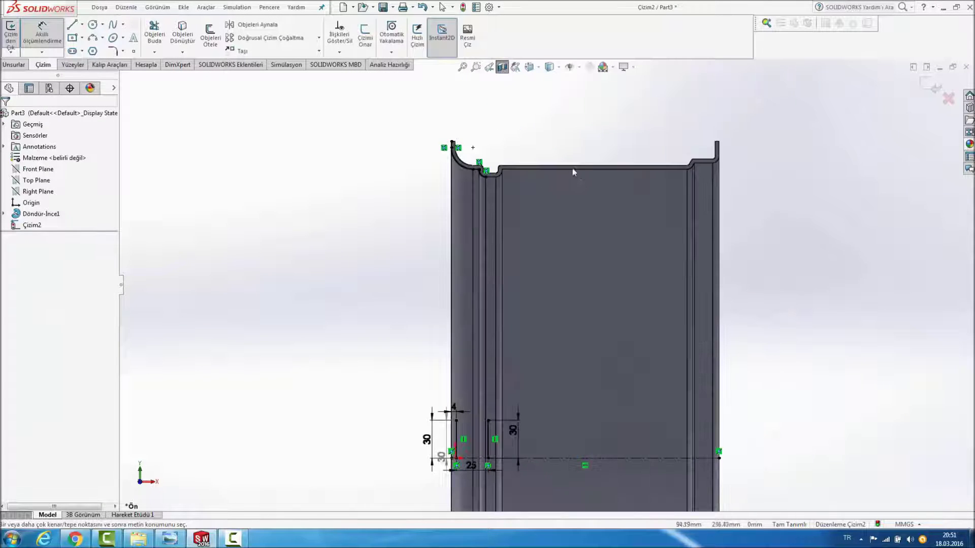
# Step: Draw a two-segment bent line from the rim's top corner, then a spline from its end
pyautogui.click(73, 26)
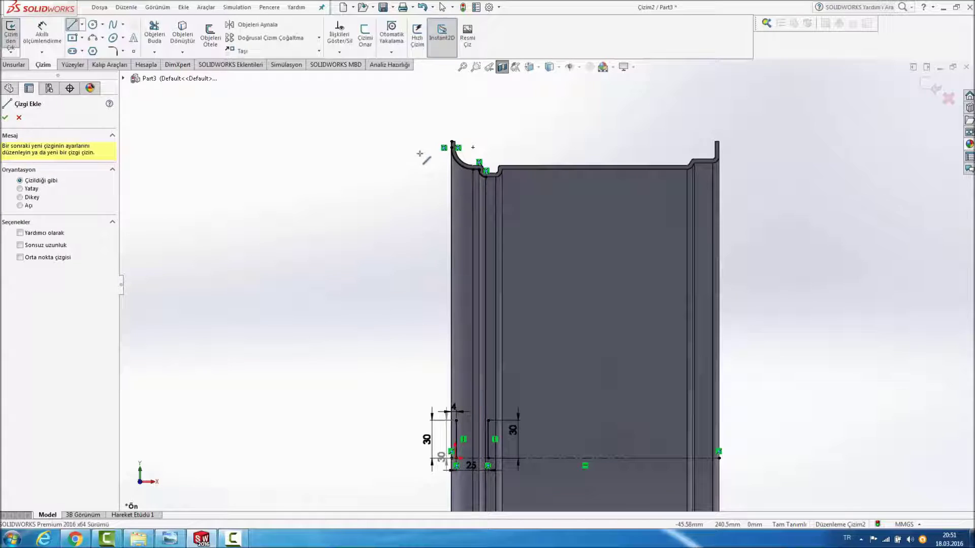
pyautogui.click(451, 143)
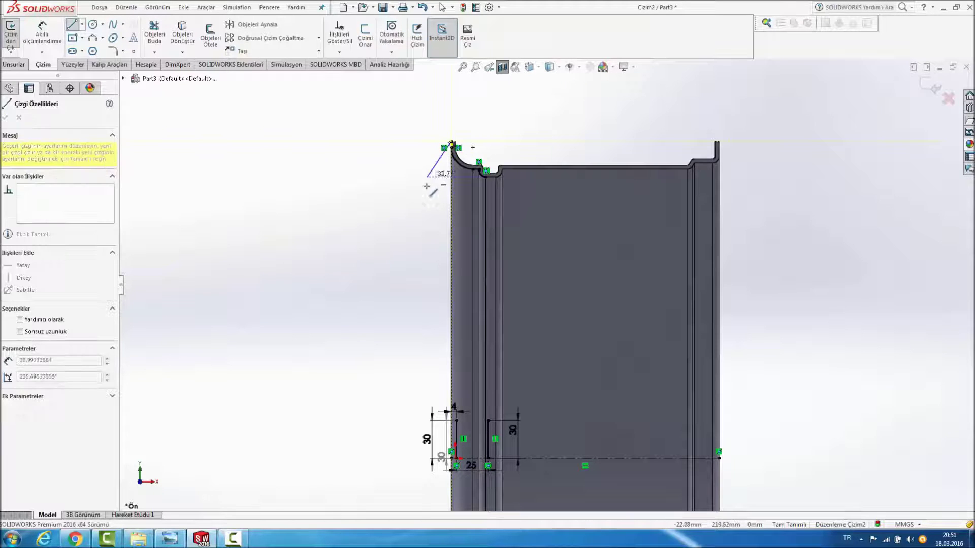
pyautogui.click(413, 242)
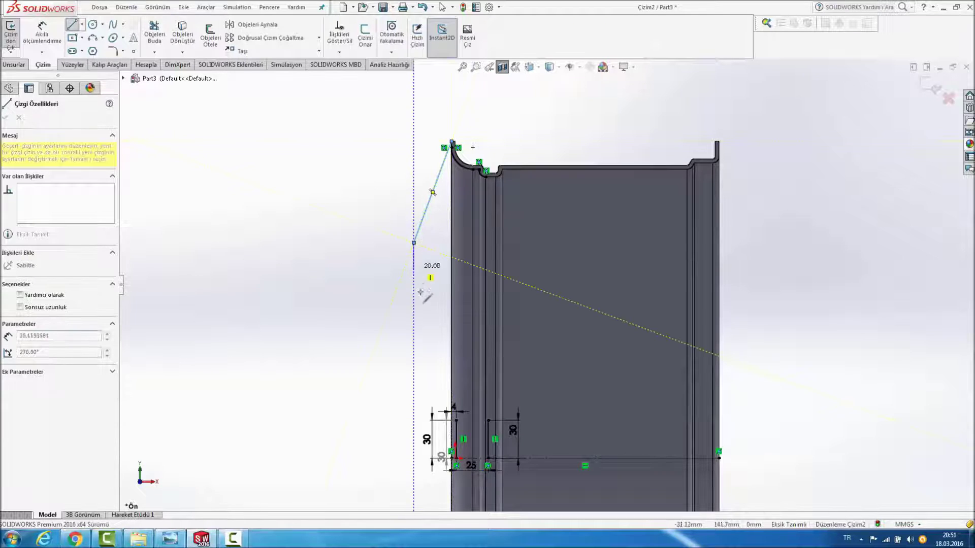
pyautogui.click(433, 336)
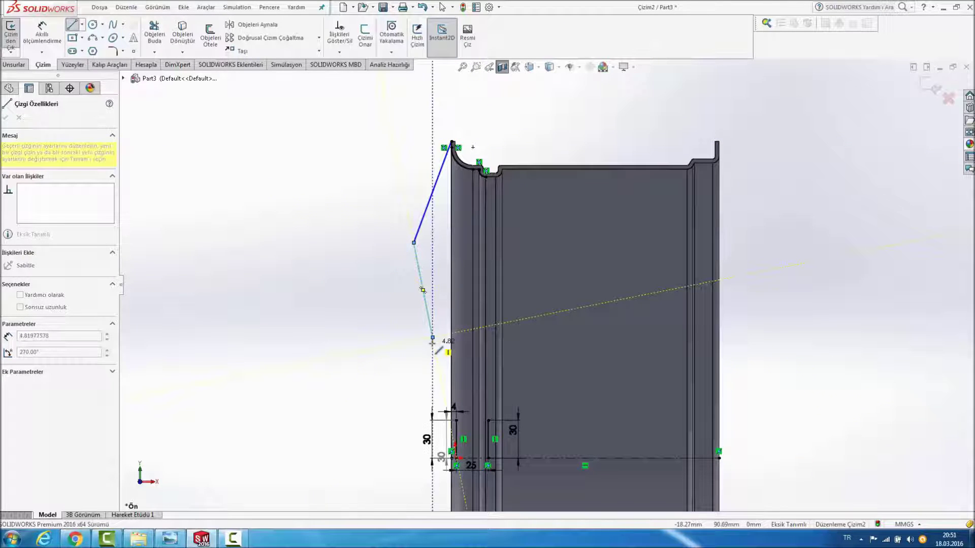
pyautogui.click(113, 24)
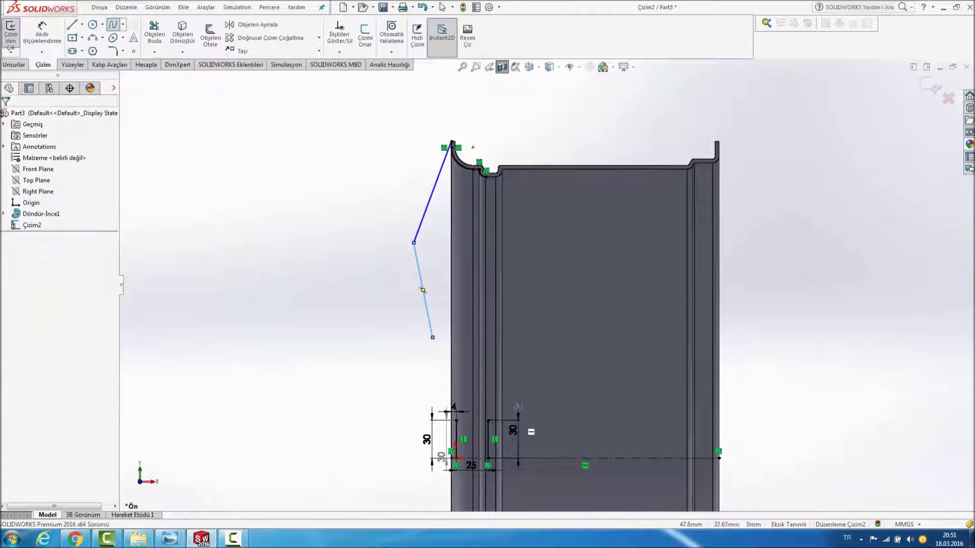
pyautogui.scroll(-2, 508, 414)
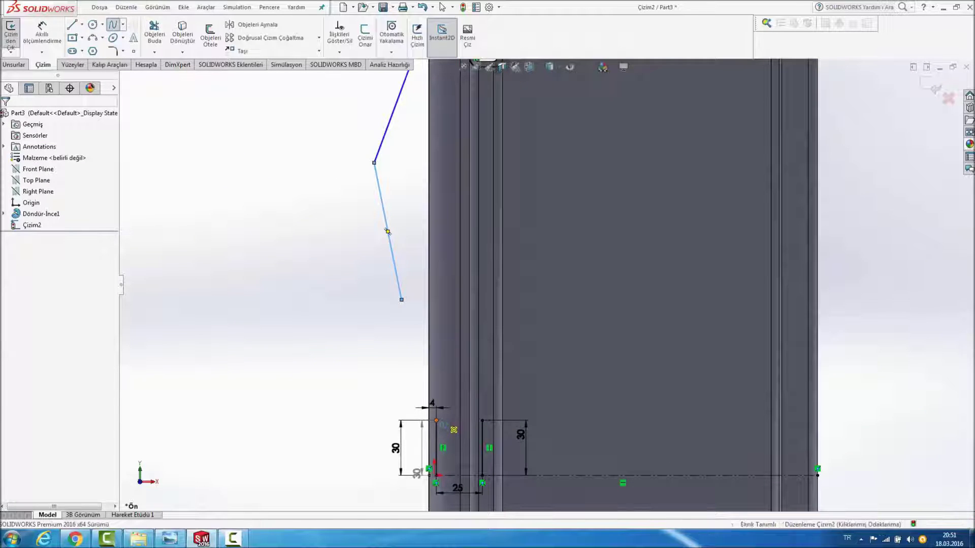
pyautogui.click(401, 299)
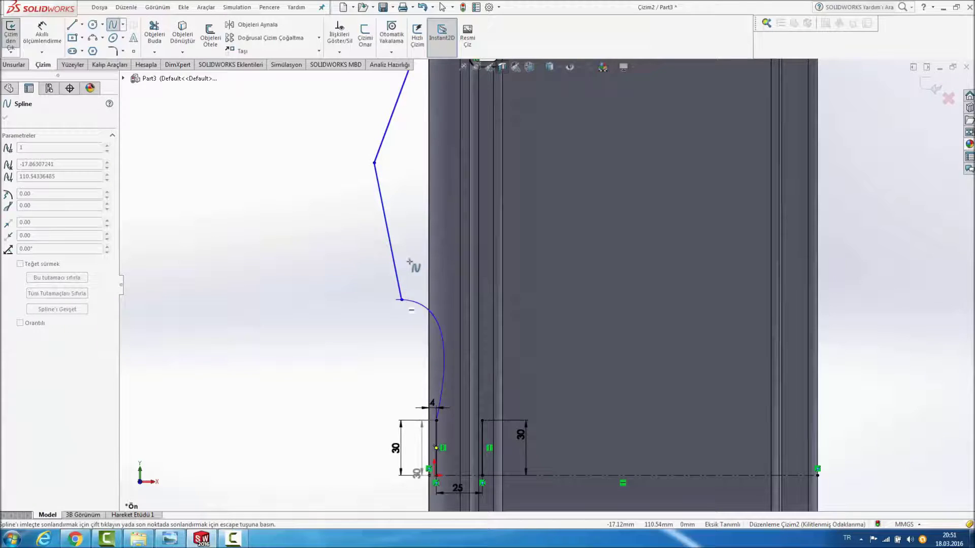
pyautogui.rightClick(402, 232)
pyautogui.click(412, 240)
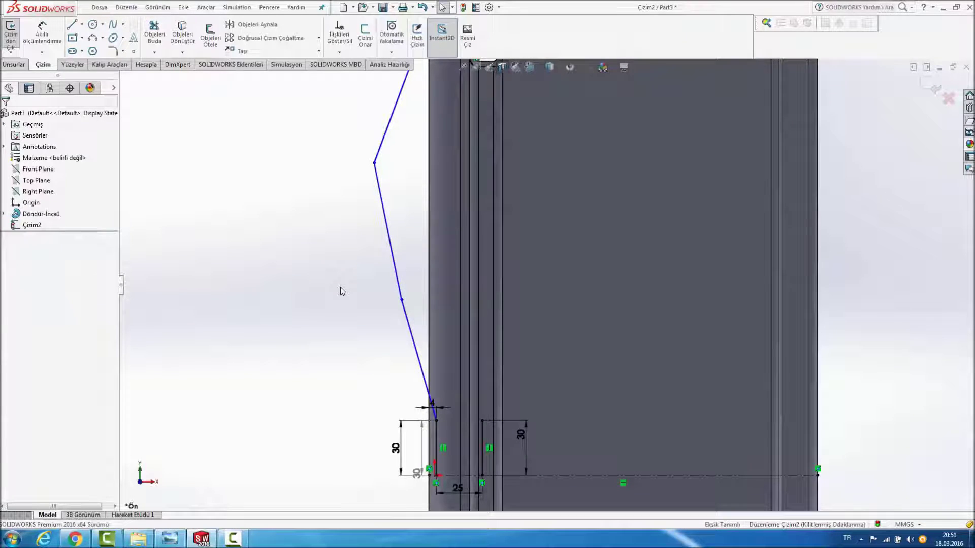
pyautogui.press('f')
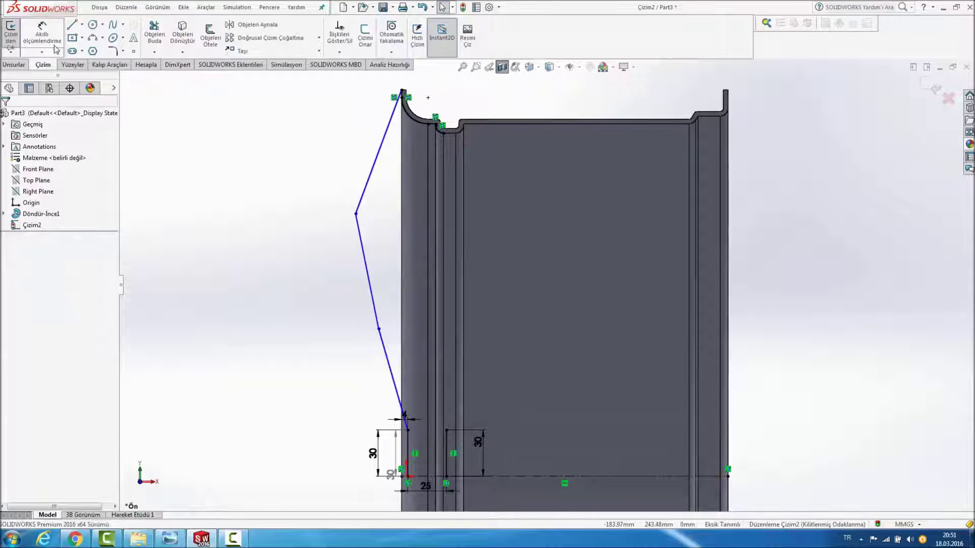
# Step: Place a vertical dimension from the outline's top point to the bend vertex
pyautogui.click(55, 47)
pyautogui.click(403, 92)
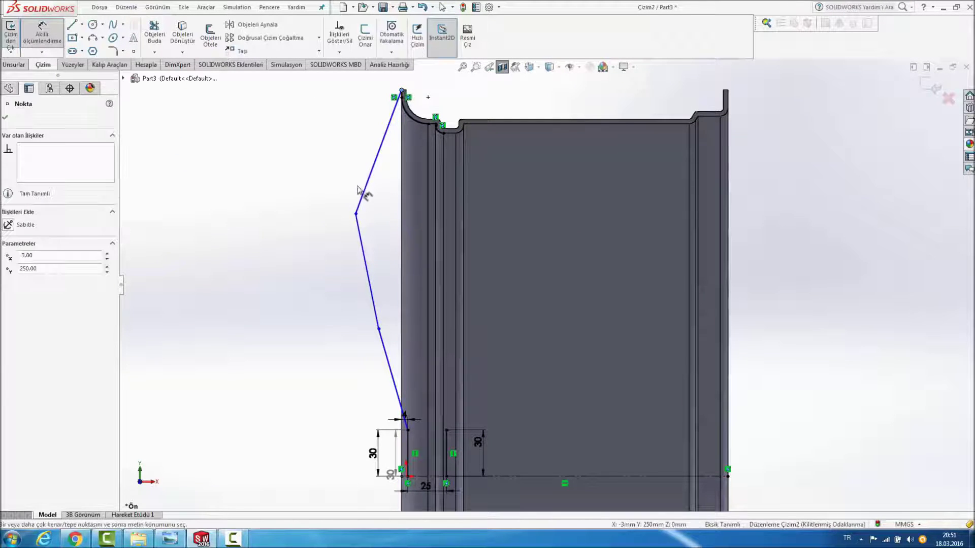
pyautogui.click(356, 214)
pyautogui.click(269, 167)
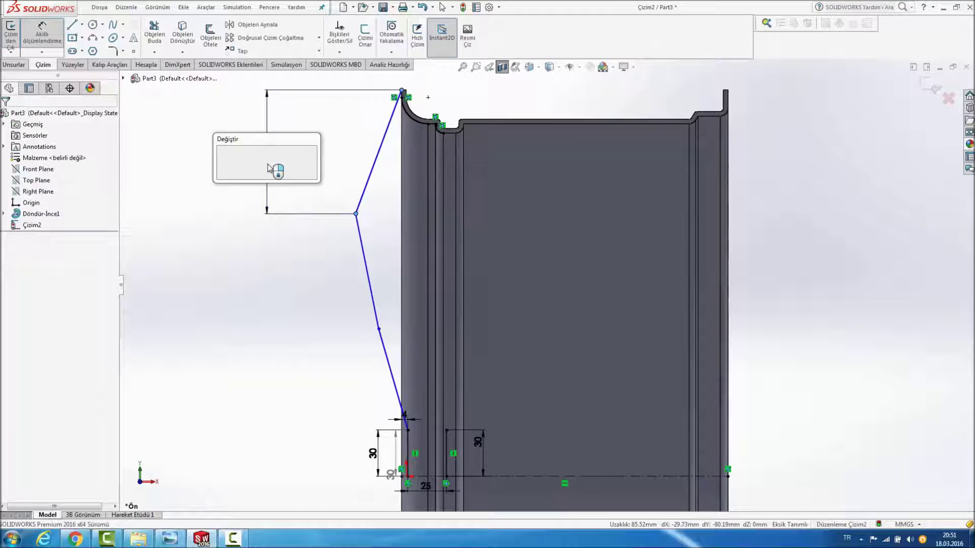
# Step: Set the bend height to 80 mm and keep the 5 mm top edge as driven
pyautogui.write('80')
pyautogui.press('Return')
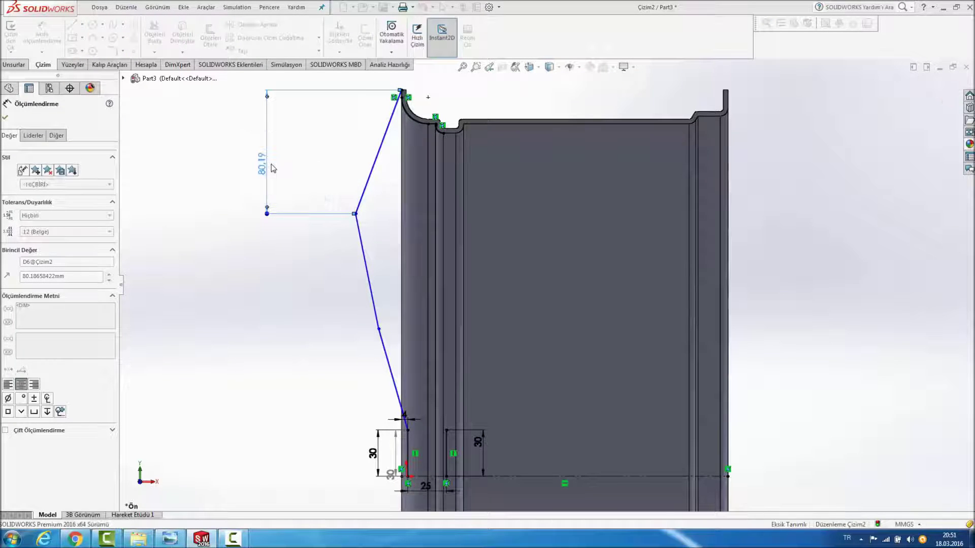
pyautogui.press('Escape')
pyautogui.scroll(-5, 415, 126)
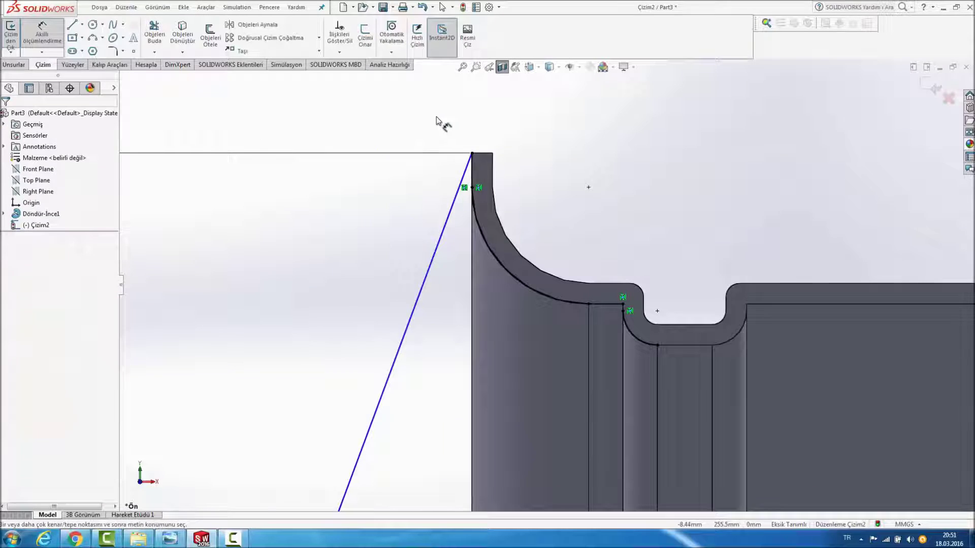
pyautogui.click(463, 176)
pyautogui.click(463, 176)
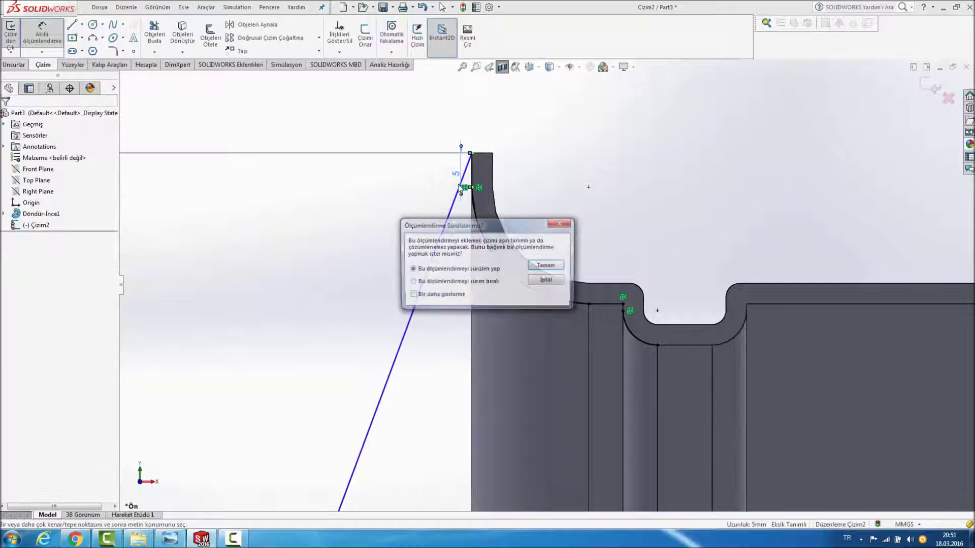
pyautogui.click(540, 282)
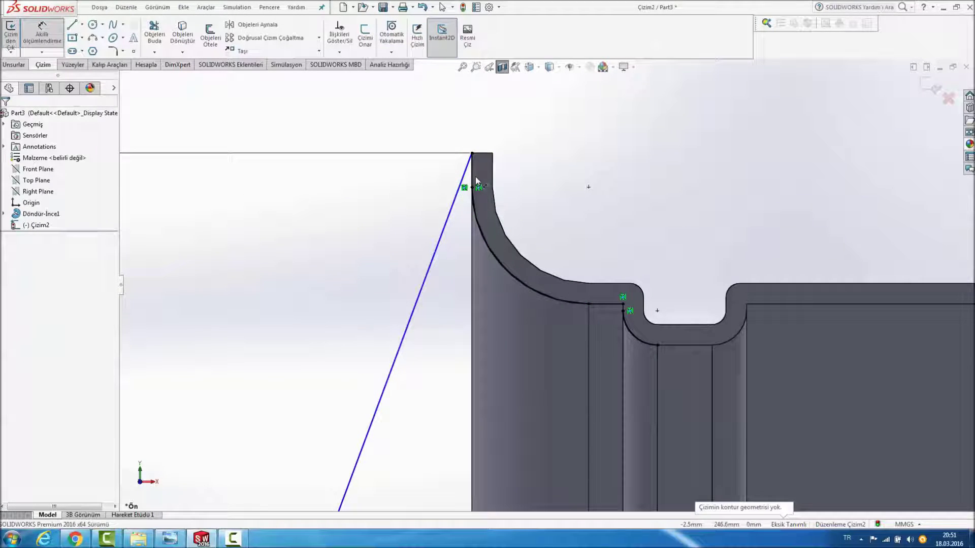
# Step: Dimension the angle at the top corner to 20°
pyautogui.click(460, 195)
pyautogui.click(455, 201)
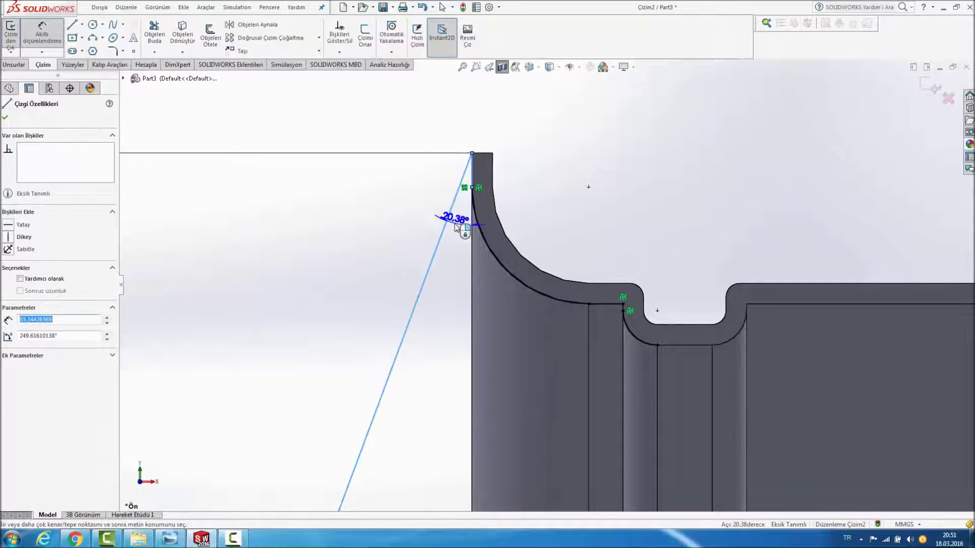
pyautogui.click(459, 223)
pyautogui.write('20')
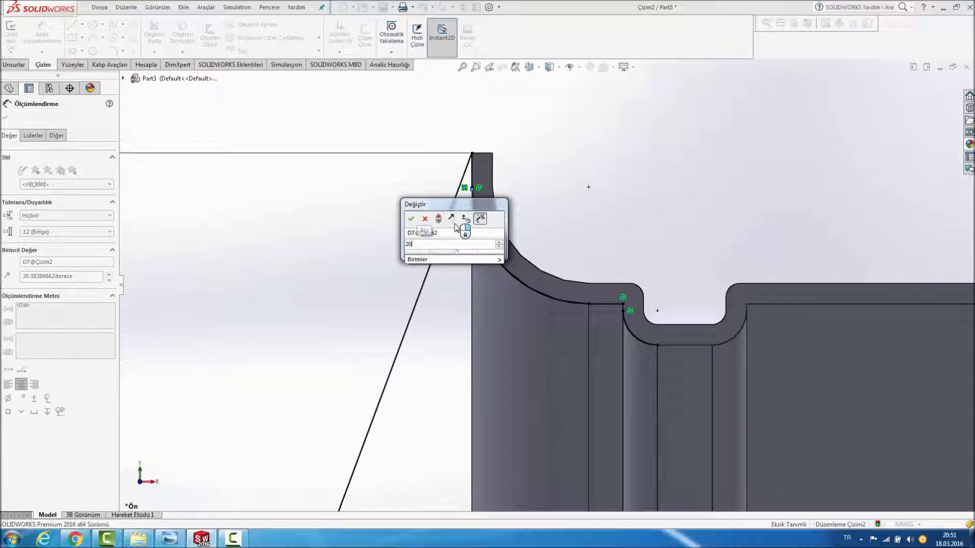
pyautogui.press('Return')
pyautogui.press('Escape')
pyautogui.scroll(3, 319, 332)
pyautogui.scroll(3, 374, 330)
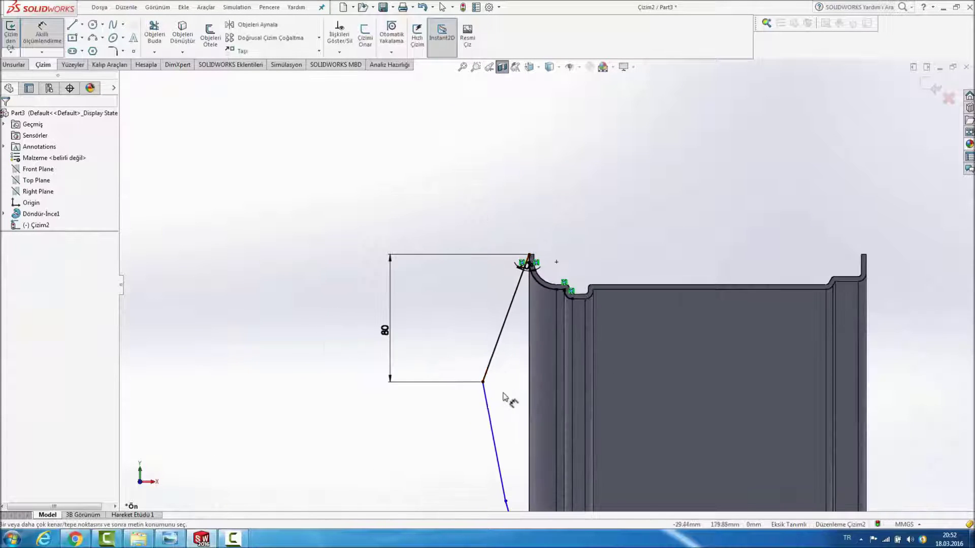
pyautogui.scroll(3, 501, 396)
pyautogui.scroll(-2, 522, 333)
pyautogui.scroll(-3, 523, 333)
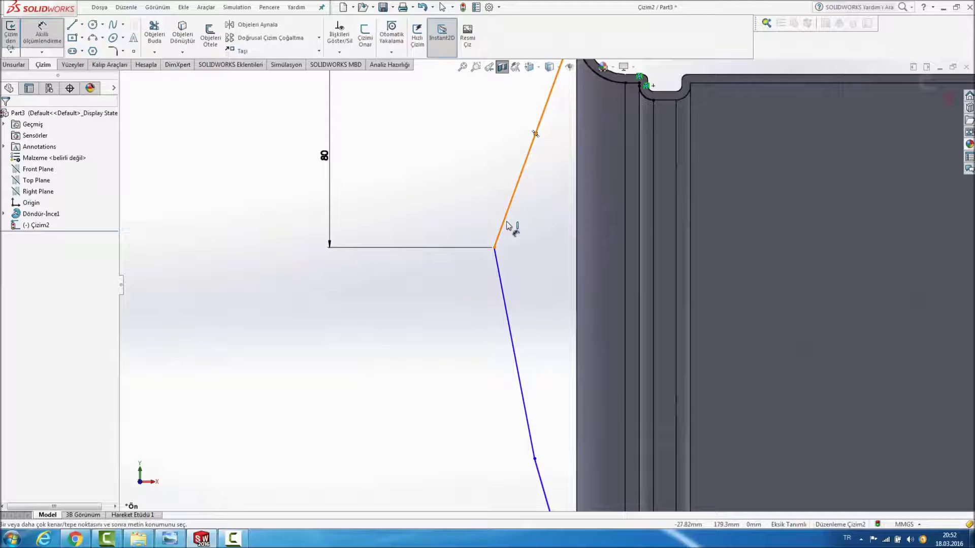
# Step: Set the angle between the two slanted lines to 150°
pyautogui.click(509, 224)
pyautogui.click(499, 262)
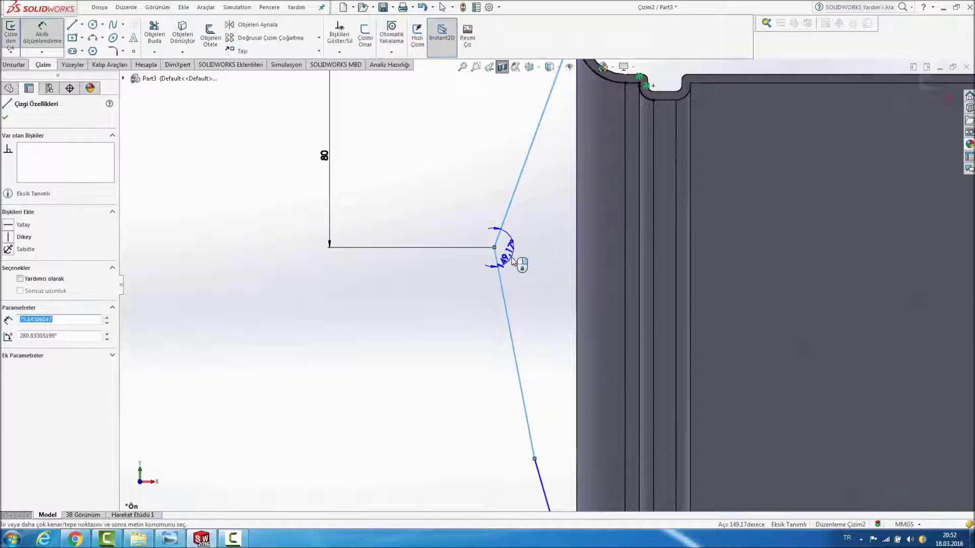
pyautogui.write('150')
pyautogui.press('Return')
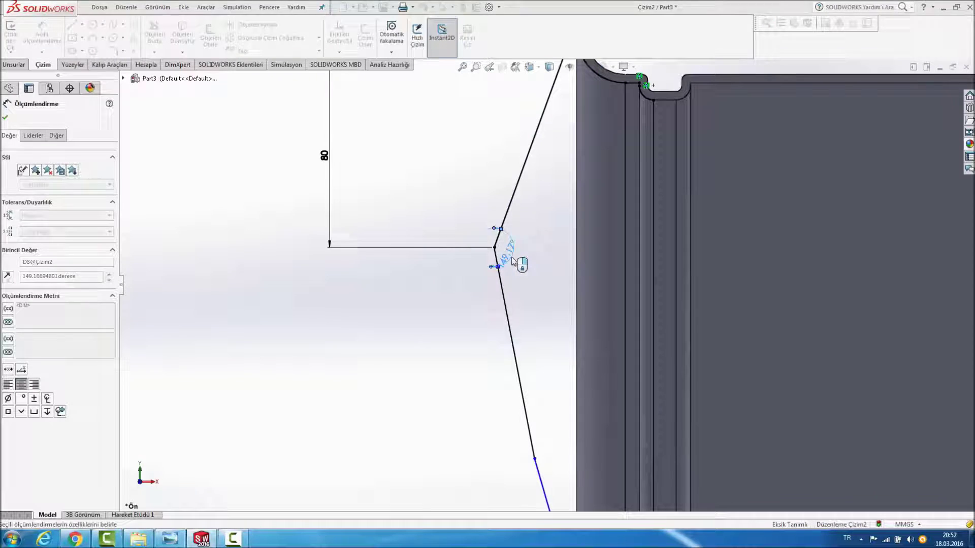
pyautogui.scroll(2, 547, 361)
pyautogui.scroll(2, 548, 361)
pyautogui.scroll(-3, 582, 364)
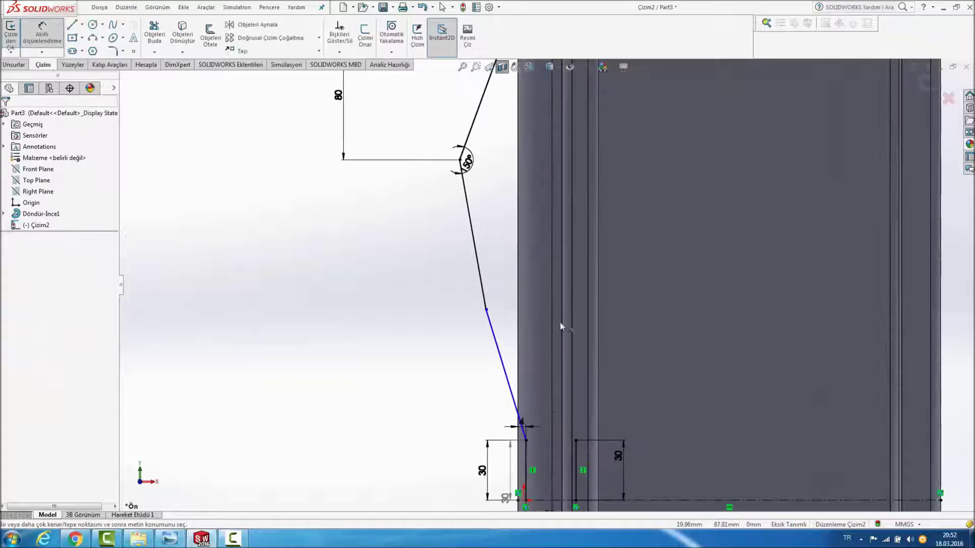
pyautogui.scroll(-1, 559, 371)
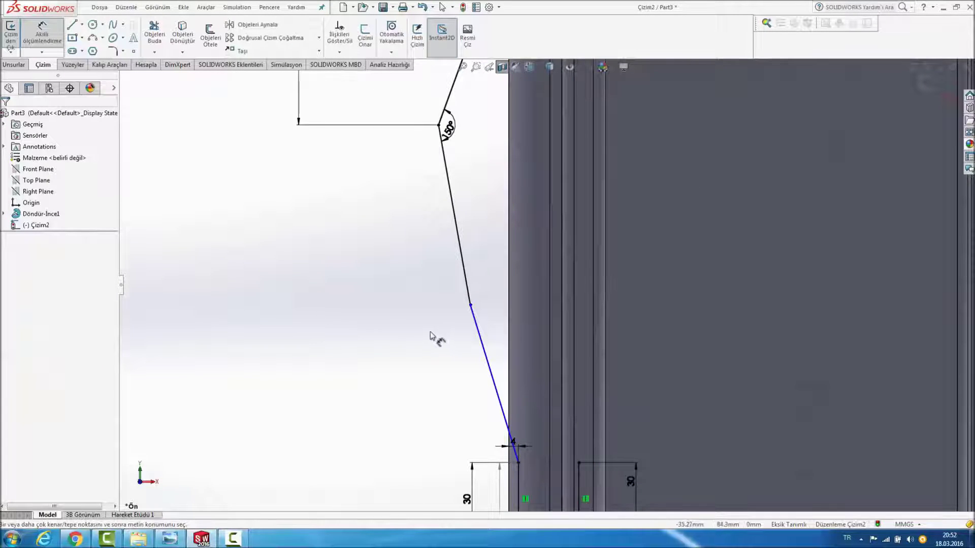
pyautogui.press('Escape')
pyautogui.scroll(4, 454, 301)
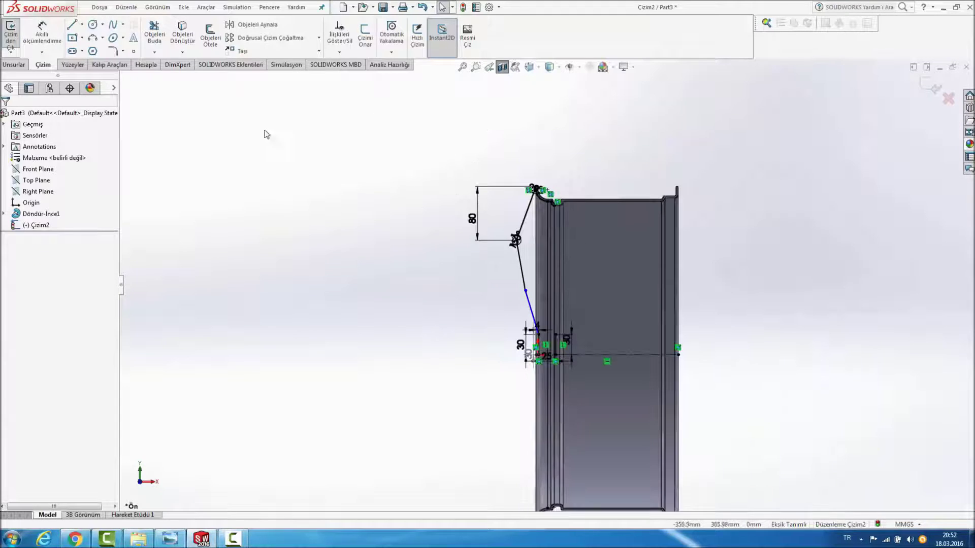
pyautogui.hotkey('shift', 'z')
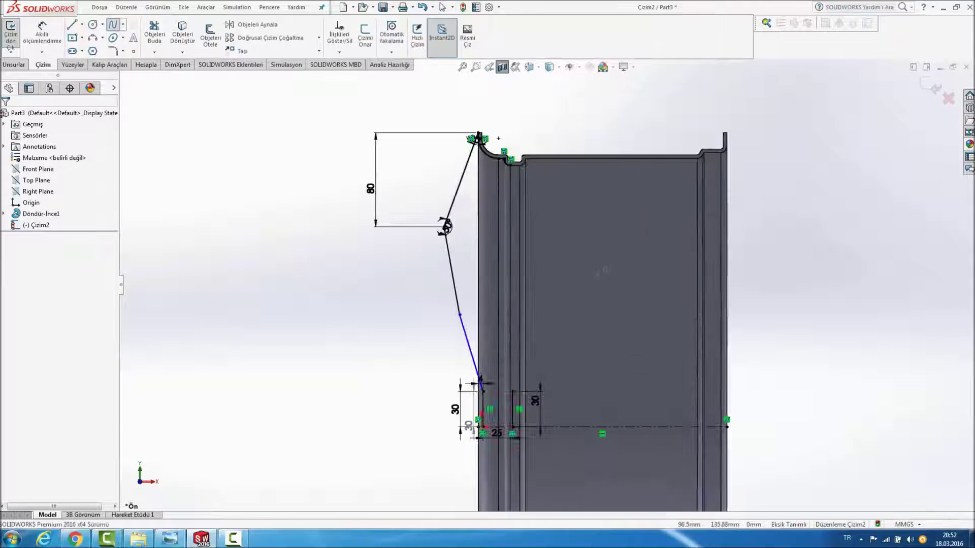
# Step: Draw a spline from the lower endpoint up to near the top fillet
pyautogui.hotkey('shift', 'z')
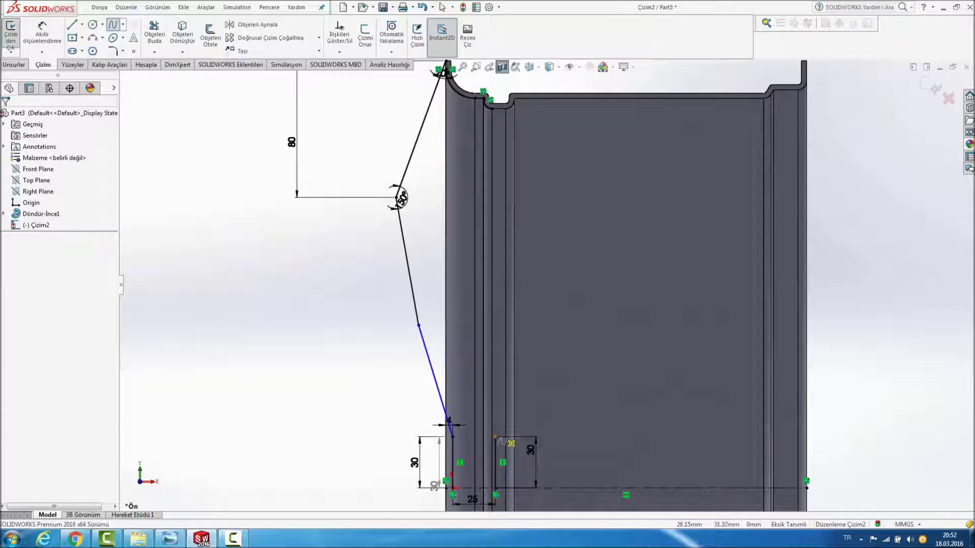
pyautogui.click(494, 436)
pyautogui.click(492, 108)
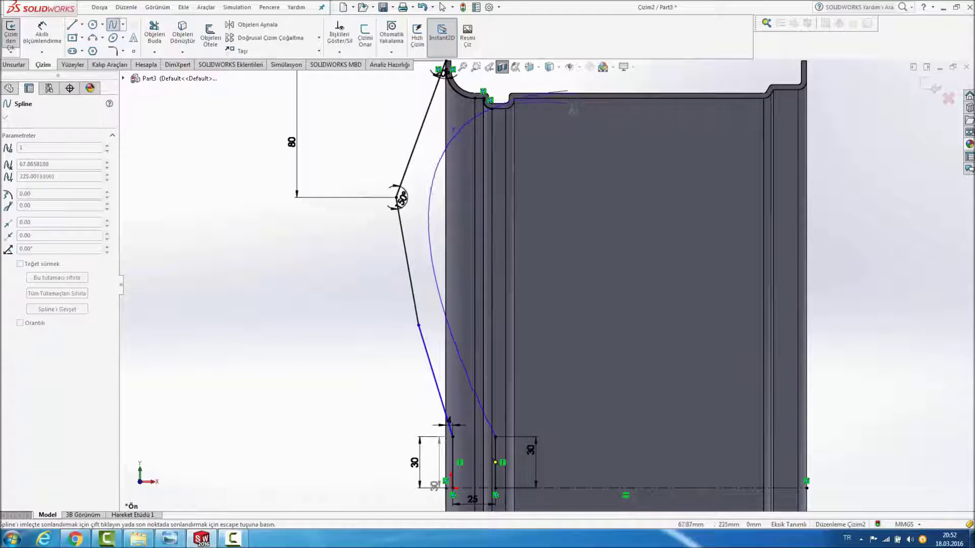
pyautogui.scroll(2, 567, 93)
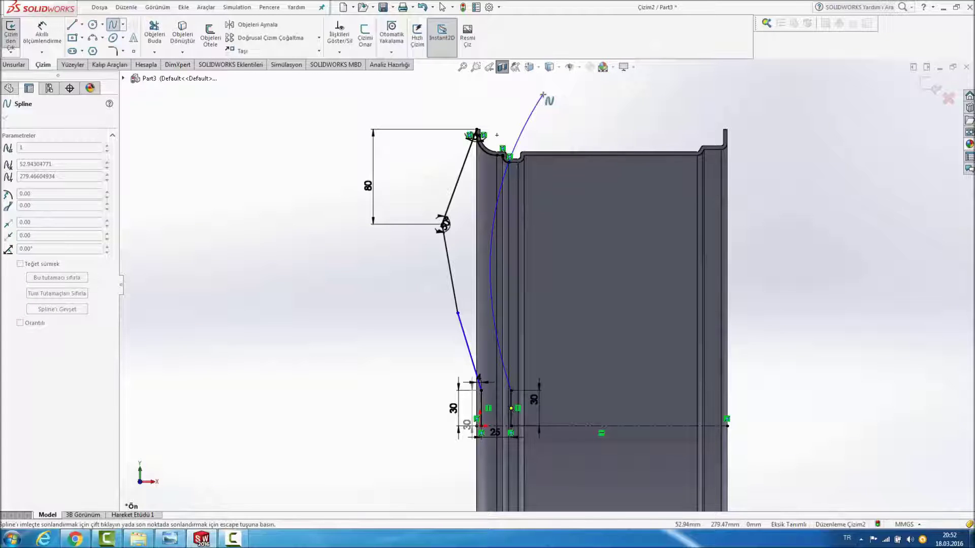
pyautogui.rightClick(542, 94)
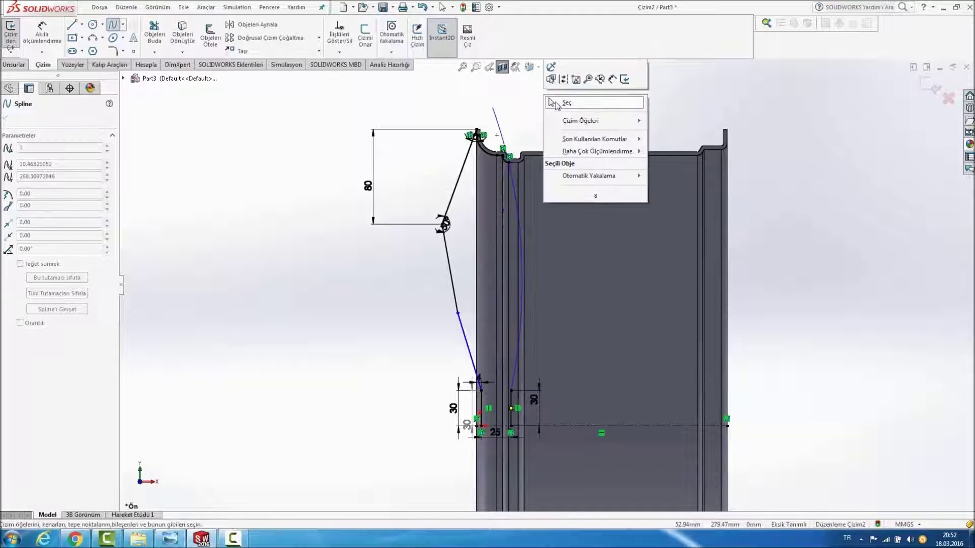
pyautogui.click(567, 104)
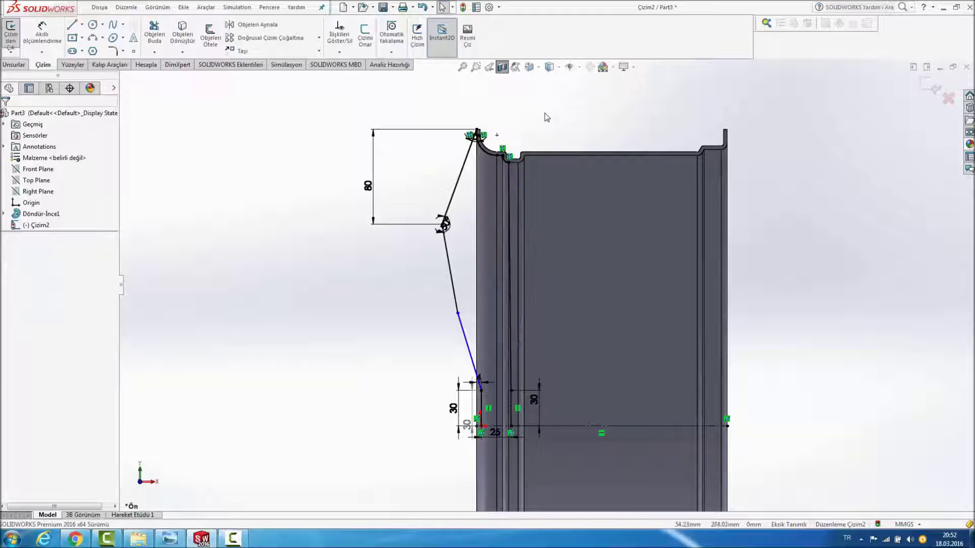
# Step: Drag the spline's points up and left to bow it into a smooth curve
pyautogui.click(511, 228)
pyautogui.moveTo(511, 227); pyautogui.dragTo(495, 225)
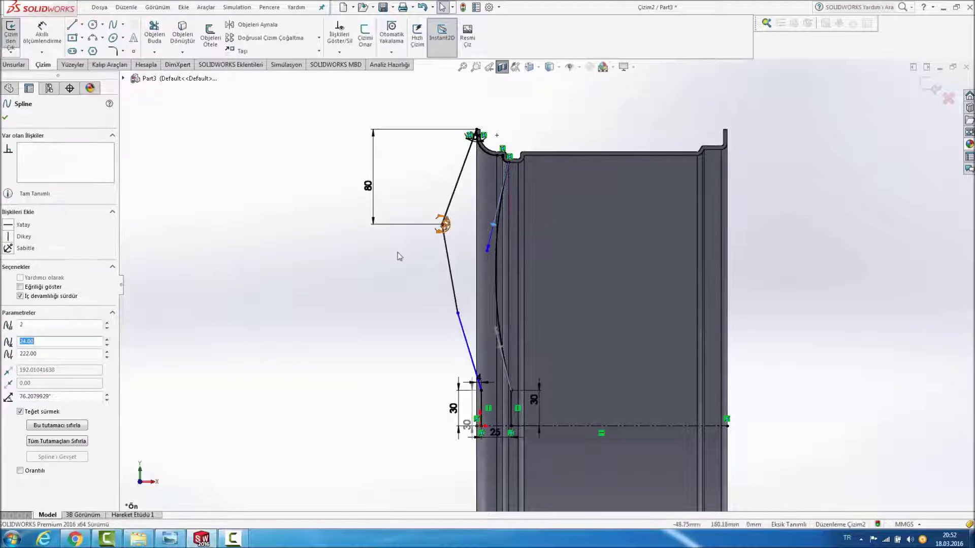
pyautogui.click(423, 268)
pyautogui.moveTo(493, 226)
pyautogui.mouseDown()
pyautogui.moveTo(483, 211)
pyautogui.moveTo(482, 222)
pyautogui.mouseUp()
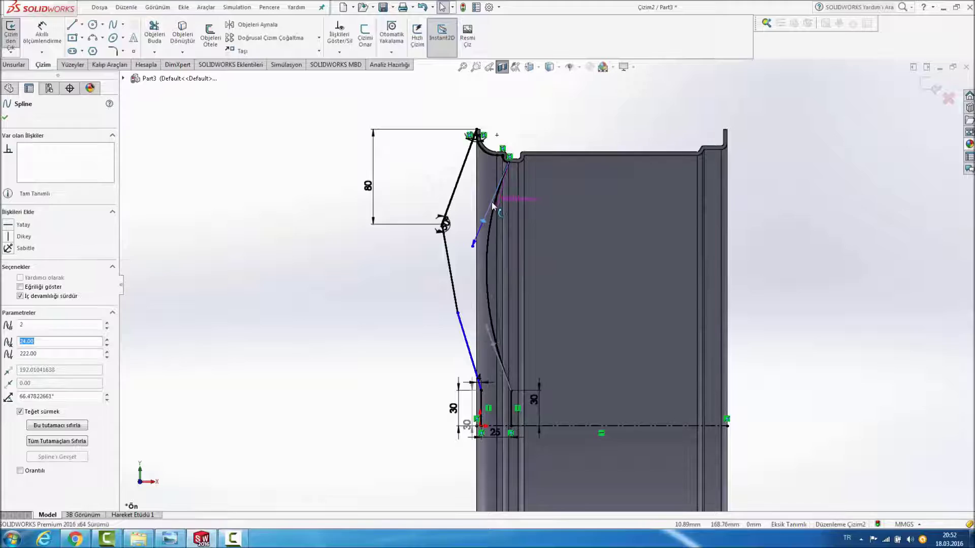
pyautogui.click(325, 271)
pyautogui.scroll(3, 556, 358)
pyautogui.scroll(-3, 711, 269)
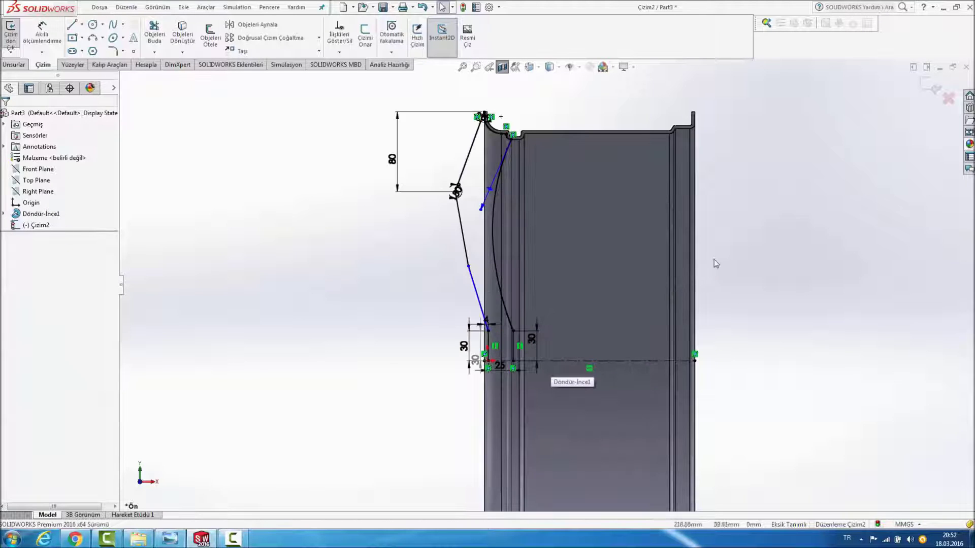
pyautogui.scroll(-3, 630, 234)
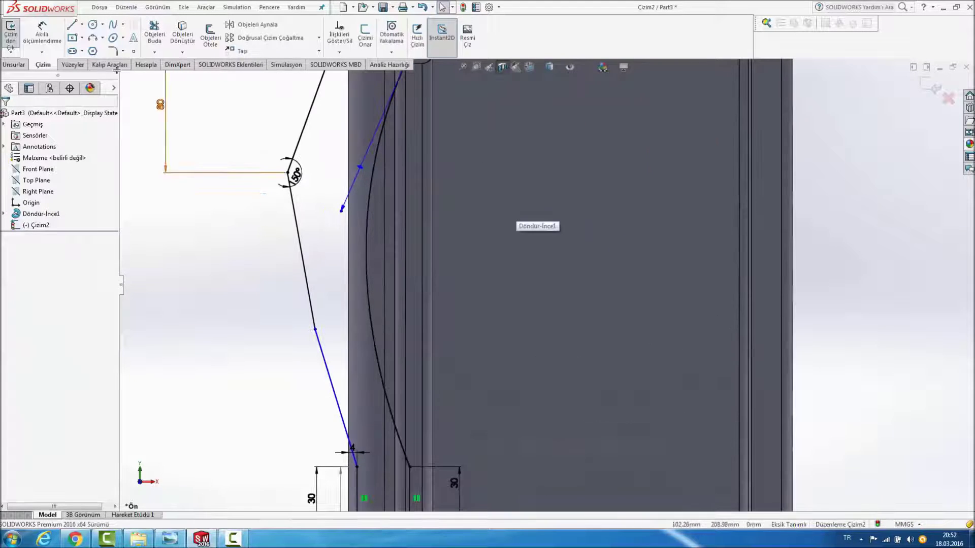
# Step: Round both outline corners with 10 mm sketch fillets, accepting the removed-relations warnings
pyautogui.click(113, 51)
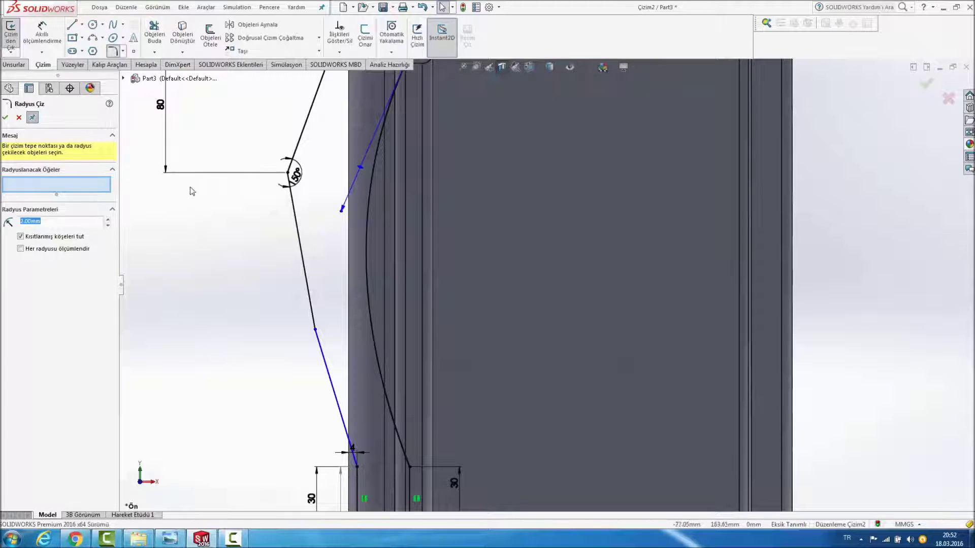
pyautogui.write('10')
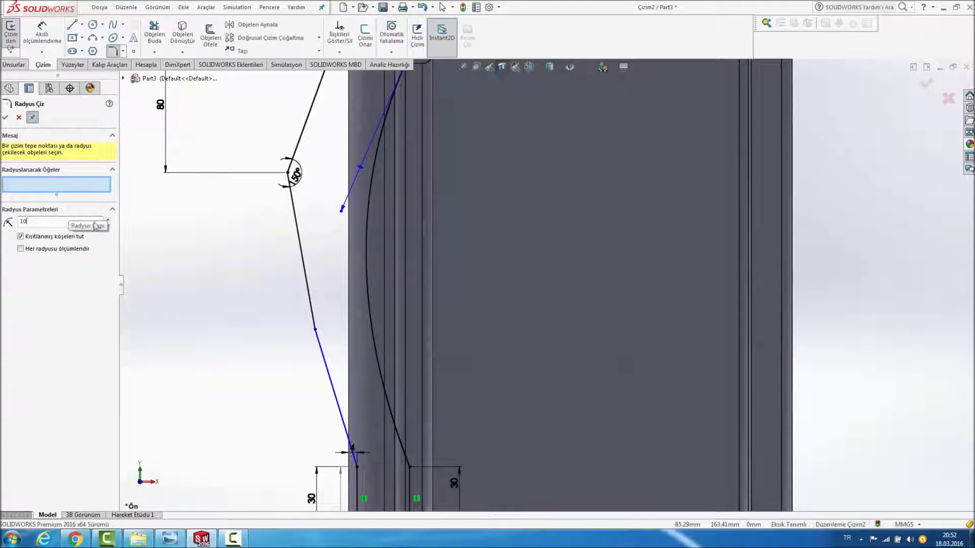
pyautogui.click(288, 172)
pyautogui.click(316, 329)
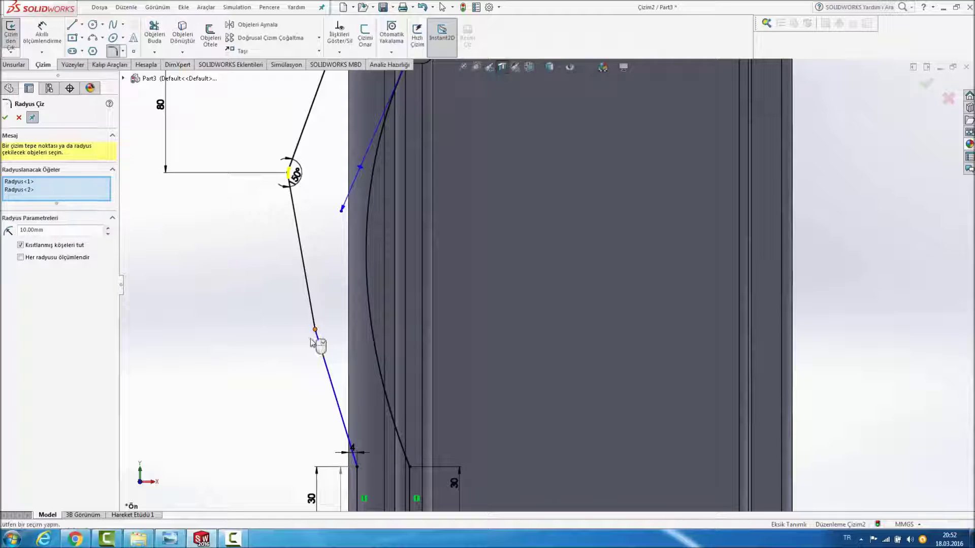
pyautogui.click(358, 468)
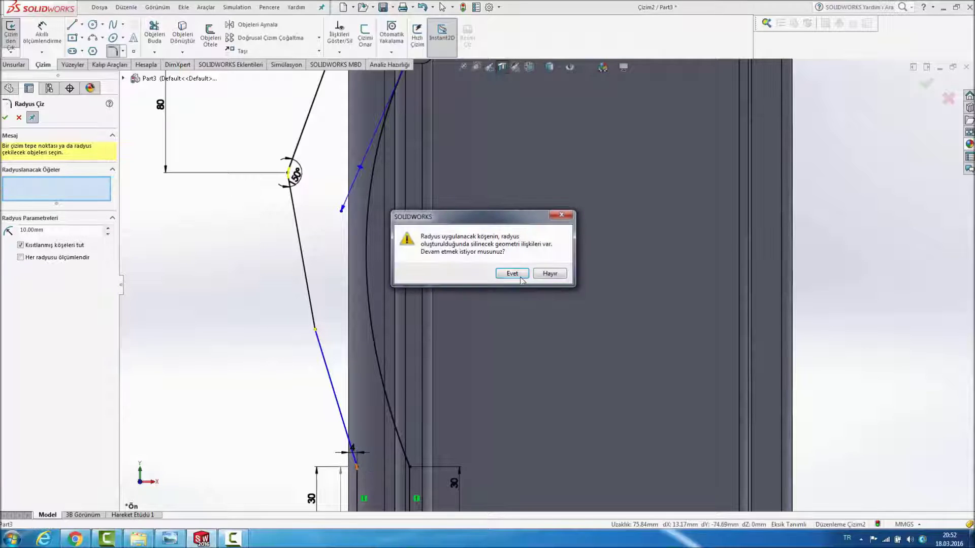
pyautogui.click(551, 274)
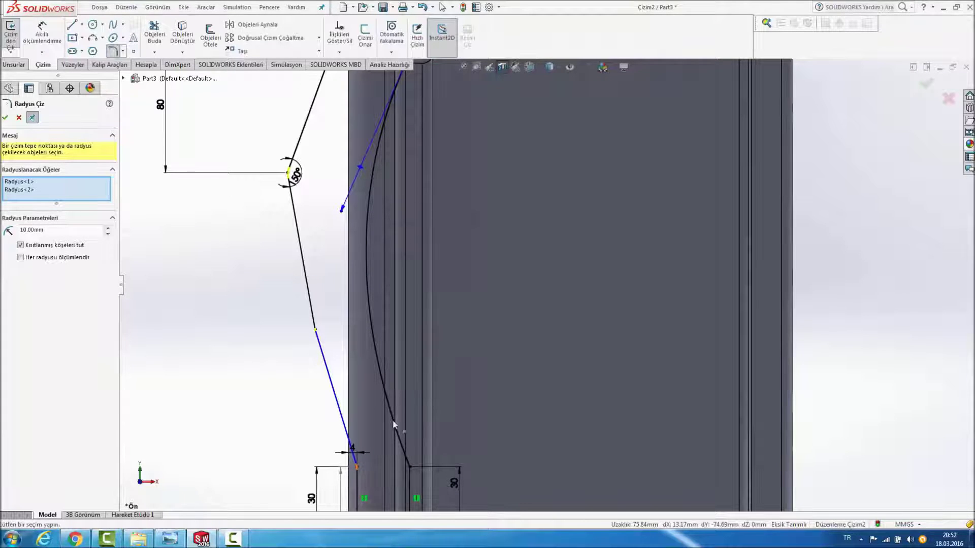
pyautogui.click(412, 471)
pyautogui.click(546, 281)
pyautogui.scroll(3, 547, 282)
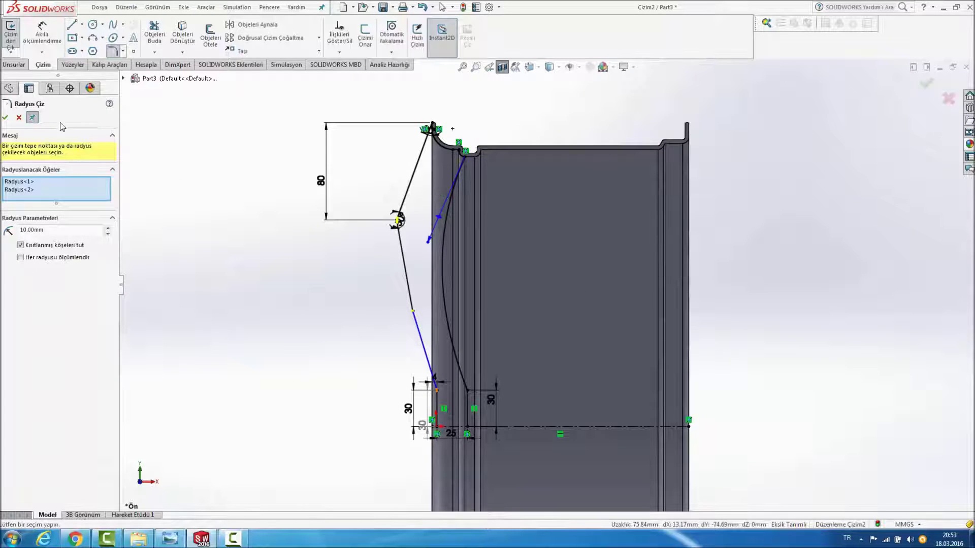
pyautogui.click(6, 117)
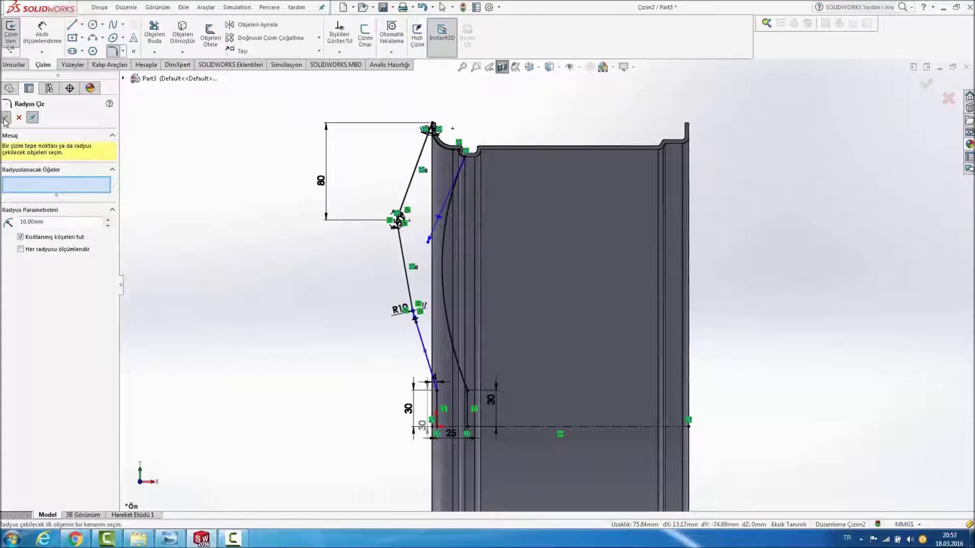
pyautogui.click(6, 117)
pyautogui.hotkey('ctrl', '7')
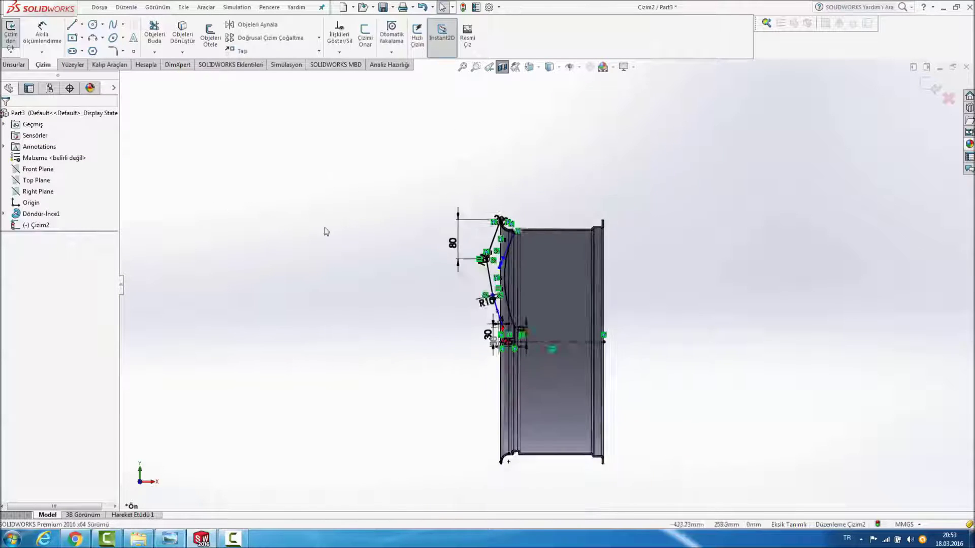
# Step: Try an Extruded Boss from the sketch, then cancel it
pyautogui.scroll(-2, 591, 351)
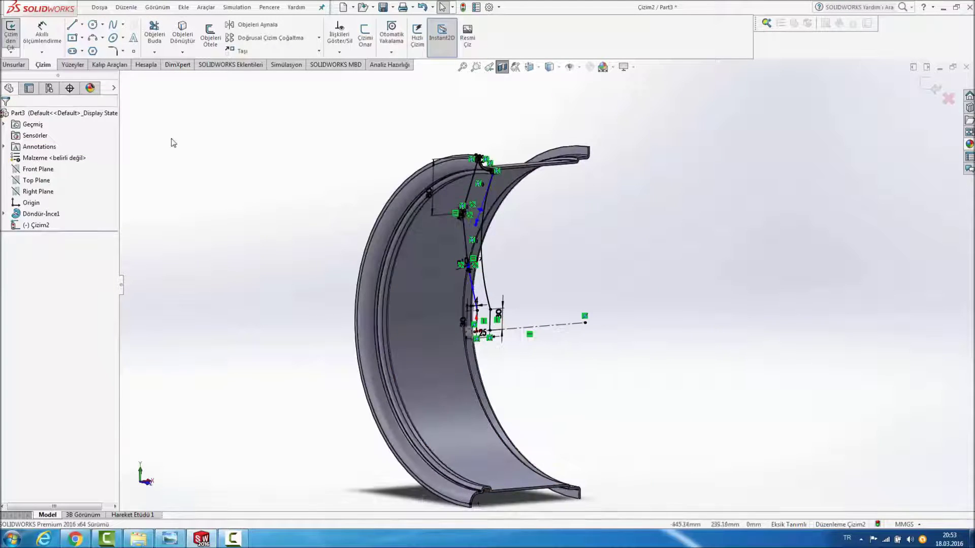
pyautogui.click(13, 64)
pyautogui.click(18, 35)
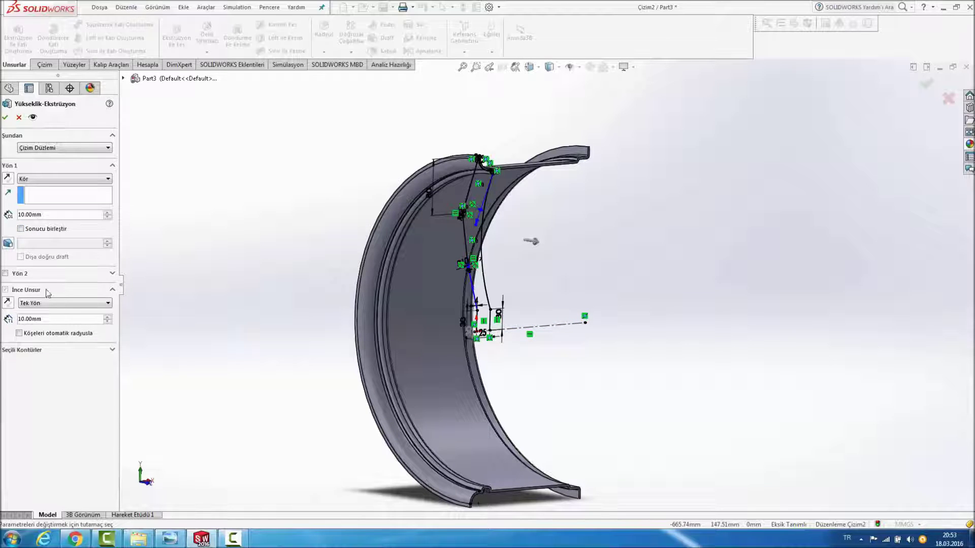
pyautogui.click(18, 118)
pyautogui.moveTo(221, 157); pyautogui.dragTo(203, 165, button='middle')
# Step: Preview a 360°, 3 mm thin revolve of Çizim2, then close it and exit the sketch
pyautogui.click(53, 38)
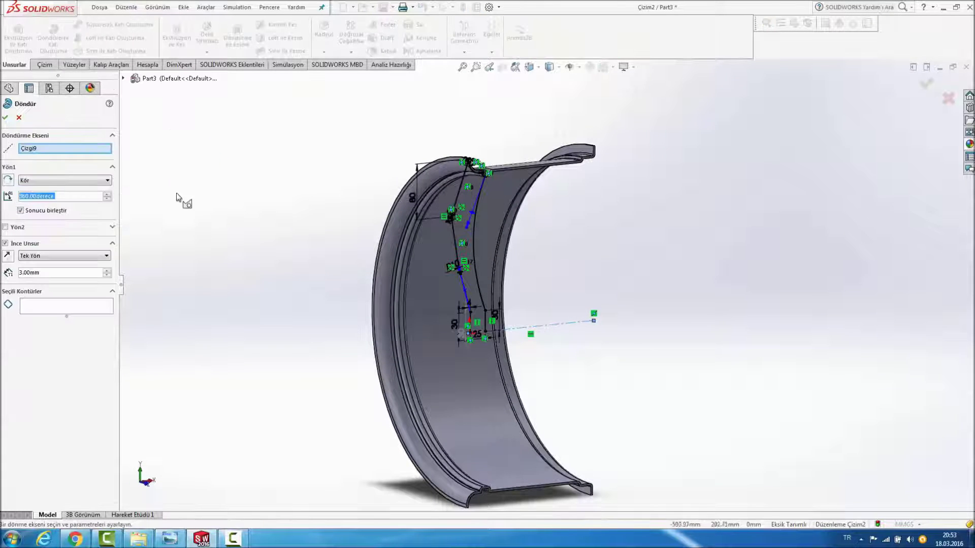
pyautogui.scroll(-2, 584, 246)
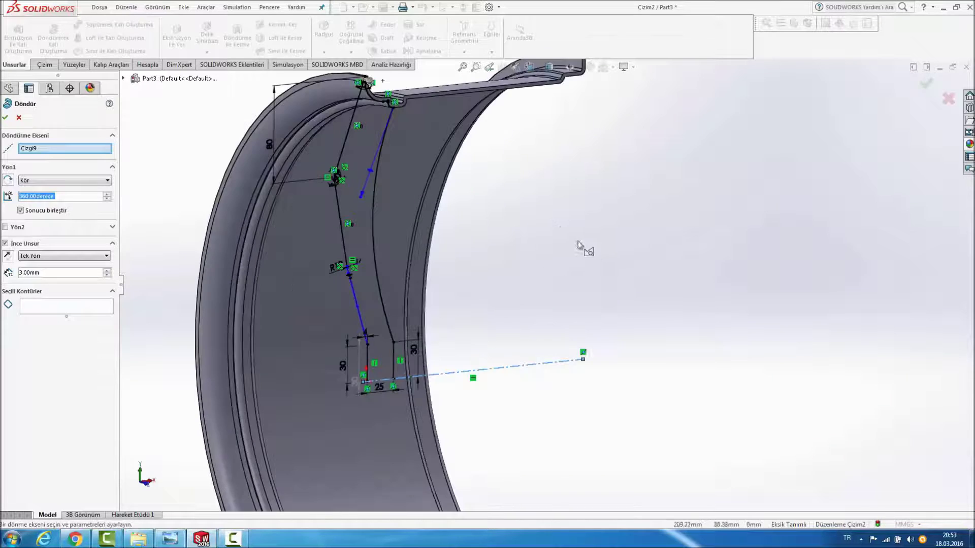
pyautogui.scroll(-2, 558, 233)
pyautogui.scroll(-1, 528, 226)
pyautogui.scroll(-1, 525, 231)
pyautogui.scroll(2, 406, 213)
pyautogui.scroll(-3, 435, 235)
pyautogui.scroll(-2, 435, 234)
pyautogui.scroll(-2, 435, 234)
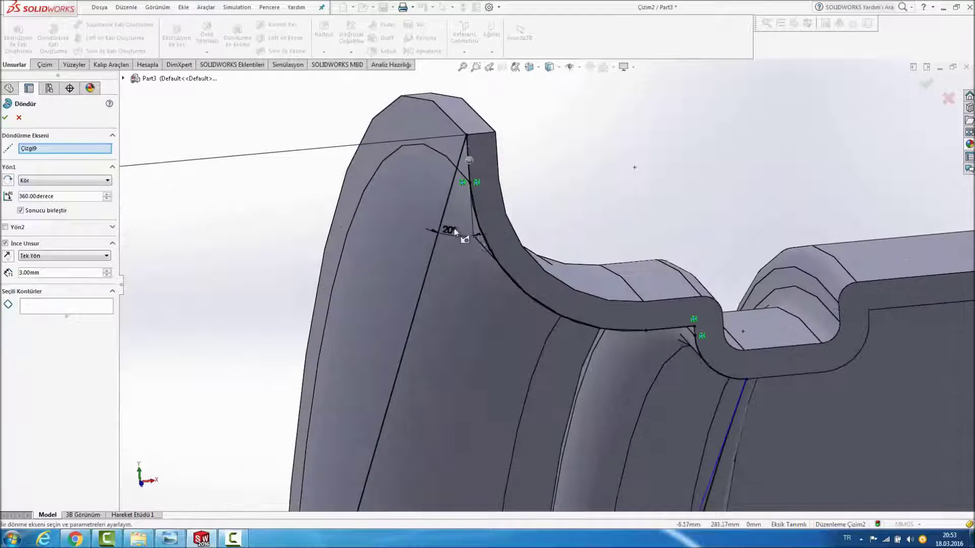
pyautogui.rightClick(623, 194)
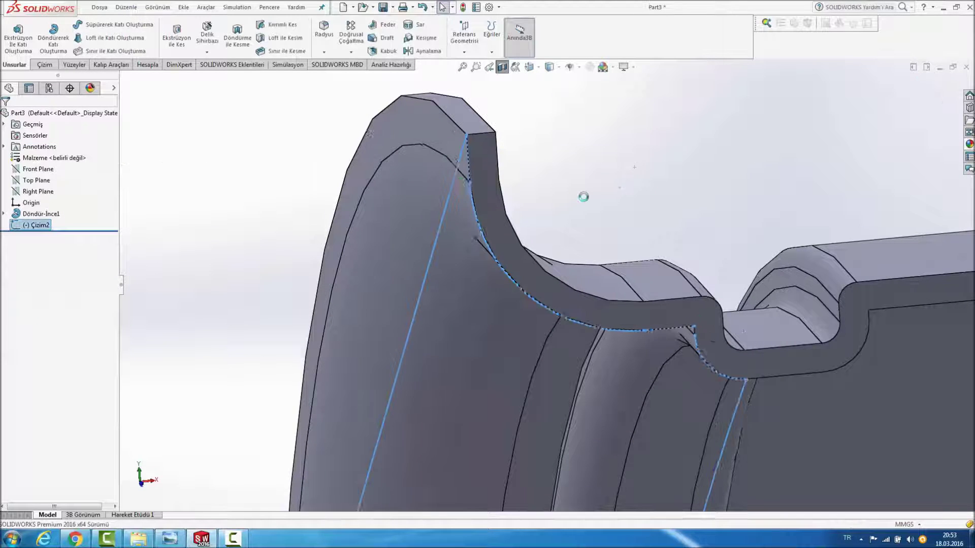
# Step: Reopen sketch Çizim2 for editing and view it normal to its plane
pyautogui.scroll(4, 583, 196)
pyautogui.click(54, 39)
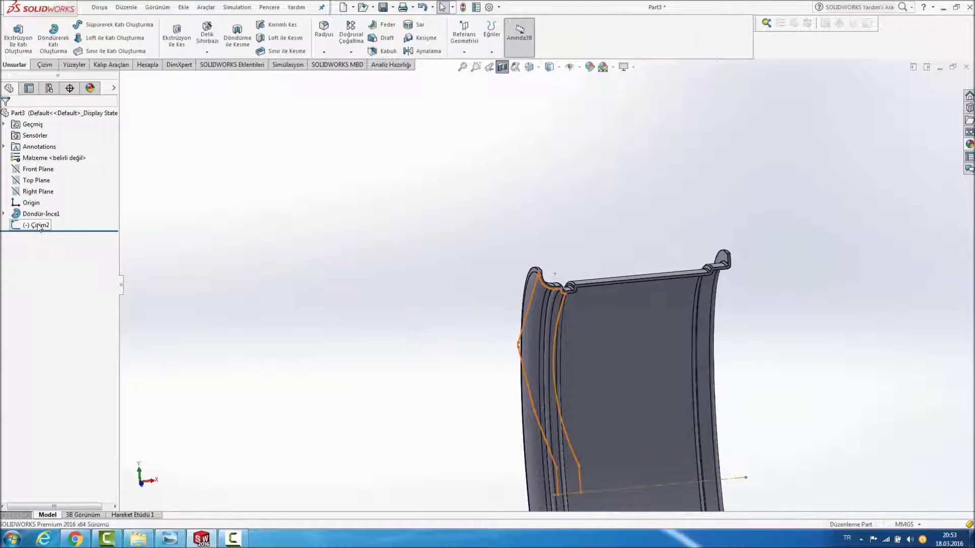
pyautogui.rightClick(39, 227)
pyautogui.click(56, 194)
pyautogui.press('space')
pyautogui.click(371, 403)
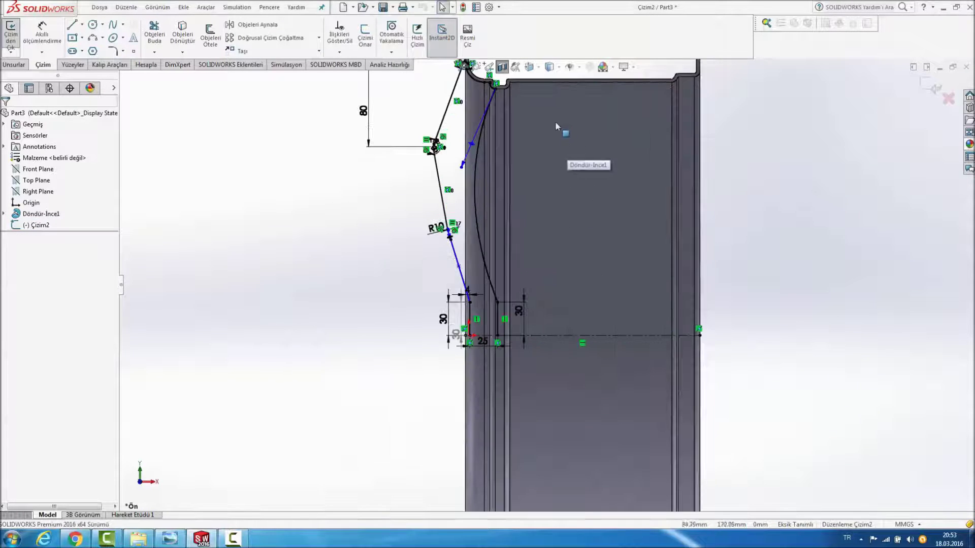
pyautogui.scroll(-2, 555, 124)
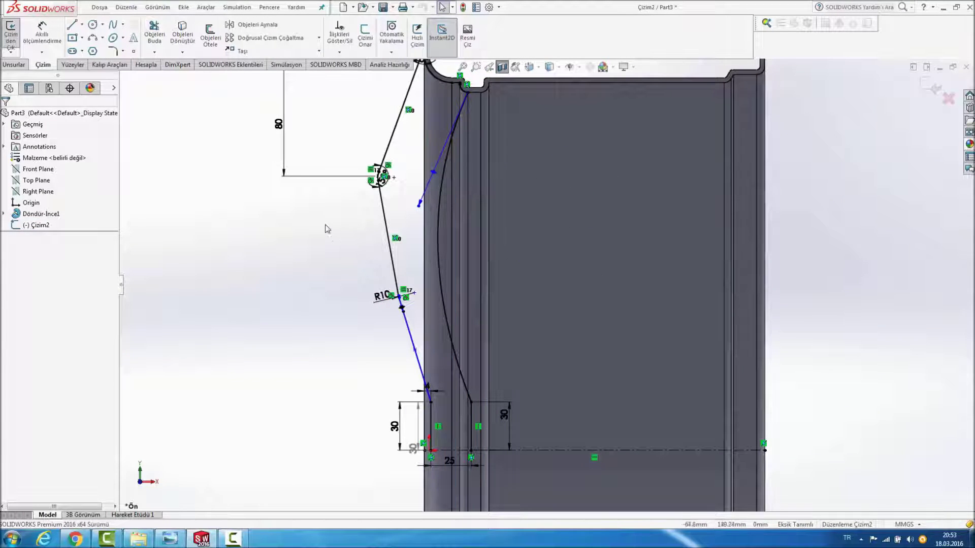
# Step: Draw a 25 mm horizontal line closing the bottom of the profile
pyautogui.click(72, 24)
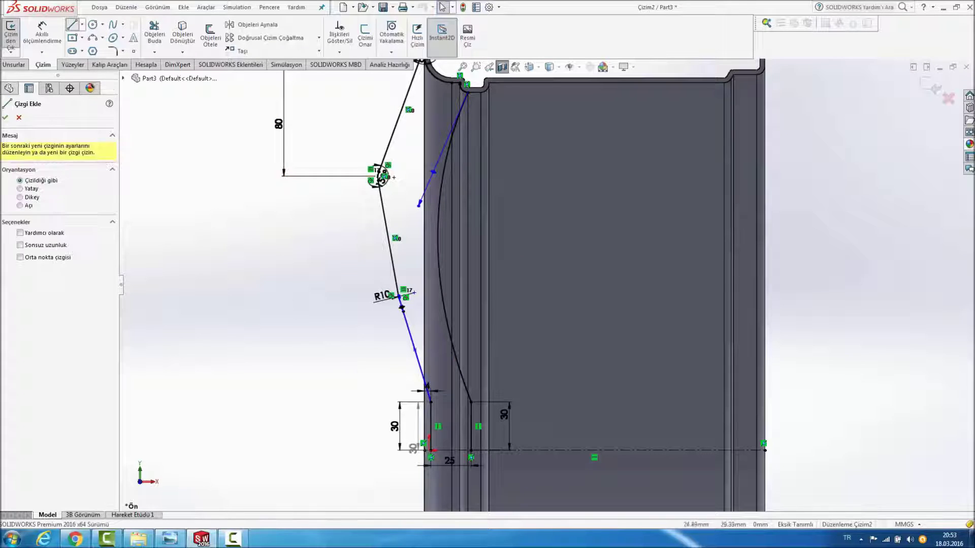
pyautogui.moveTo(471, 451); pyautogui.dragTo(430, 450)
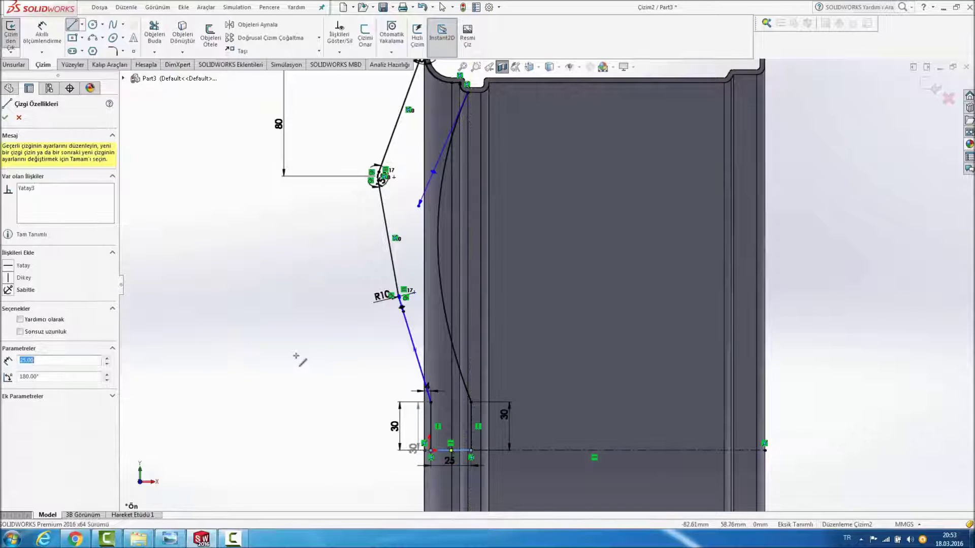
pyautogui.press('Escape')
pyautogui.scroll(5, 304, 338)
pyautogui.scroll(-2, 568, 295)
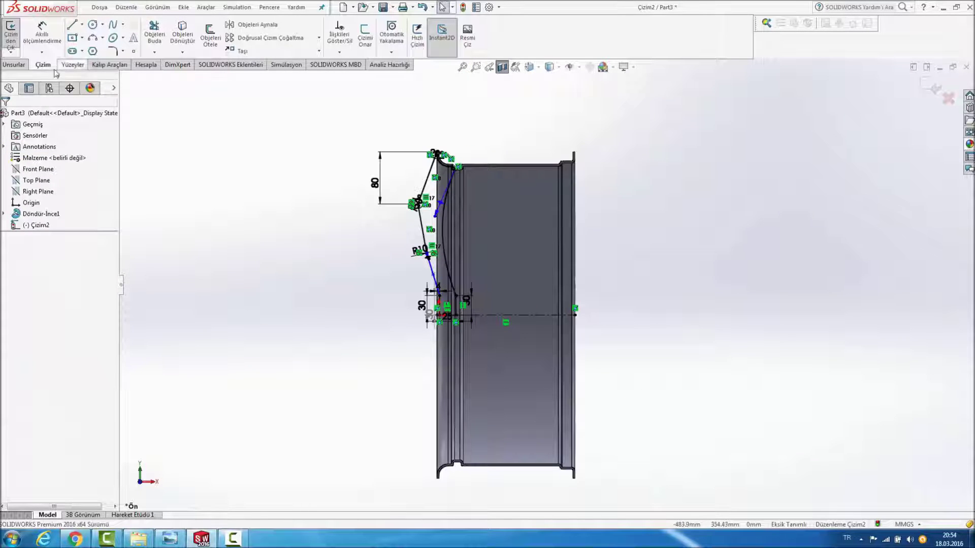
pyautogui.click(18, 66)
pyautogui.click(53, 38)
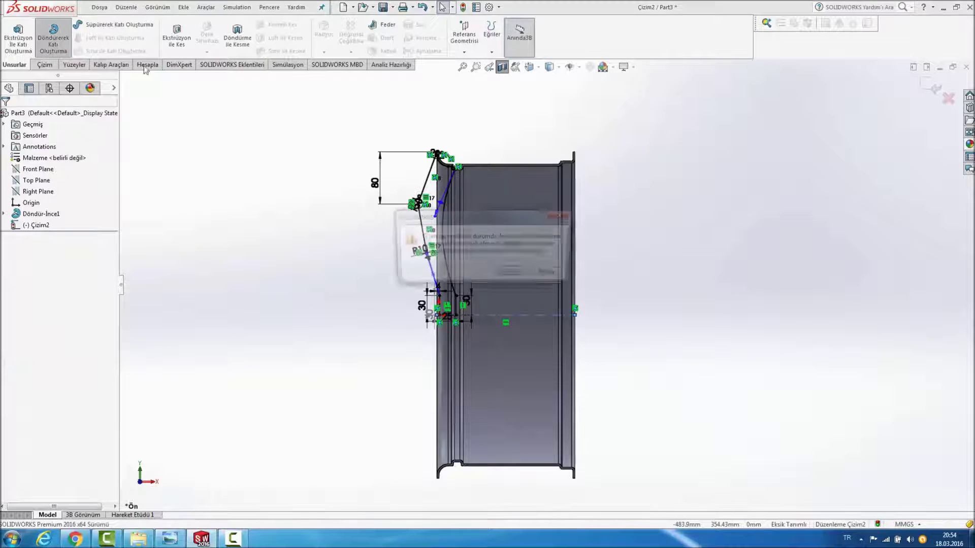
# Step: Revolve closed Çizim2 360° into Döndür1, turn off Section View and orbit the wheel
pyautogui.click(512, 274)
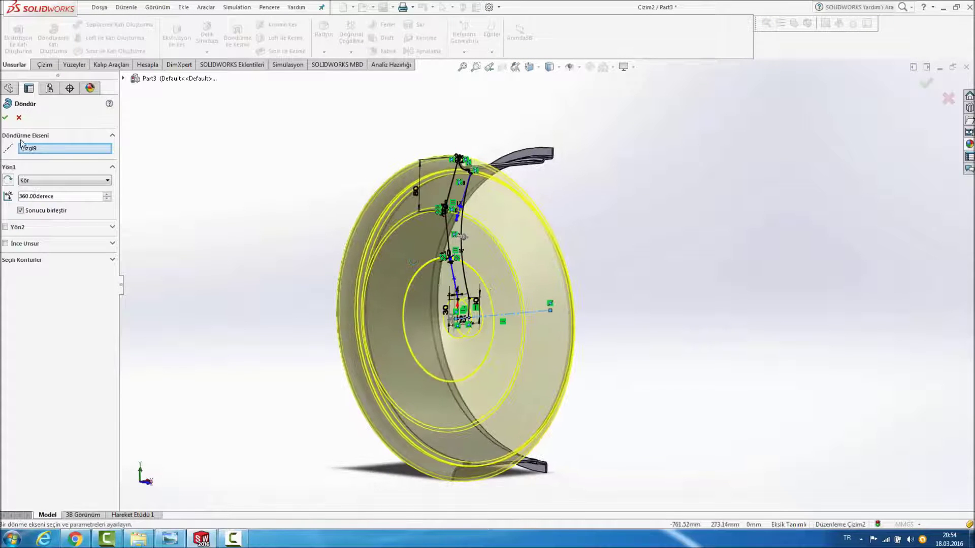
pyautogui.click(5, 118)
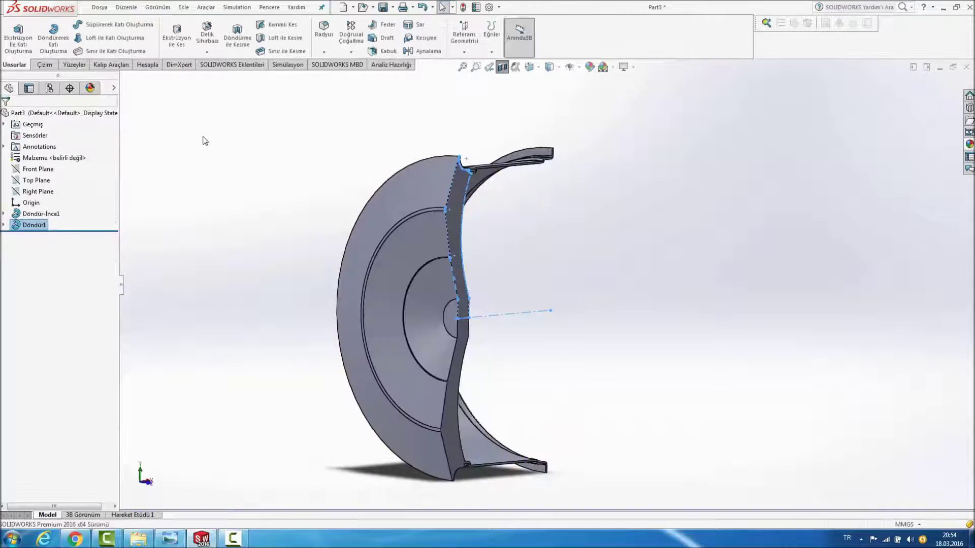
pyautogui.click(501, 67)
pyautogui.moveTo(472, 126)
pyautogui.mouseDown(button='middle')
pyautogui.moveTo(523, 98)
pyautogui.moveTo(562, 168)
pyautogui.moveTo(548, 181)
pyautogui.moveTo(428, 139)
pyautogui.moveTo(459, 137)
pyautogui.mouseUp(button='middle')
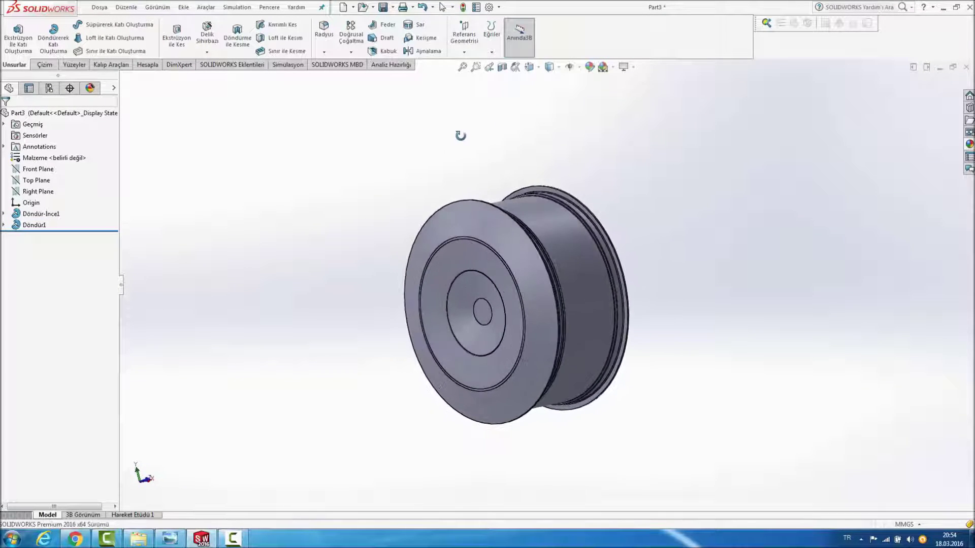
pyautogui.click(232, 541)
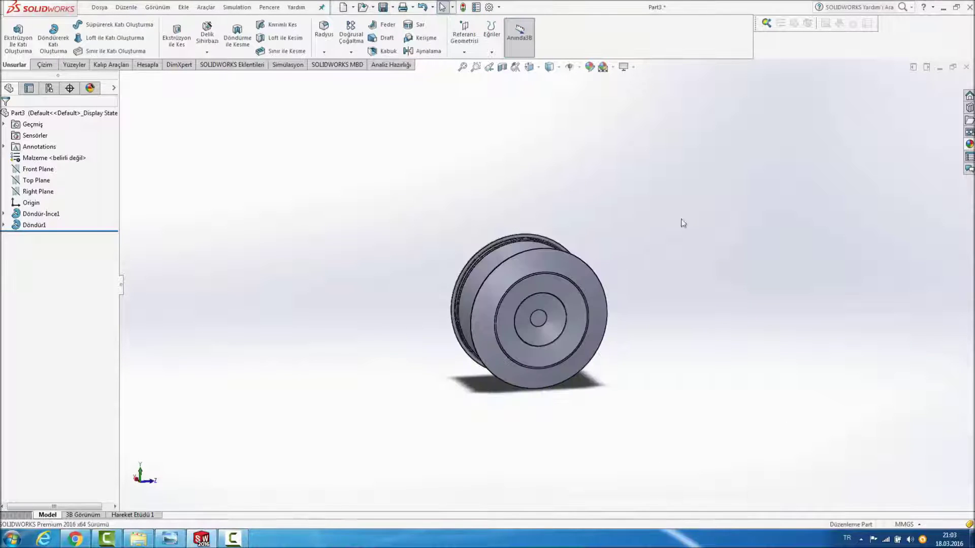
pyautogui.moveTo(604, 204)
pyautogui.mouseDown(button='middle')
pyautogui.moveTo(649, 191)
pyautogui.moveTo(512, 193)
pyautogui.mouseUp(button='middle')
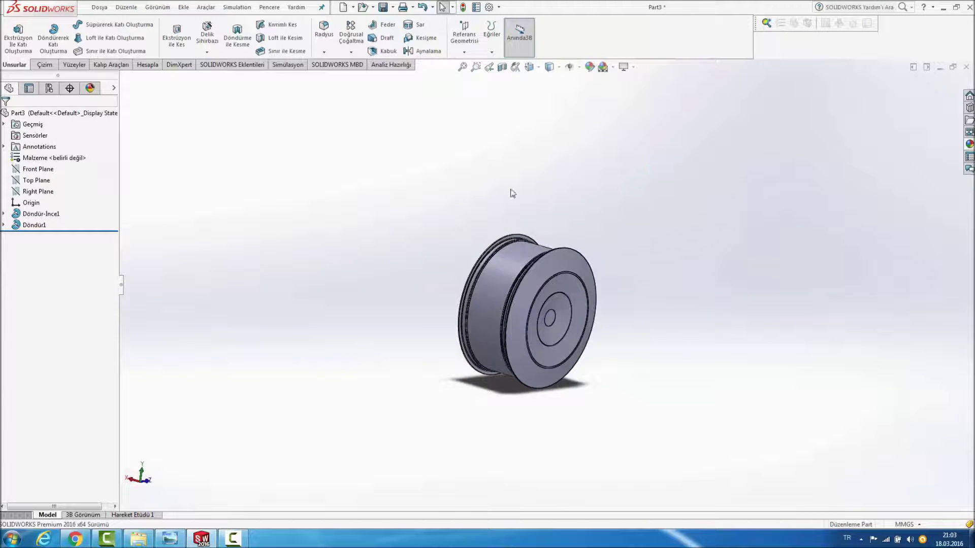
# Step: Create Düzlem2 flipped 50 mm from Right Plane and start sketch Çizim4 on it
pyautogui.click(38, 191)
pyautogui.click(462, 50)
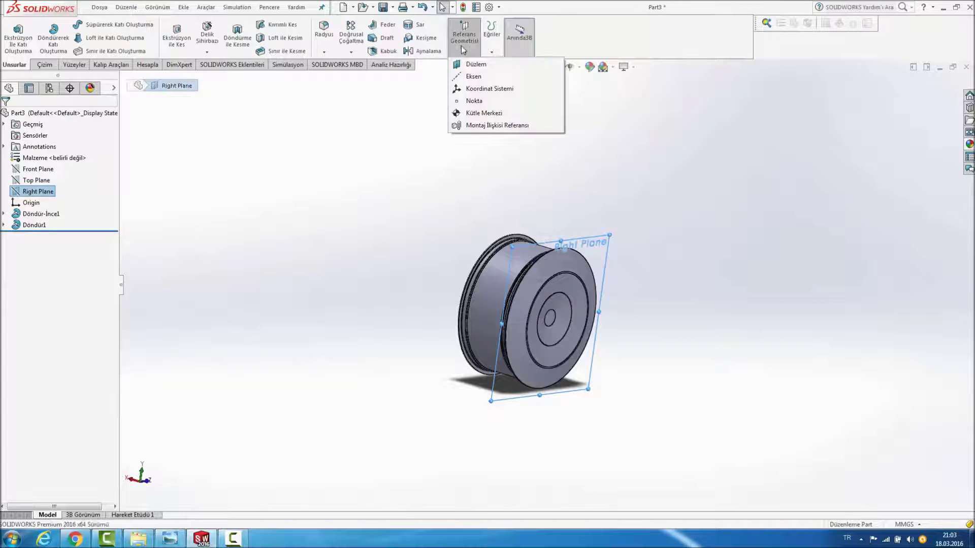
pyautogui.click(478, 68)
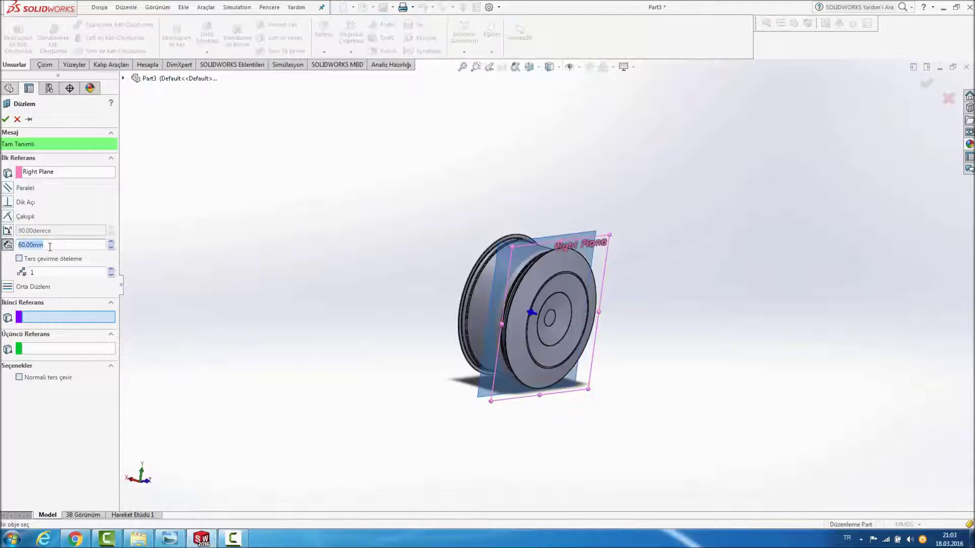
pyautogui.click(19, 259)
pyautogui.click(111, 247)
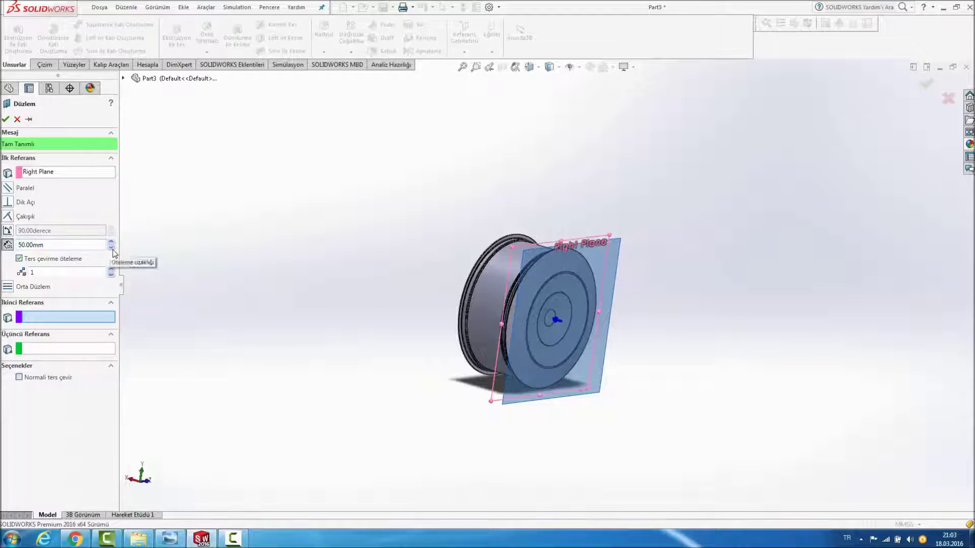
pyautogui.click(6, 119)
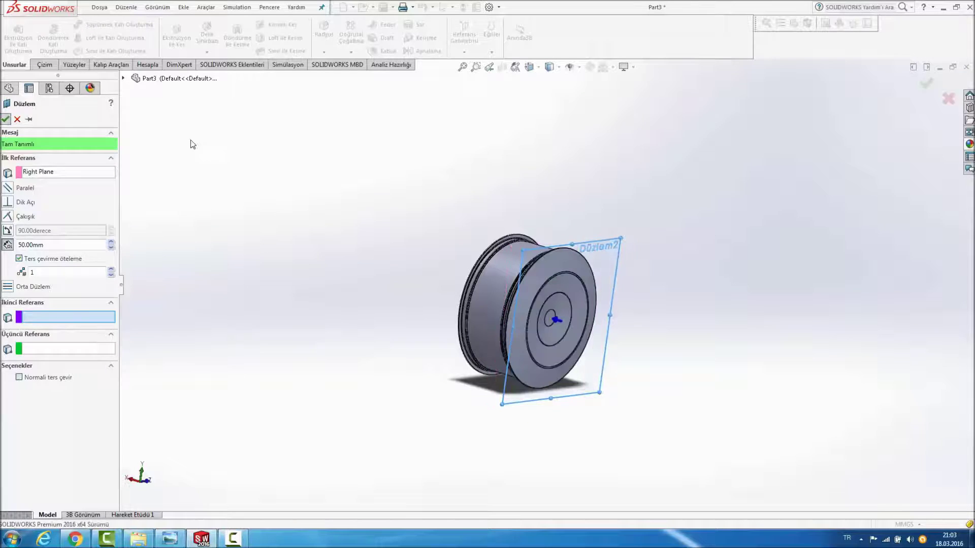
pyautogui.rightClick(604, 265)
pyautogui.click(626, 256)
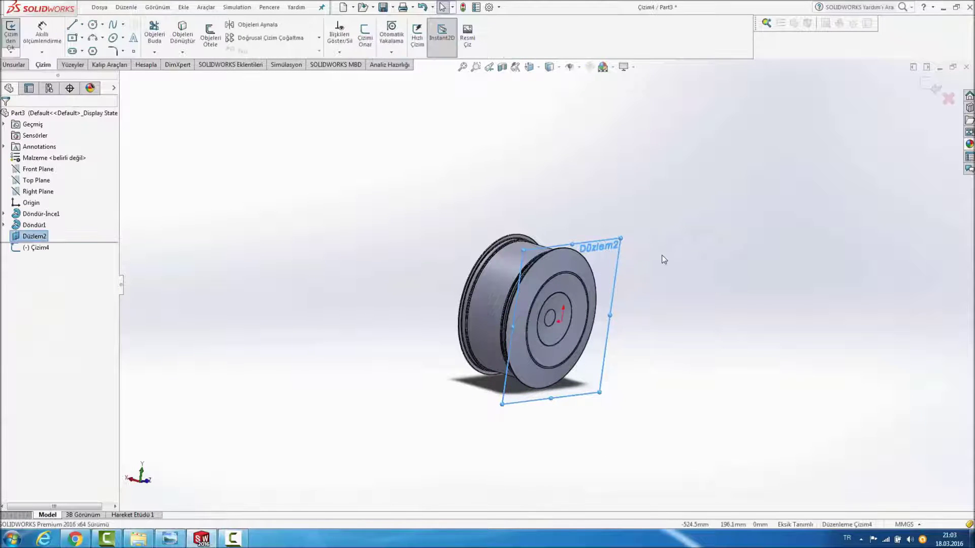
# Step: View the new plane face-on and draw a circle centred on the origin
pyautogui.press('space')
pyautogui.click(370, 403)
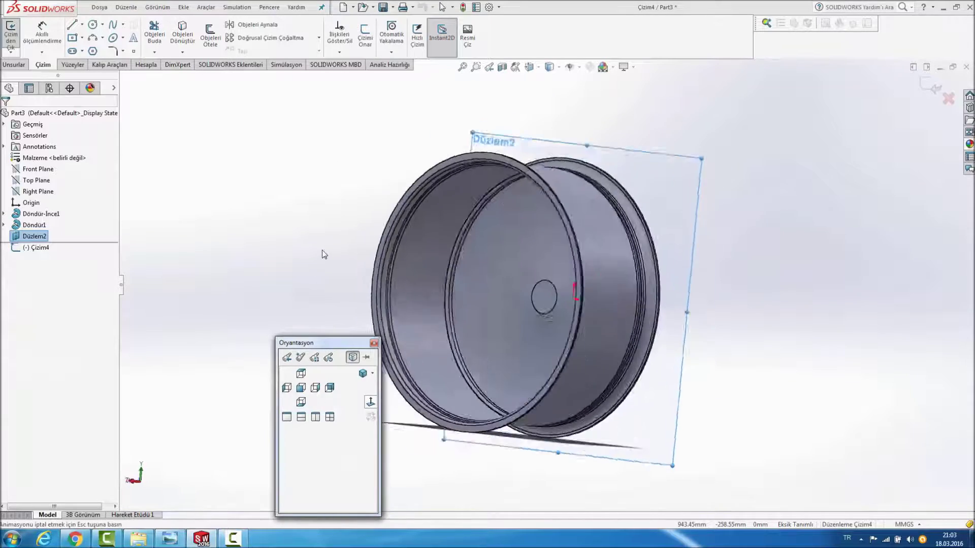
pyautogui.press('space')
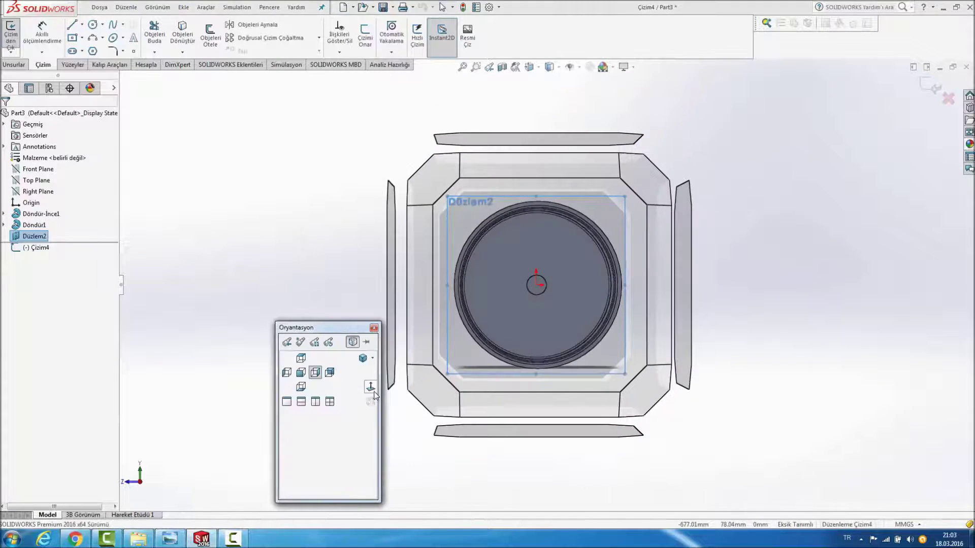
pyautogui.click(374, 392)
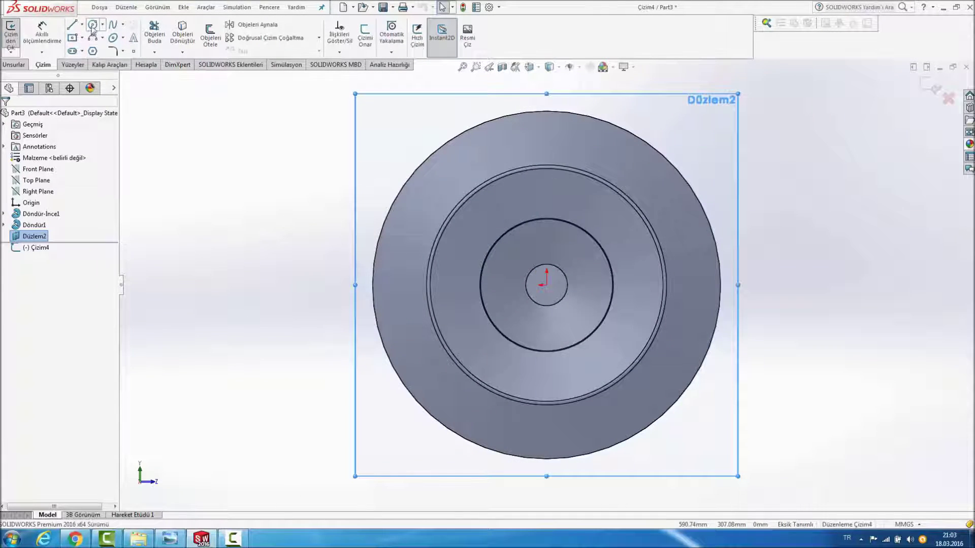
pyautogui.click(92, 26)
pyautogui.click(546, 285)
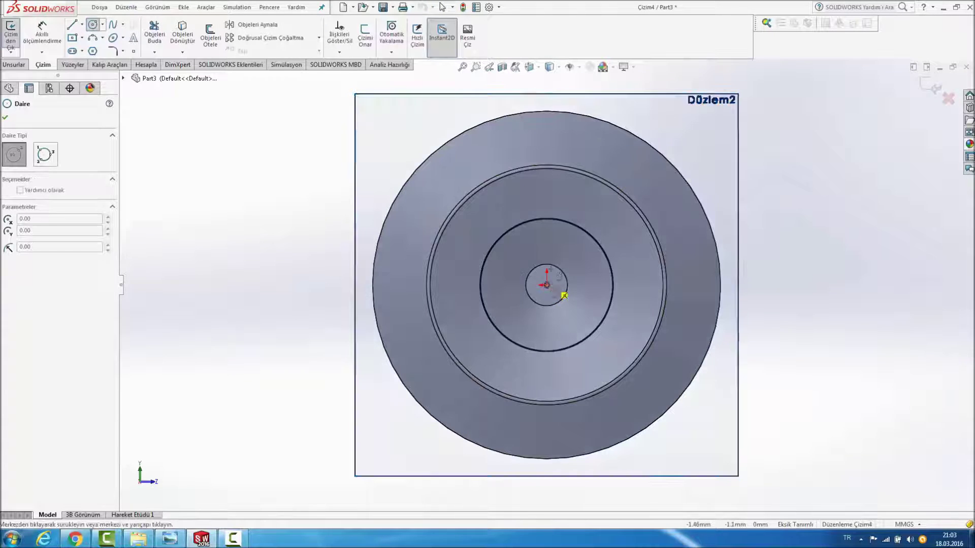
pyautogui.click(553, 106)
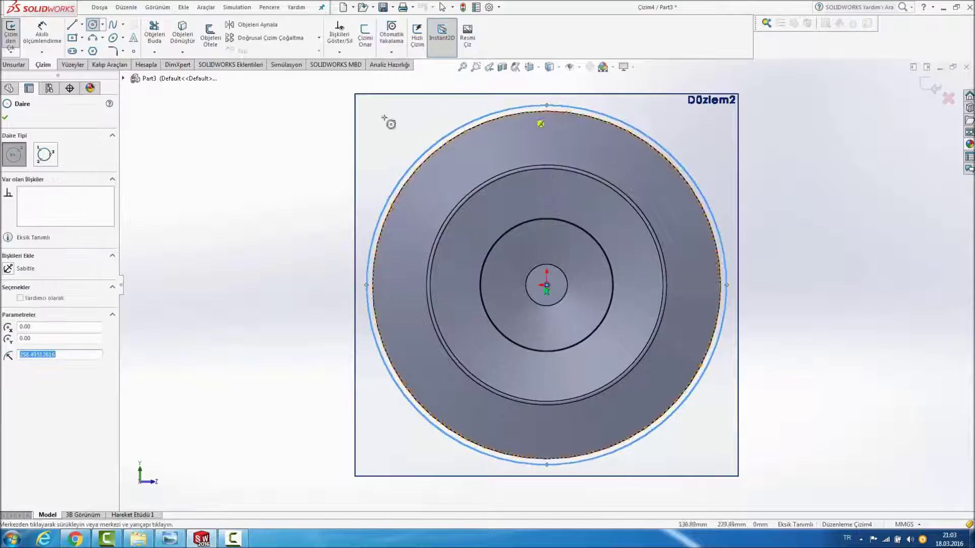
# Step: Dimension the circle's diameter to 520 mm
pyautogui.click(42, 32)
pyautogui.click(653, 144)
pyautogui.click(792, 155)
pyautogui.write('2')
pyautogui.press('Return')
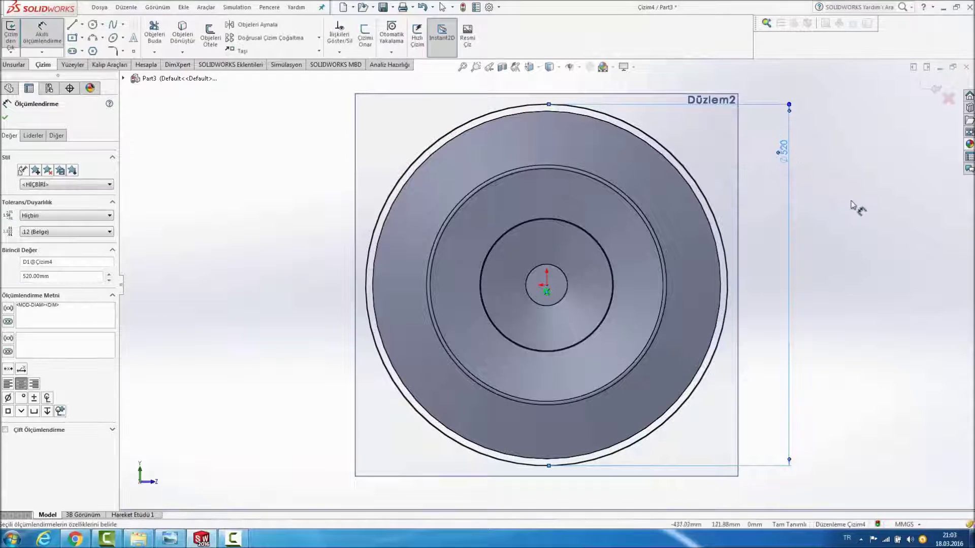
pyautogui.click(858, 208)
pyautogui.scroll(-2, 629, 145)
pyautogui.click(82, 24)
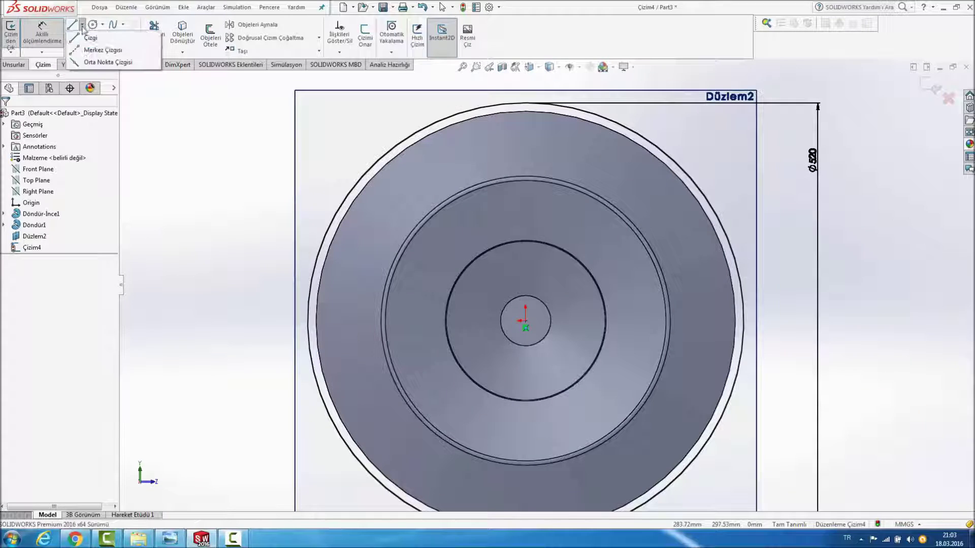
# Step: Draw a vertical centreline from the circle's top down to the origin
pyautogui.click(96, 49)
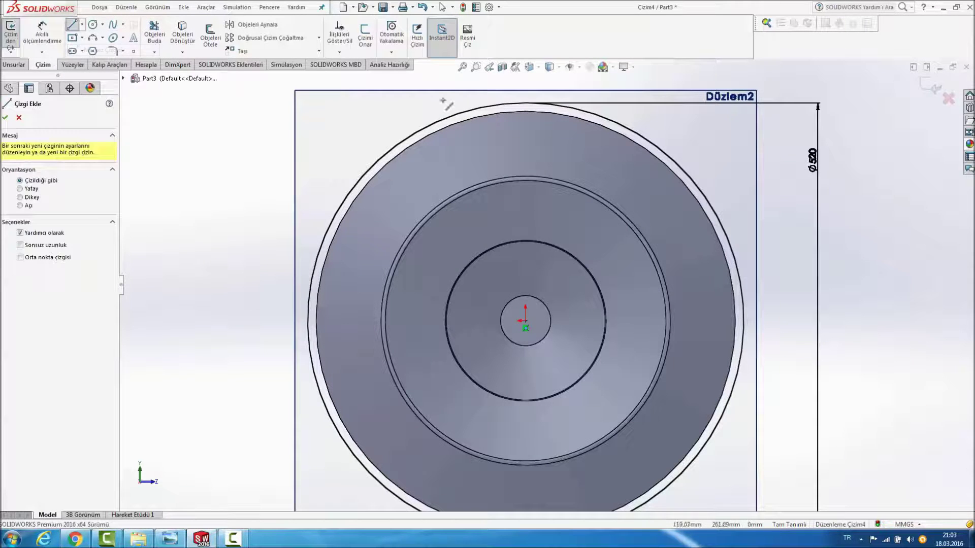
pyautogui.click(525, 102)
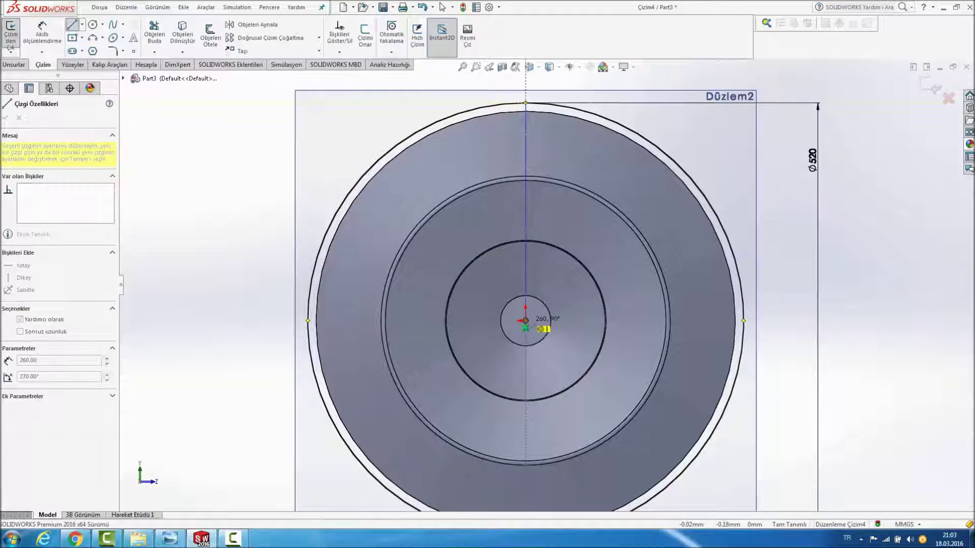
pyautogui.click(524, 321)
pyautogui.press('Escape')
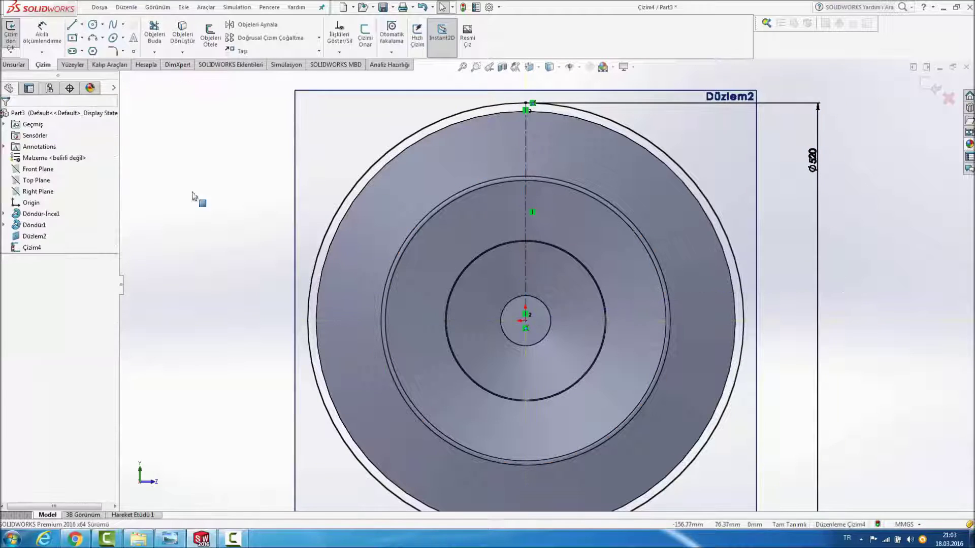
# Step: Draw the trapezoid's two slanted edges and bottom edge, trimming the circle outside it
pyautogui.click(71, 24)
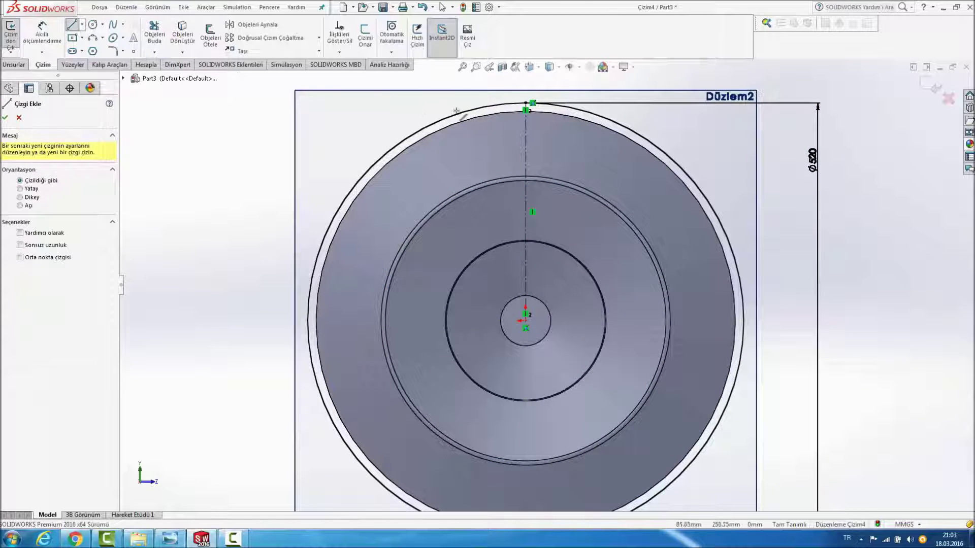
pyautogui.click(446, 120)
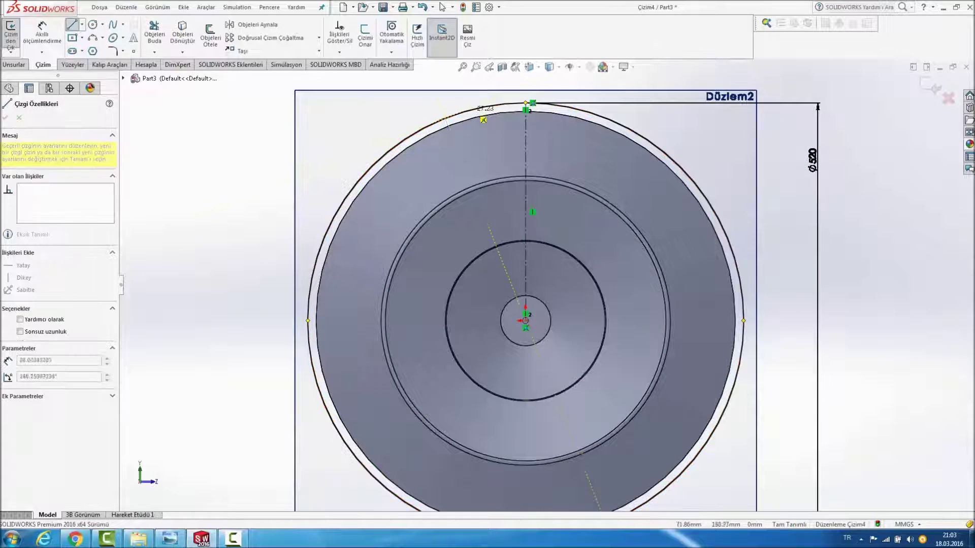
pyautogui.click(486, 220)
pyautogui.click(550, 221)
pyautogui.click(605, 120)
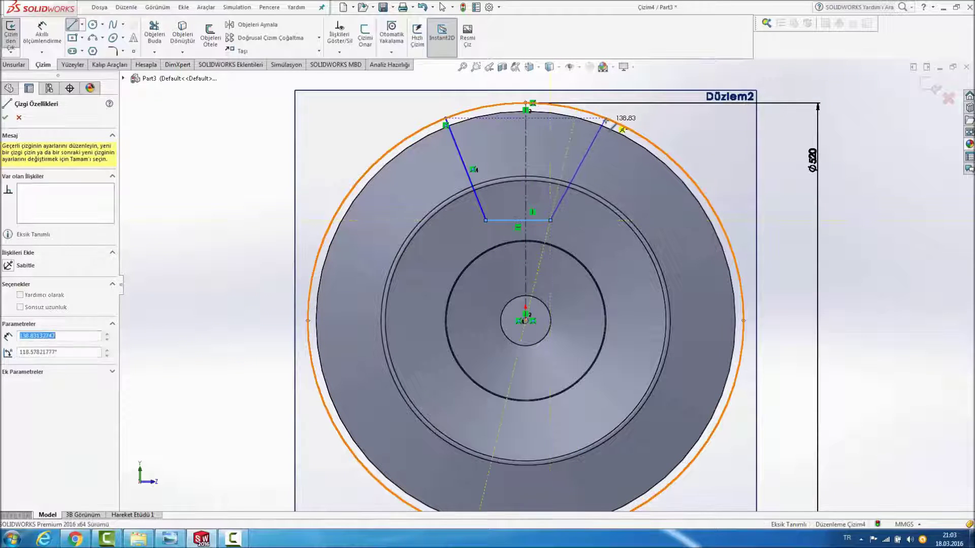
pyautogui.click(158, 35)
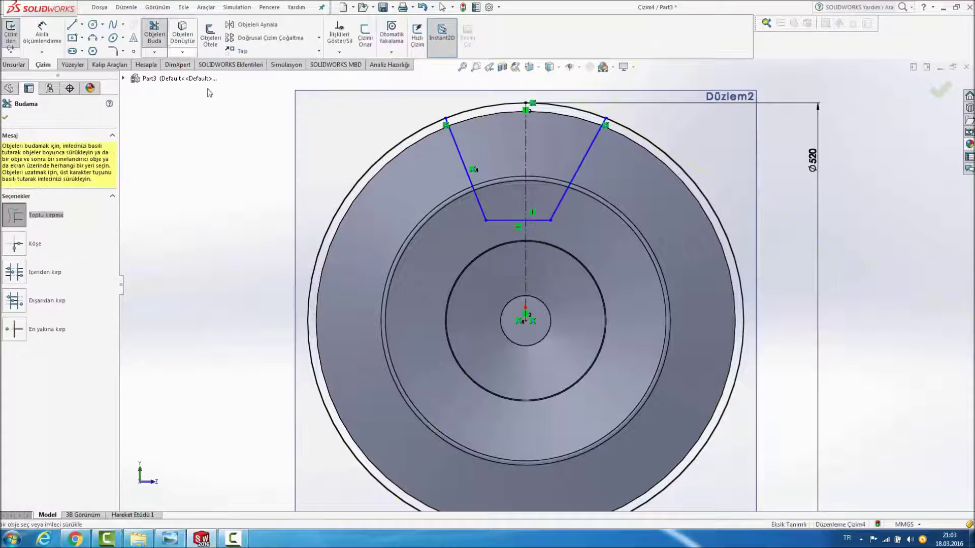
pyautogui.moveTo(317, 147); pyautogui.dragTo(364, 187)
# Step: Start dimensioning between the arc's top point and its left endpoint
pyautogui.click(42, 35)
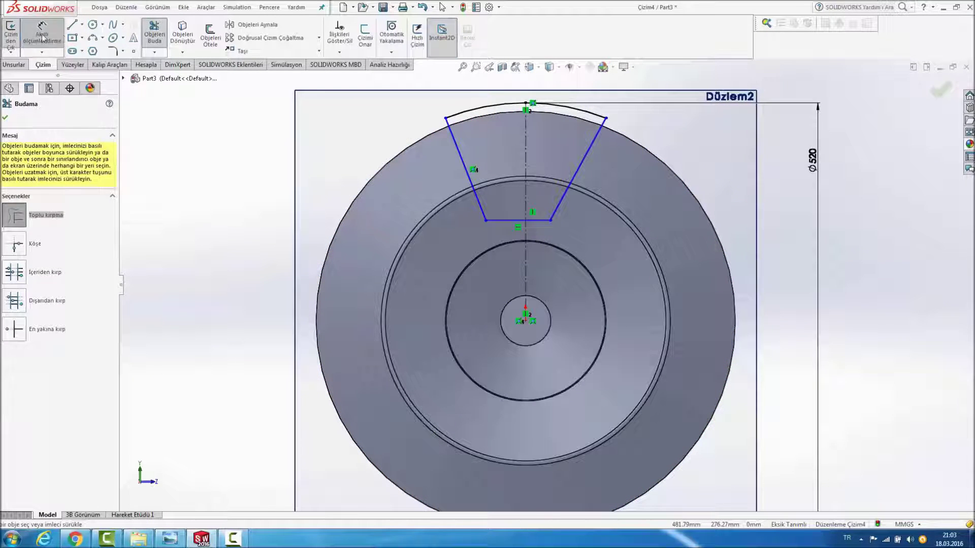
pyautogui.click(524, 103)
pyautogui.click(445, 118)
pyautogui.scroll(2, 466, 106)
pyautogui.scroll(1, 493, 123)
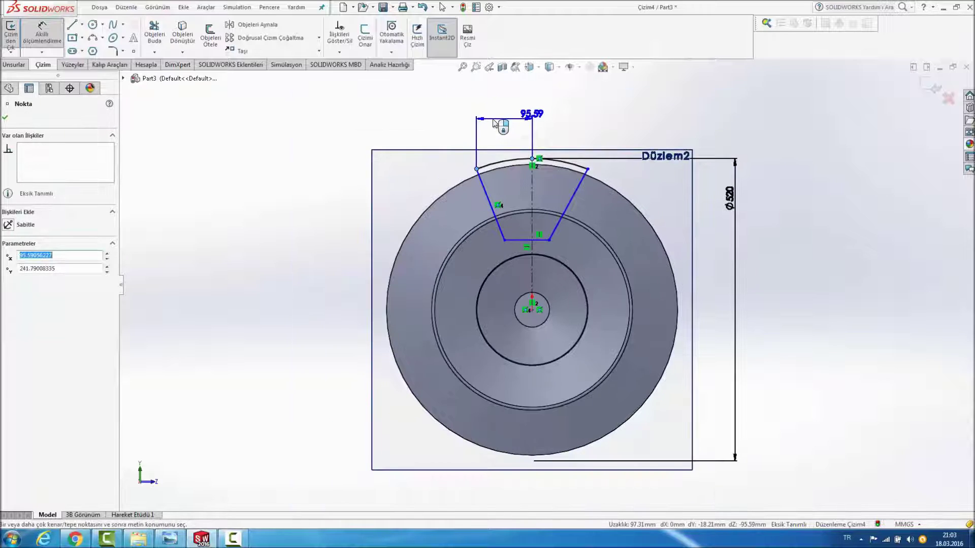
# Step: Set both top endpoints 85 mm either side of the centreline
pyautogui.click(489, 124)
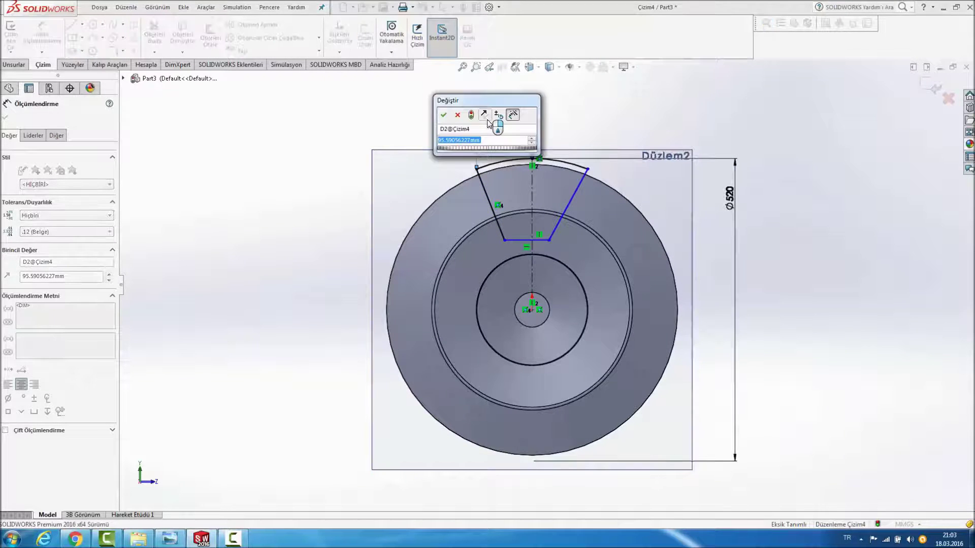
pyautogui.write('85')
pyautogui.press('Return')
pyautogui.click(582, 132)
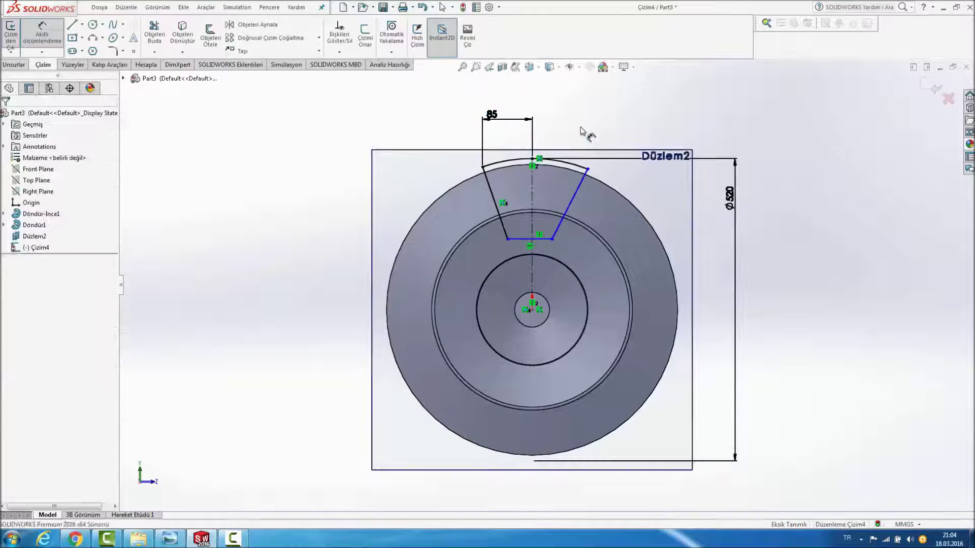
pyautogui.click(587, 169)
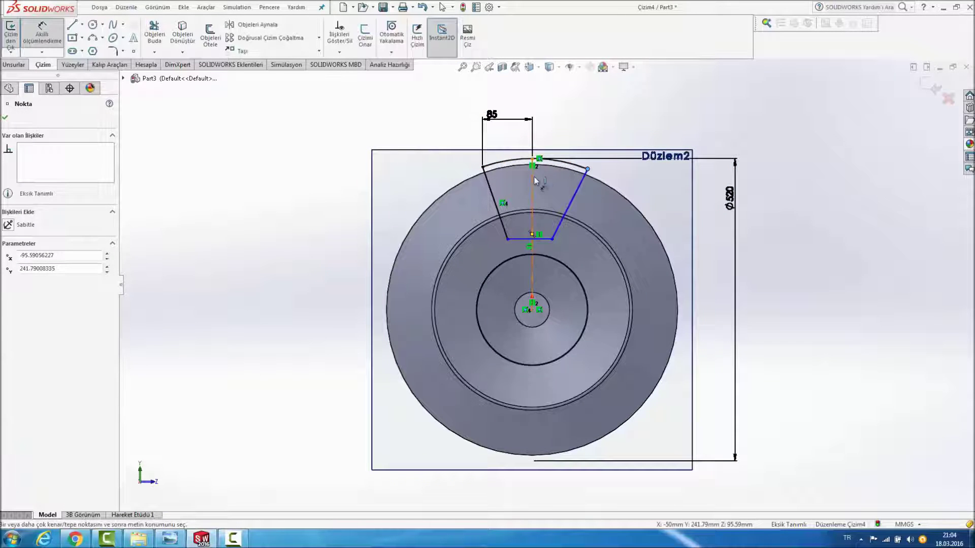
pyautogui.click(533, 176)
pyautogui.click(557, 123)
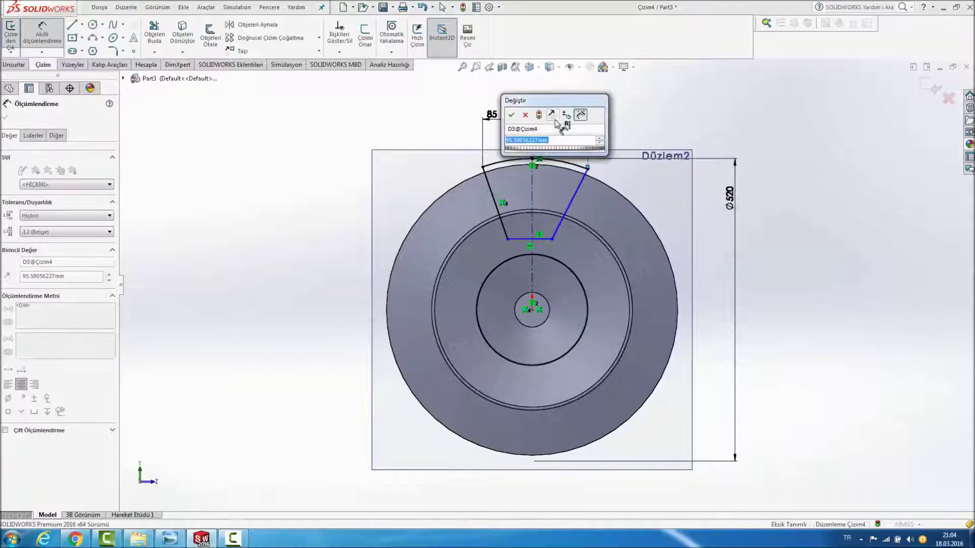
pyautogui.write('85')
pyautogui.press('Return')
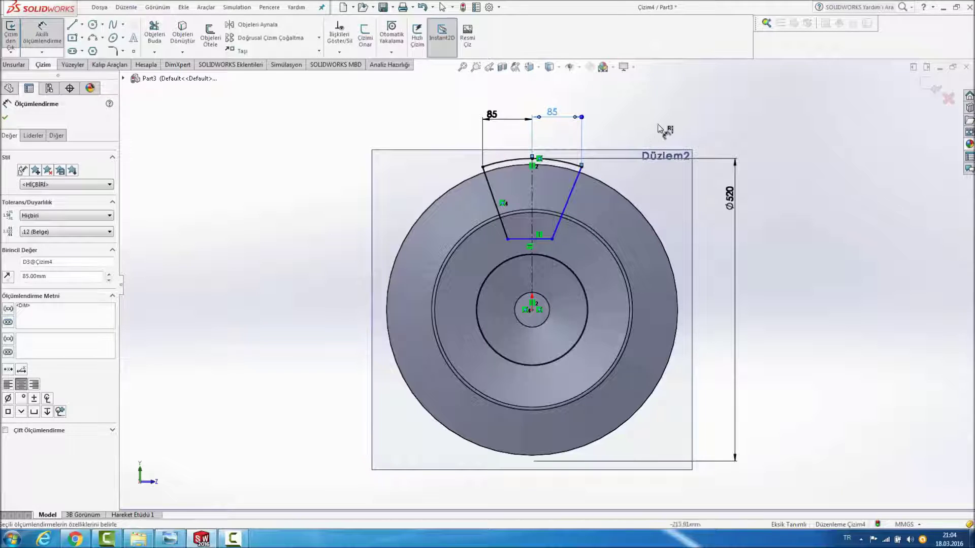
# Step: Place the bottom-left corner 45 mm from the centreline
pyautogui.scroll(-2, 589, 208)
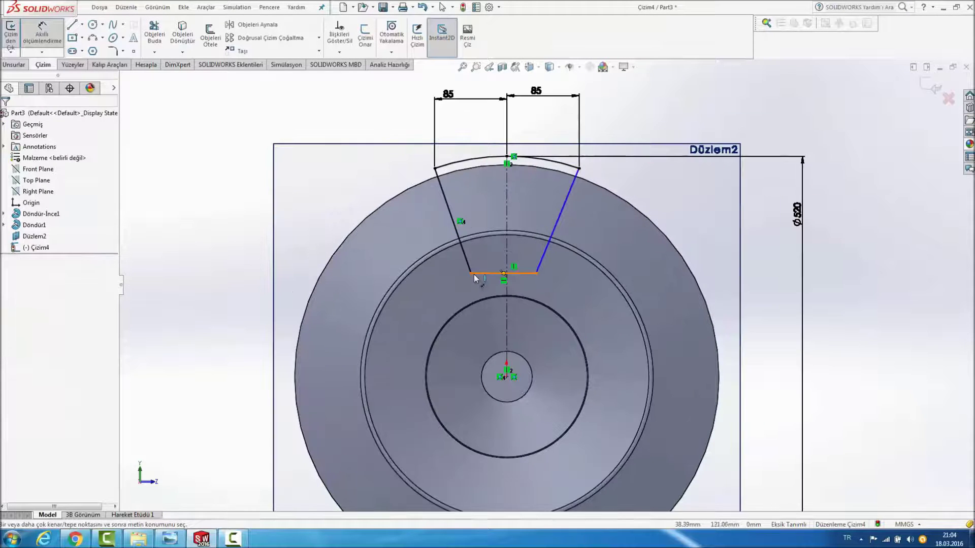
pyautogui.click(472, 274)
pyautogui.click(506, 264)
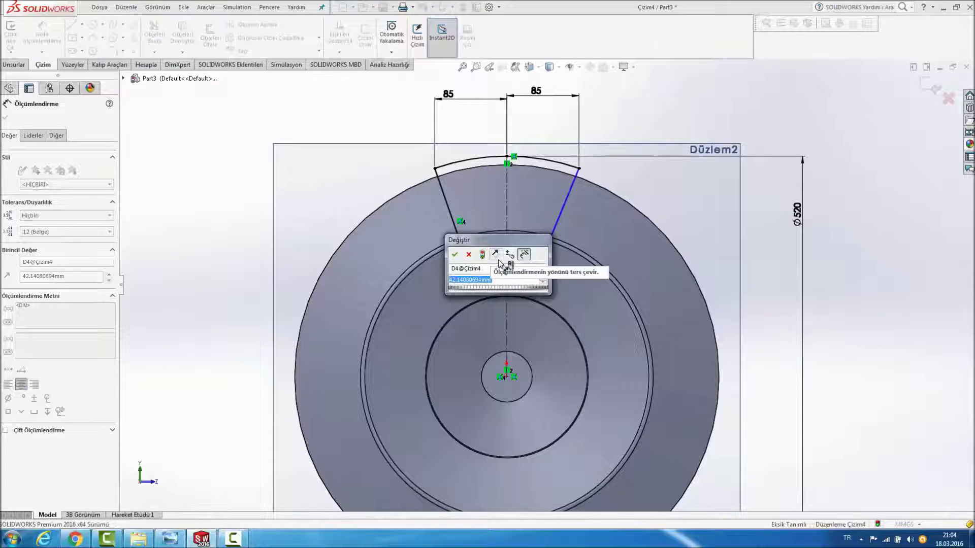
pyautogui.write('45')
pyautogui.press('Return')
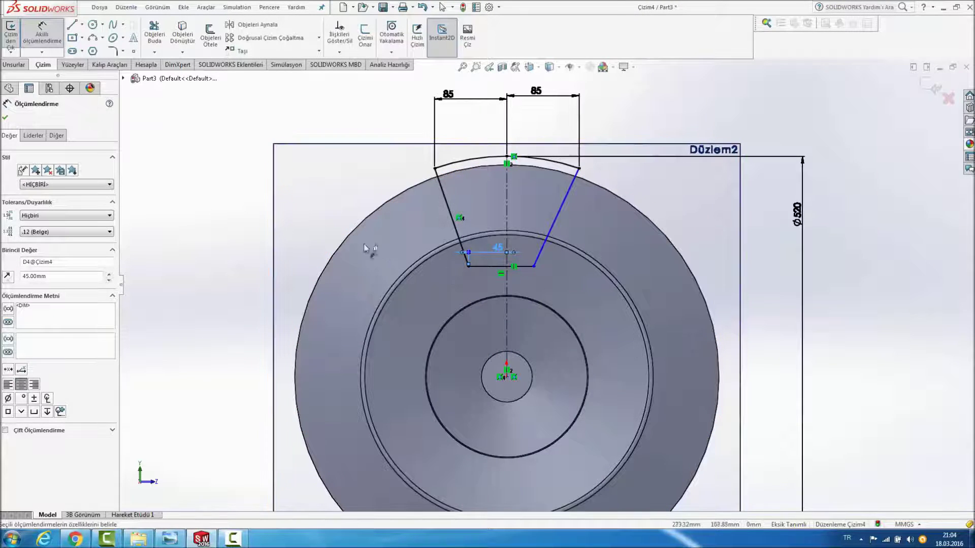
# Step: Dimension the bottom edge to 90 mm, discarding the redundant and angle dimensions
pyautogui.click(529, 273)
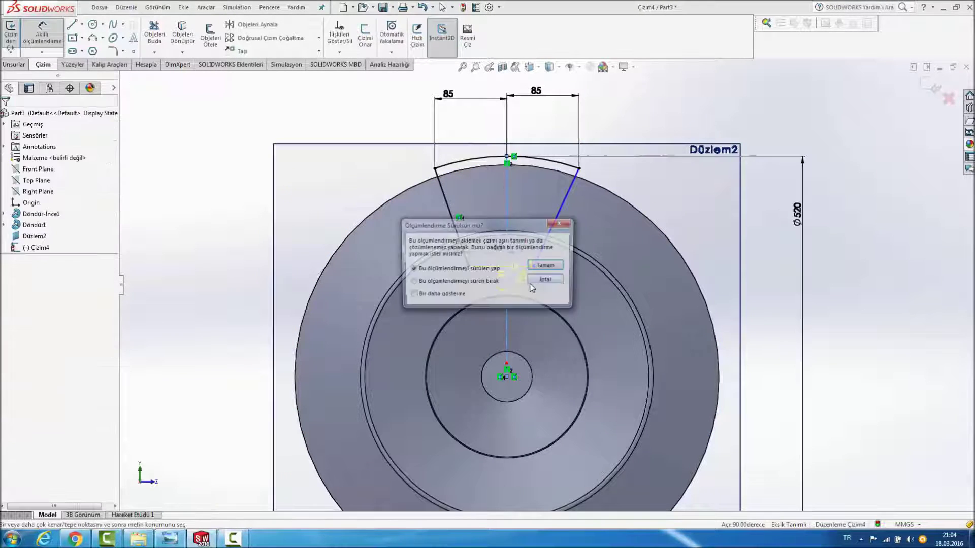
pyautogui.click(557, 284)
pyautogui.click(523, 267)
pyautogui.press('Escape')
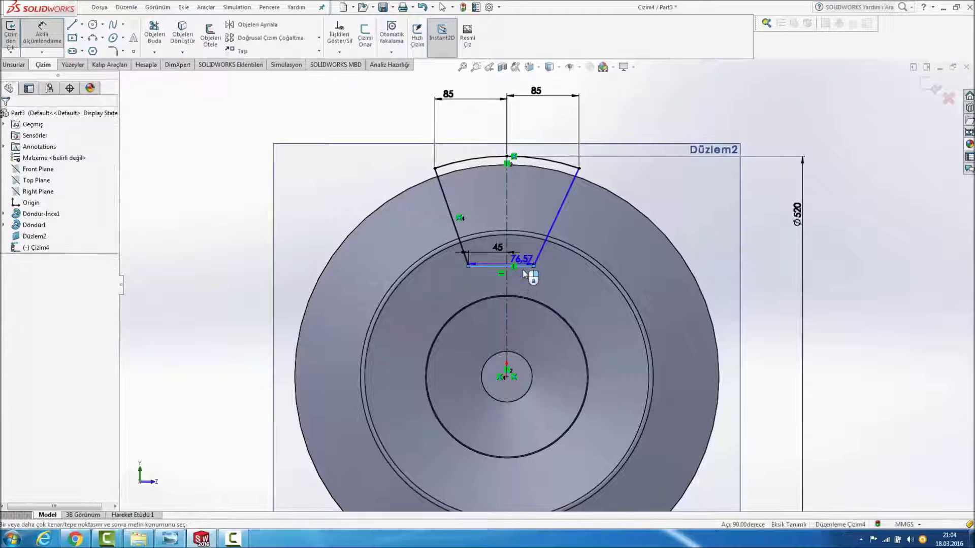
pyautogui.click(528, 267)
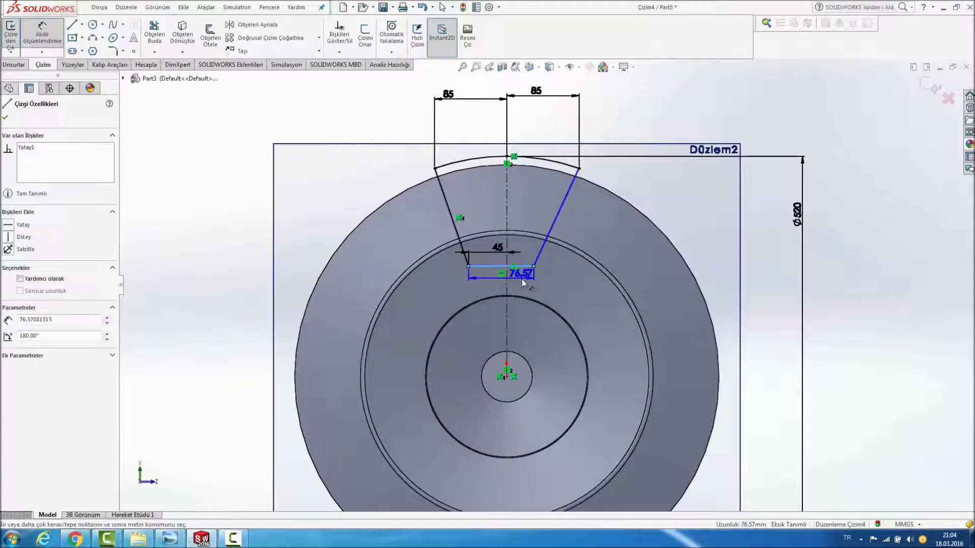
pyautogui.write('90')
pyautogui.press('Return')
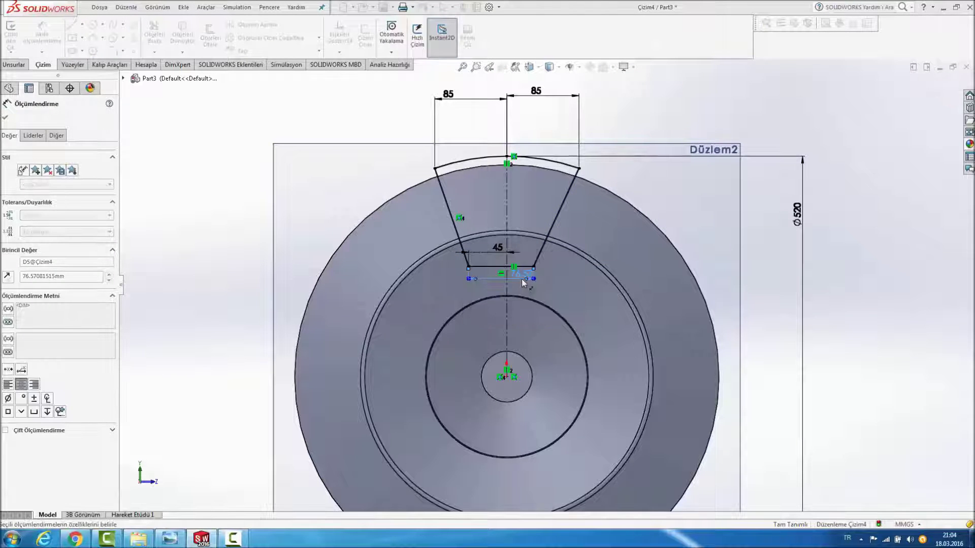
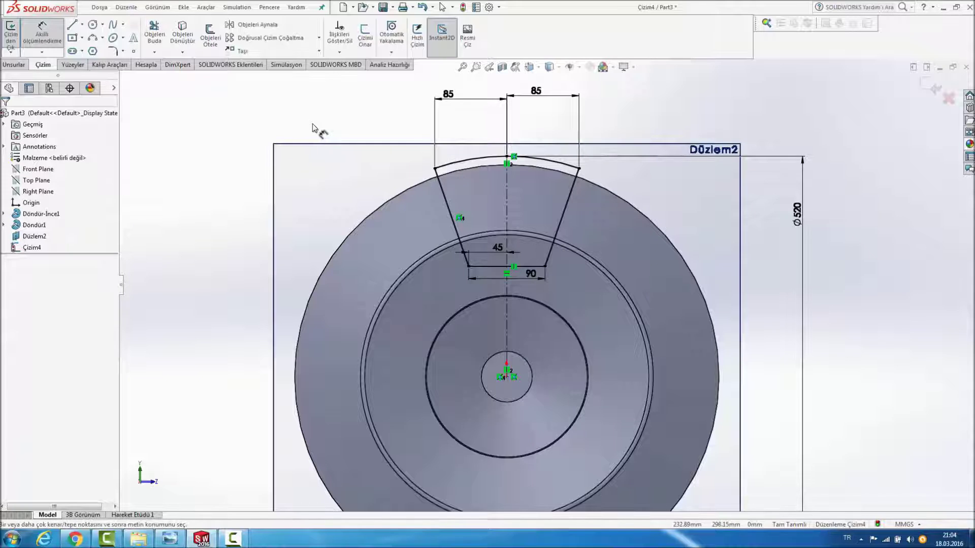
# Step: Start a circular sketch pattern of the slot edges, then cancel it without creating copies
pyautogui.click(319, 38)
pyautogui.click(308, 64)
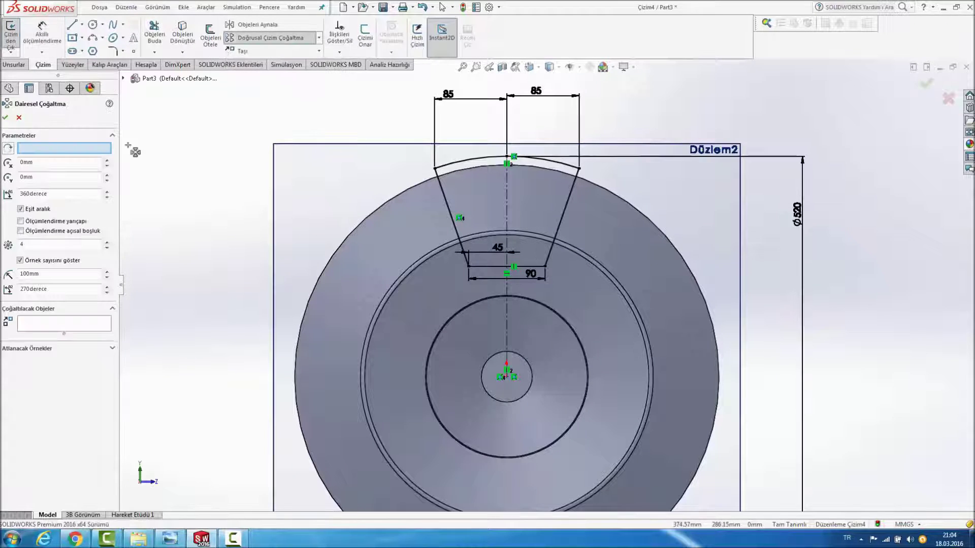
pyautogui.click(84, 151)
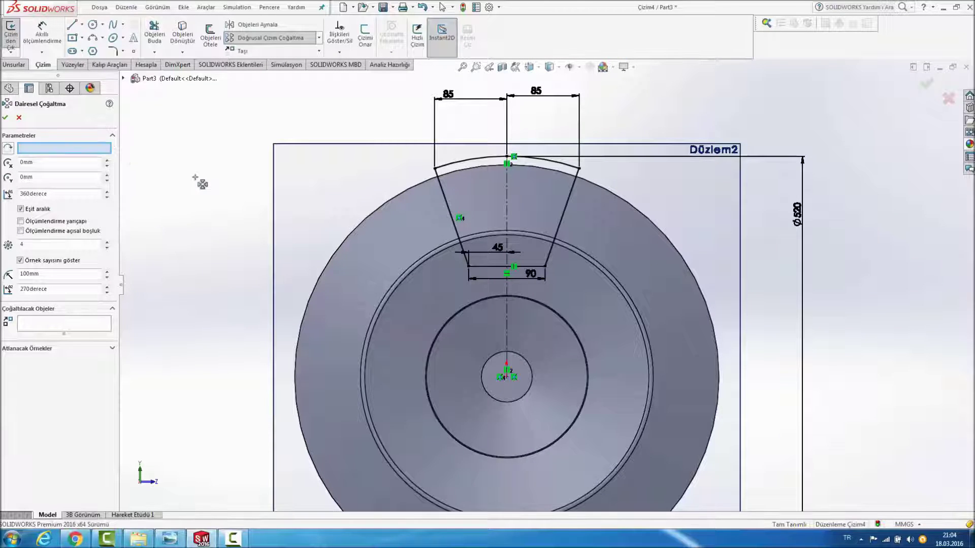
pyautogui.click(76, 324)
pyautogui.click(476, 160)
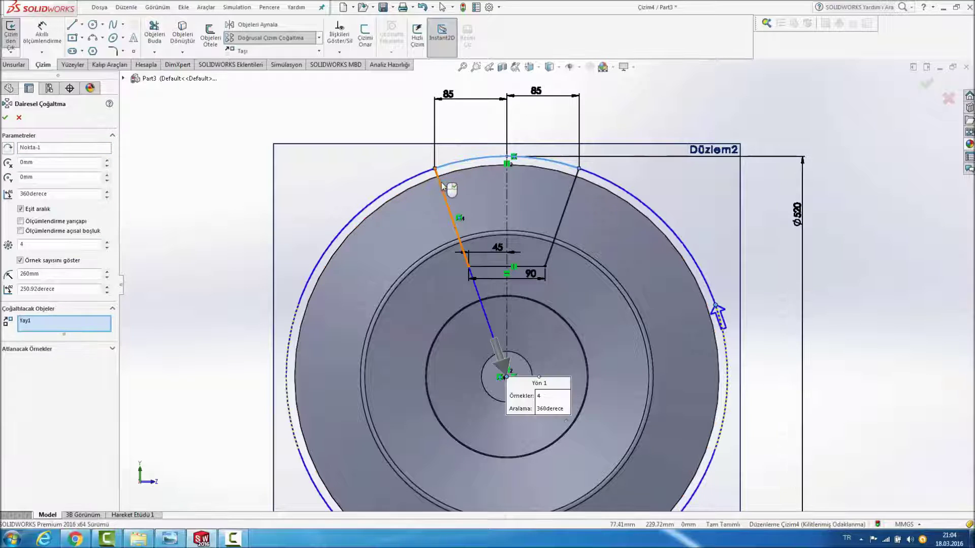
pyautogui.click(442, 187)
pyautogui.click(498, 266)
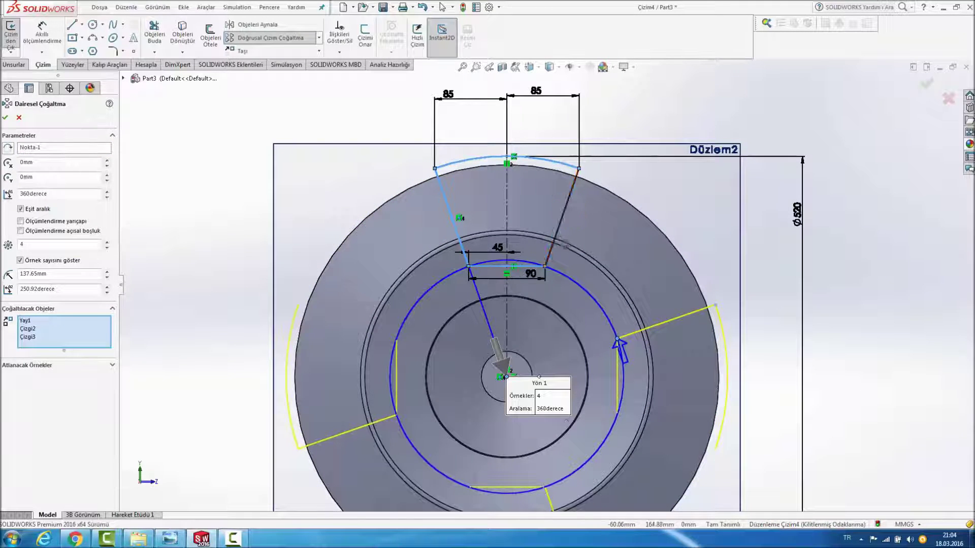
pyautogui.press('Escape')
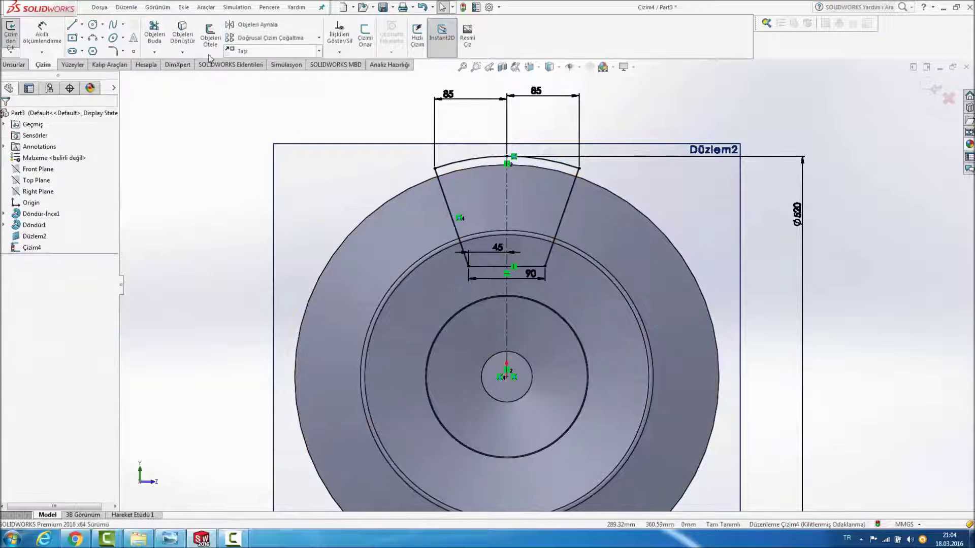
# Step: Round the slot's bottom-left and bottom-right corners with 25 mm sketch fillets
pyautogui.click(114, 52)
pyautogui.write('25')
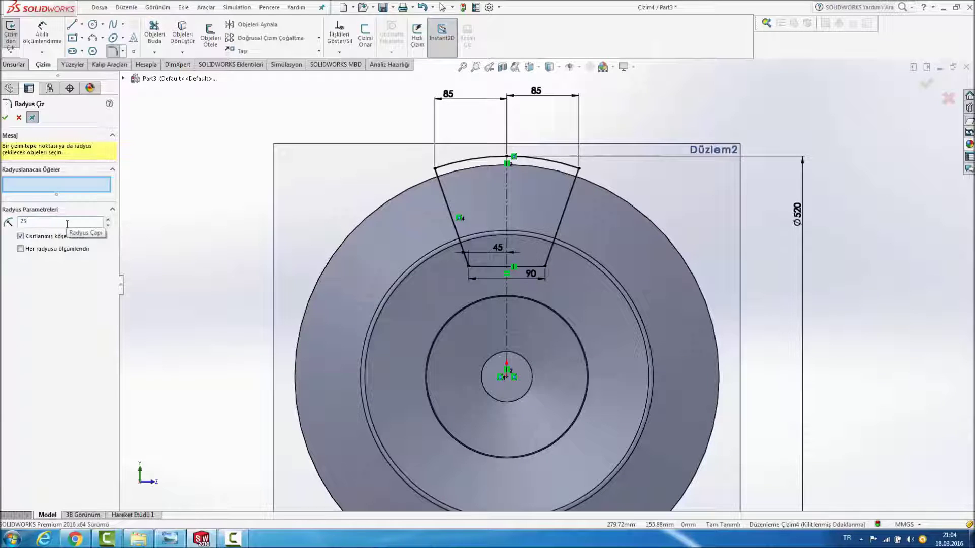
pyautogui.click(468, 266)
pyautogui.click(545, 266)
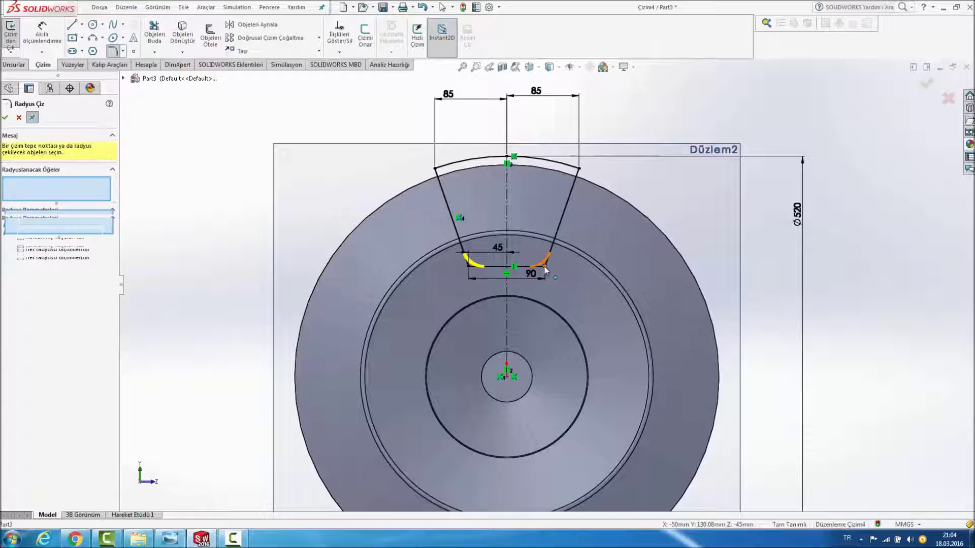
pyautogui.click(8, 120)
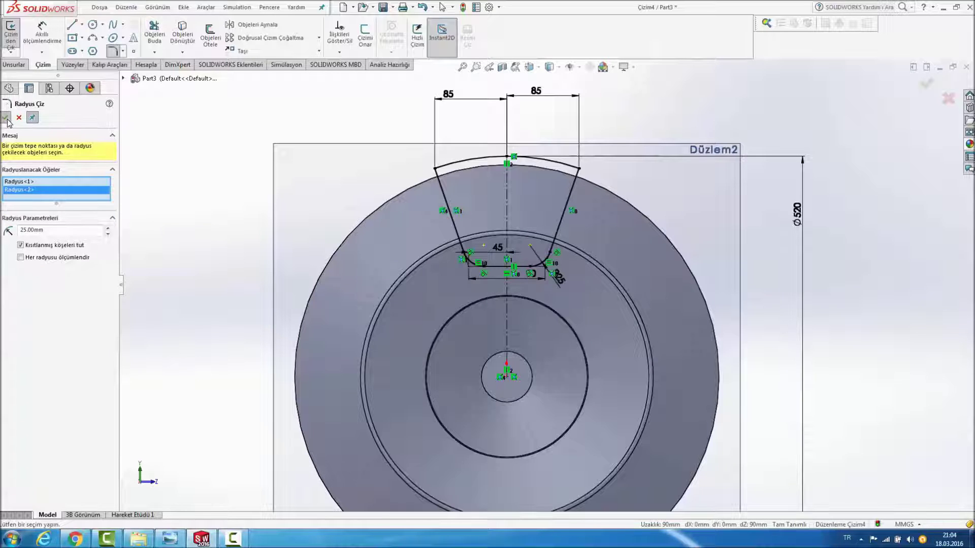
pyautogui.click(7, 120)
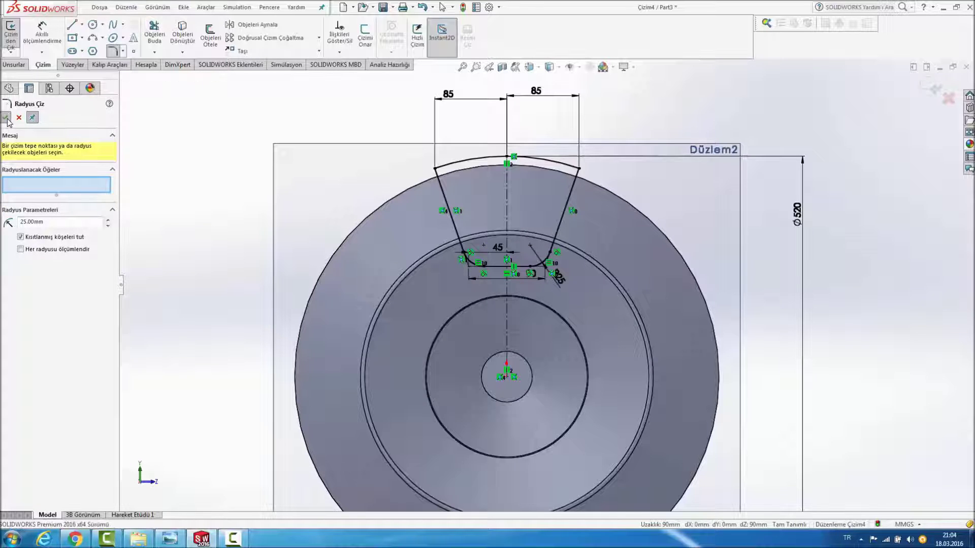
pyautogui.click(318, 37)
# Step: Start a circular sketch pattern and select the slot's top arc, side edges, bottom edge and fillet arcs
pyautogui.click(306, 64)
pyautogui.click(447, 165)
pyautogui.click(448, 203)
pyautogui.scroll(-5, 488, 272)
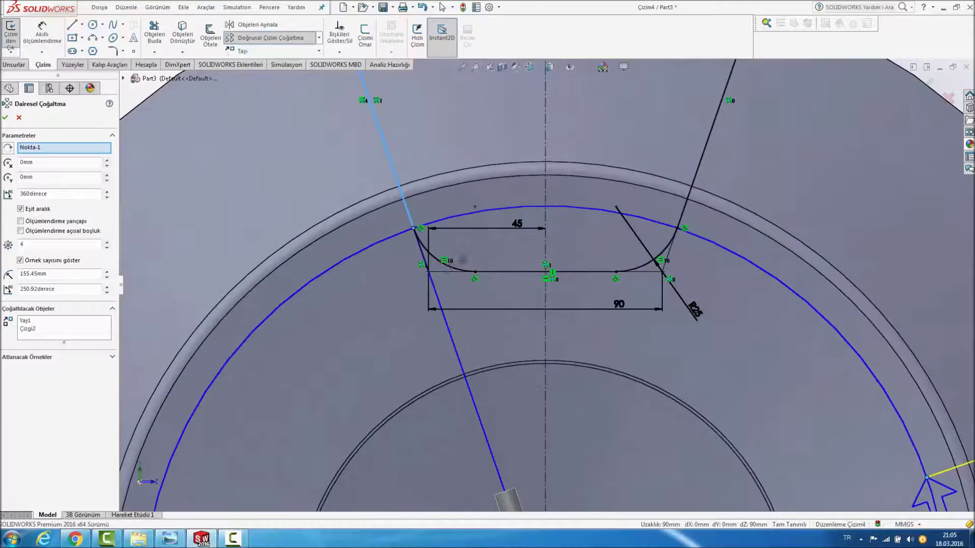
pyautogui.click(437, 261)
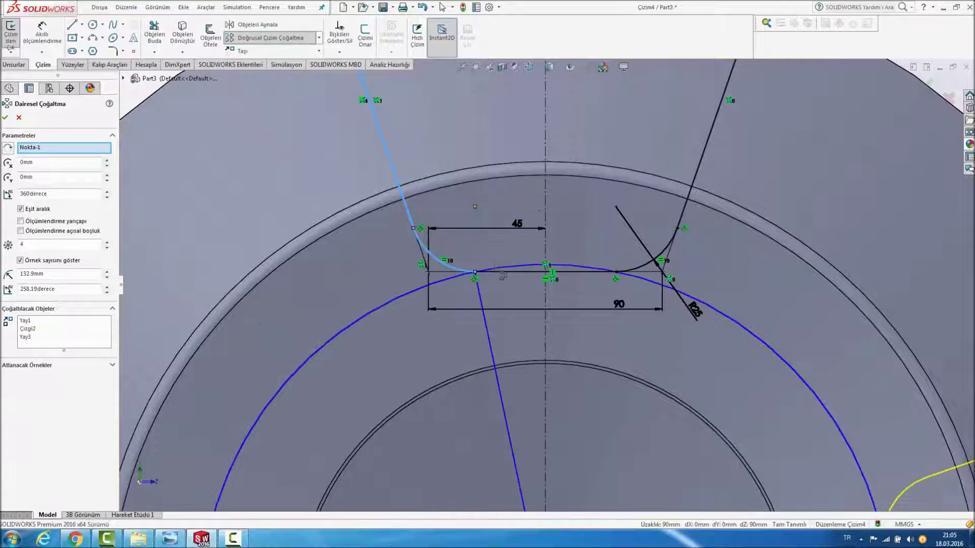
pyautogui.click(497, 274)
pyautogui.click(642, 269)
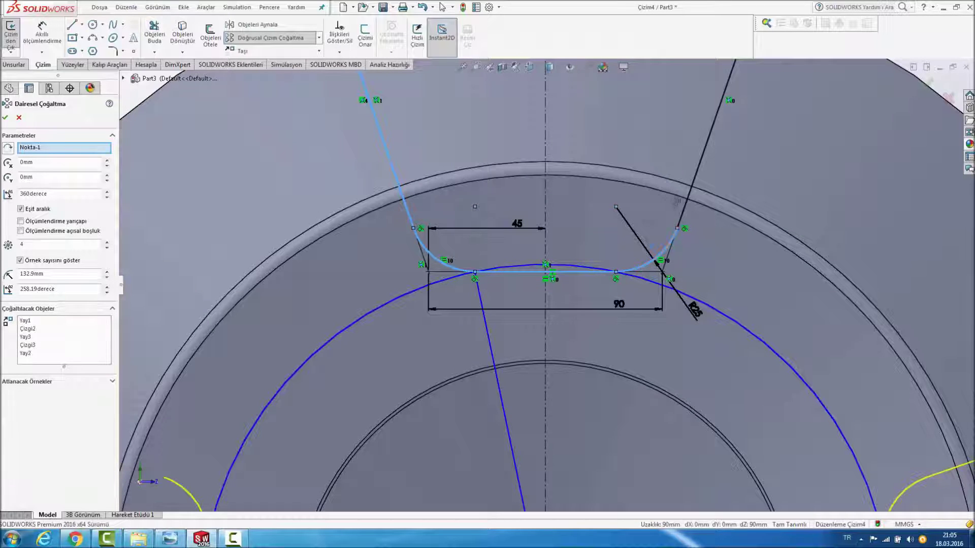
pyautogui.click(697, 187)
# Step: Set the pattern to 5 instances over 360° and apply it
pyautogui.scroll(5, 695, 185)
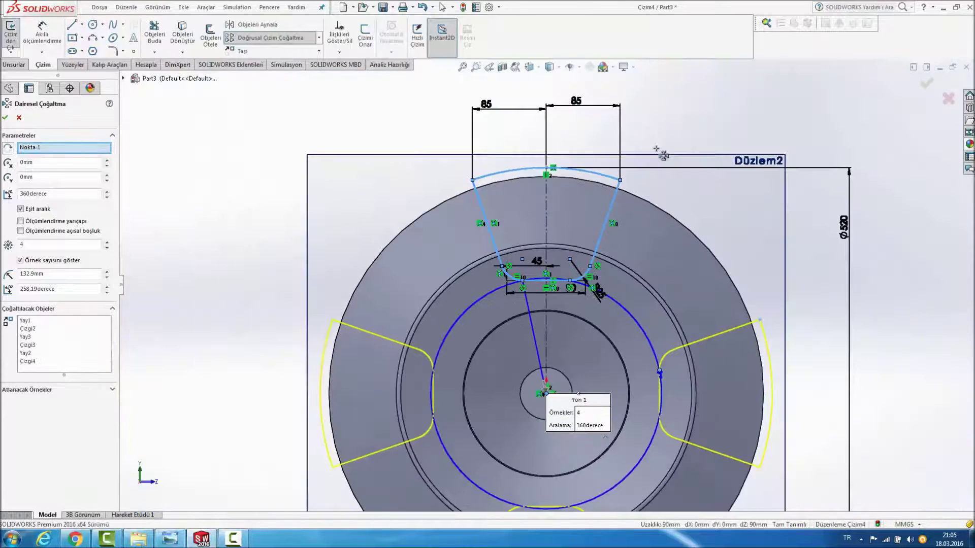
pyautogui.scroll(-3, 604, 227)
pyautogui.scroll(5, 508, 269)
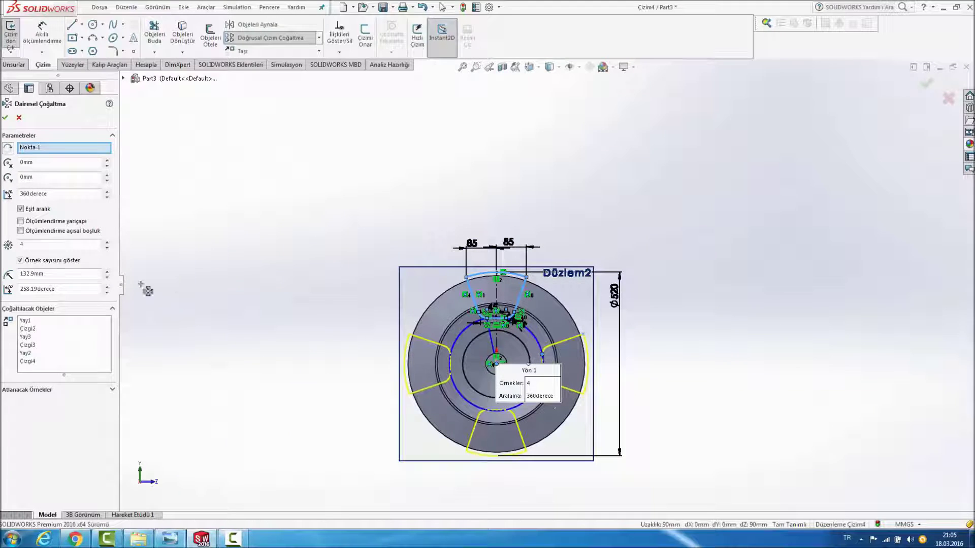
pyautogui.click(46, 246)
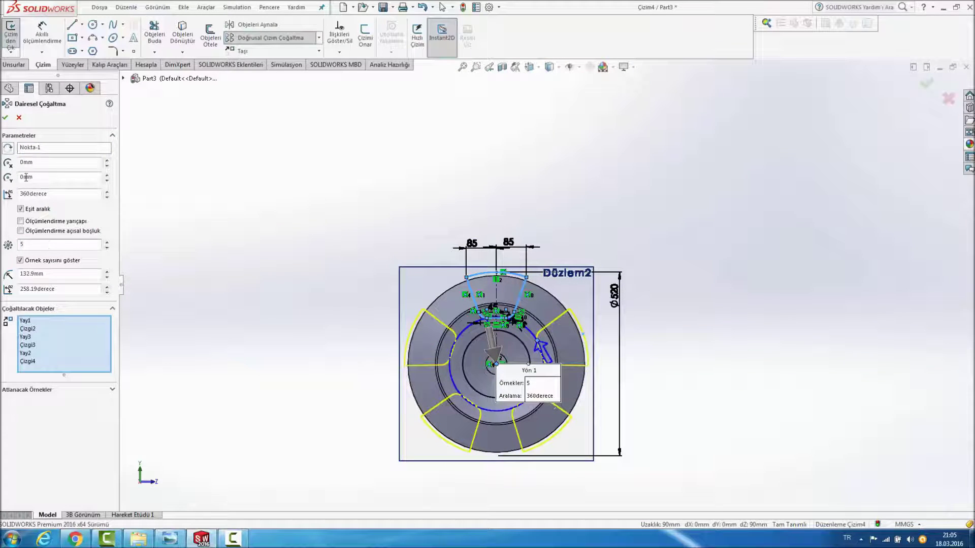
pyautogui.click(5, 118)
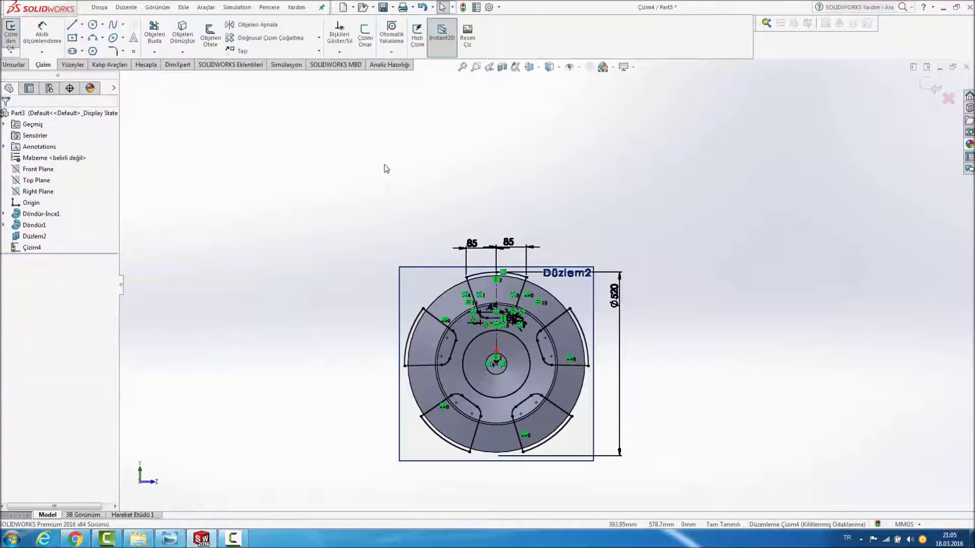
pyautogui.moveTo(373, 177); pyautogui.dragTo(346, 178, button='middle')
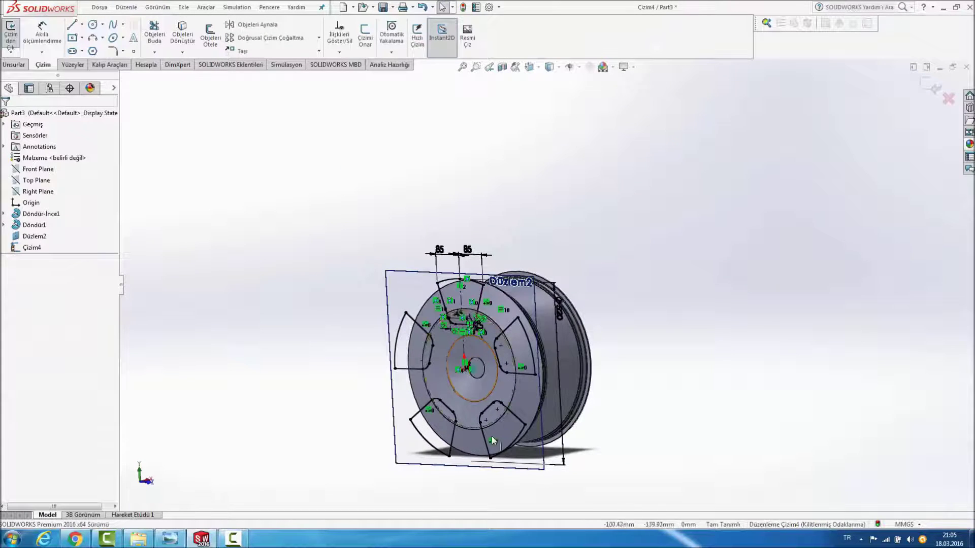
# Step: Extrude-cut the five slot profiles Up To Next, creating Kes-Ekstrüzyon1
pyautogui.press('f')
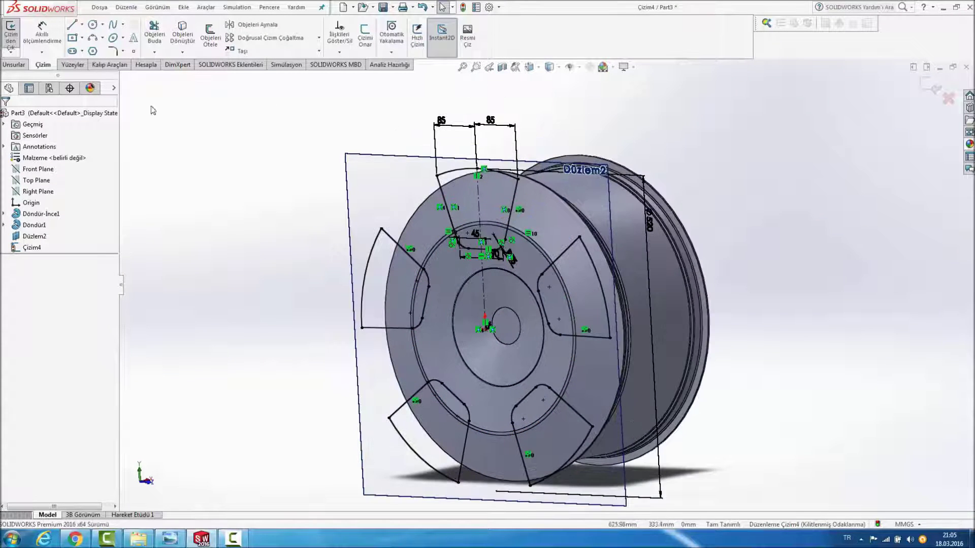
pyautogui.click(15, 66)
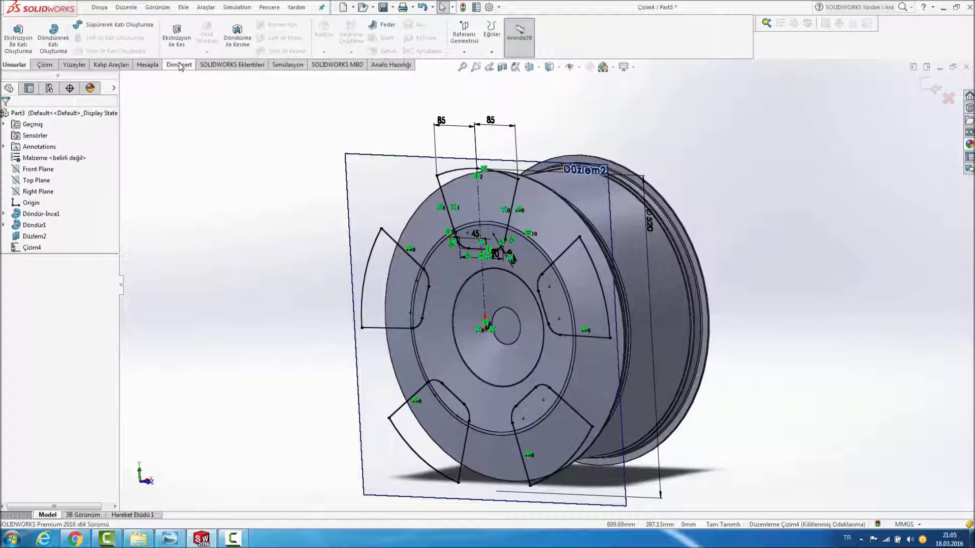
pyautogui.click(177, 36)
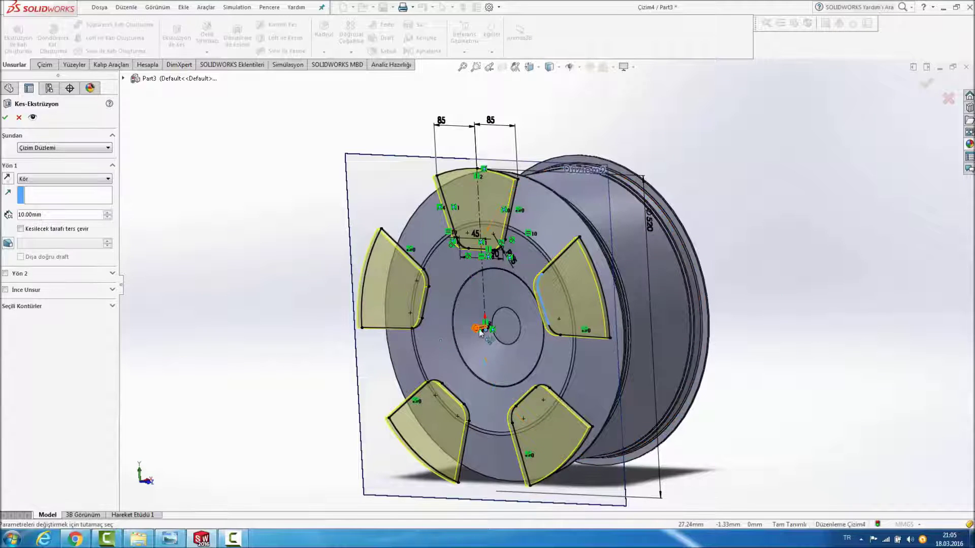
pyautogui.click(49, 180)
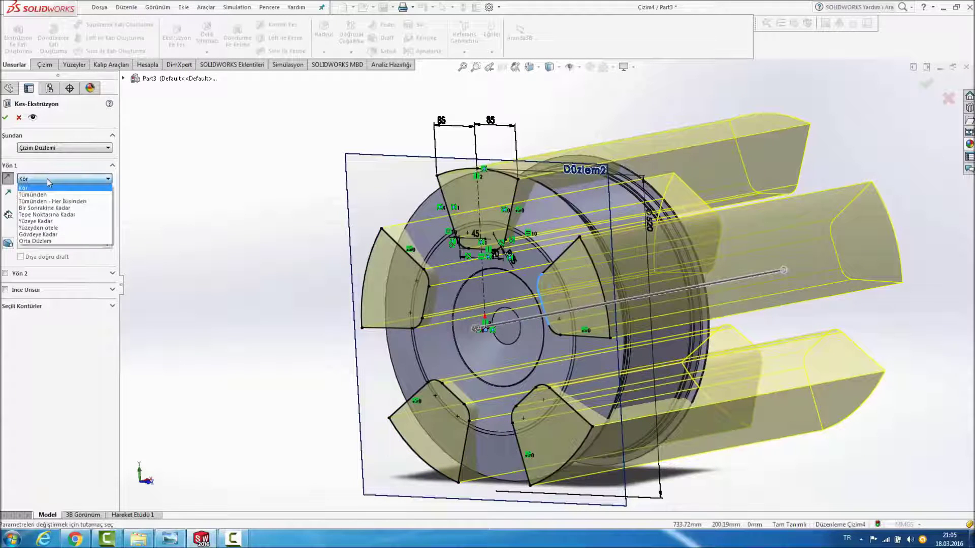
pyautogui.click(66, 208)
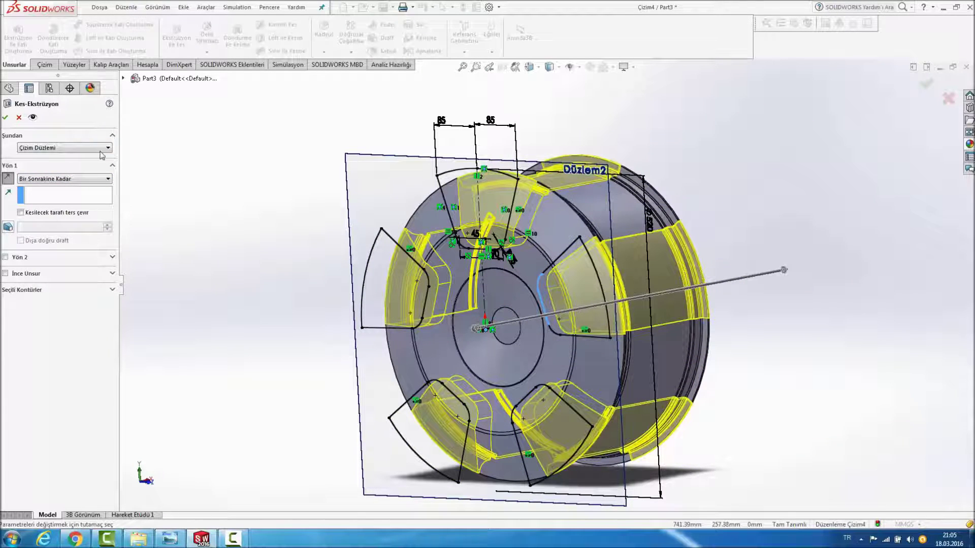
pyautogui.click(6, 118)
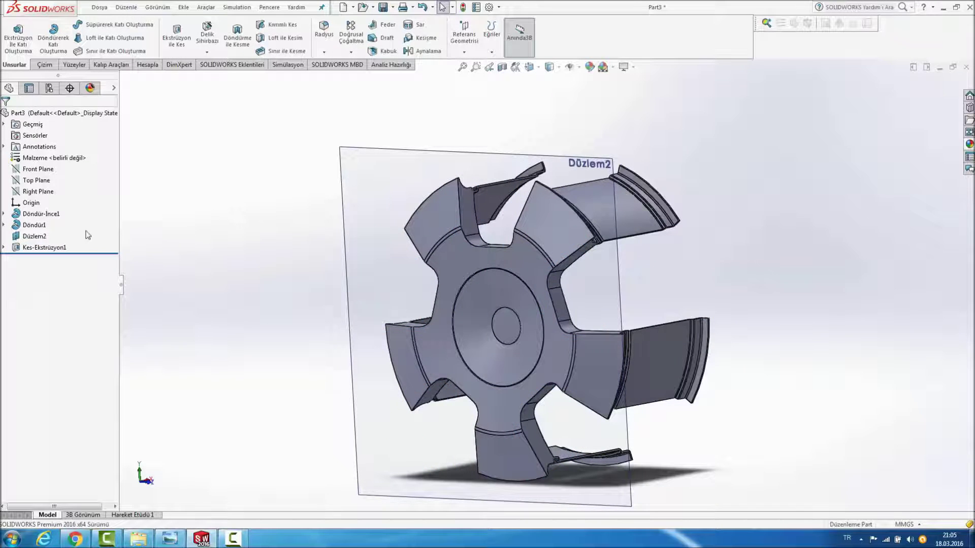
pyautogui.click(55, 235)
# Step: Re-confirm the revolve feature and delete the Kes-Ekstrüzyon1 cut
pyautogui.rightClick(55, 235)
pyautogui.click(79, 205)
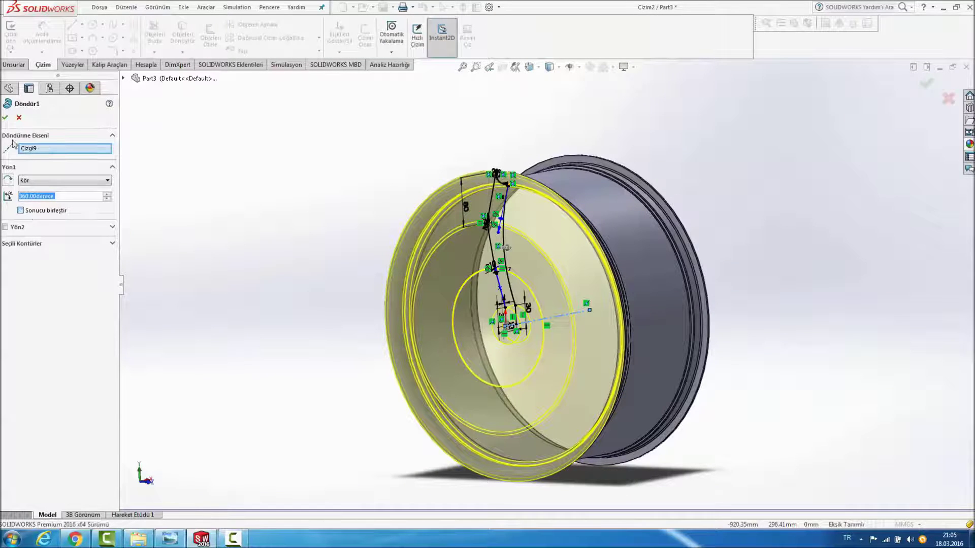
pyautogui.click(6, 119)
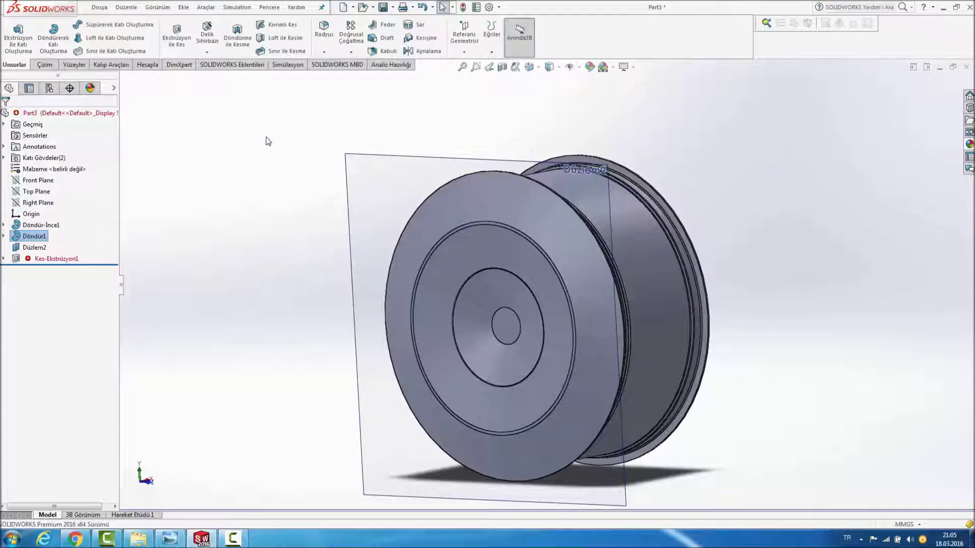
pyautogui.click(65, 259)
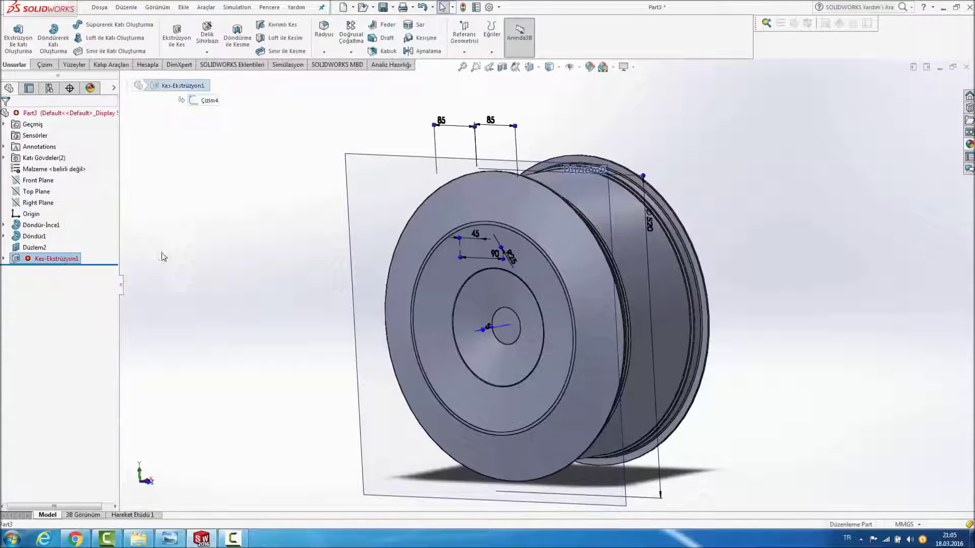
pyautogui.press('Delete')
pyautogui.press('Return')
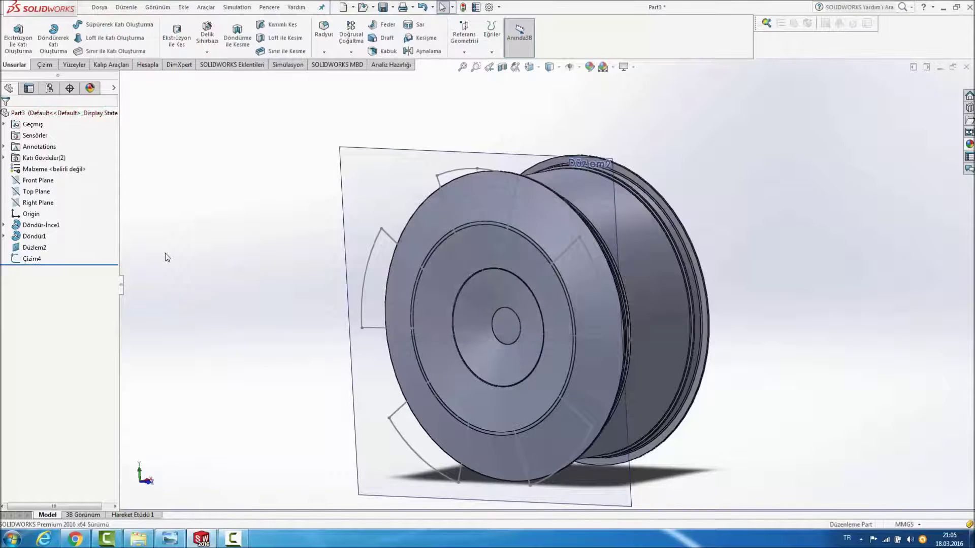
# Step: Recut sketch Çizim4 in the reversed direction Up To Next as Kes-Ekstrüzyon2, opening five slot windows
pyautogui.rightClick(27, 264)
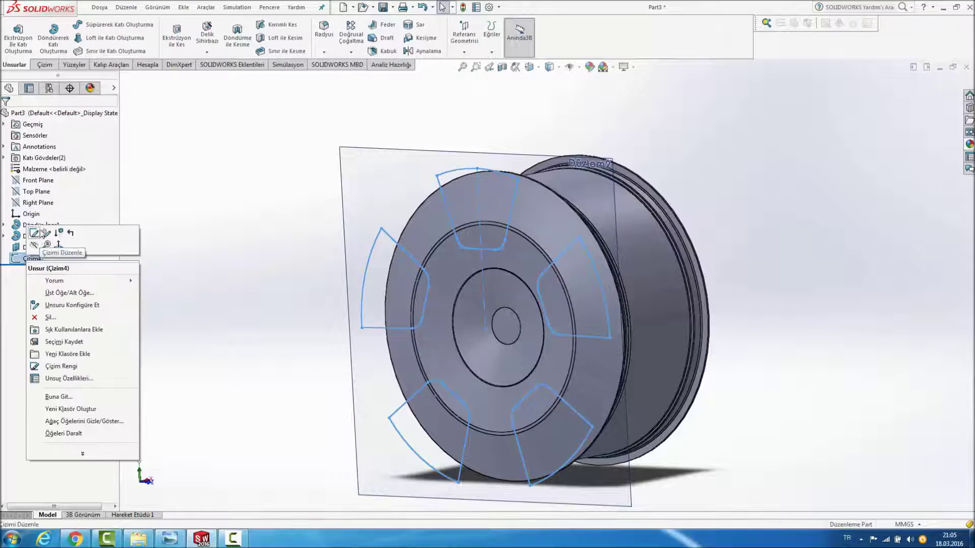
pyautogui.click(41, 234)
pyautogui.click(12, 66)
pyautogui.click(176, 38)
pyautogui.press('z')
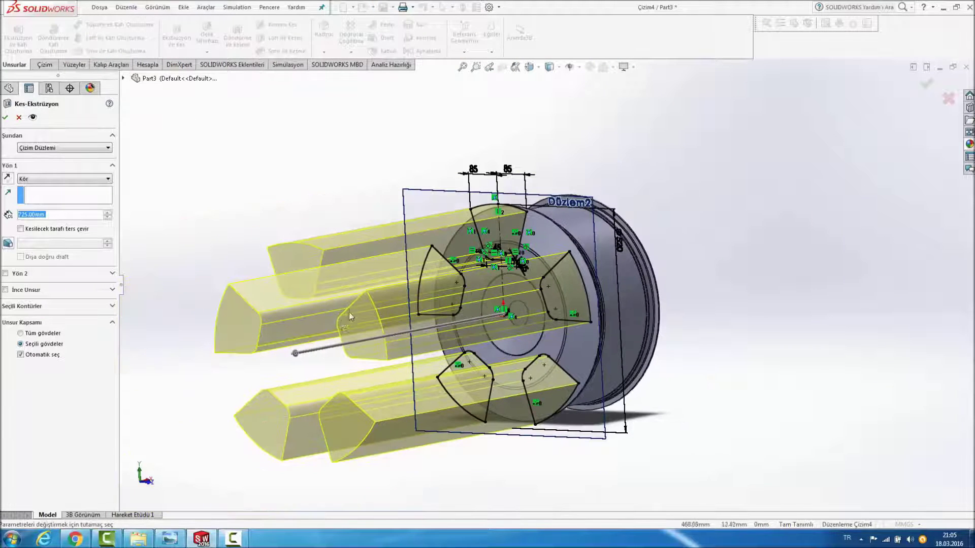
pyautogui.moveTo(302, 350); pyautogui.dragTo(690, 278)
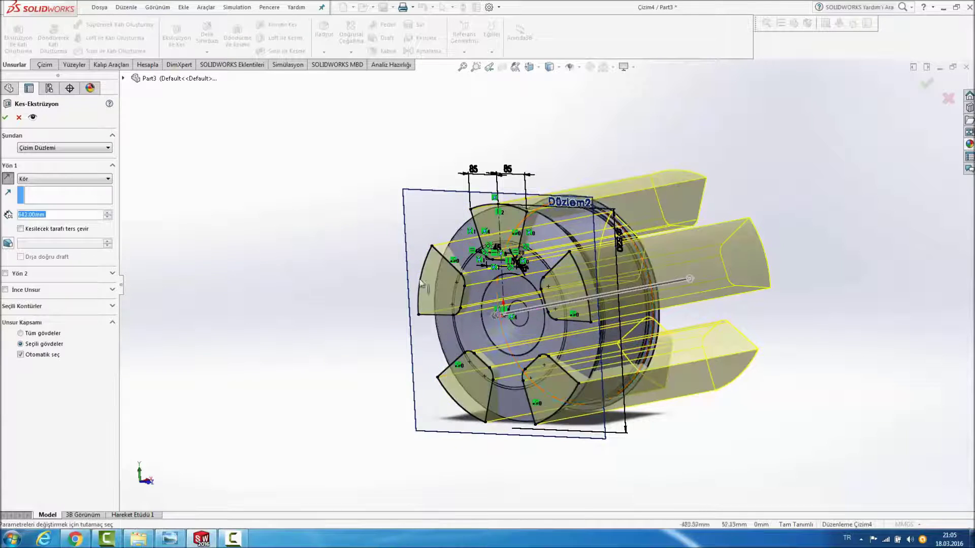
pyautogui.click(84, 181)
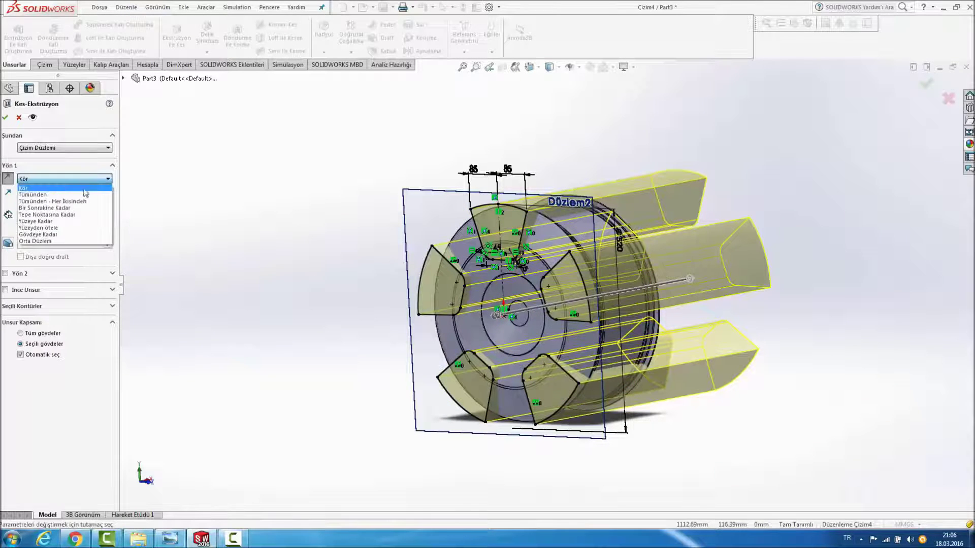
pyautogui.click(84, 211)
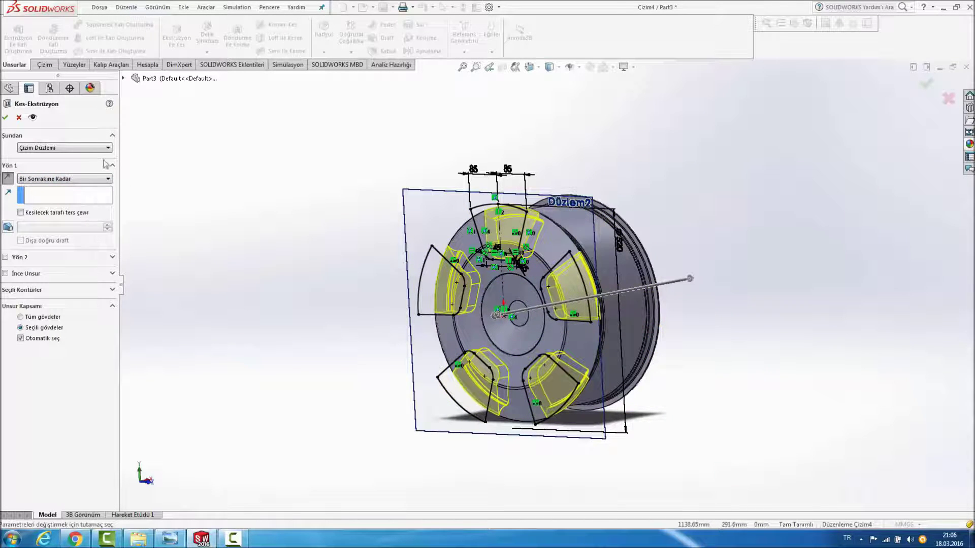
pyautogui.click(5, 117)
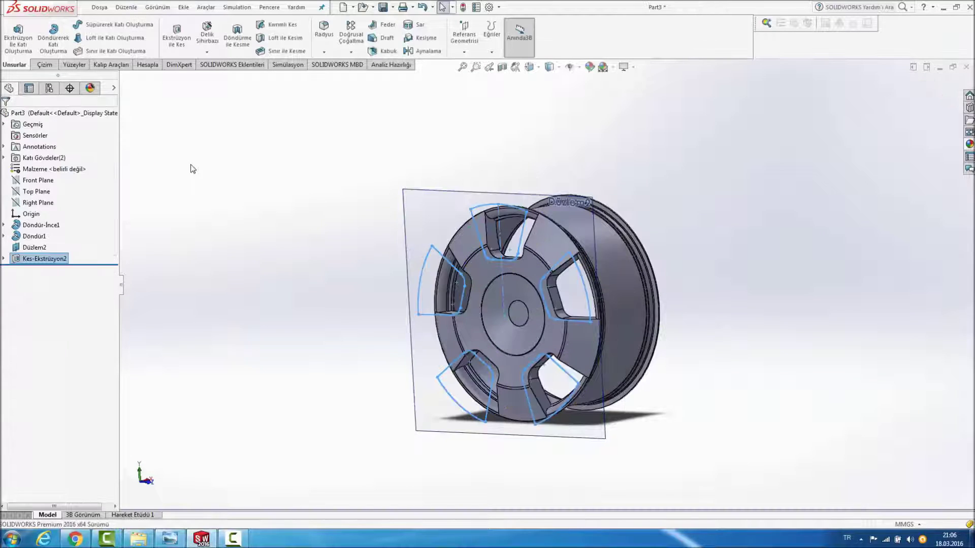
pyautogui.moveTo(217, 181)
pyautogui.mouseDown(button='middle')
pyautogui.moveTo(283, 153)
pyautogui.moveTo(281, 174)
pyautogui.moveTo(255, 202)
pyautogui.mouseUp(button='middle')
pyautogui.moveTo(262, 190); pyautogui.dragTo(264, 191, button='middle')
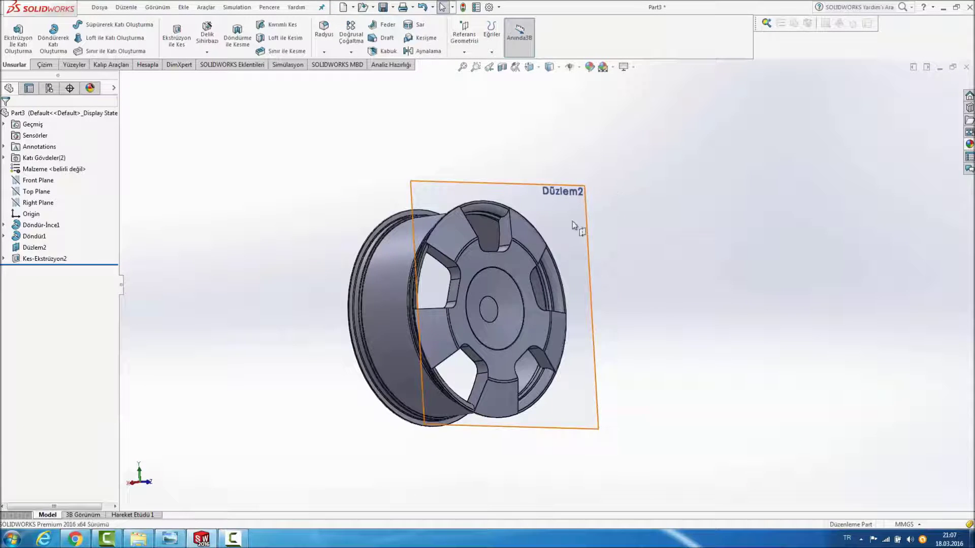
pyautogui.rightClick(572, 221)
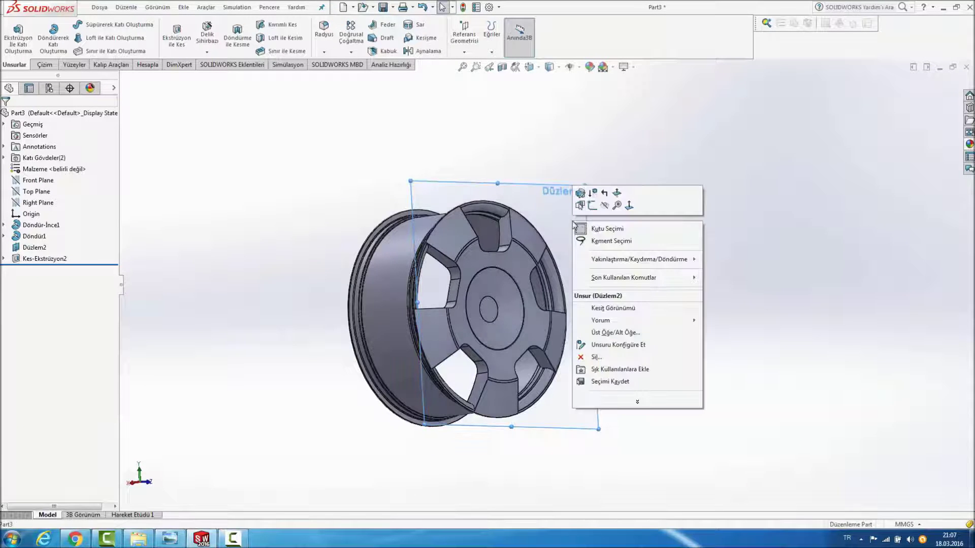
# Step: Start a face-on sketch on Düzlem2 with a vertical centerline from the rim top to the wheel centre
pyautogui.click(592, 205)
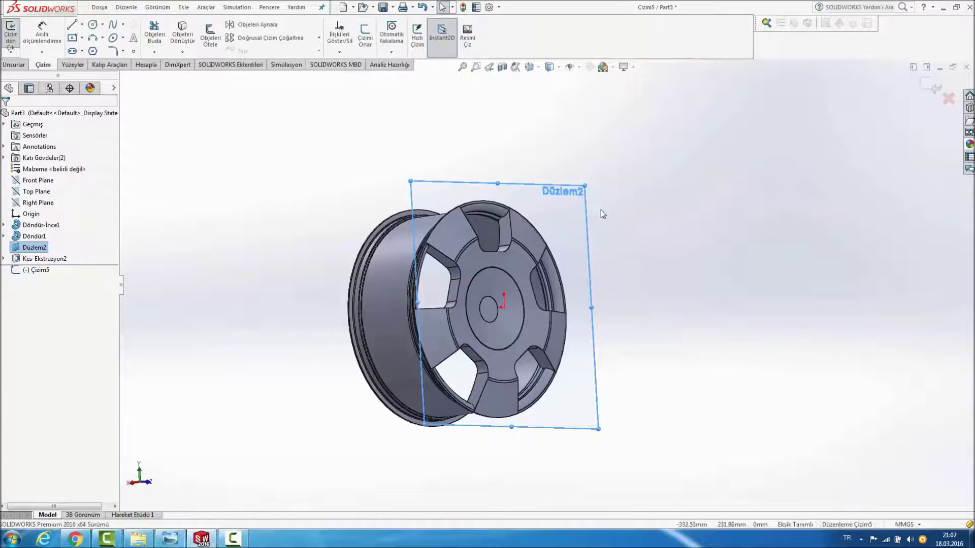
pyautogui.press('space')
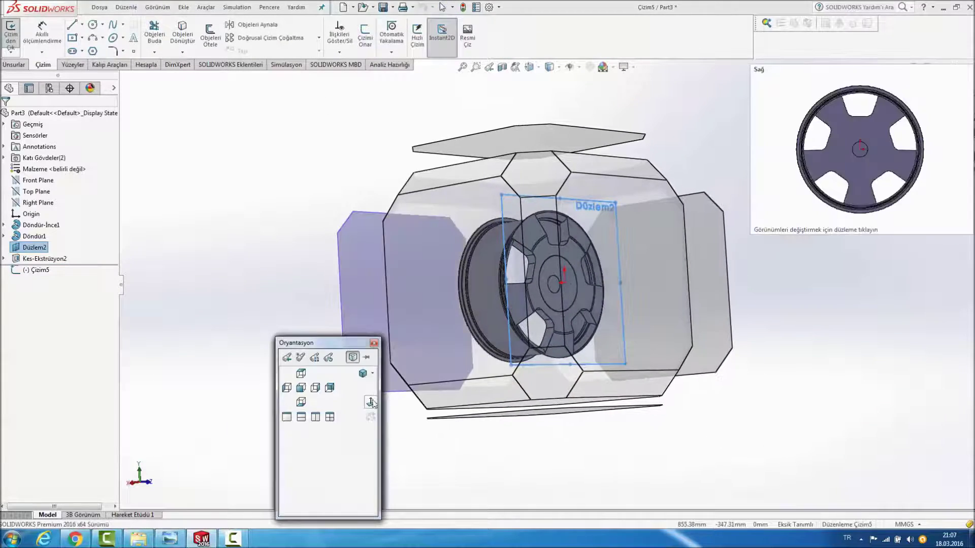
pyautogui.click(371, 404)
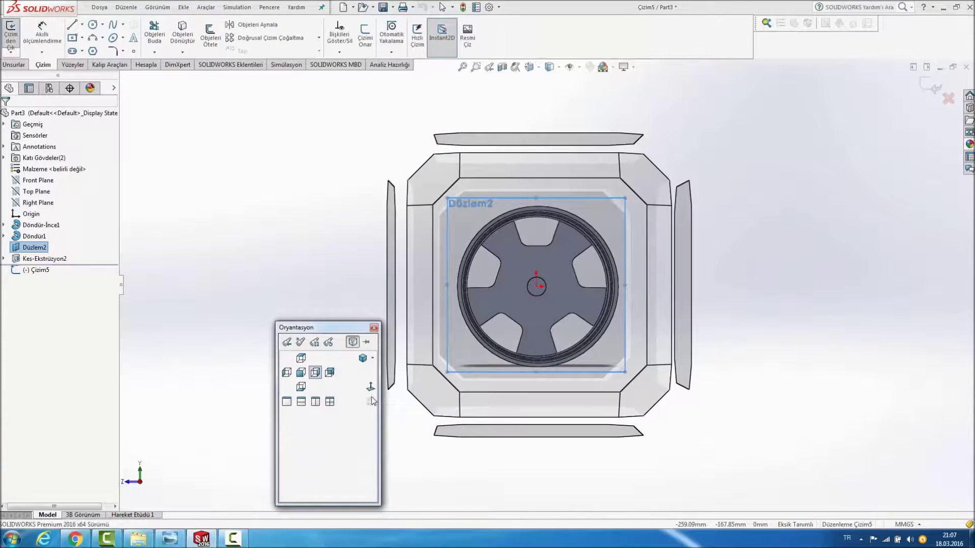
pyautogui.click(565, 251)
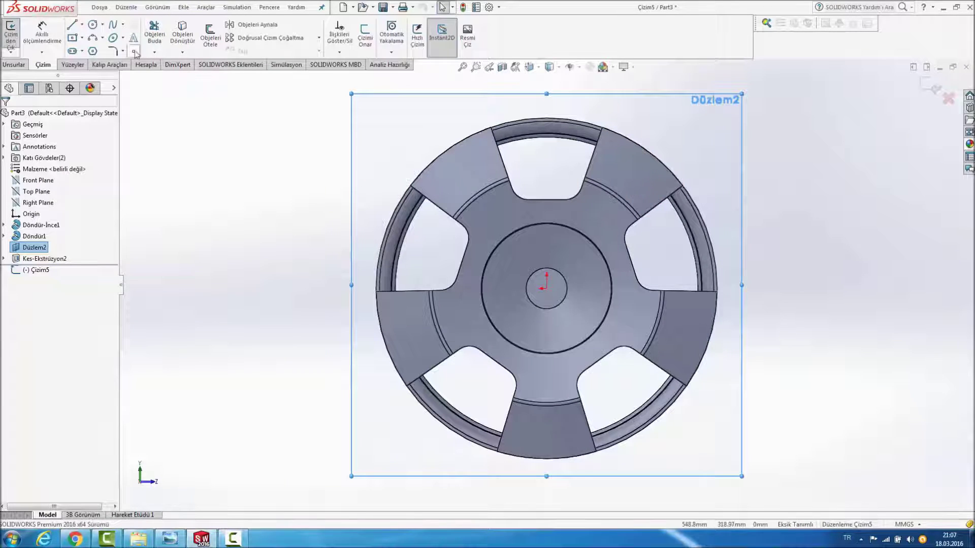
pyautogui.click(82, 25)
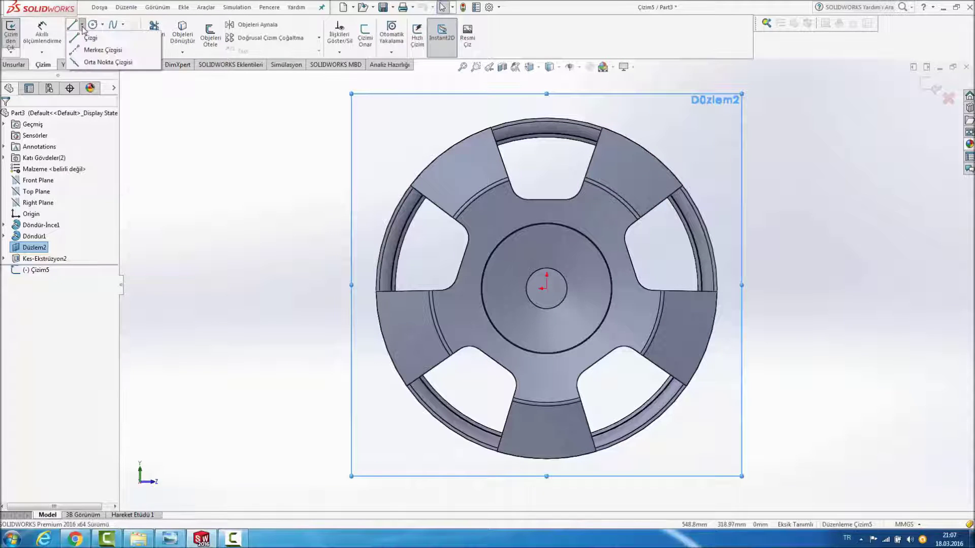
pyautogui.click(89, 51)
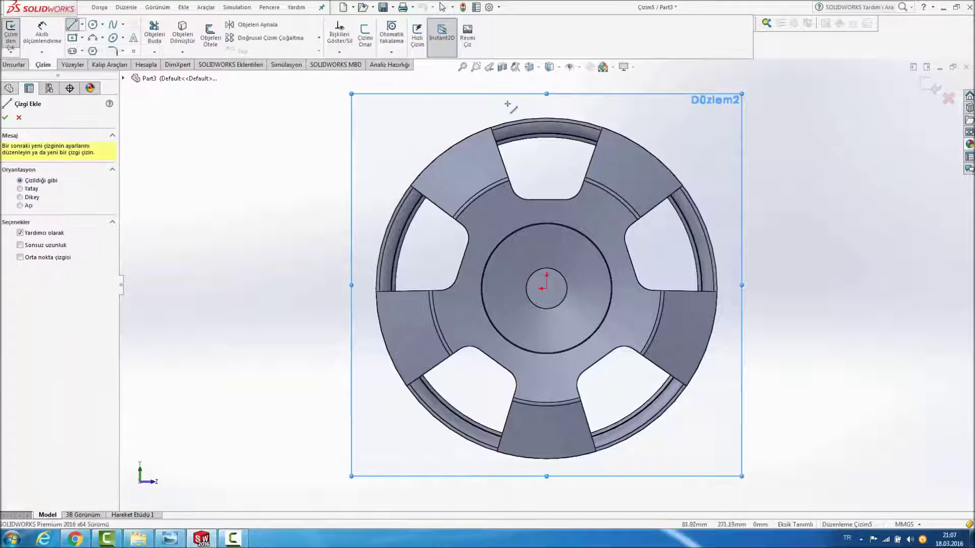
pyautogui.click(546, 118)
pyautogui.click(547, 288)
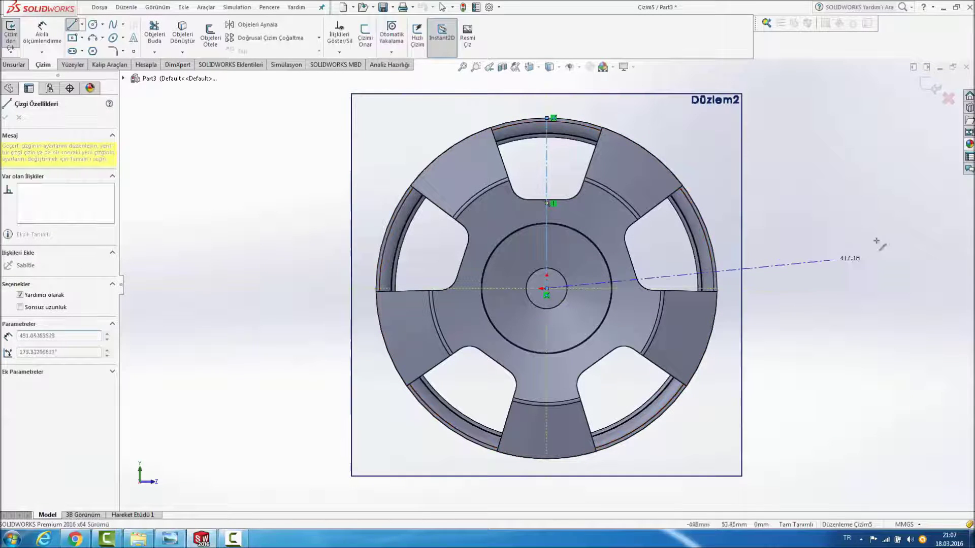
pyautogui.scroll(-1, 616, 116)
pyautogui.press('Escape')
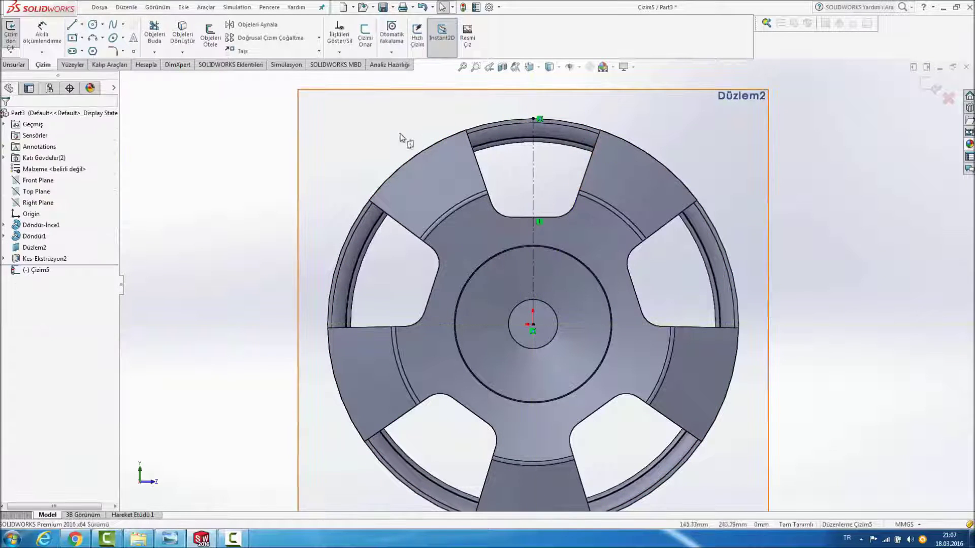
# Step: Draw a slanted four-line rectangle across the upper-left spoke, checking the reference photo
pyautogui.click(71, 28)
pyautogui.scroll(-1, 500, 193)
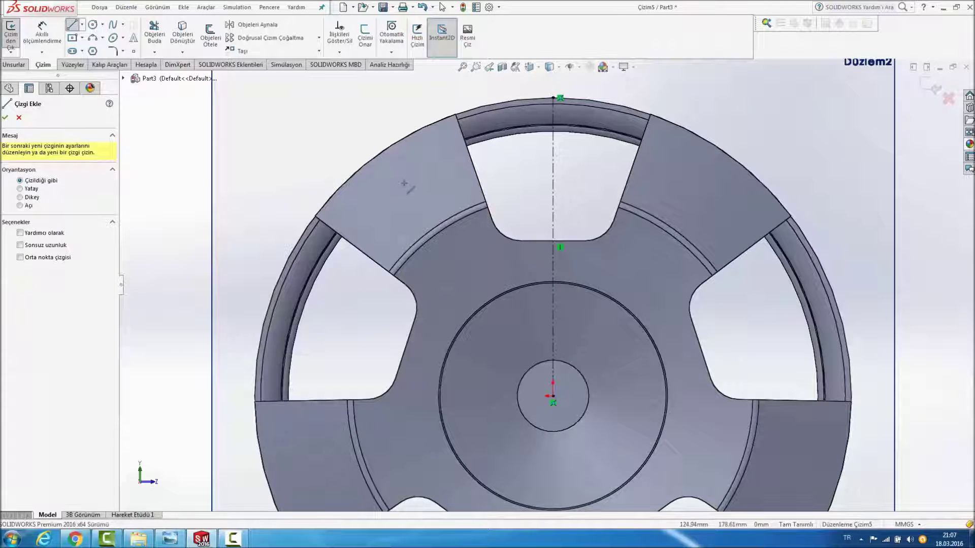
pyautogui.click(386, 195)
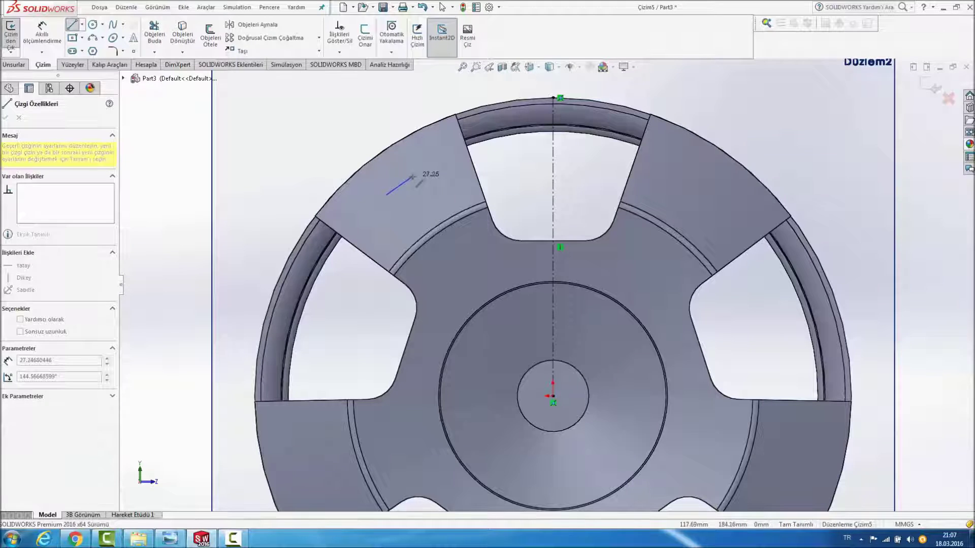
pyautogui.click(412, 177)
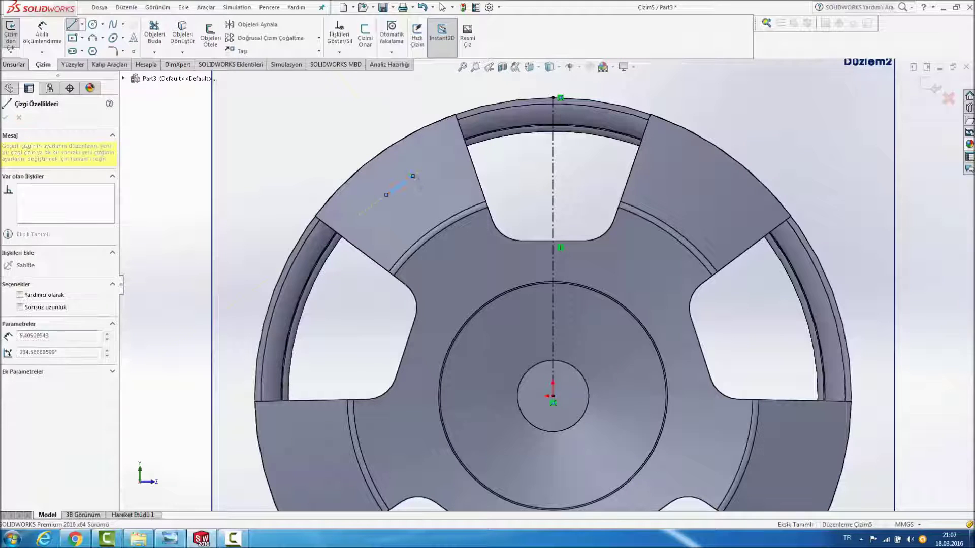
pyautogui.click(482, 273)
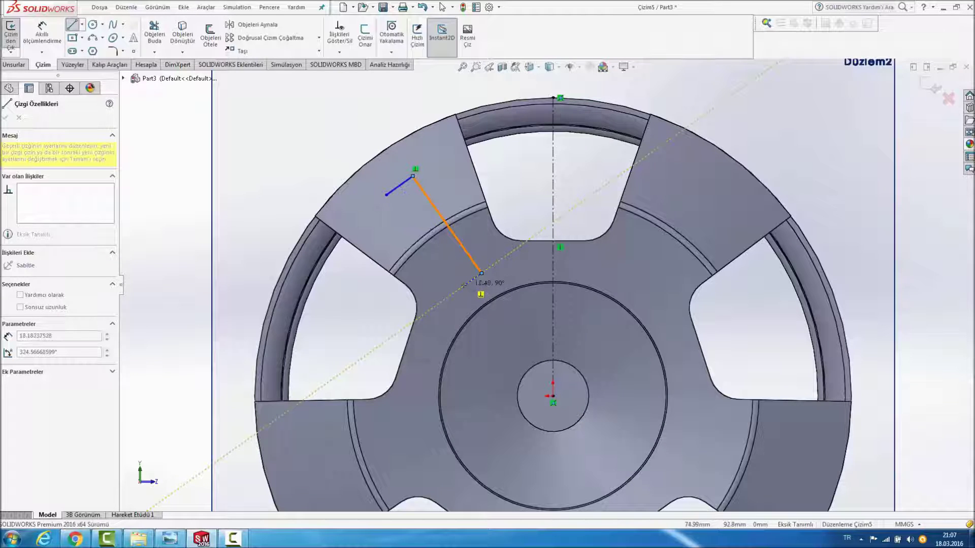
pyautogui.click(455, 292)
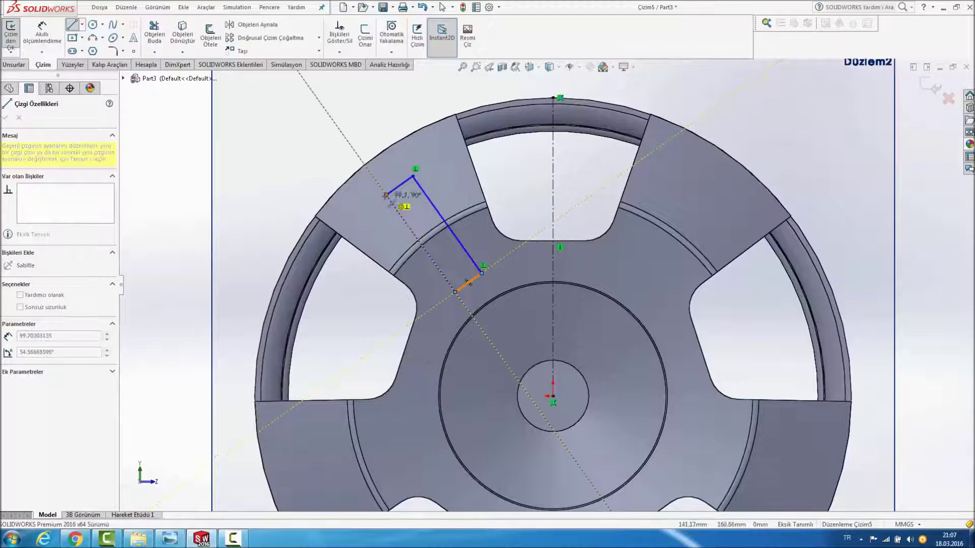
pyautogui.click(386, 195)
pyautogui.press('Escape')
pyautogui.press('Escape')
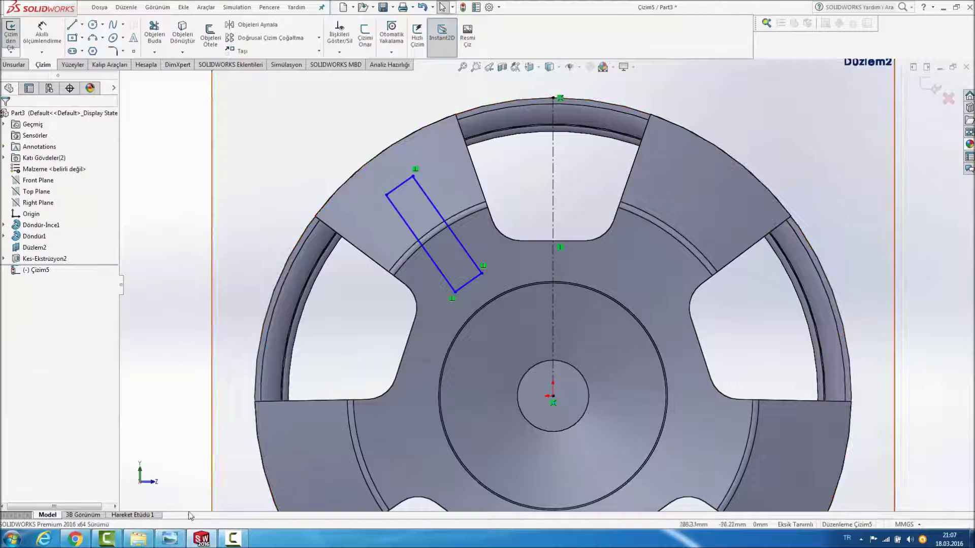
pyautogui.click(174, 542)
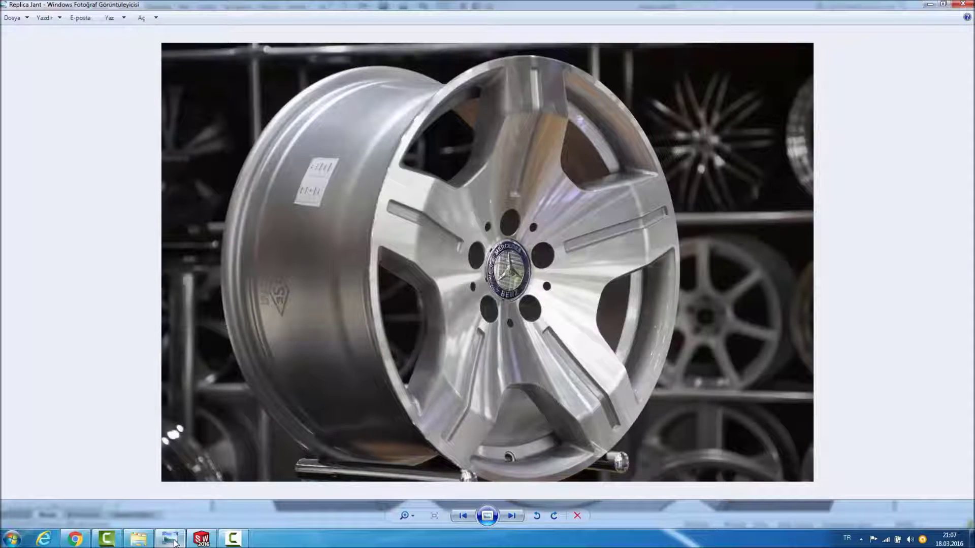
pyautogui.click(174, 542)
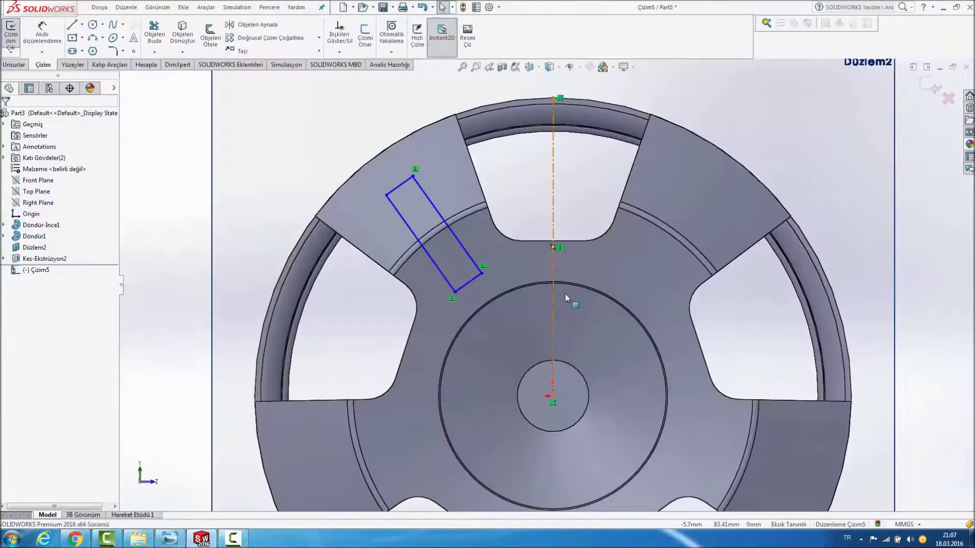
# Step: Dimension the rectangle's short edge to 20 mm width
pyautogui.click(42, 35)
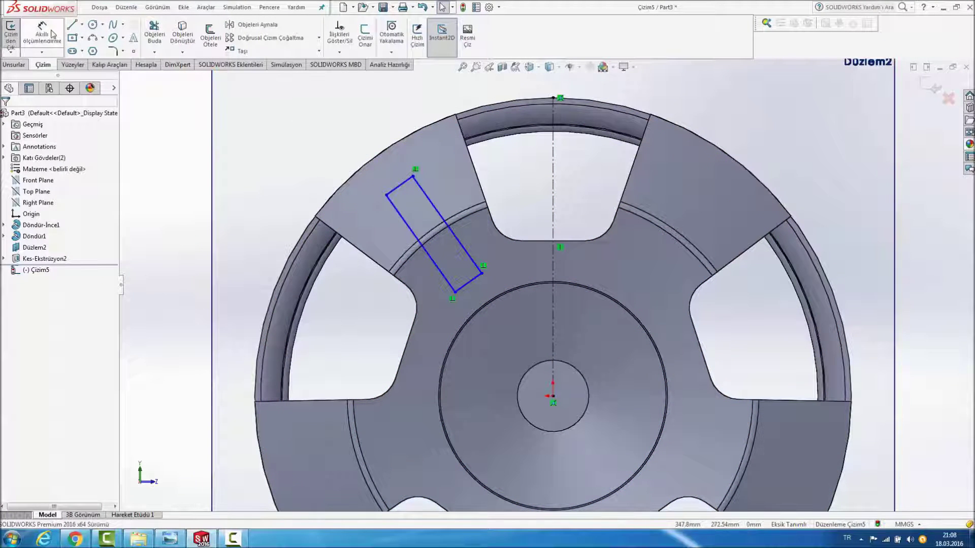
pyautogui.click(400, 188)
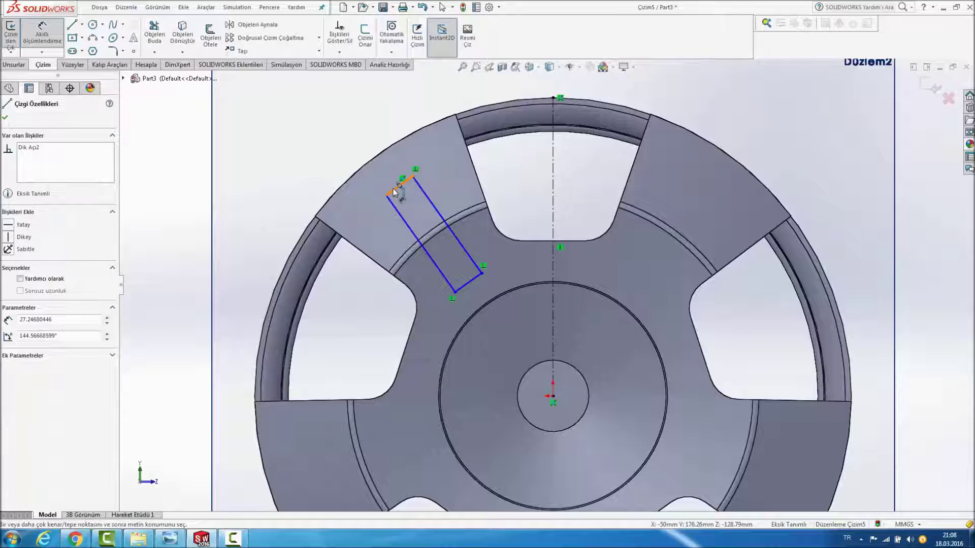
pyautogui.click(387, 184)
pyautogui.click(399, 188)
pyautogui.click(390, 185)
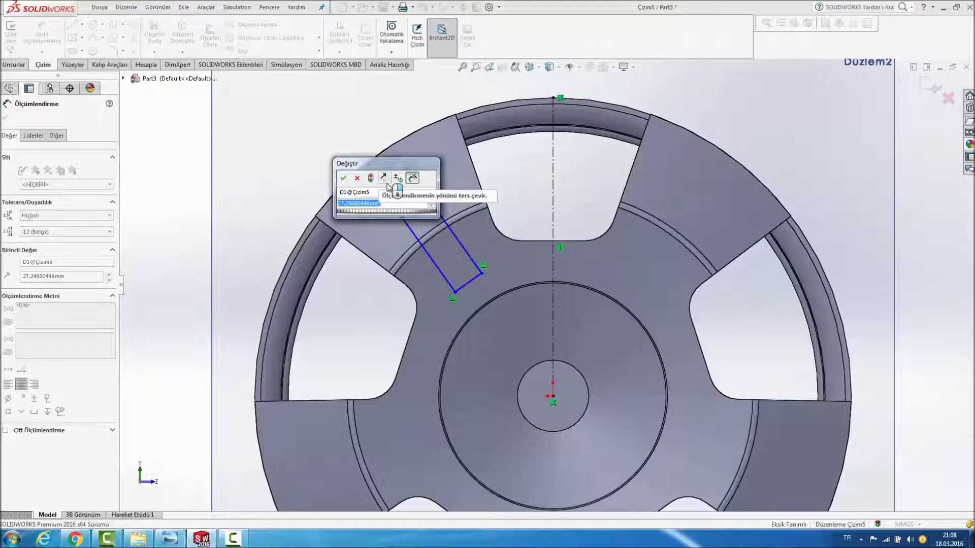
pyautogui.write('20')
pyautogui.press('Return')
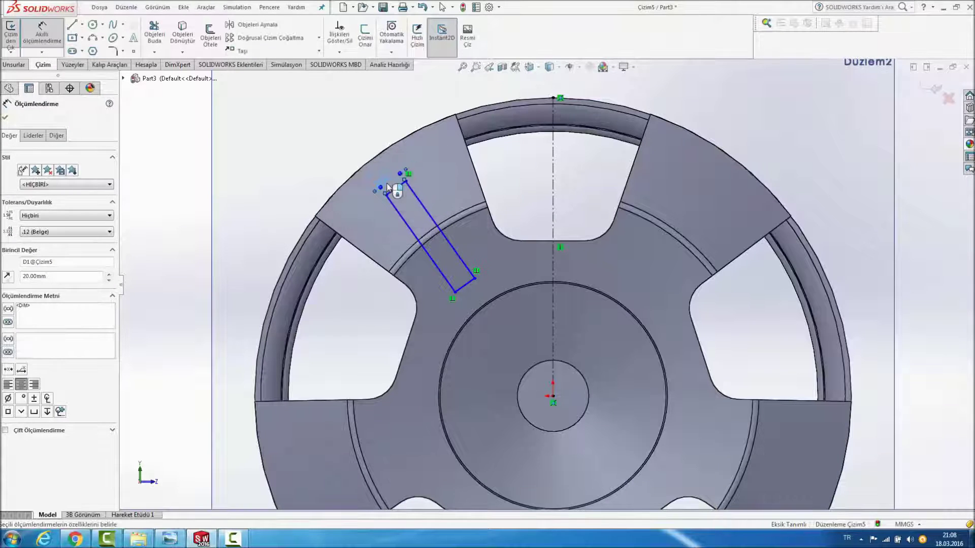
# Step: Dimension the rectangle's long edge to 100 mm length
pyautogui.scroll(-1, 510, 188)
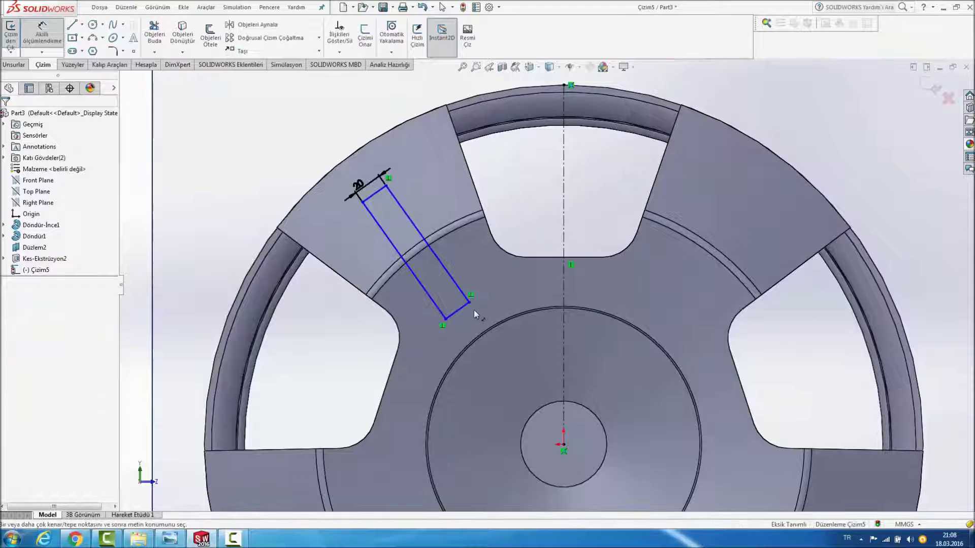
pyautogui.click(461, 307)
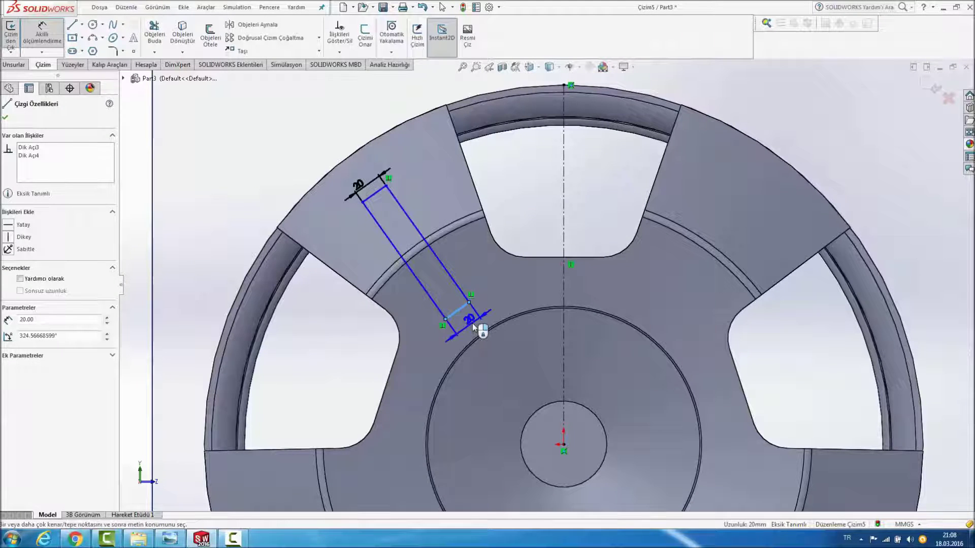
pyautogui.press('Escape')
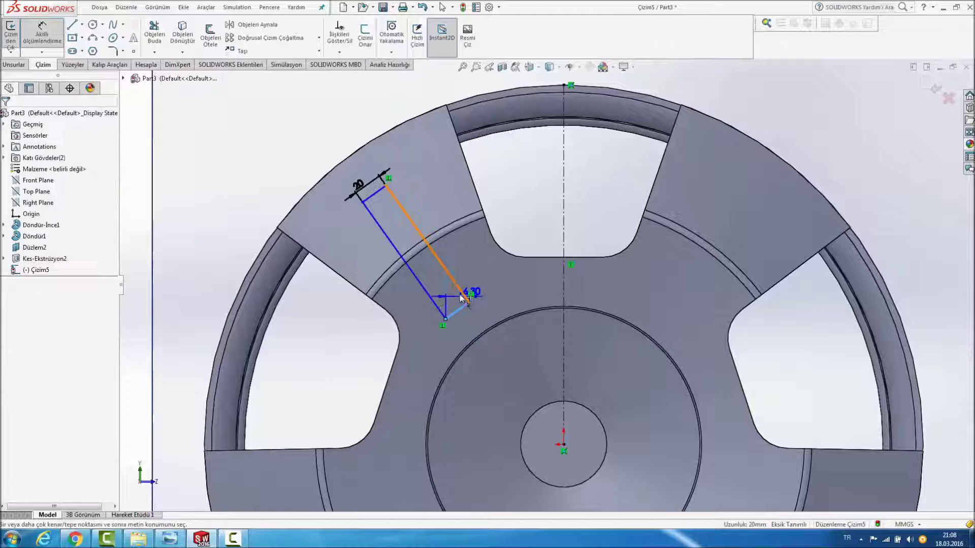
pyautogui.click(443, 263)
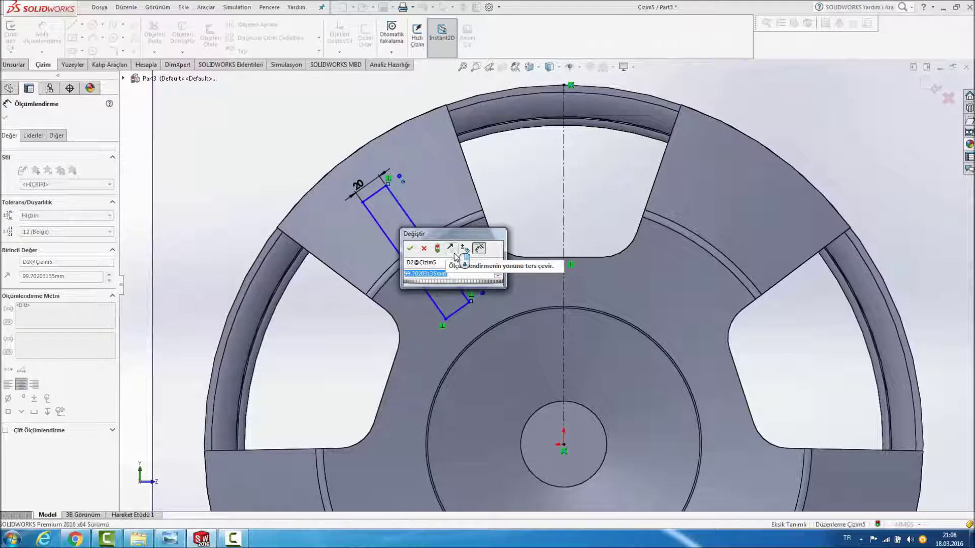
pyautogui.write('10')
pyautogui.press('Return')
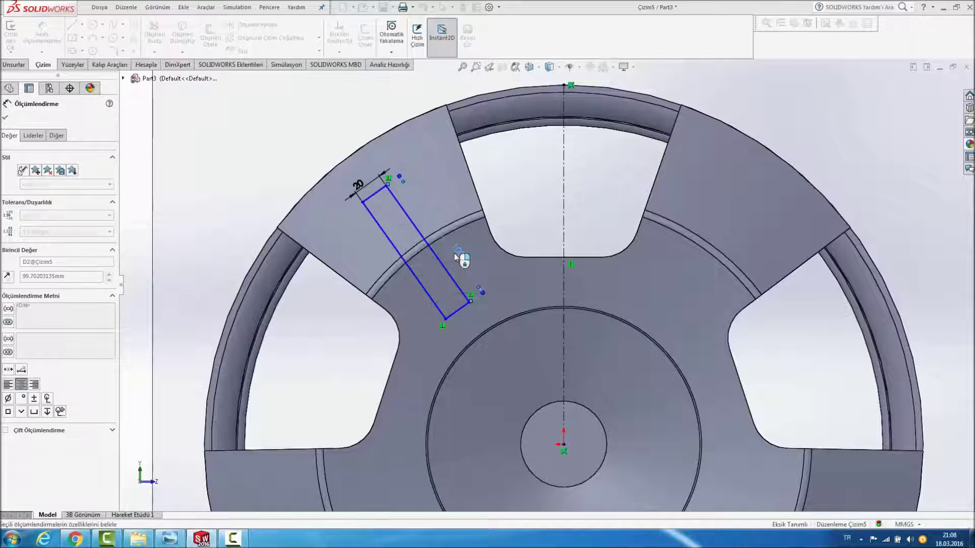
# Step: Dimension the rectangle's lower corner 90 mm vertically from the sketch origin
pyautogui.click(564, 444)
pyautogui.moveTo(445, 320); pyautogui.dragTo(513, 333)
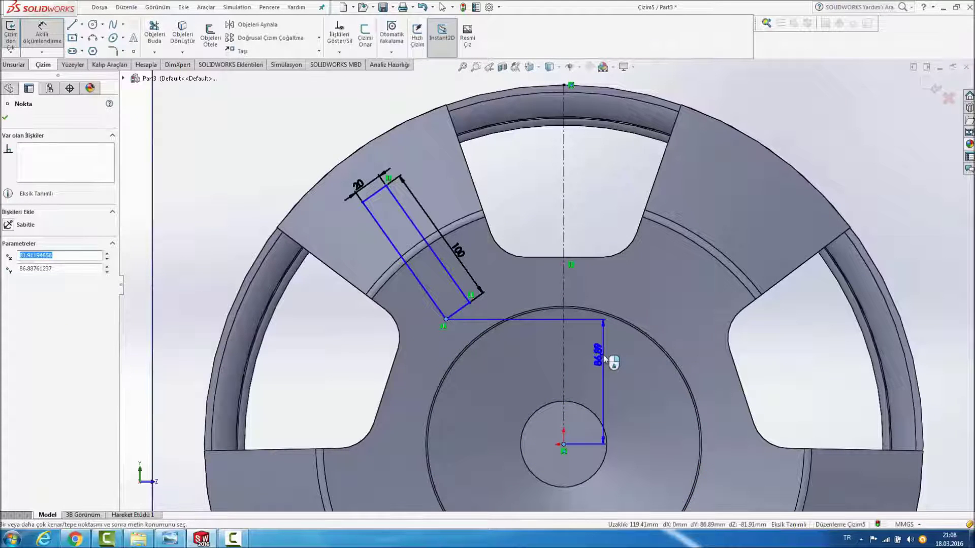
pyautogui.click(604, 358)
pyautogui.write('90')
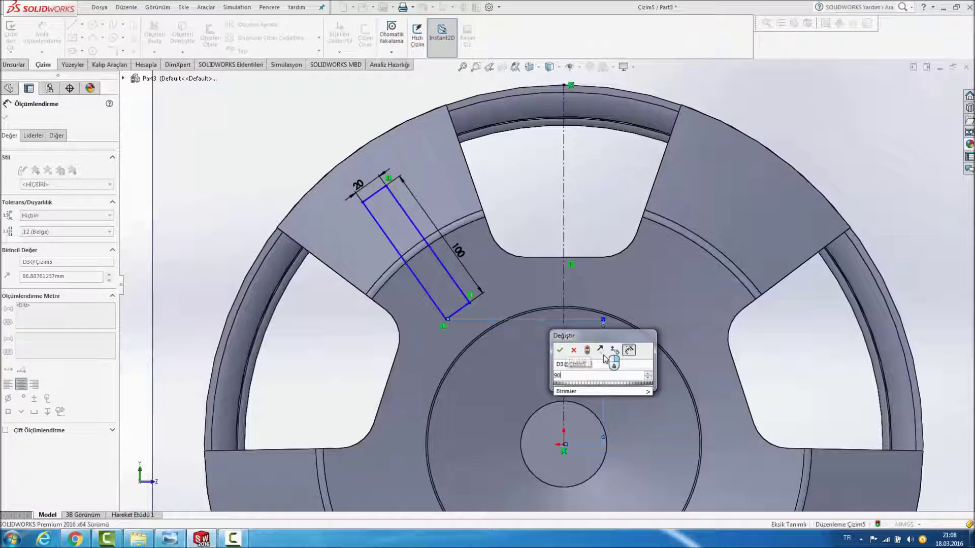
pyautogui.press('Return')
pyautogui.press('Escape')
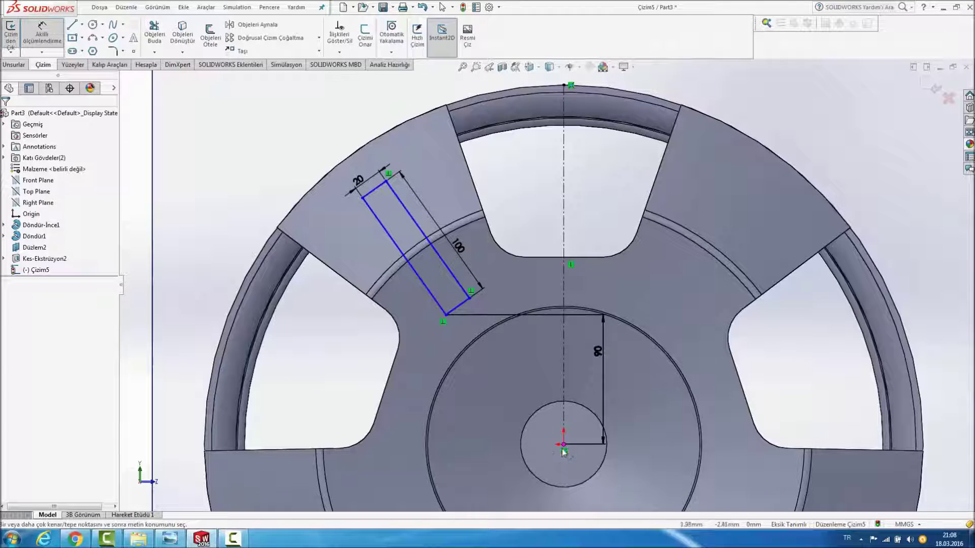
# Step: Add the lower corner's horizontal distance dimension from the wheel centre
pyautogui.click(563, 445)
pyautogui.moveTo(448, 320); pyautogui.dragTo(510, 347)
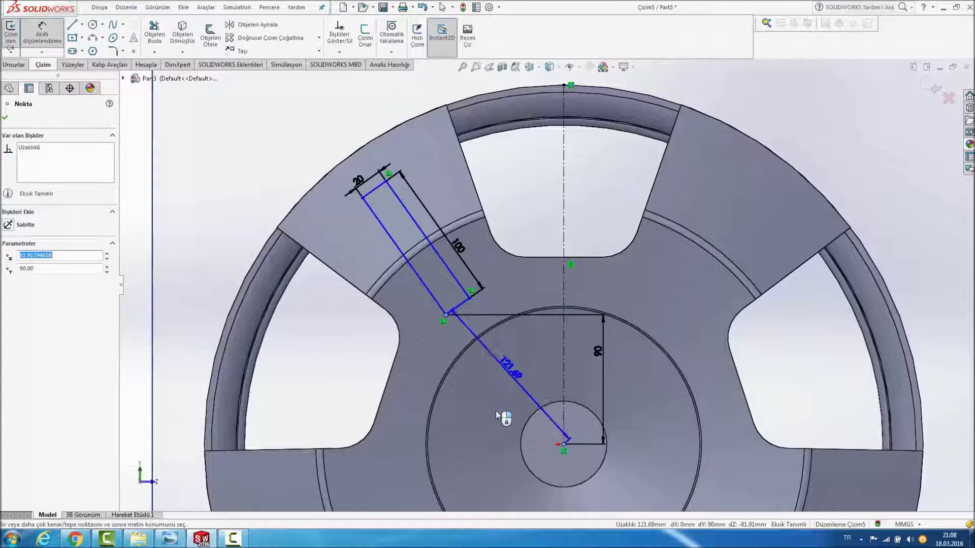
pyautogui.click(503, 471)
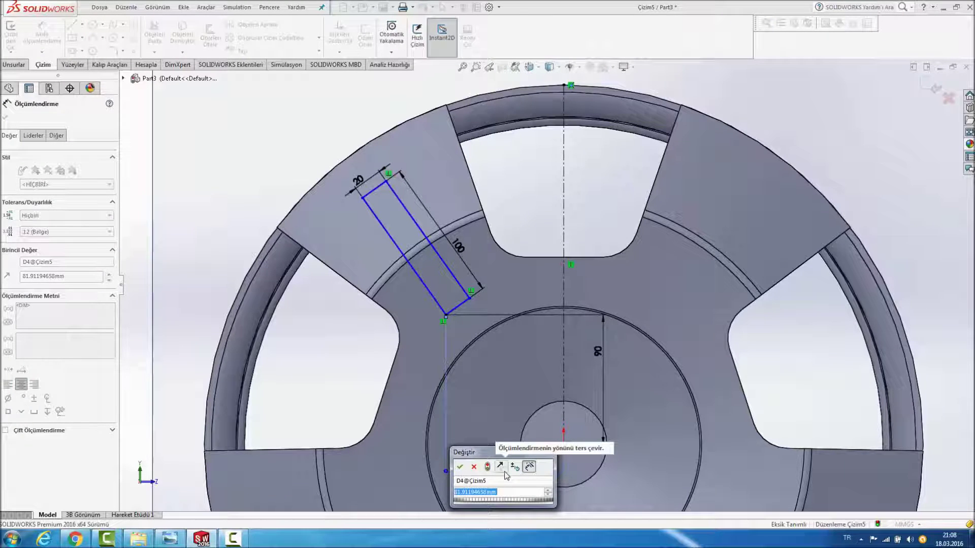
pyautogui.write('85')
pyautogui.press('Return')
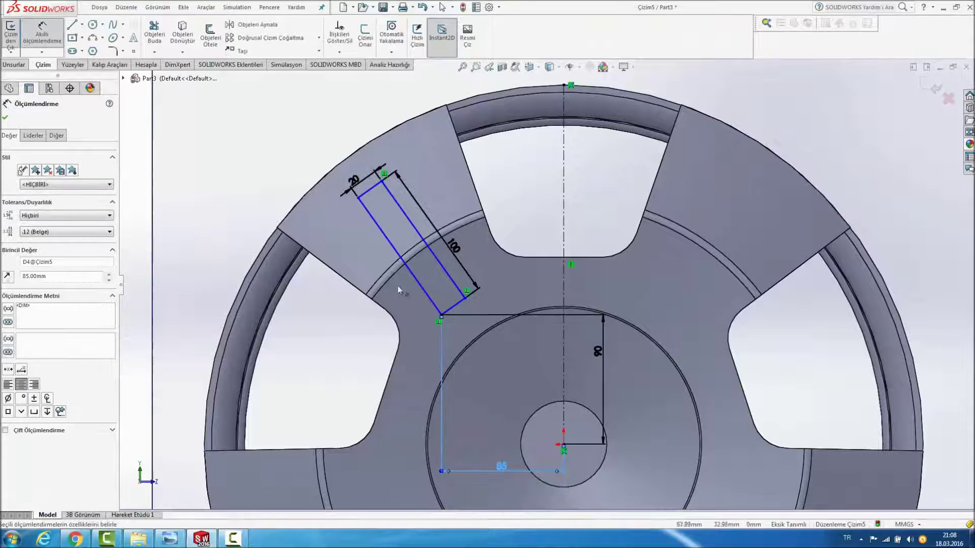
pyautogui.press('Escape')
pyautogui.scroll(1, 330, 299)
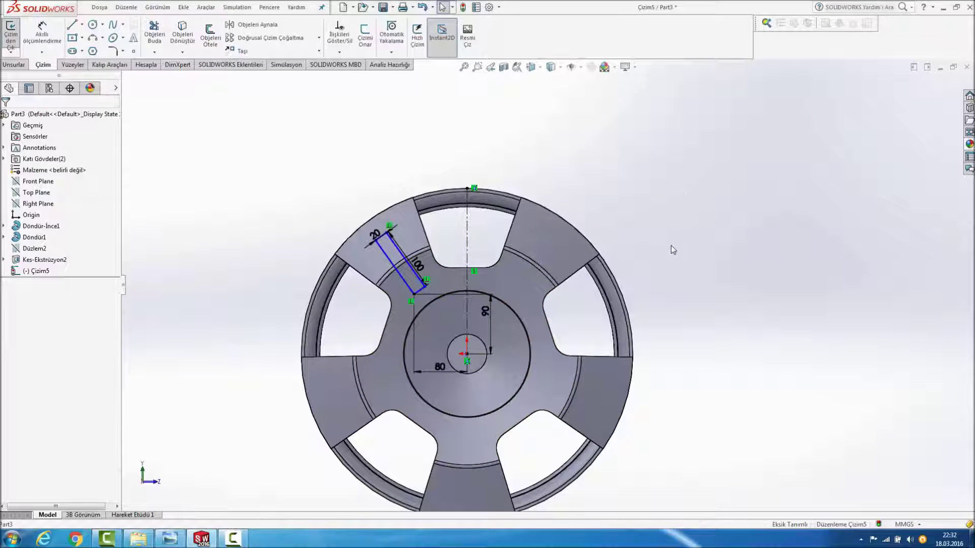
pyautogui.scroll(-1, 668, 256)
pyautogui.scroll(3, 257, 235)
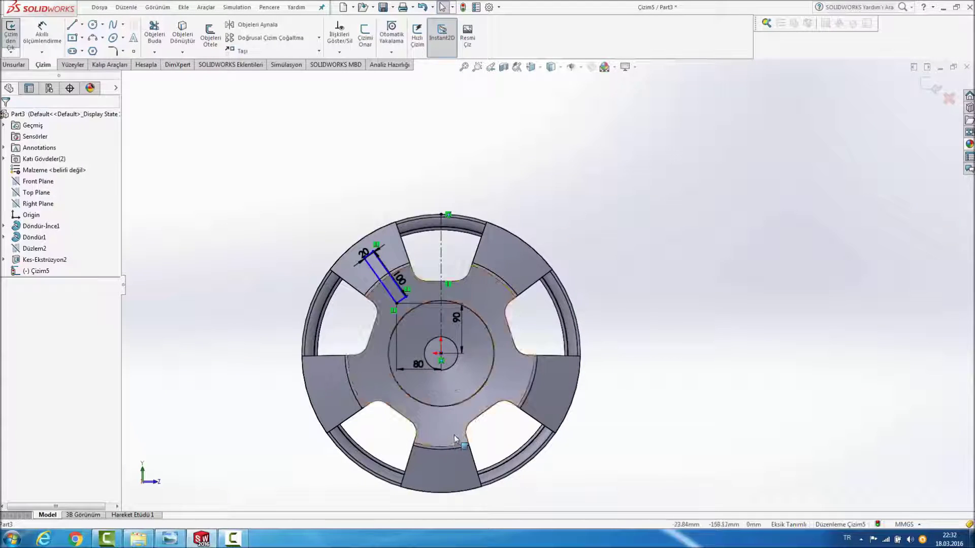
pyautogui.scroll(-3, 455, 439)
pyautogui.click(14, 65)
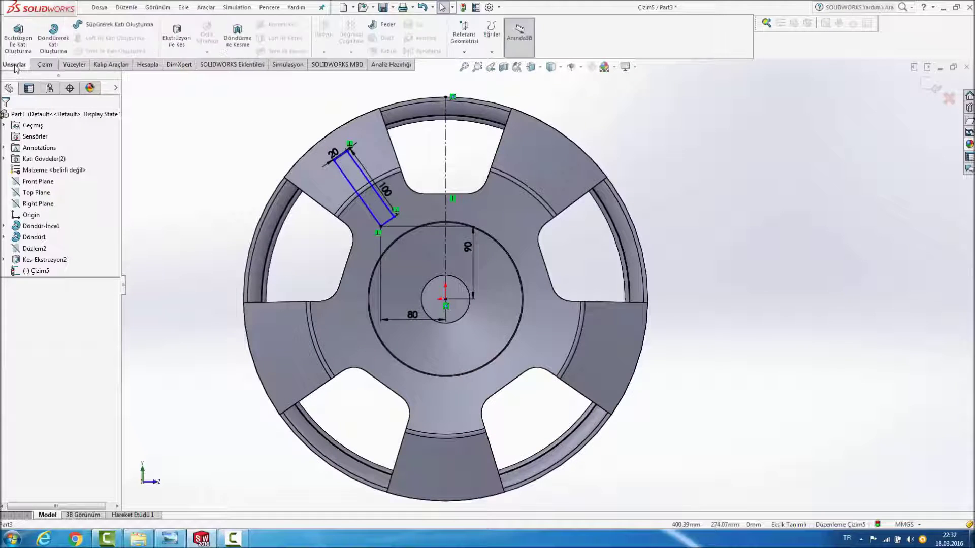
pyautogui.click(172, 42)
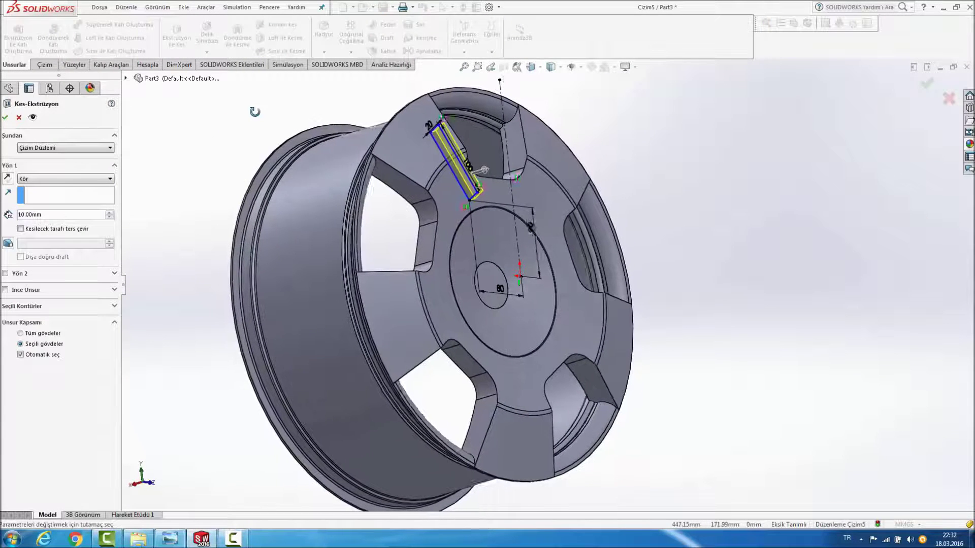
pyautogui.click(8, 178)
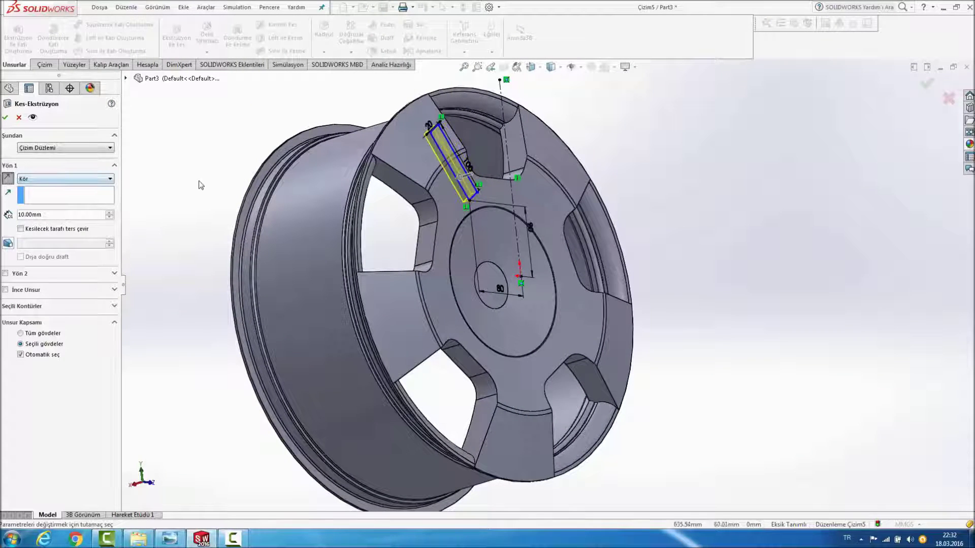
pyautogui.scroll(-2, 394, 188)
pyautogui.scroll(-2, 470, 200)
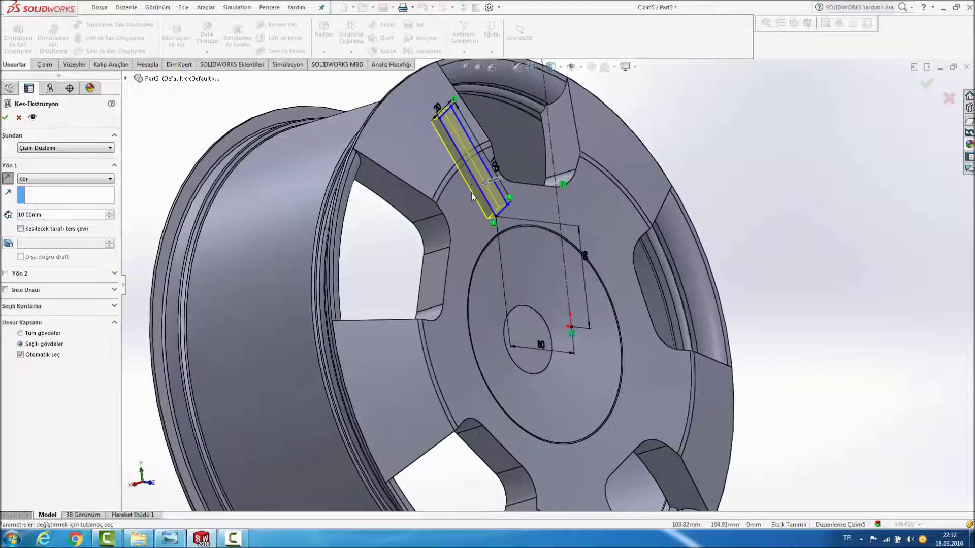
pyautogui.click(72, 182)
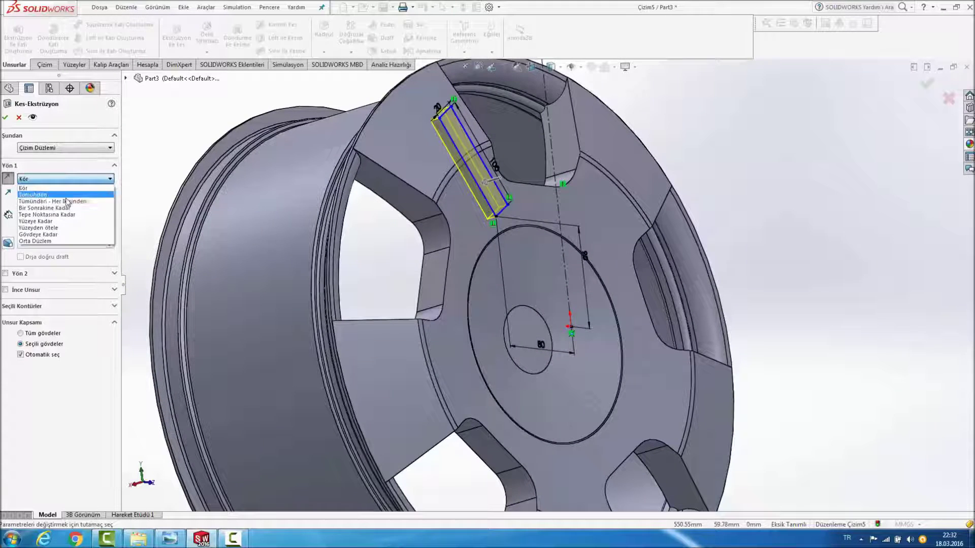
pyautogui.click(71, 228)
pyautogui.click(465, 220)
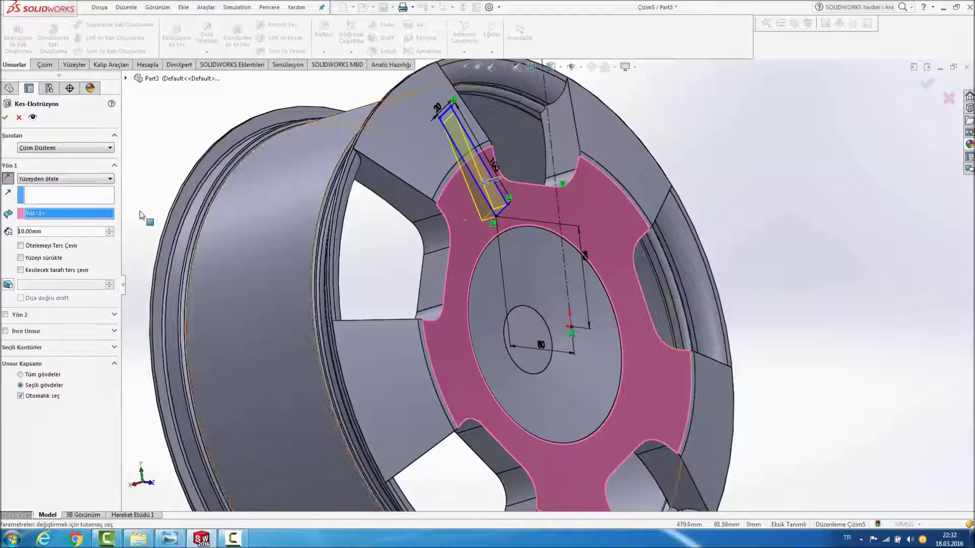
pyautogui.click(66, 199)
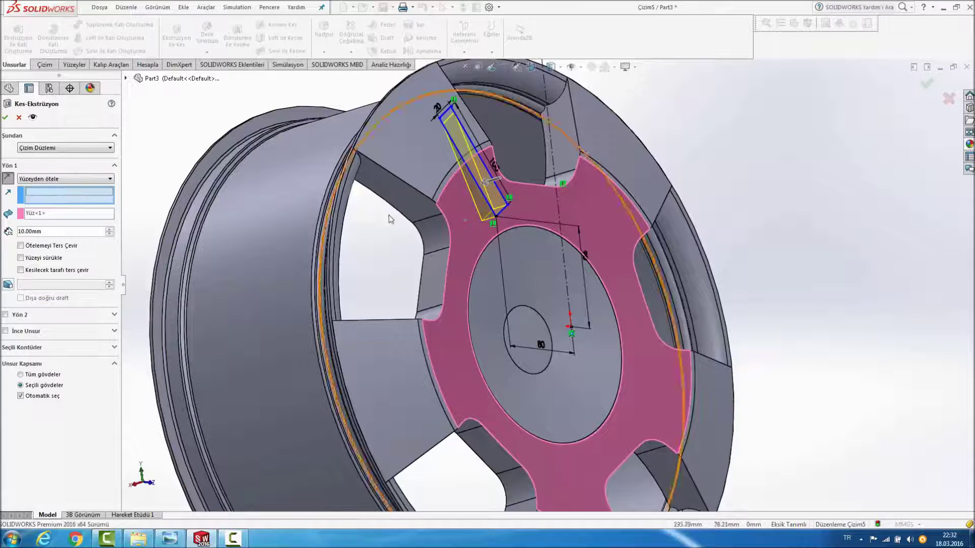
pyautogui.click(454, 217)
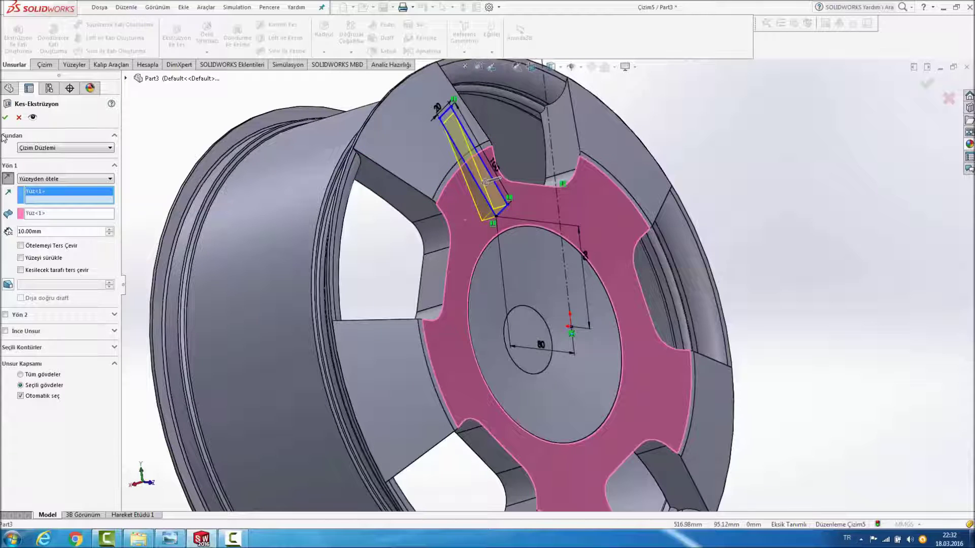
pyautogui.rightClick(43, 197)
pyautogui.click(64, 210)
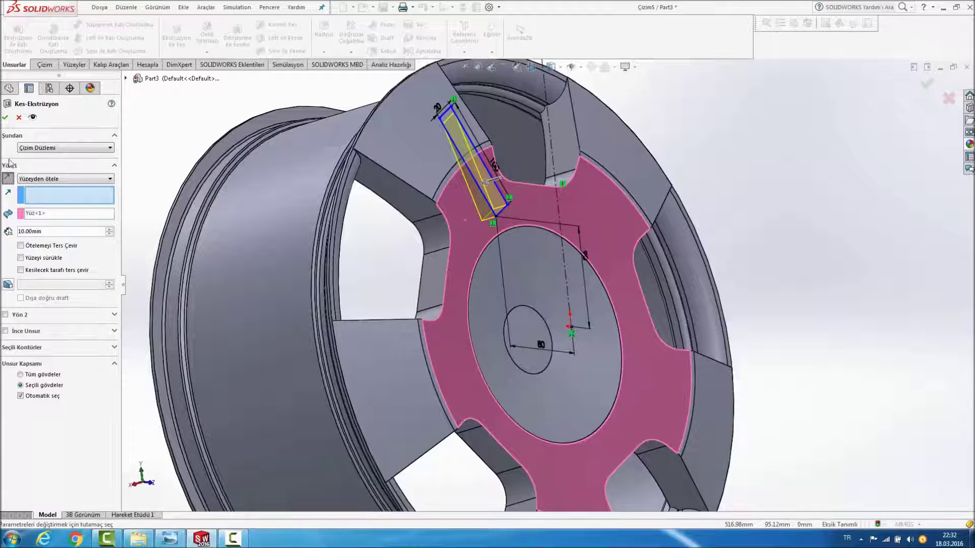
pyautogui.write('3')
pyautogui.press('Return')
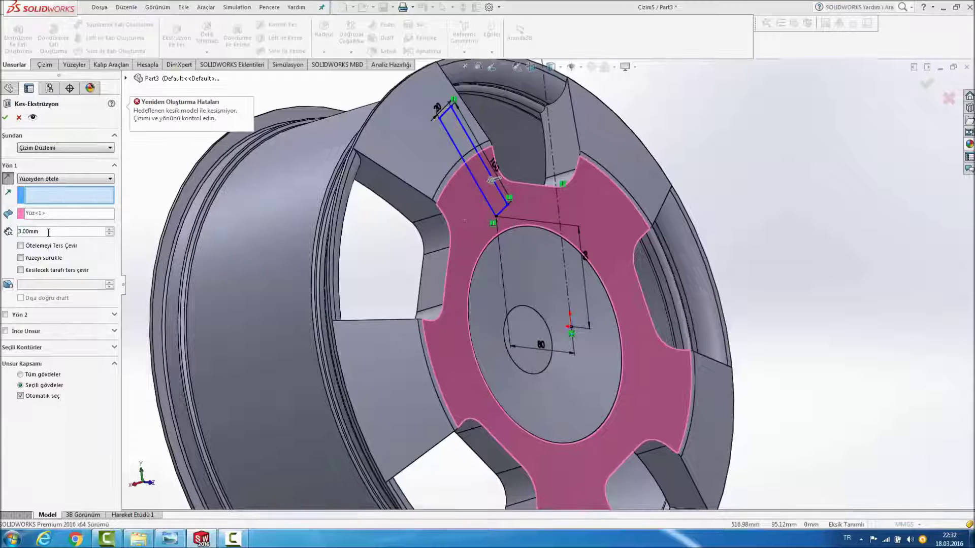
pyautogui.click(19, 118)
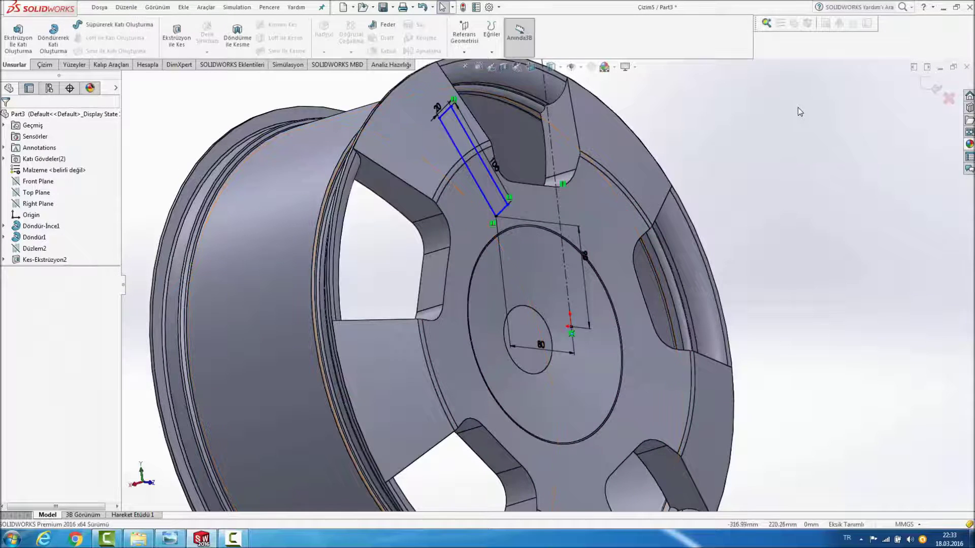
pyautogui.press('f')
# Step: Exit the slot sketch and reopen the revolve feature's profile sketch for editing
pyautogui.click(935, 89)
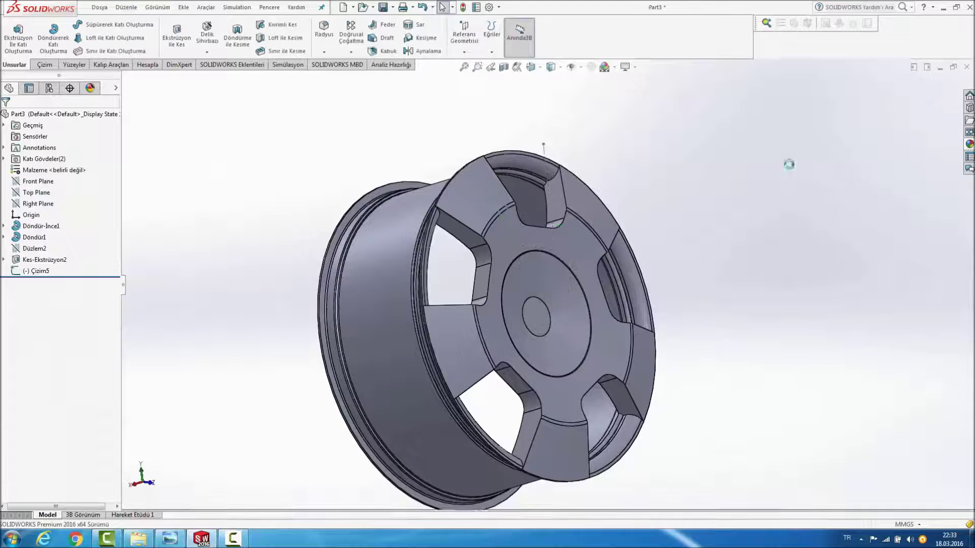
pyautogui.hotkey('ctrl', '3')
pyautogui.scroll(-3, 583, 241)
pyautogui.scroll(-3, 558, 249)
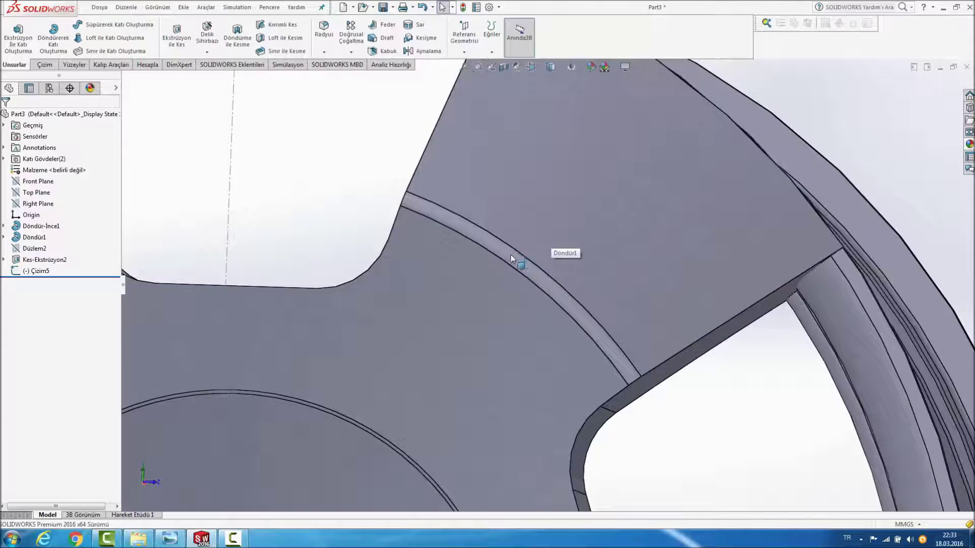
pyautogui.click(510, 254)
pyautogui.scroll(5, 433, 239)
pyautogui.click(208, 229)
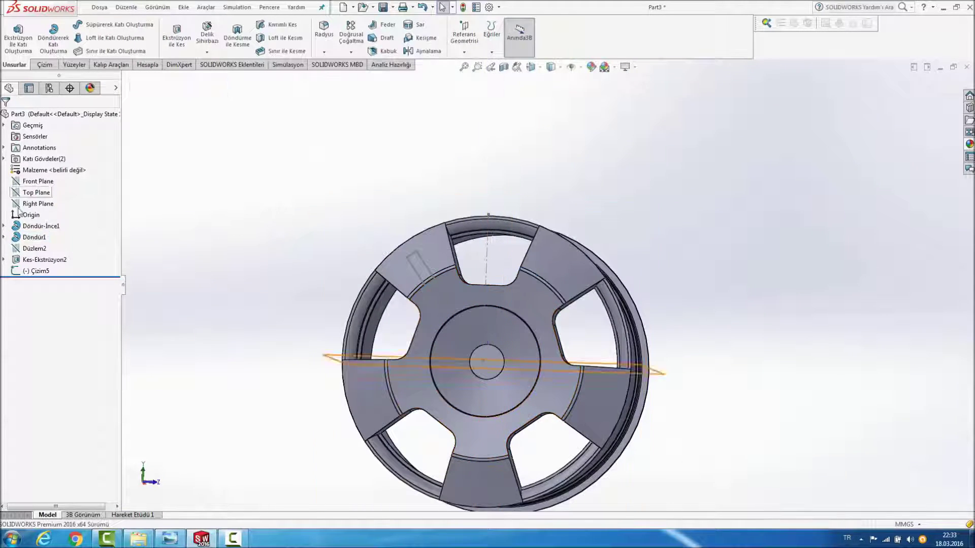
pyautogui.rightClick(34, 237)
pyautogui.click(47, 219)
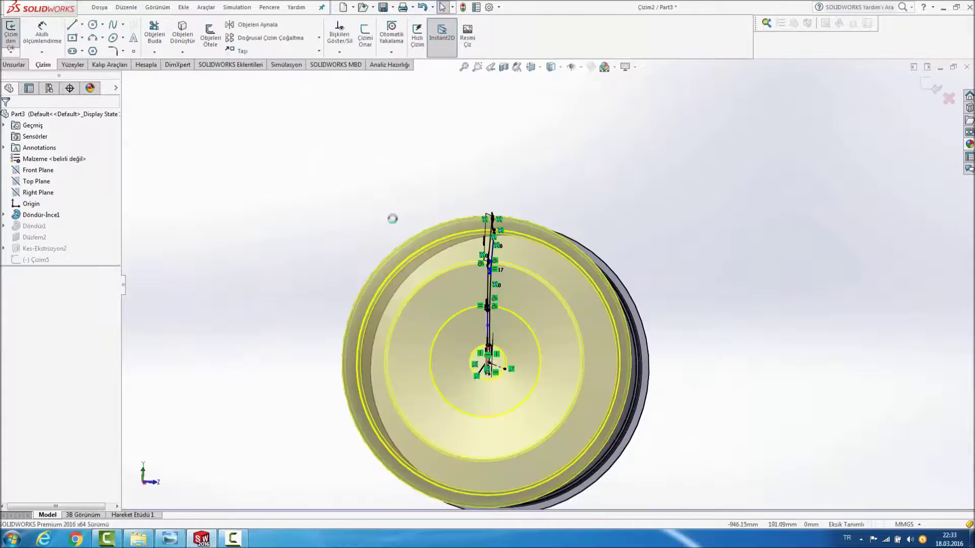
# Step: View the profile sketch face-on and delete the small rounded corner arc
pyautogui.press('space')
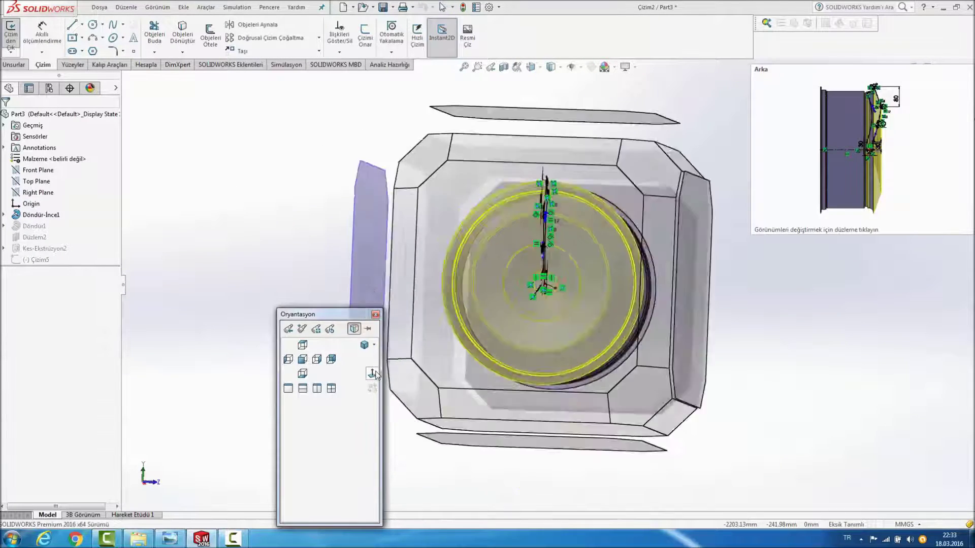
pyautogui.click(373, 374)
pyautogui.scroll(-3, 495, 209)
pyautogui.scroll(-3, 477, 235)
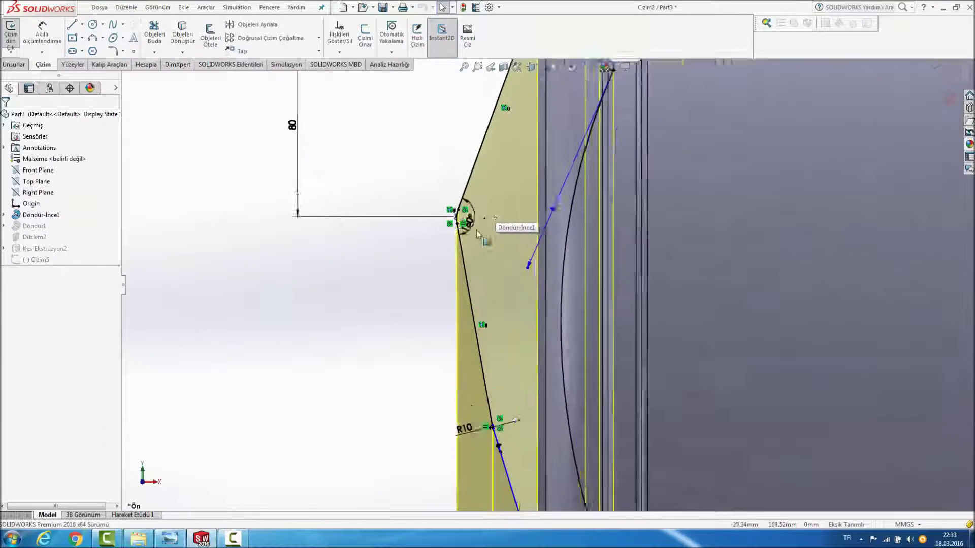
pyautogui.scroll(-3, 482, 236)
pyautogui.scroll(-3, 473, 247)
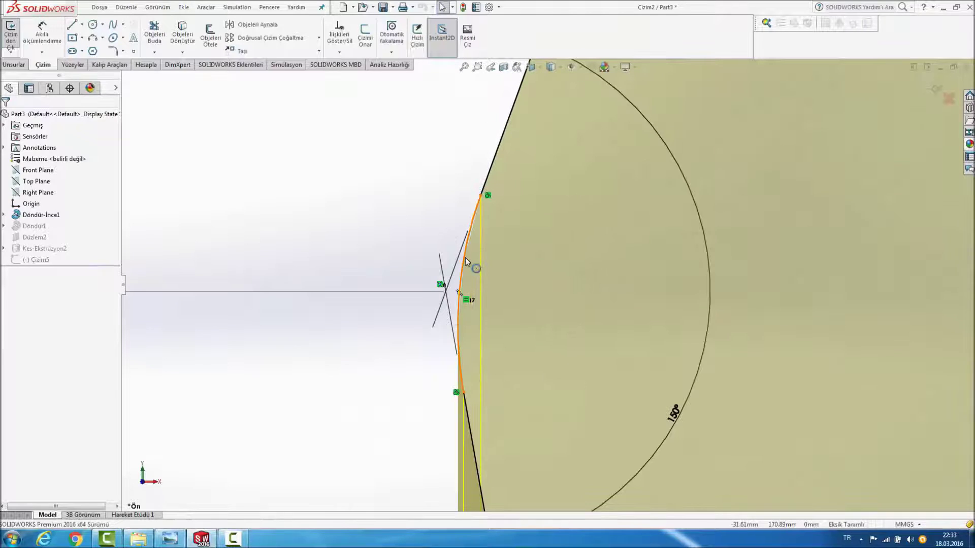
pyautogui.click(465, 260)
pyautogui.press('Delete')
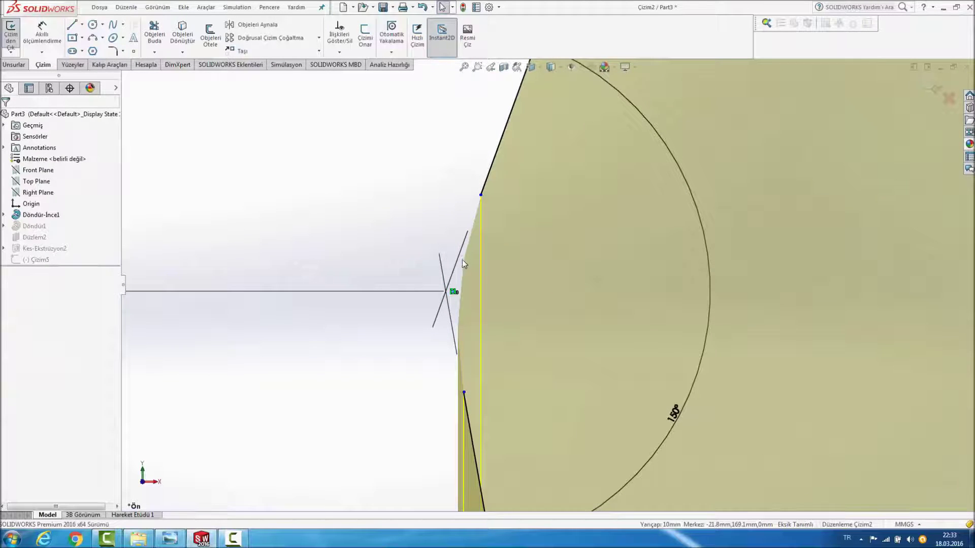
# Step: Extend both profile lines to meet at a sharp 150° corner and rebuild the wheel
pyautogui.click(155, 33)
pyautogui.click(464, 413)
pyautogui.click(492, 175)
pyautogui.moveTo(373, 430)
pyautogui.mouseDown()
pyautogui.moveTo(420, 393)
pyautogui.moveTo(445, 214)
pyautogui.mouseUp()
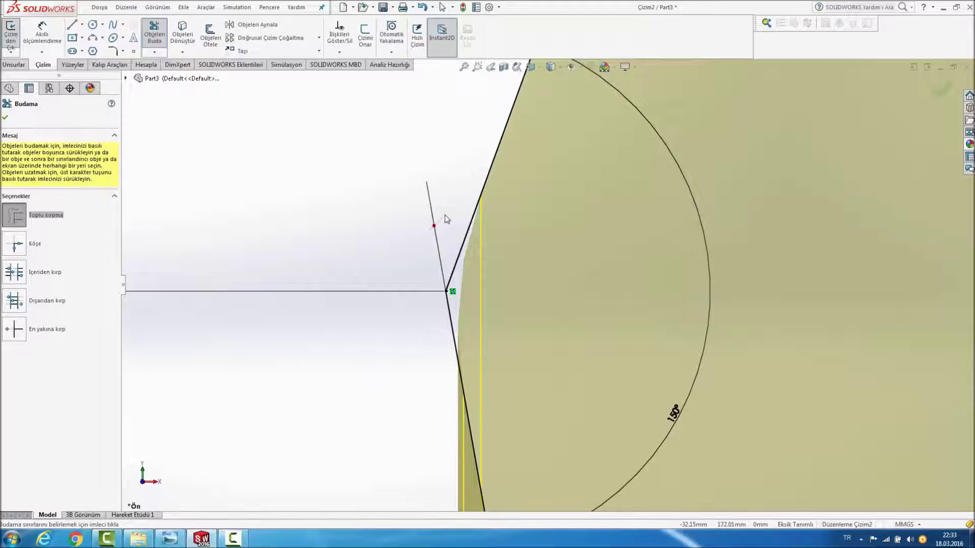
pyautogui.click(5, 118)
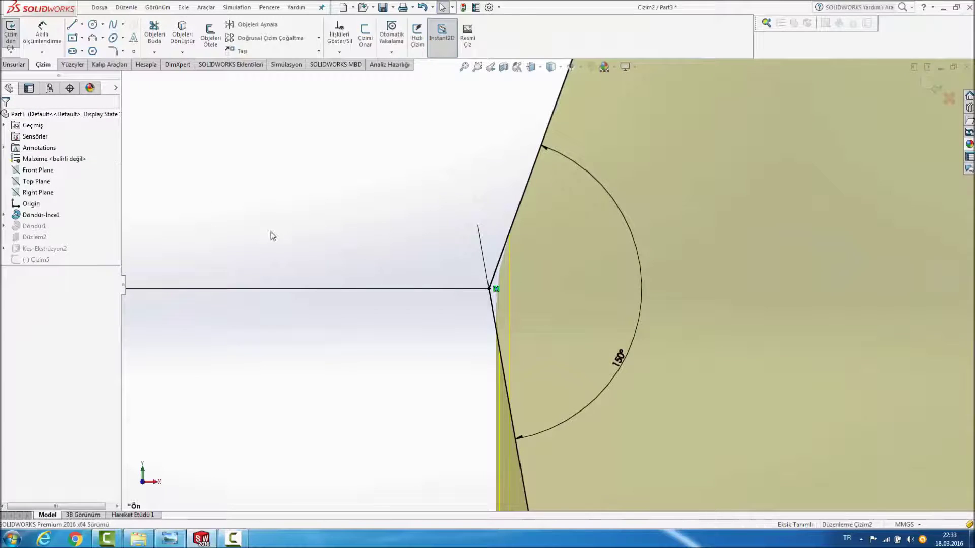
pyautogui.scroll(5, 292, 226)
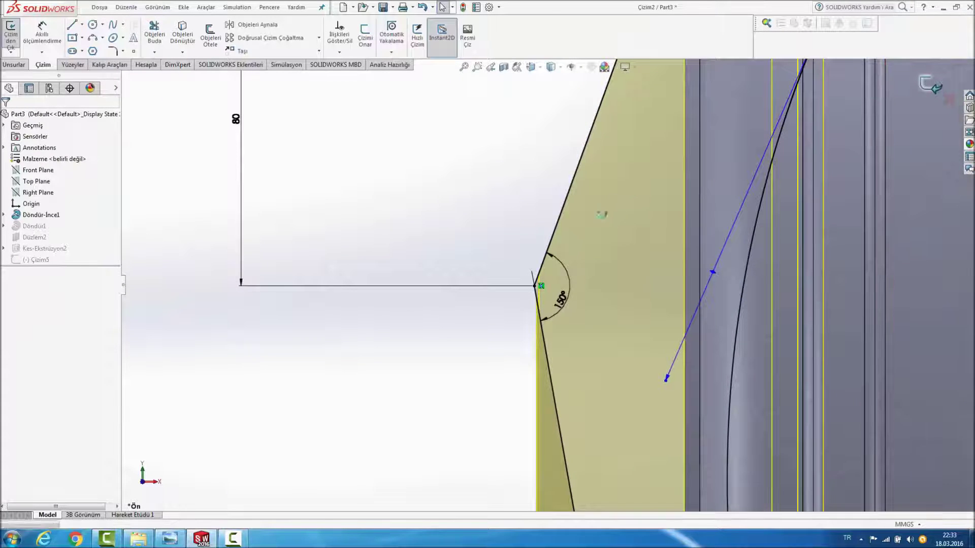
pyautogui.click(934, 83)
pyautogui.moveTo(450, 236)
pyautogui.mouseDown(button='middle')
pyautogui.moveTo(501, 218)
pyautogui.moveTo(596, 148)
pyautogui.moveTo(587, 152)
pyautogui.mouseUp(button='middle')
pyautogui.scroll(-3, 499, 325)
pyautogui.scroll(-3, 504, 248)
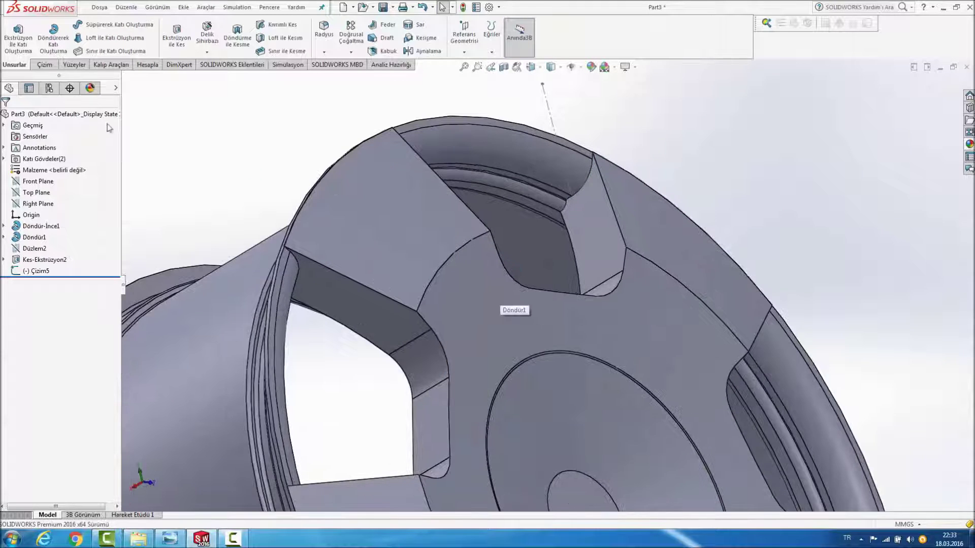
# Step: Cut-extrude the slot sketch, reversed, with a 3 mm offset from a spoke face
pyautogui.click(180, 43)
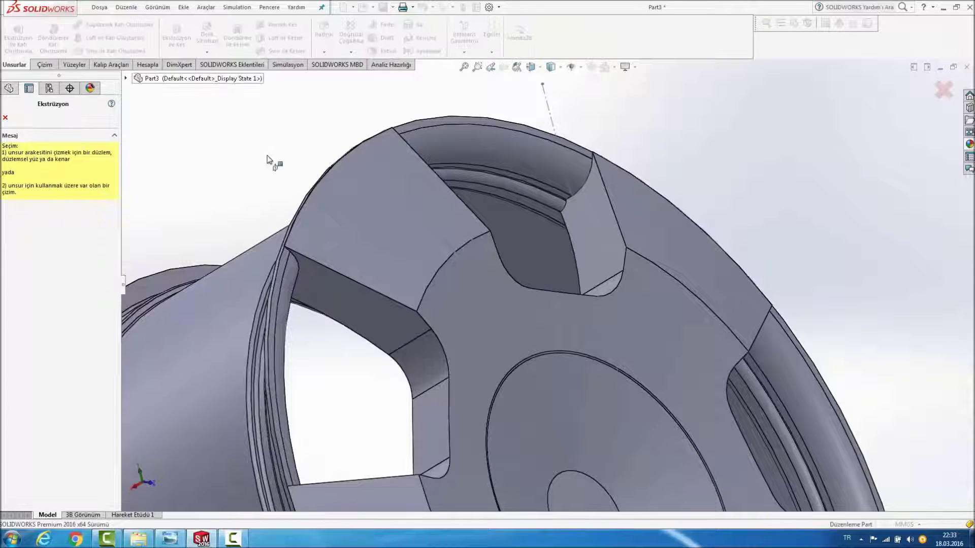
pyautogui.click(434, 227)
pyautogui.scroll(3, 224, 219)
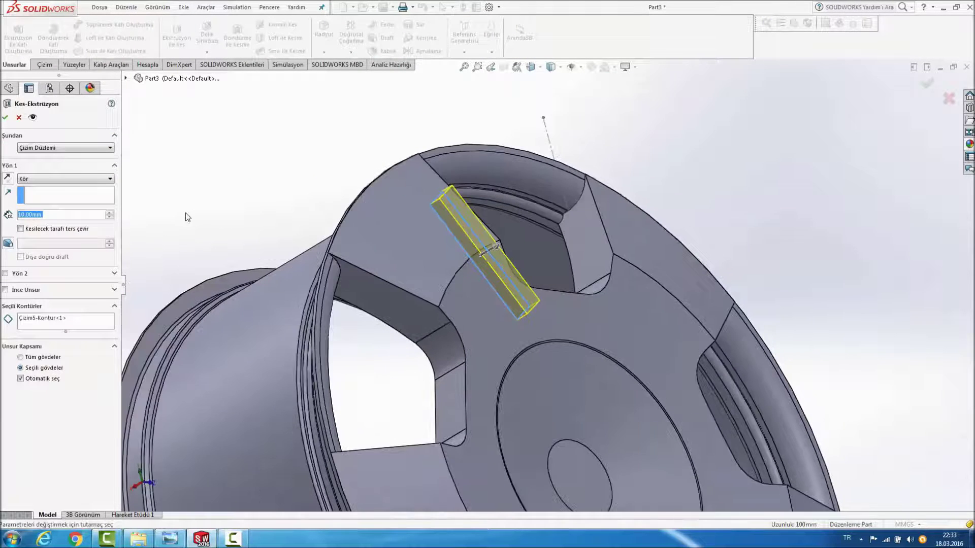
pyautogui.scroll(3, 191, 217)
pyautogui.click(9, 180)
pyautogui.click(53, 178)
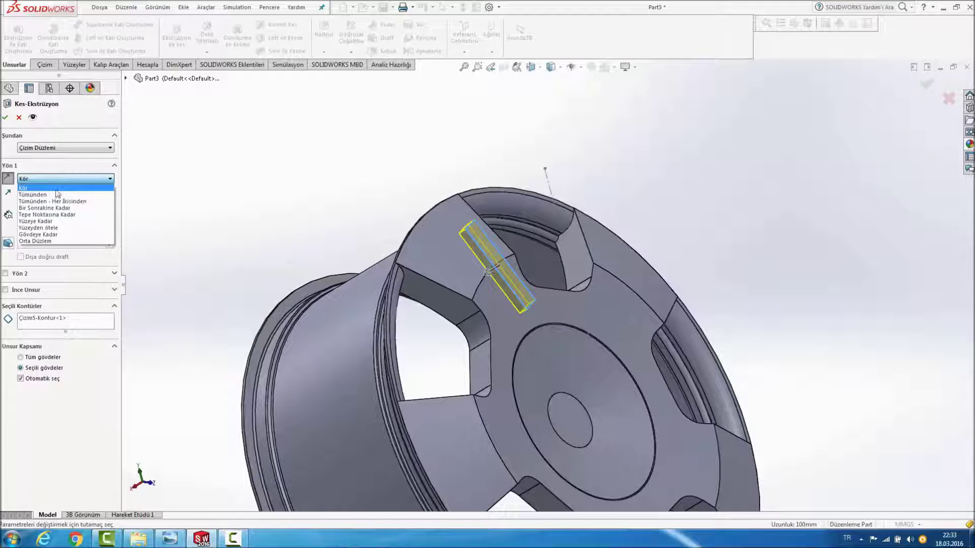
pyautogui.click(68, 228)
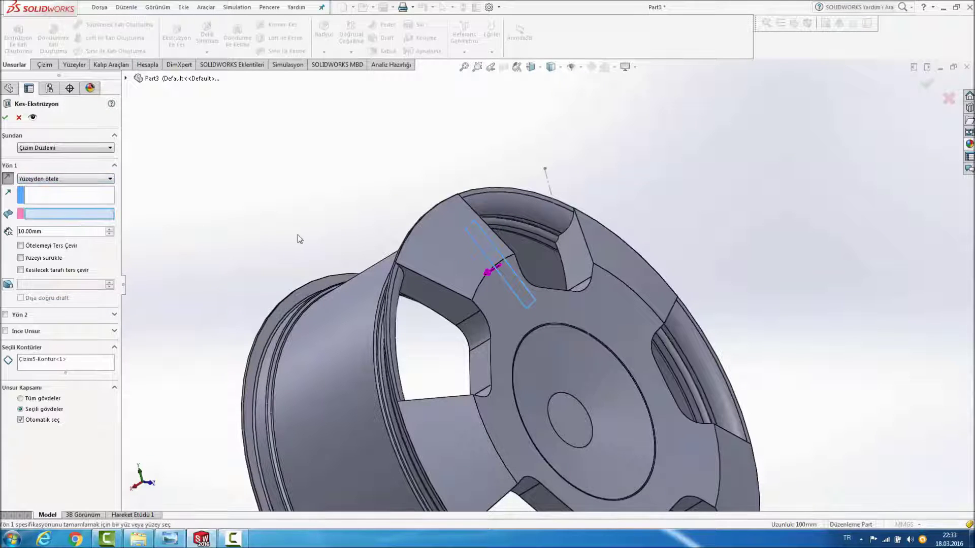
pyautogui.write('3')
pyautogui.press('Return')
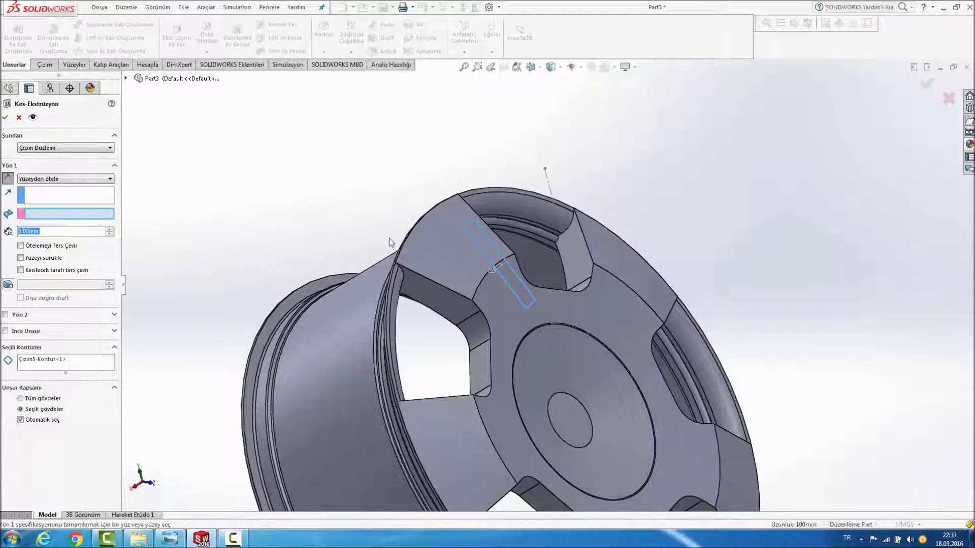
pyautogui.click(440, 259)
pyautogui.click(7, 118)
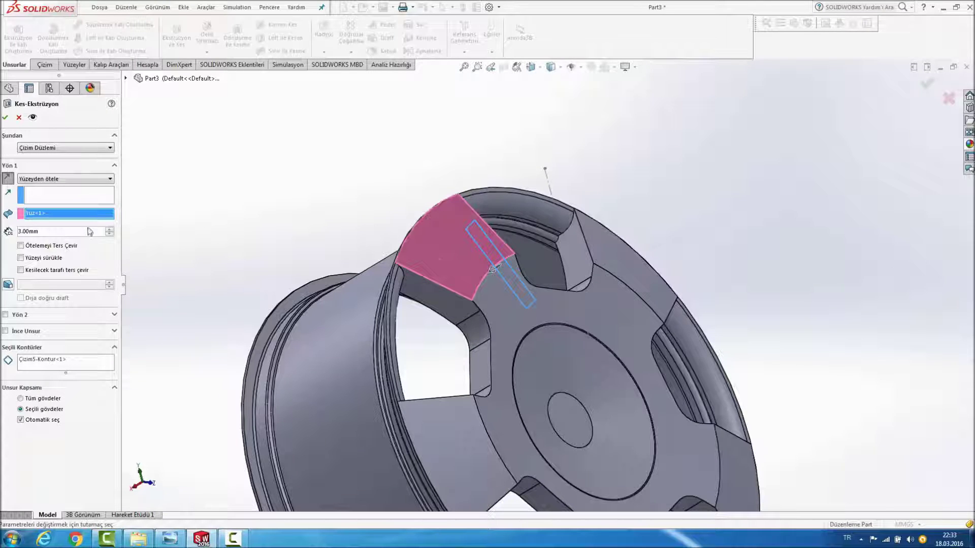
# Step: Replace the wrong offset face with the hub's front face and confirm Kes-Ekstrüzyon6
pyautogui.rightClick(83, 200)
pyautogui.click(109, 205)
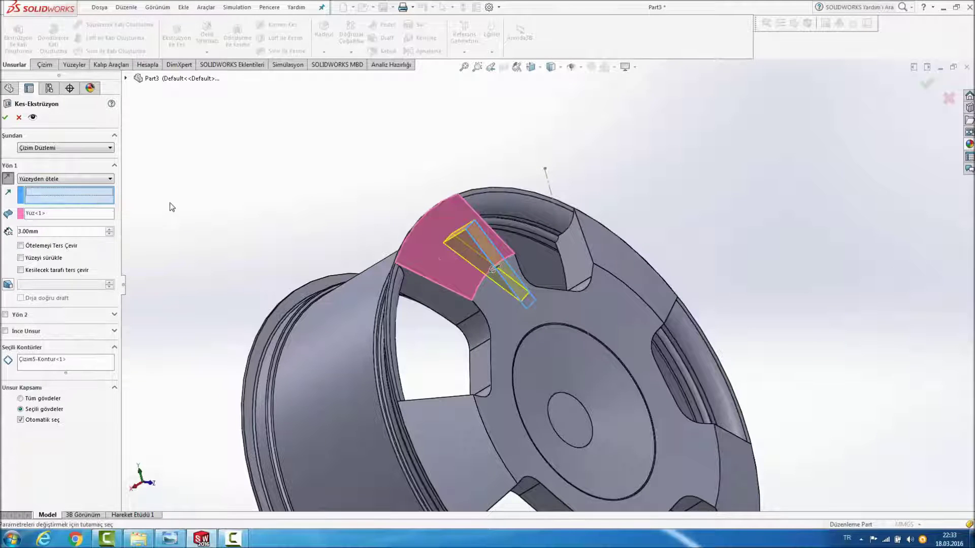
pyautogui.rightClick(74, 218)
pyautogui.click(121, 227)
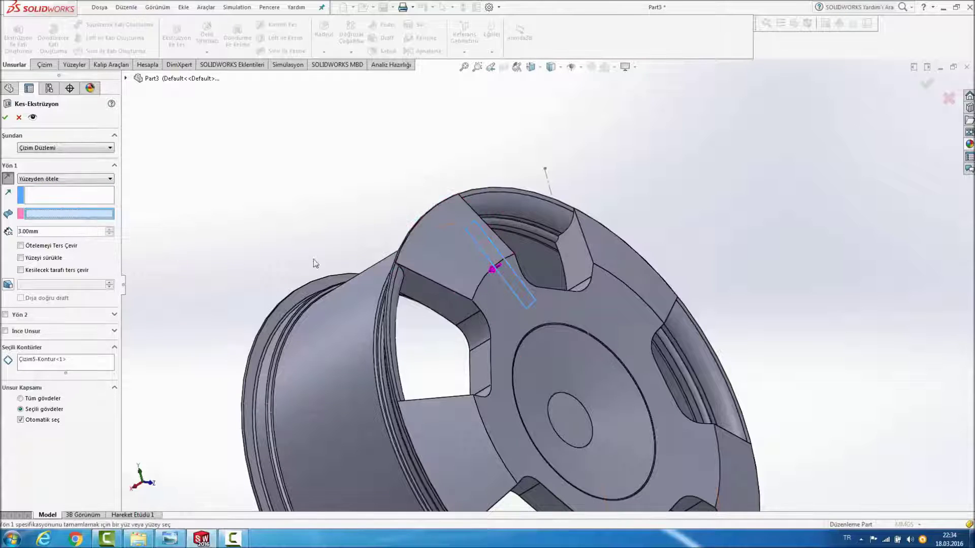
pyautogui.click(501, 297)
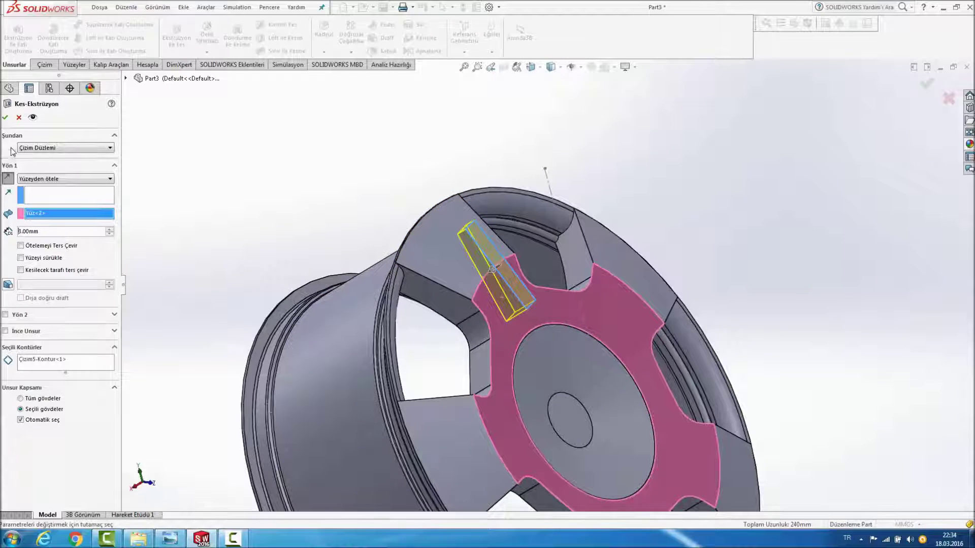
pyautogui.click(5, 118)
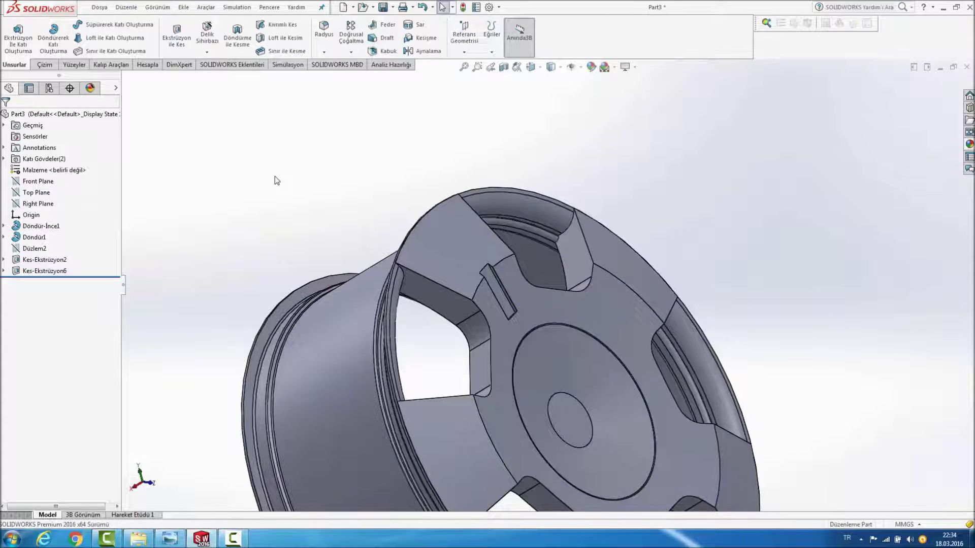
# Step: Expand Kes-Ekstrüzyon6 and show its slot sketch Çizim5
pyautogui.click(45, 271)
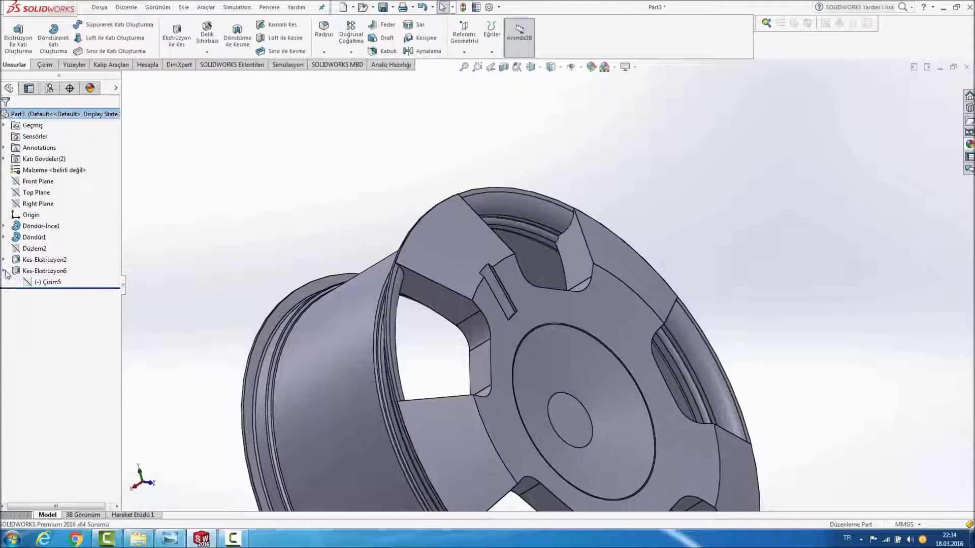
pyautogui.rightClick(52, 283)
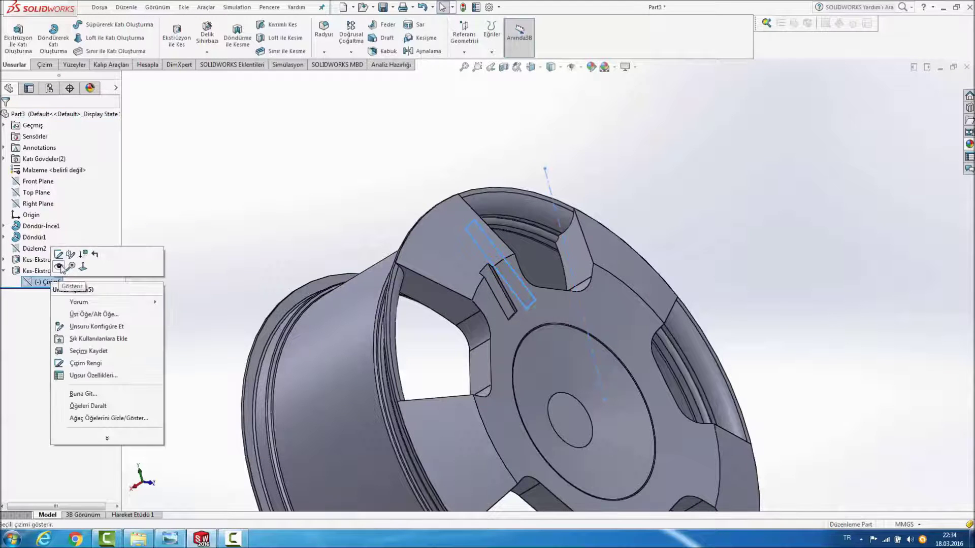
pyautogui.click(61, 267)
pyautogui.scroll(-2, 533, 279)
# Step: Cut Çizim5 again, reversed, offset 3 mm from the spoke's outer face, as Kes-Ekstrüzyon7
pyautogui.click(177, 35)
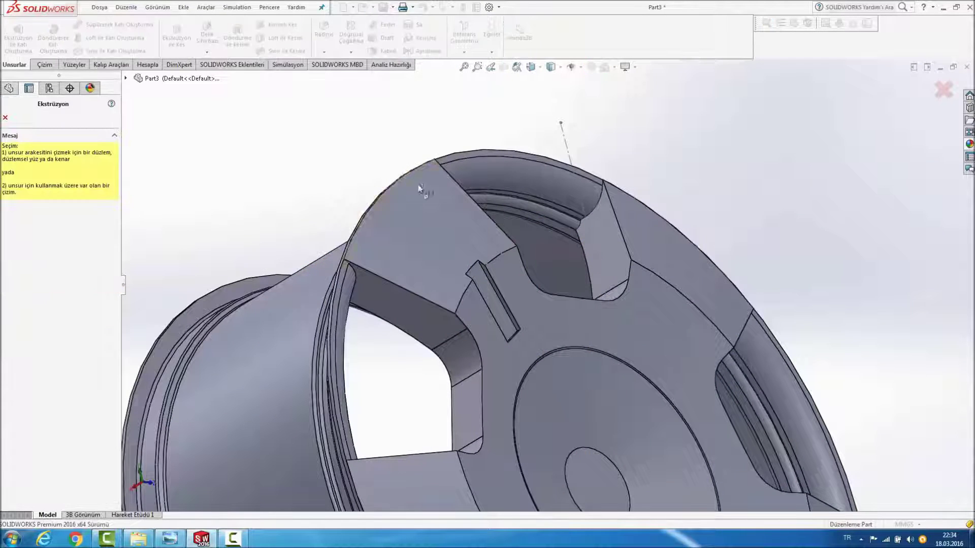
pyautogui.click(471, 214)
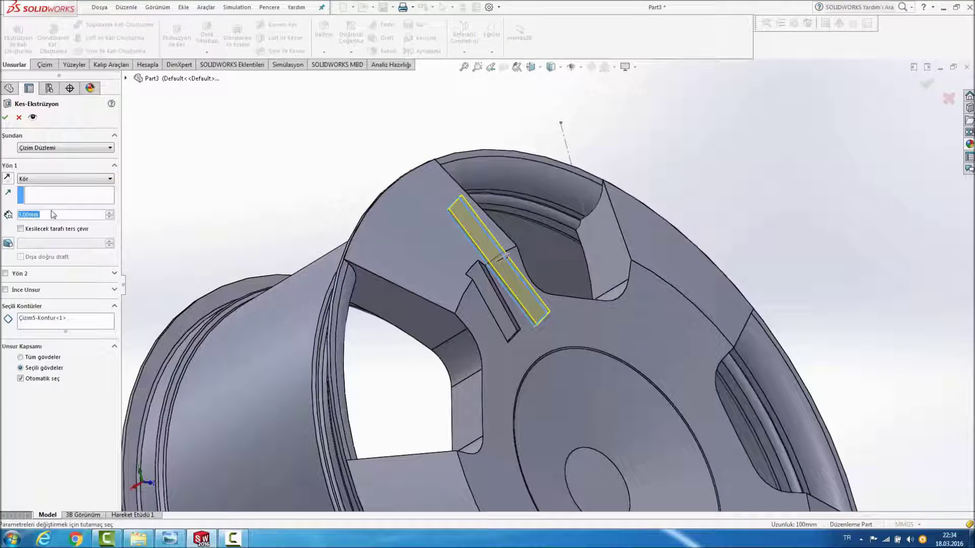
pyautogui.click(8, 179)
pyautogui.click(70, 180)
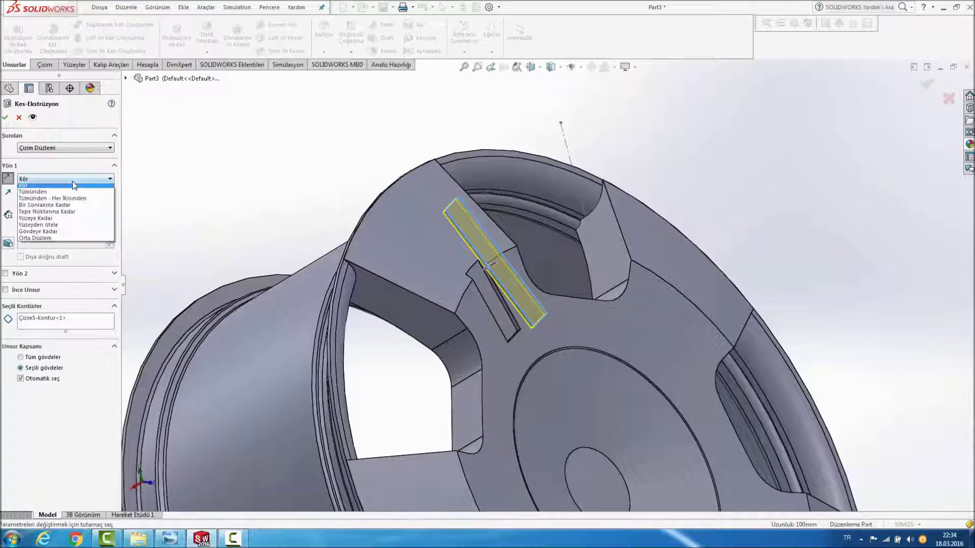
pyautogui.click(80, 229)
pyautogui.scroll(-2, 297, 258)
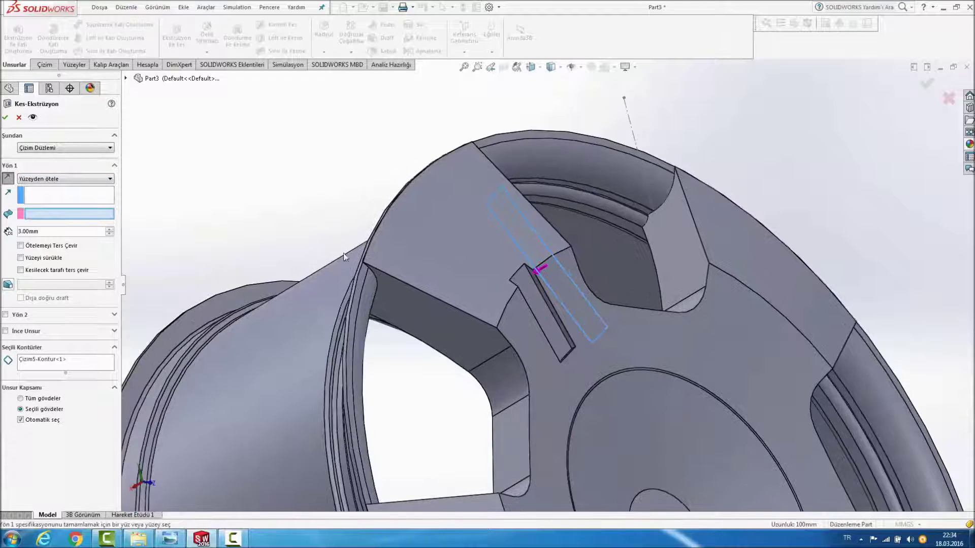
pyautogui.click(439, 255)
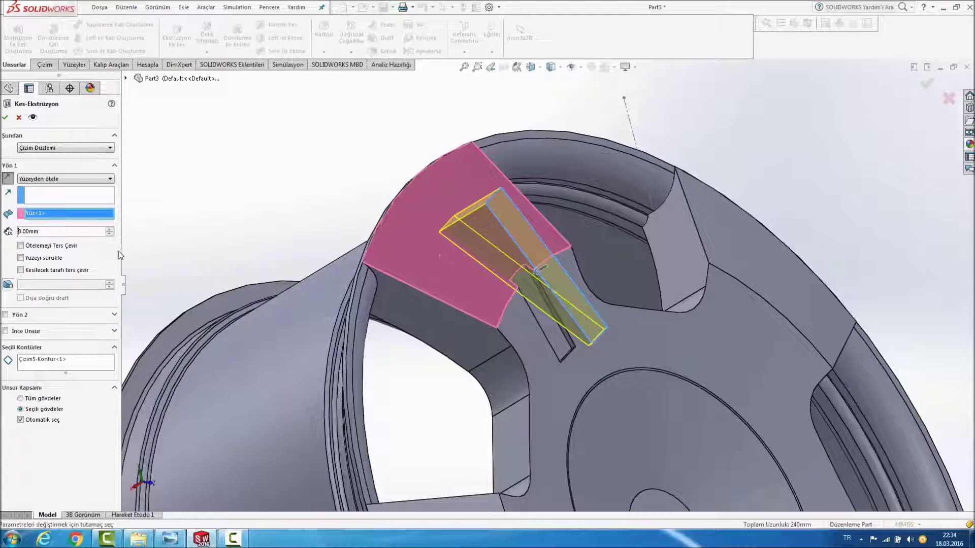
pyautogui.click(5, 118)
pyautogui.scroll(5, 274, 184)
pyautogui.scroll(2, 275, 186)
pyautogui.moveTo(409, 209)
pyautogui.mouseDown(button='middle')
pyautogui.moveTo(375, 189)
pyautogui.moveTo(334, 221)
pyautogui.mouseUp(button='middle')
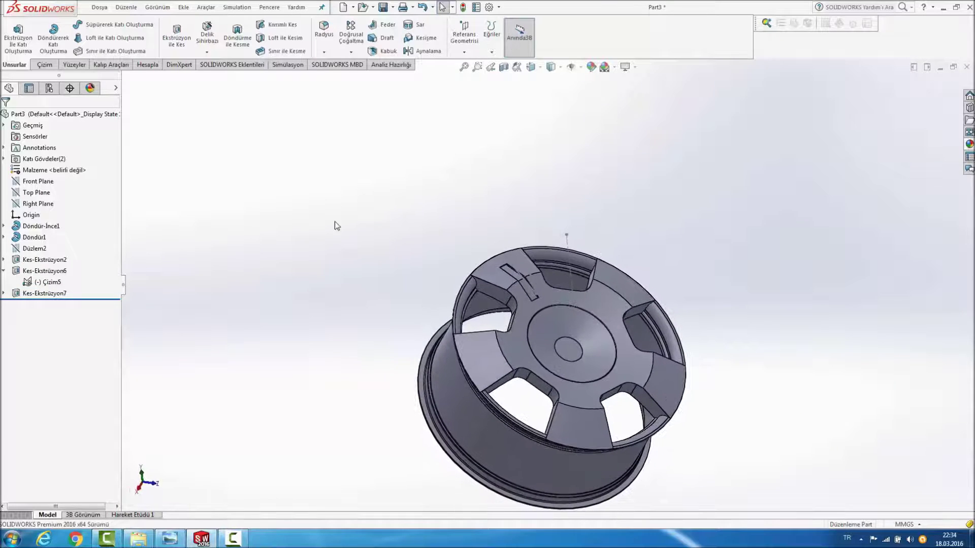
pyautogui.rightClick(53, 282)
# Step: Hide Çizim5 and set up a 5-instance circular pattern about the rim edge
pyautogui.click(76, 266)
pyautogui.moveTo(213, 269)
pyautogui.mouseDown(button='middle')
pyautogui.moveTo(272, 252)
pyautogui.moveTo(302, 333)
pyautogui.moveTo(587, 299)
pyautogui.mouseUp(button='middle')
pyautogui.scroll(-3, 586, 300)
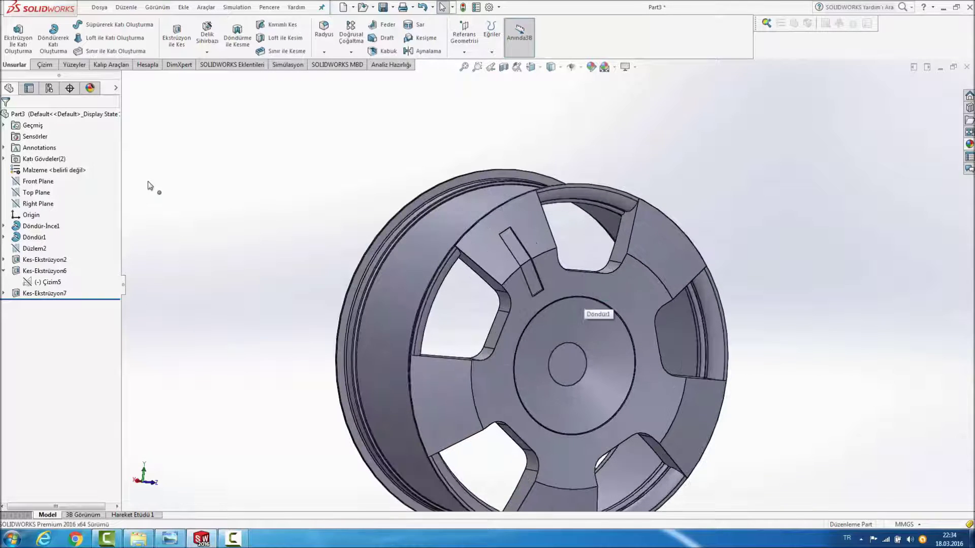
pyautogui.click(351, 52)
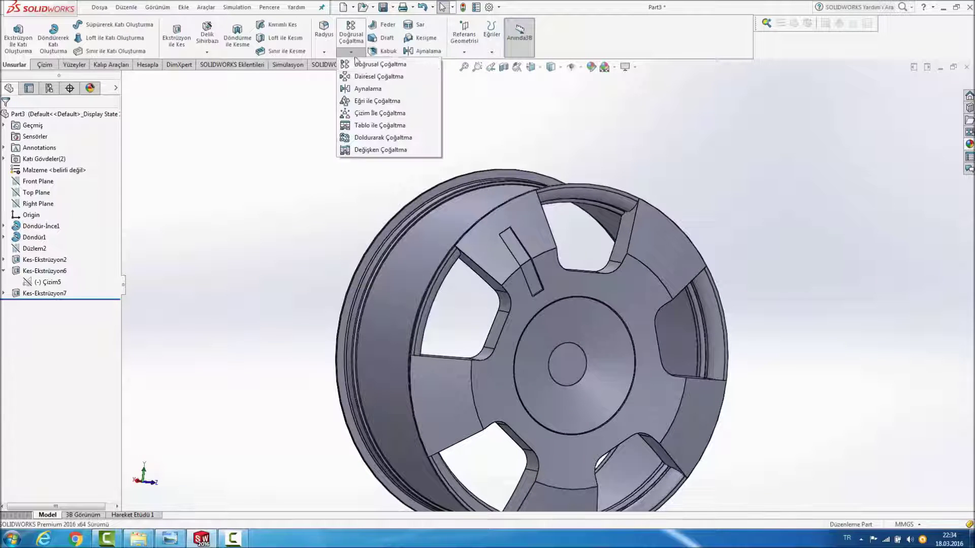
pyautogui.click(376, 76)
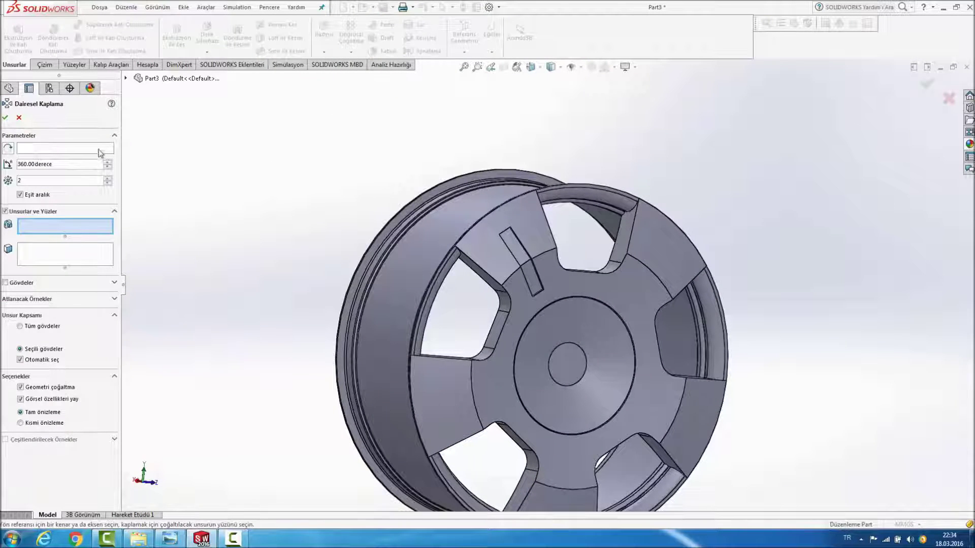
pyautogui.click(100, 148)
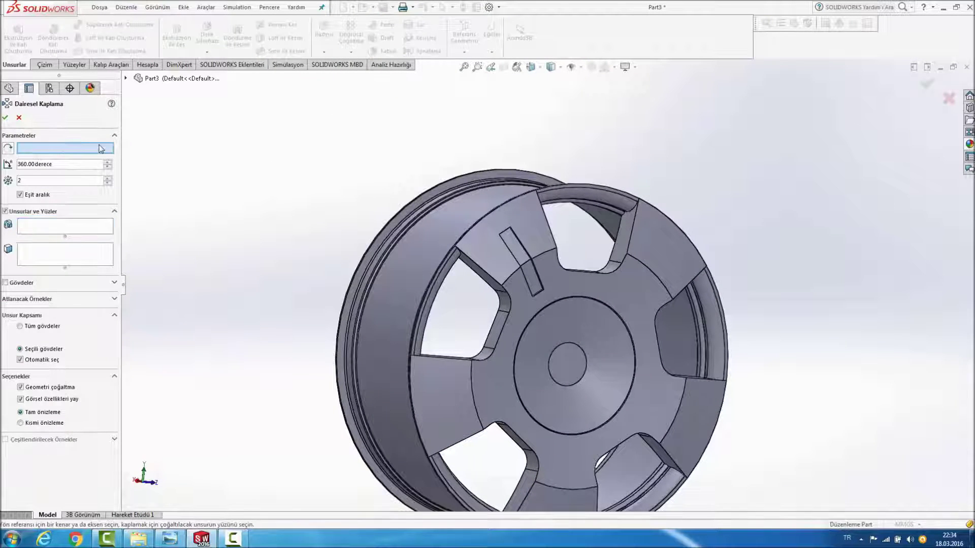
pyautogui.click(548, 191)
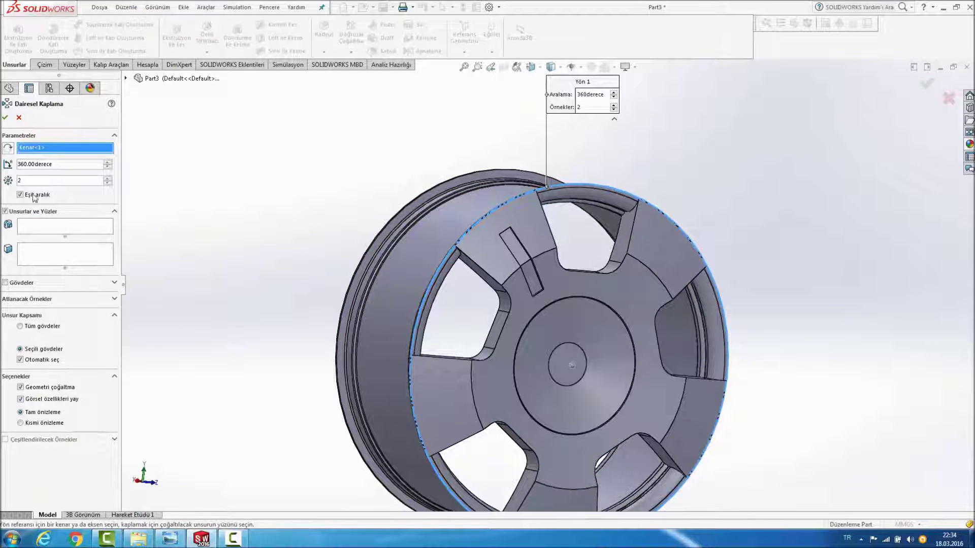
pyautogui.write('5')
# Step: Pattern both slot cuts Kes-Ekstrüzyon6/7 with Geometri çoğaltma unchecked to create Dairesel Kaplama2
pyautogui.click(31, 229)
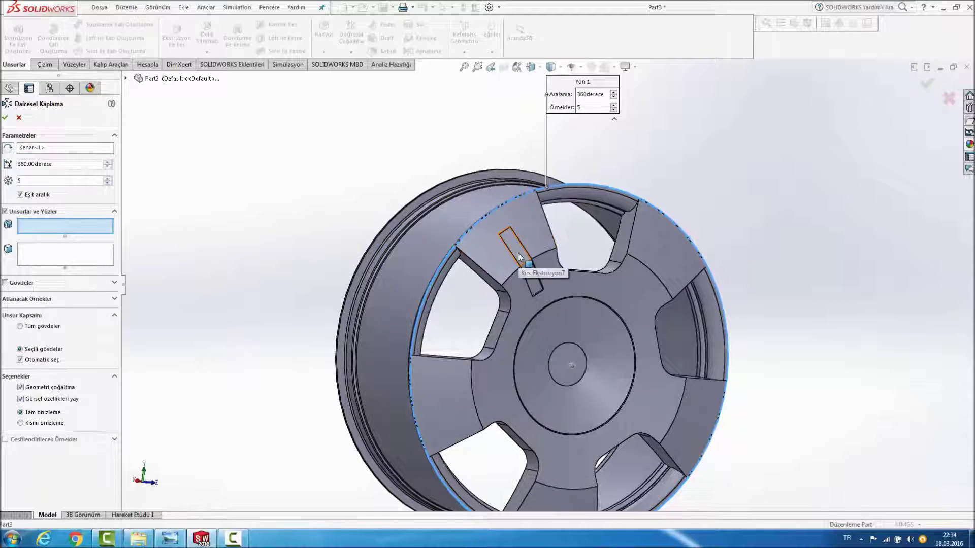
pyautogui.click(528, 269)
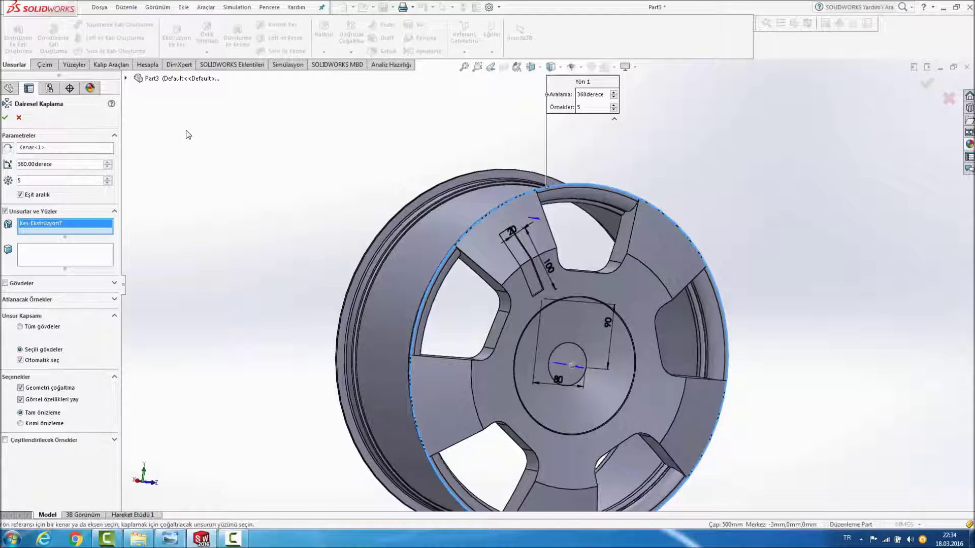
pyautogui.click(530, 271)
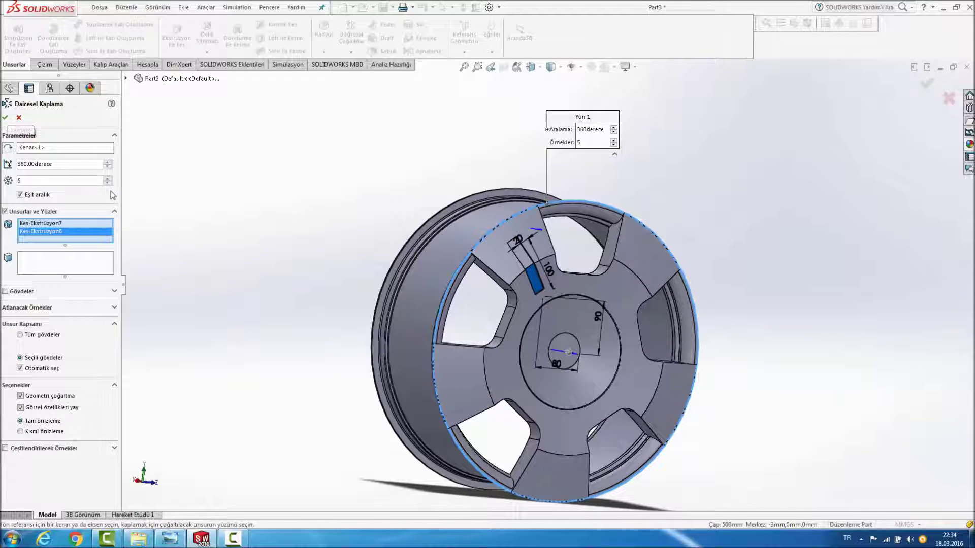
pyautogui.click(53, 432)
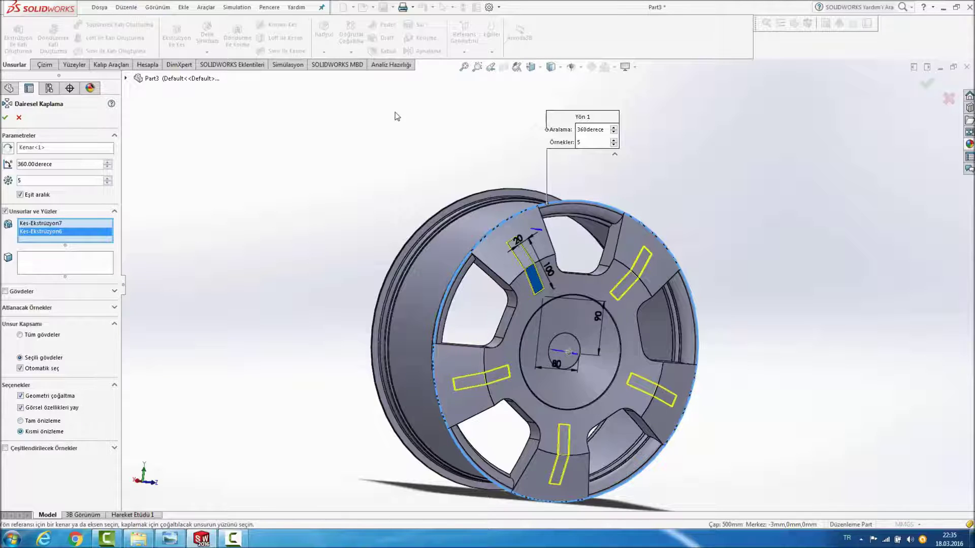
pyautogui.click(7, 119)
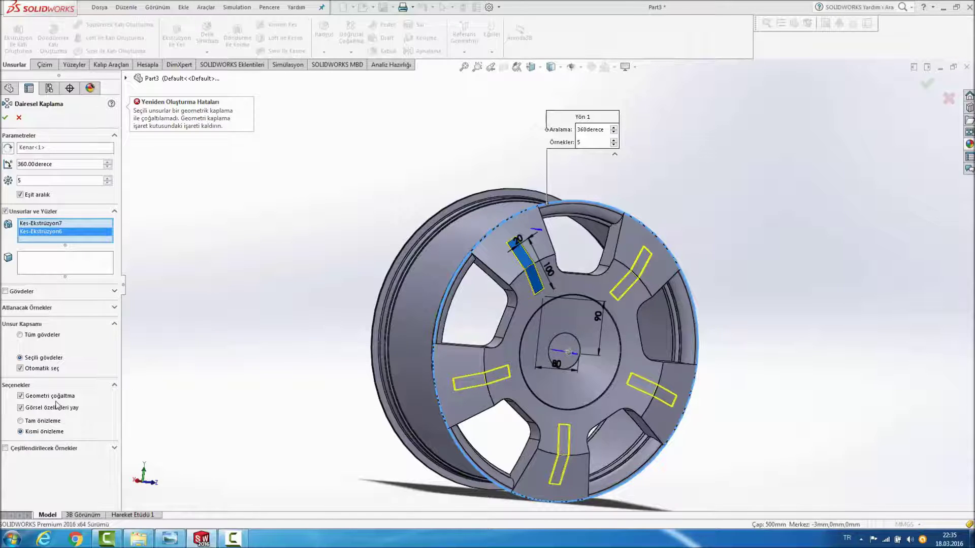
pyautogui.click(21, 396)
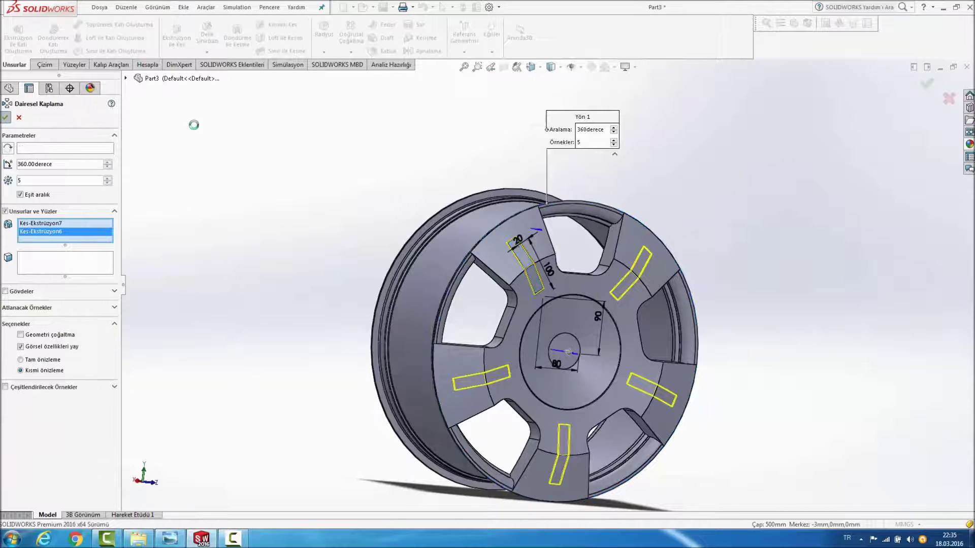
pyautogui.click(5, 120)
pyautogui.moveTo(267, 170)
pyautogui.mouseDown(button='middle')
pyautogui.moveTo(299, 83)
pyautogui.moveTo(284, 123)
pyautogui.moveTo(261, 120)
pyautogui.moveTo(274, 142)
pyautogui.mouseUp(button='middle')
pyautogui.scroll(-2, 629, 415)
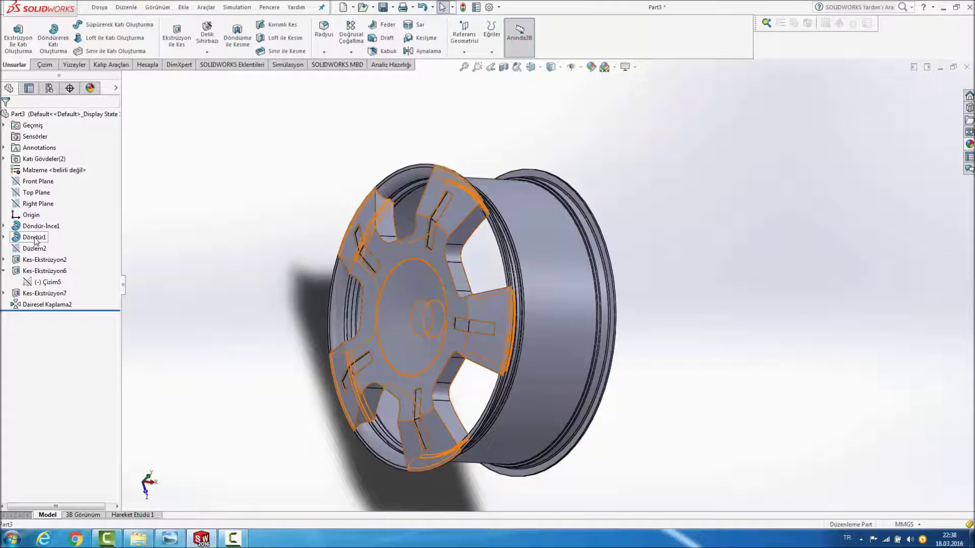
# Step: Edit the revolve's profile sketch and view it normal to the screen
pyautogui.rightClick(36, 240)
pyautogui.click(56, 214)
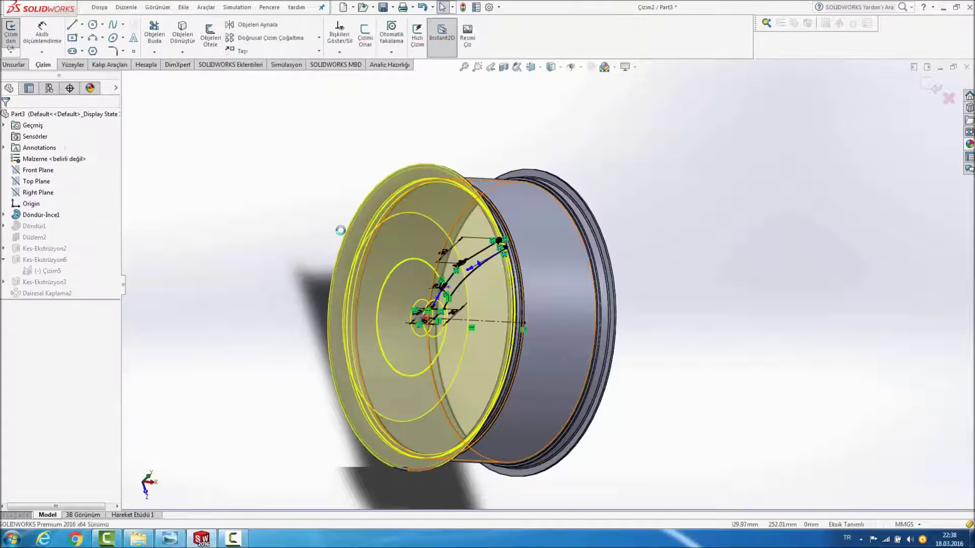
pyautogui.press('space')
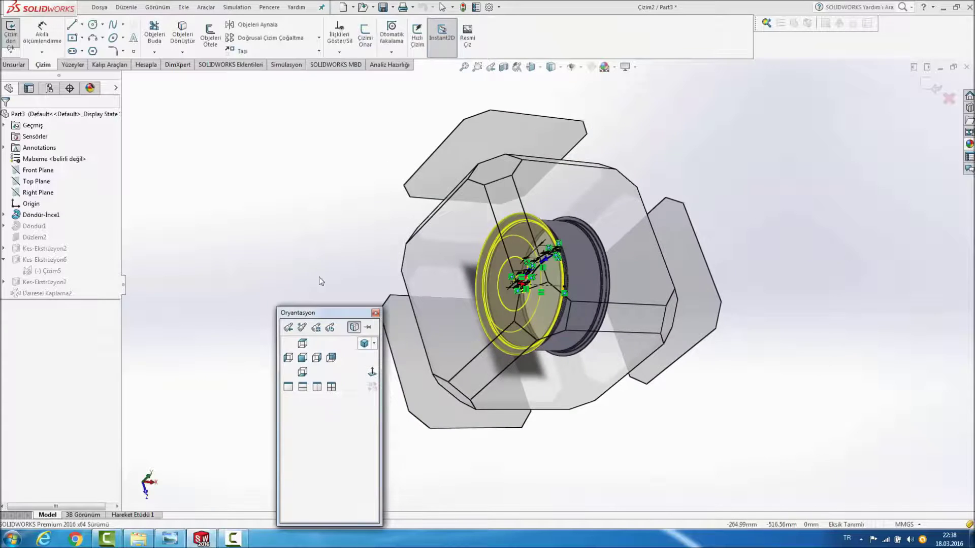
pyautogui.click(232, 539)
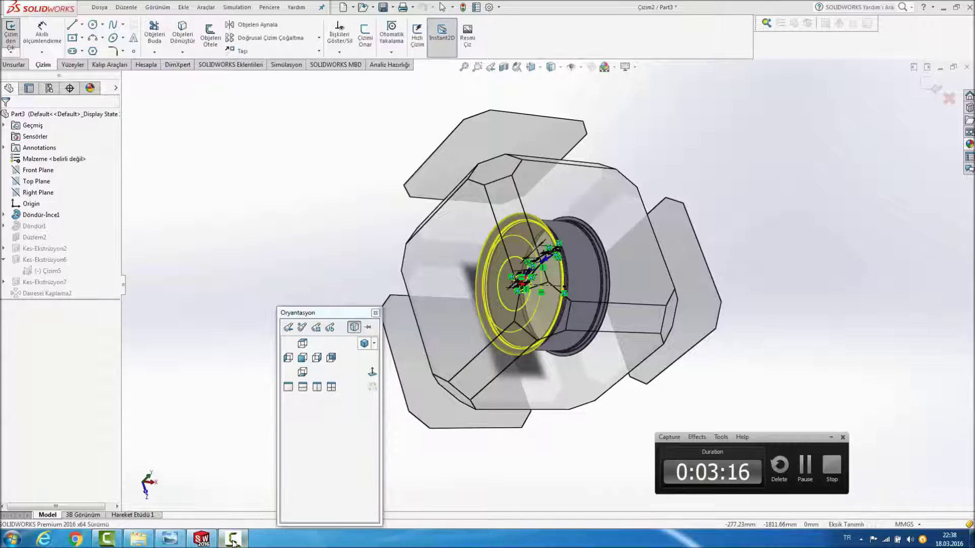
pyautogui.click(232, 539)
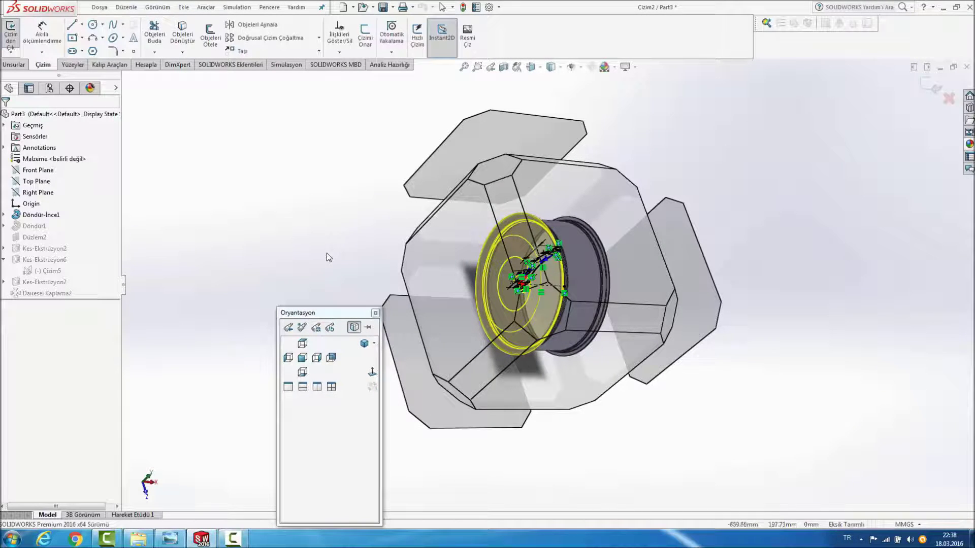
pyautogui.click(372, 372)
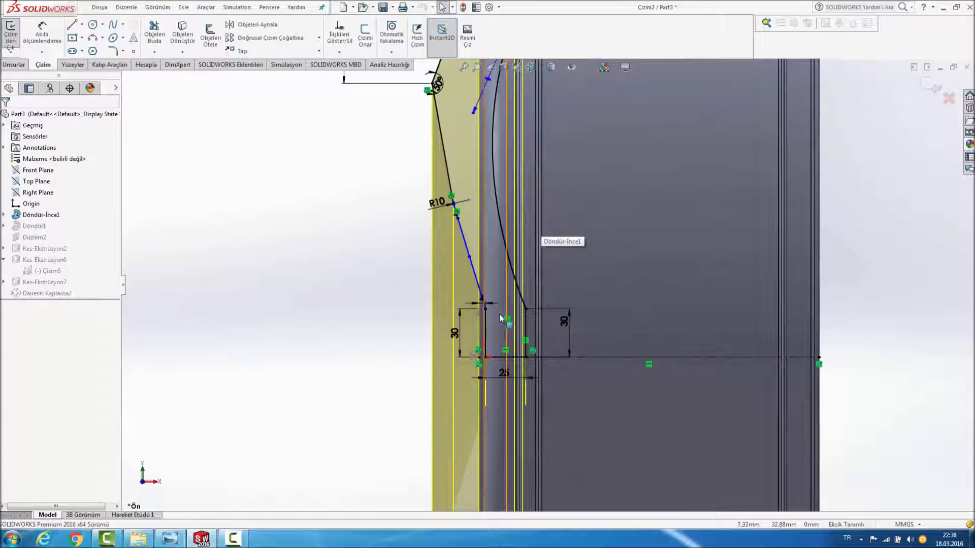
pyautogui.scroll(-1, 487, 309)
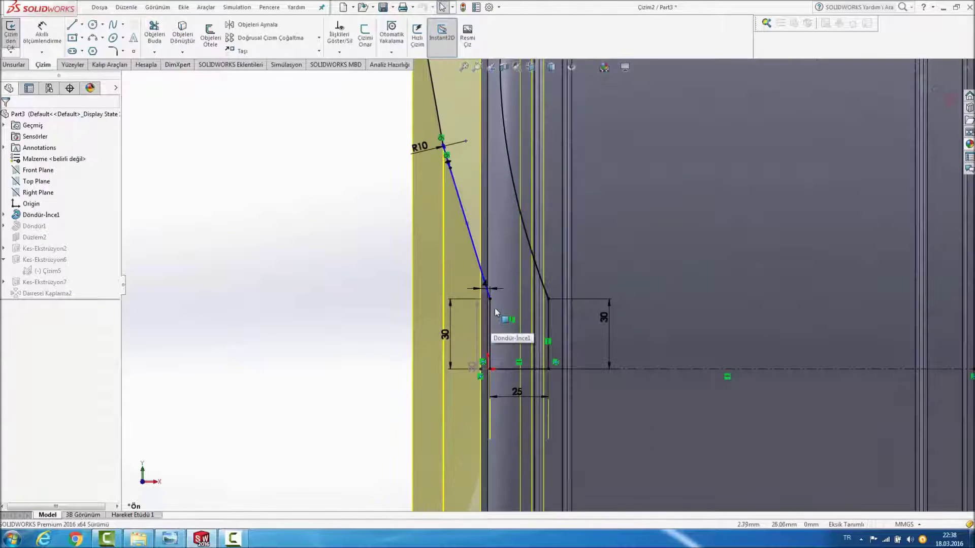
pyautogui.scroll(-1, 494, 307)
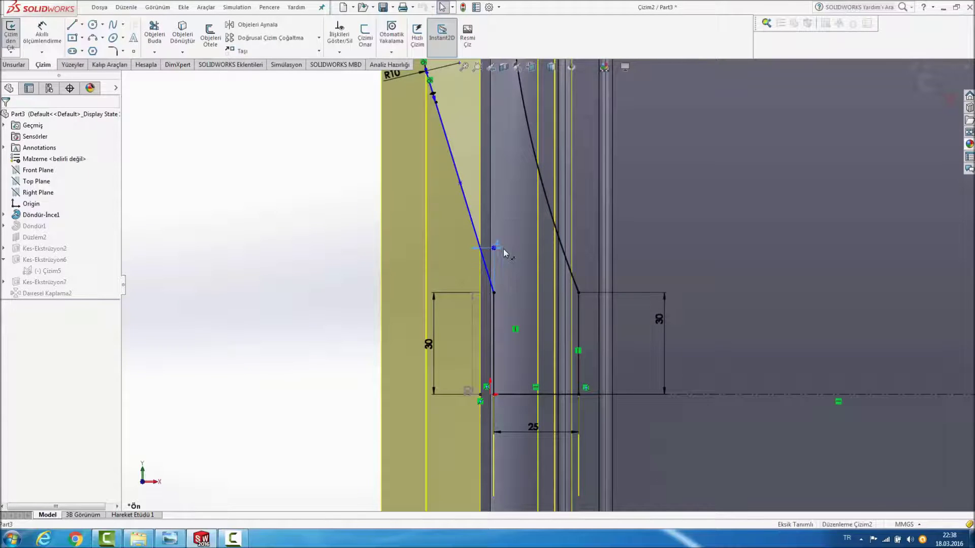
# Step: Dimension the short segment offset to 2 mm, adjust the endpoint below R10, and rebuild
pyautogui.click(494, 248)
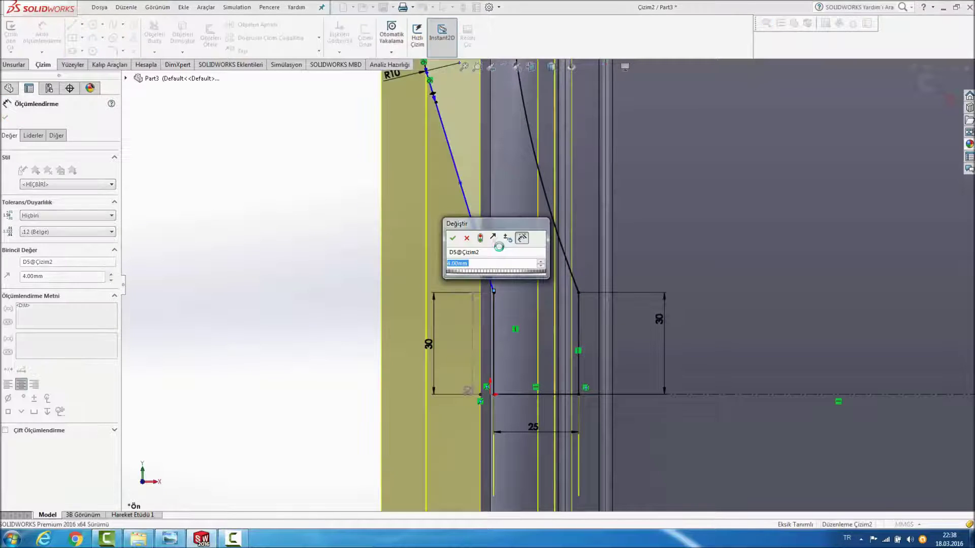
pyautogui.write('2')
pyautogui.press('Return')
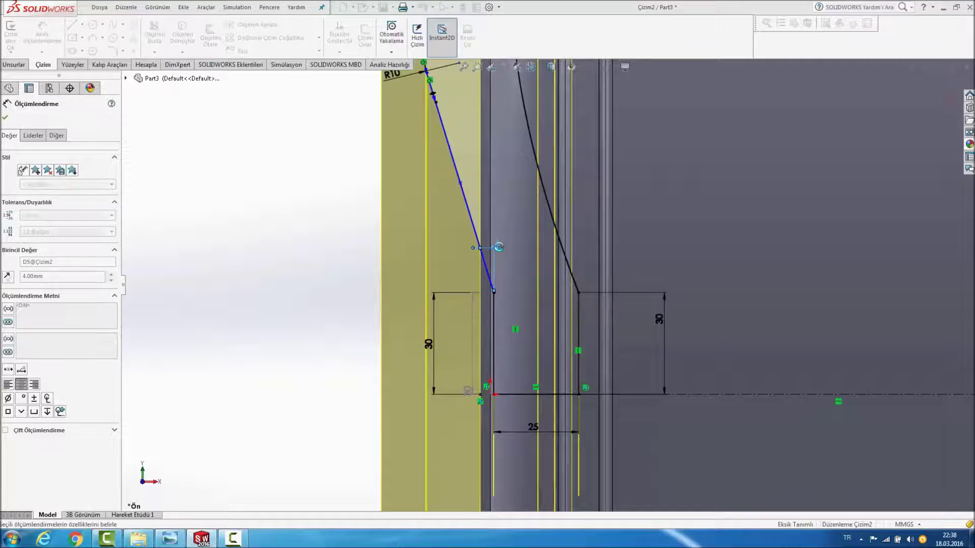
pyautogui.press('Escape')
pyautogui.scroll(3, 306, 265)
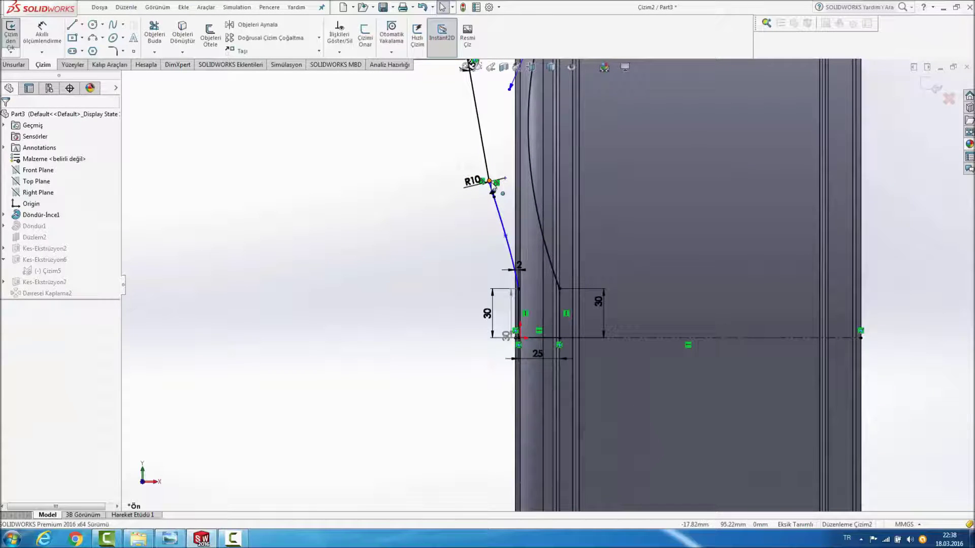
pyautogui.moveTo(491, 189); pyautogui.dragTo(488, 190)
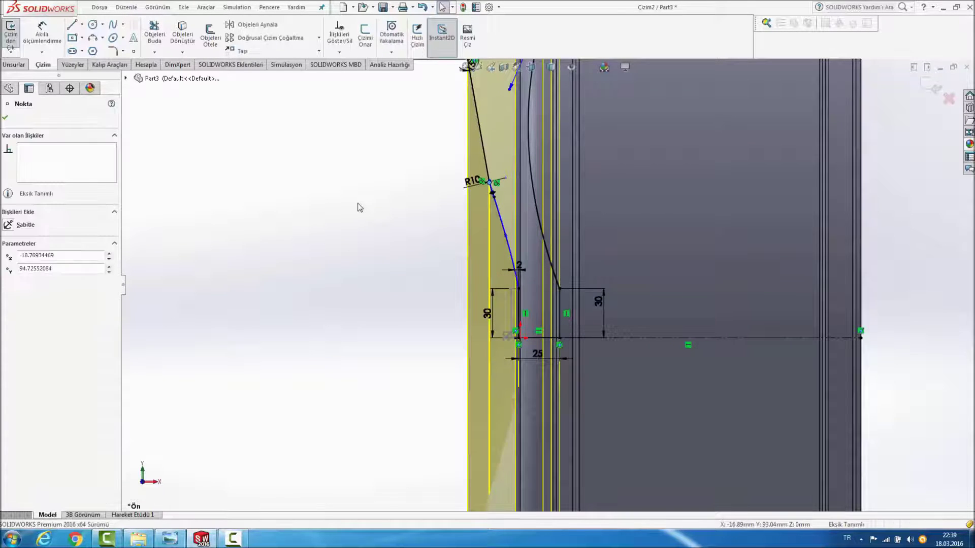
pyautogui.press('Escape')
pyautogui.press('f')
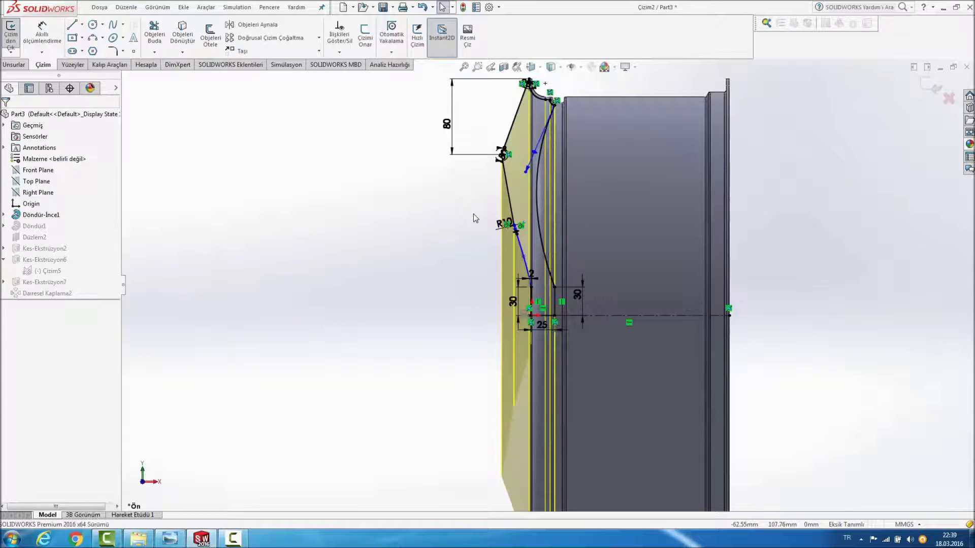
pyautogui.click(924, 83)
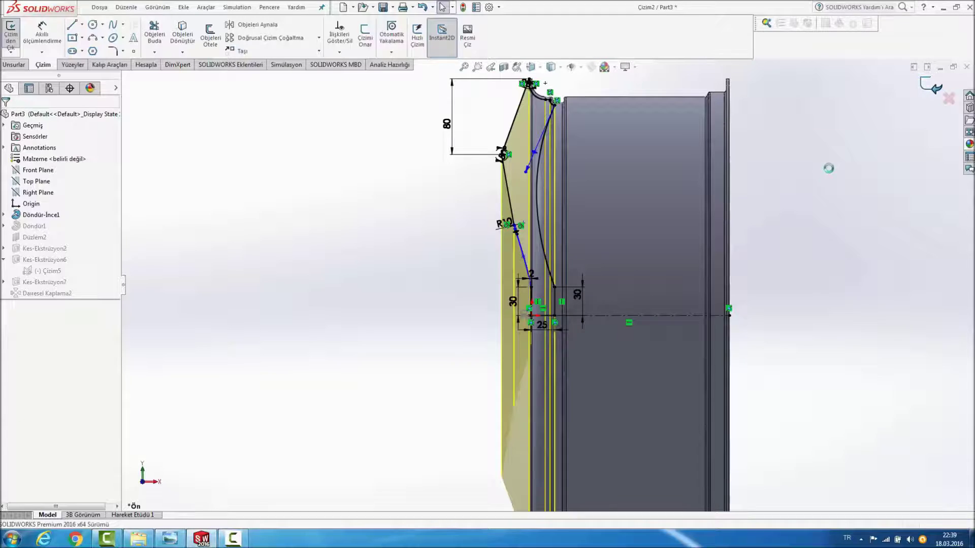
pyautogui.moveTo(811, 185)
pyautogui.mouseDown(button='middle')
pyautogui.moveTo(879, 156)
pyautogui.moveTo(728, 236)
pyautogui.mouseUp(button='middle')
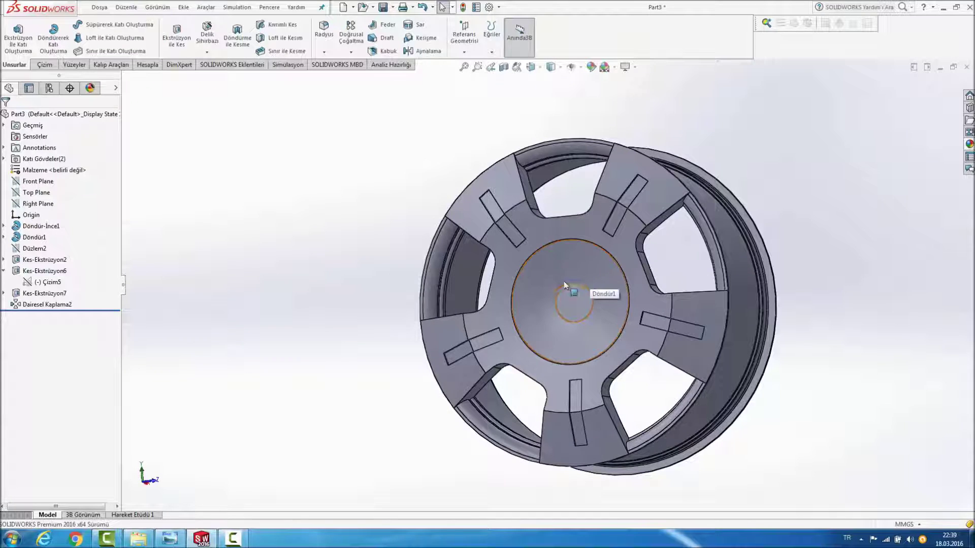
# Step: Open a new sketch on Düzlem2 and orient the view Normal To the plane
pyautogui.press('f')
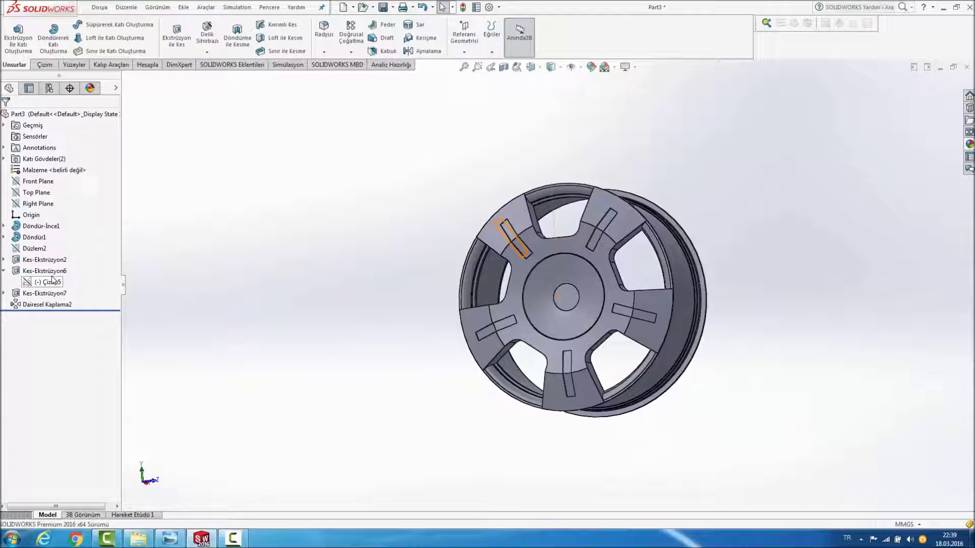
pyautogui.rightClick(35, 253)
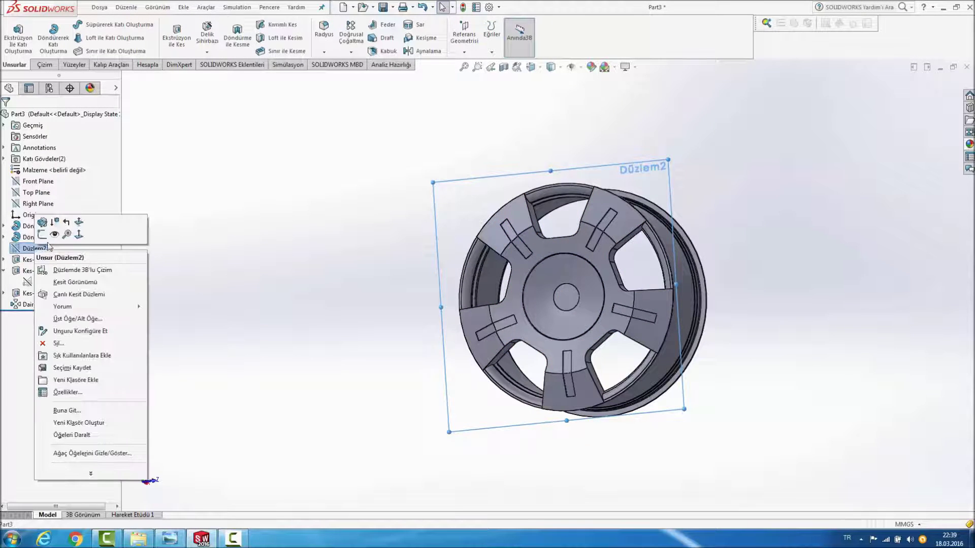
pyautogui.moveTo(311, 196)
pyautogui.mouseDown(button='middle')
pyautogui.moveTo(222, 237)
pyautogui.moveTo(269, 229)
pyautogui.mouseUp(button='middle')
pyautogui.rightClick(460, 202)
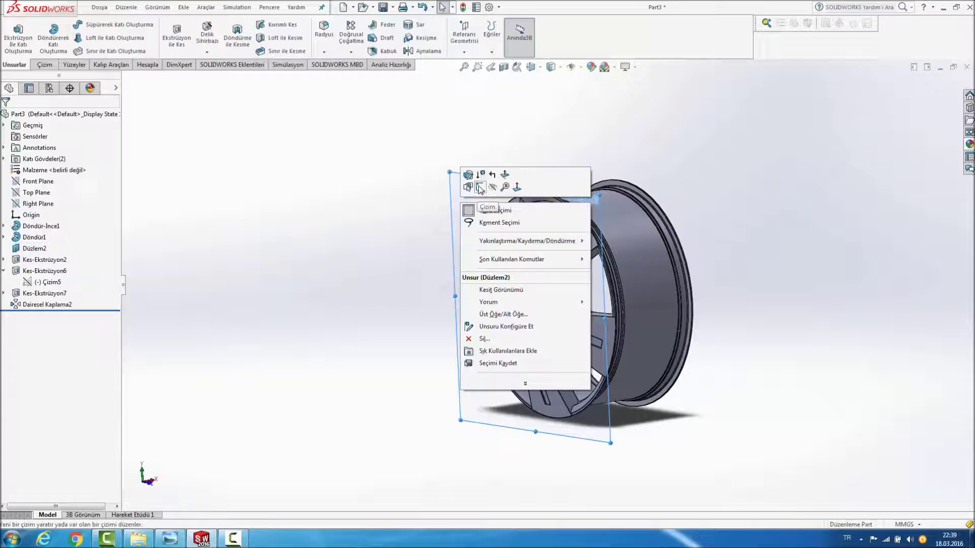
pyautogui.click(477, 196)
pyautogui.press('space')
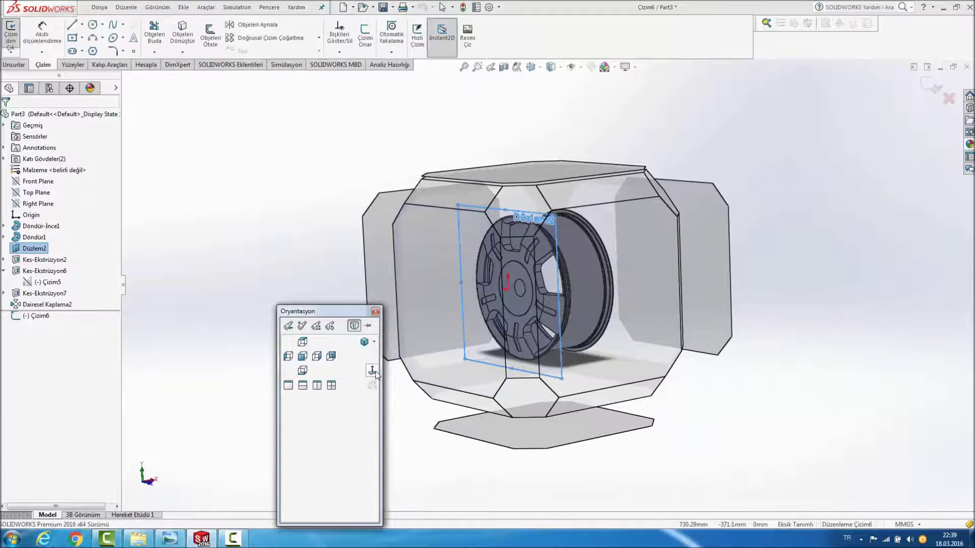
pyautogui.click(374, 370)
pyautogui.press('space')
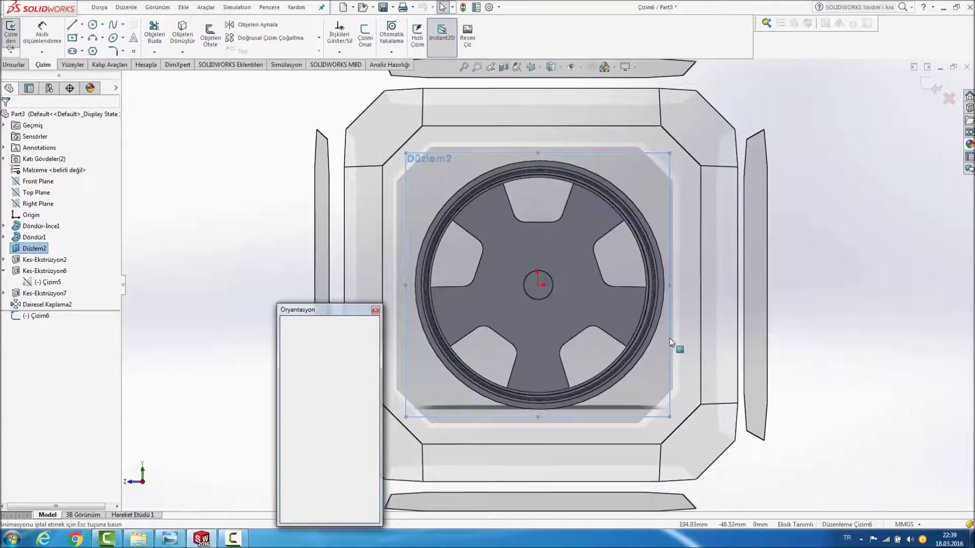
pyautogui.click(372, 371)
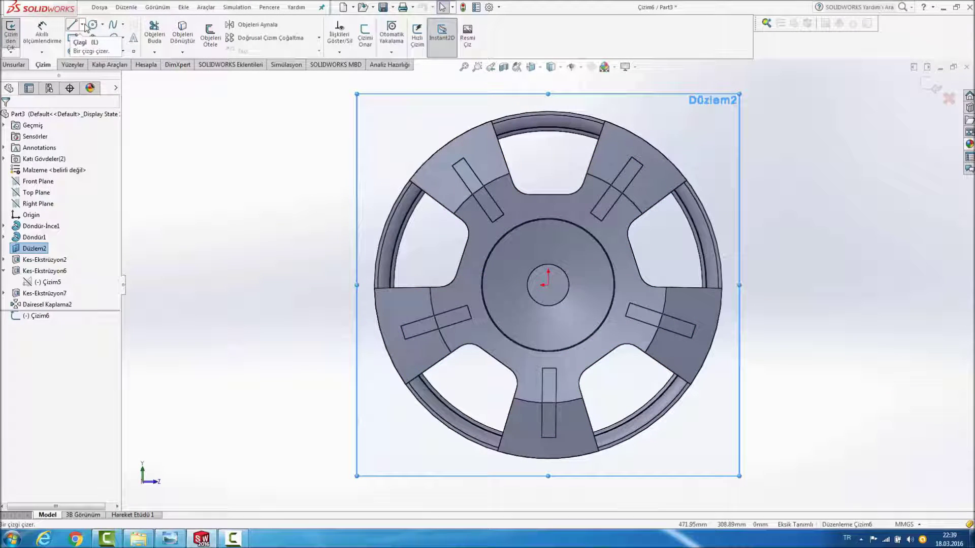
pyautogui.click(93, 24)
pyautogui.scroll(-1, 526, 252)
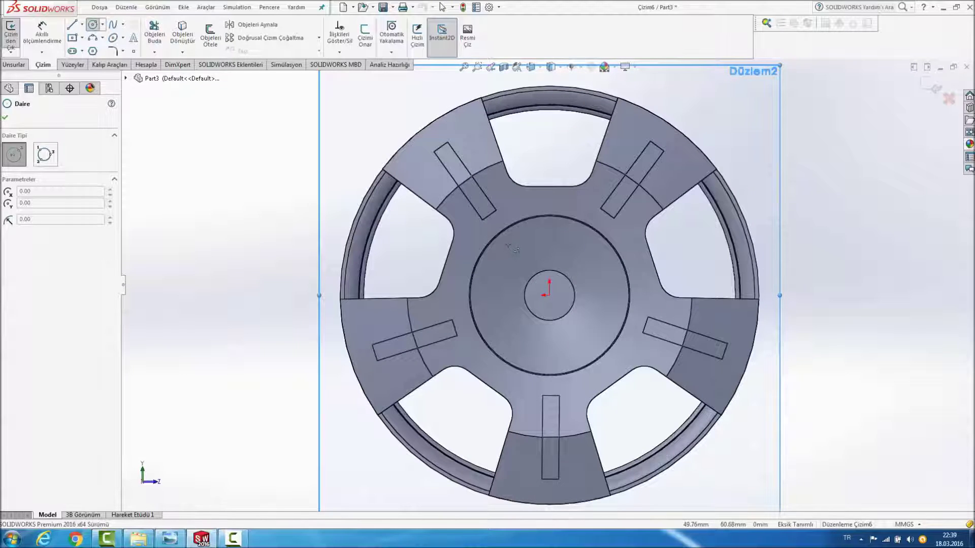
# Step: Draw a circle on the hub and dimension its diameter to 30 mm
pyautogui.click(506, 240)
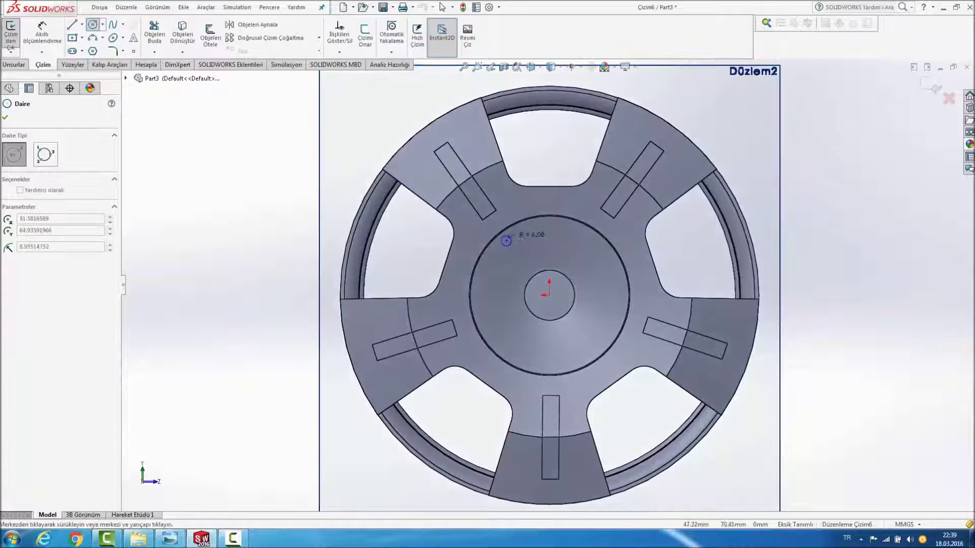
pyautogui.click(519, 231)
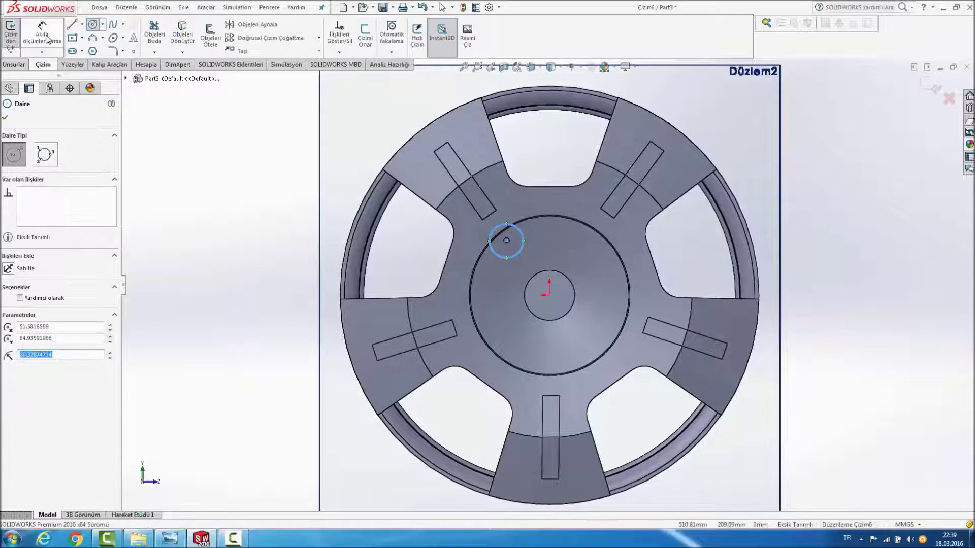
pyautogui.click(42, 32)
pyautogui.click(501, 258)
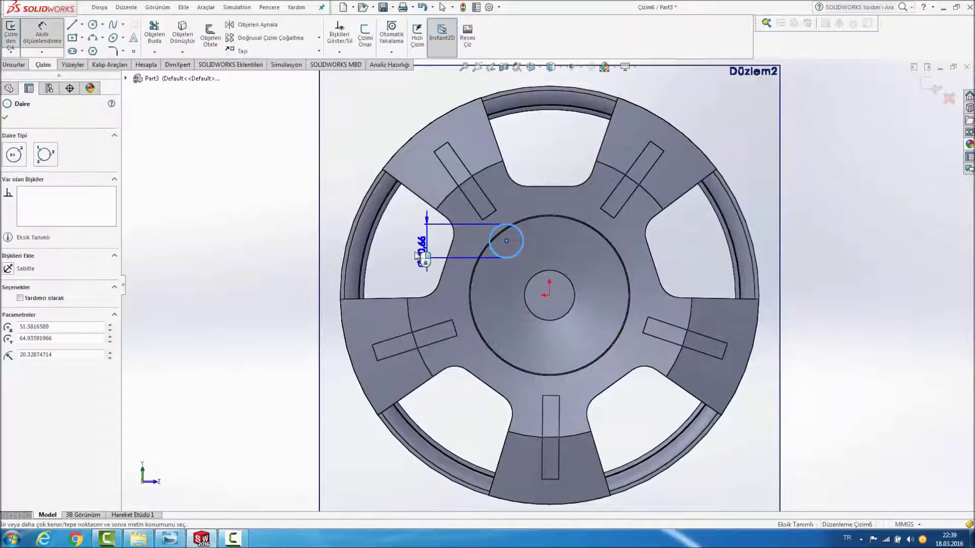
pyautogui.click(414, 257)
pyautogui.write('30')
pyautogui.press('Return')
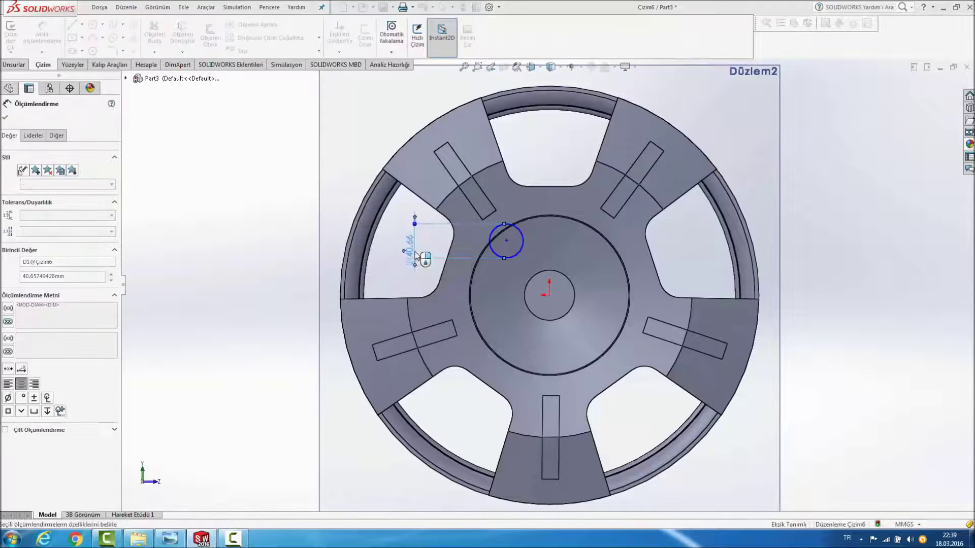
# Step: Locate the circle centre 50 mm horizontally and 70 mm vertically from the origin
pyautogui.click(549, 295)
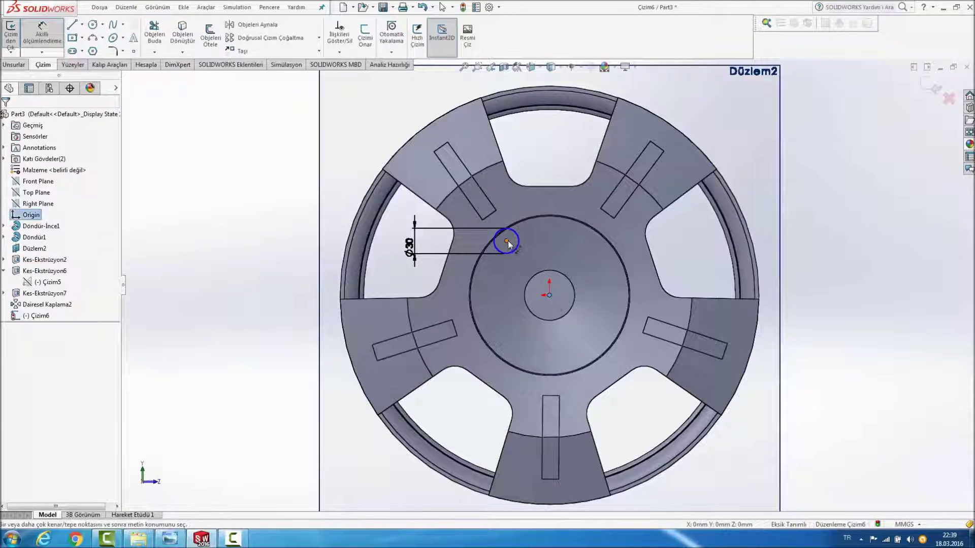
pyautogui.click(506, 241)
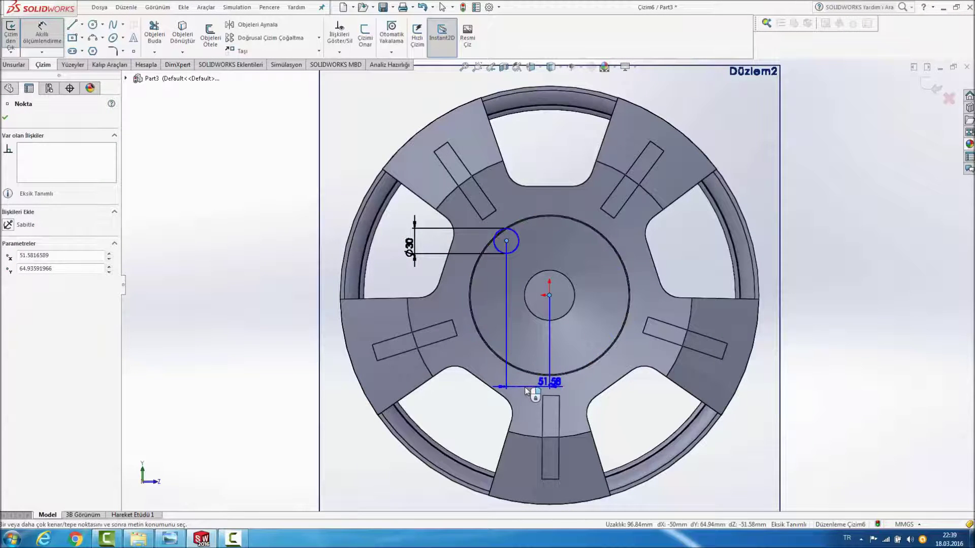
pyautogui.click(527, 390)
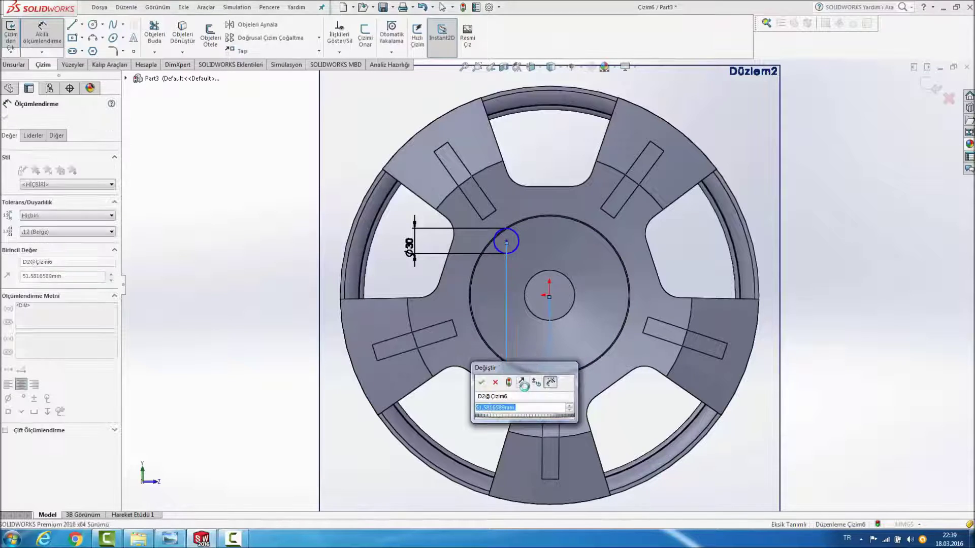
pyautogui.write('50')
pyautogui.press('Return')
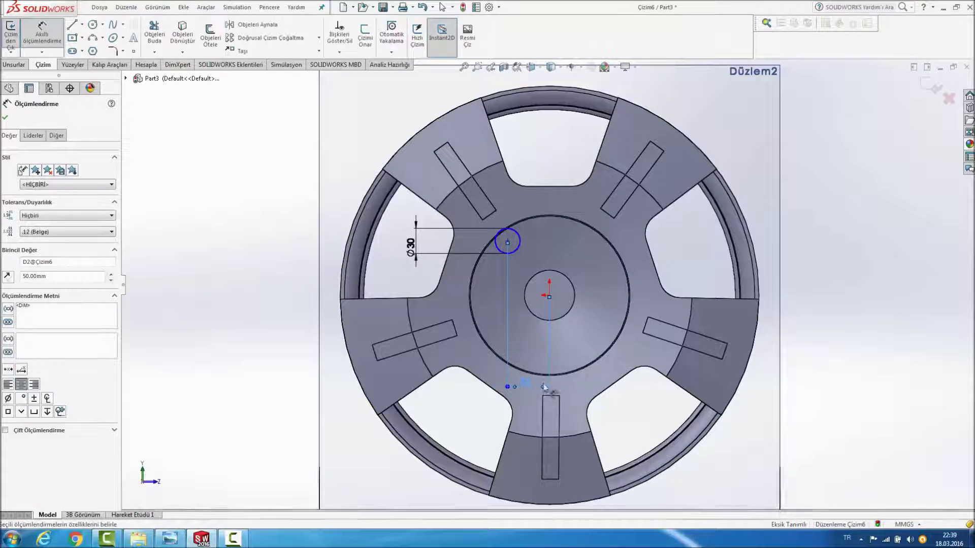
pyautogui.click(881, 272)
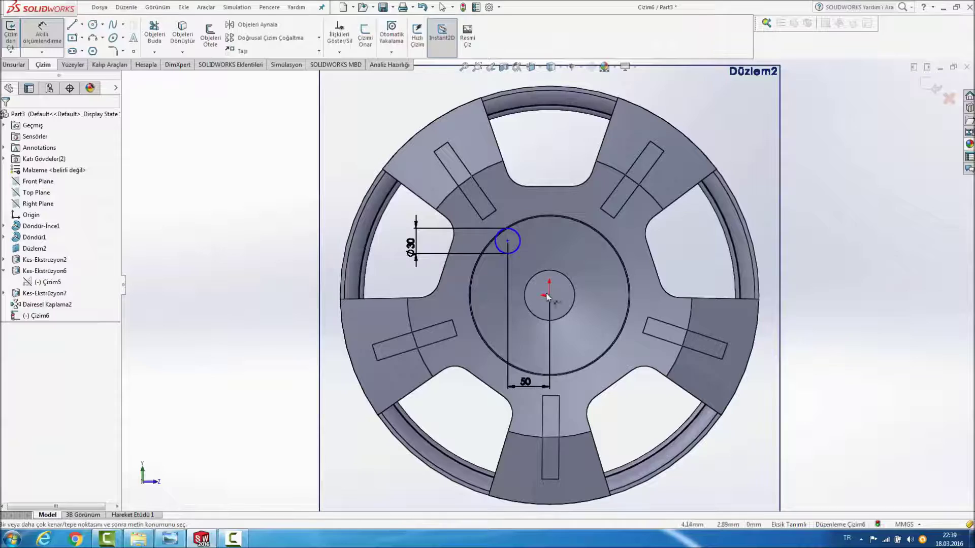
pyautogui.click(503, 245)
pyautogui.click(549, 295)
pyautogui.click(277, 247)
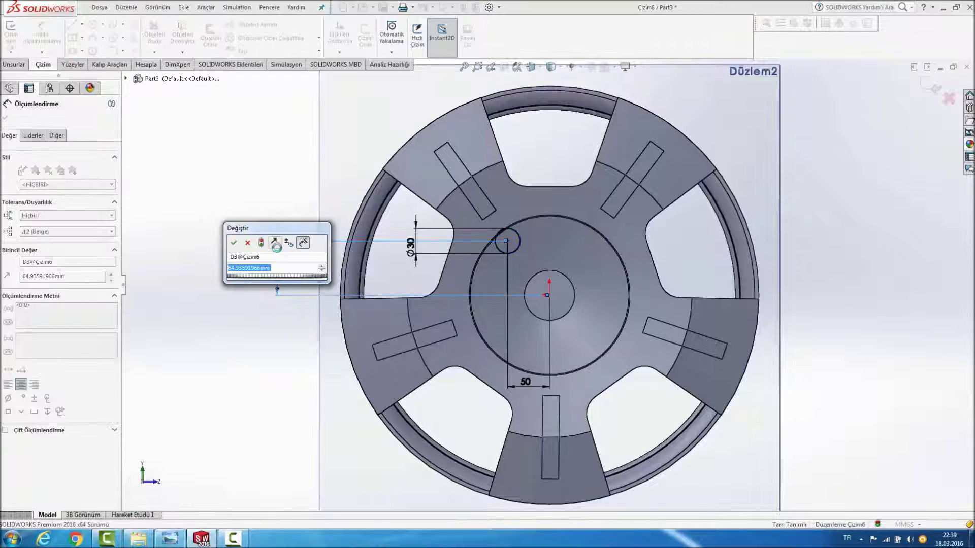
pyautogui.write('70')
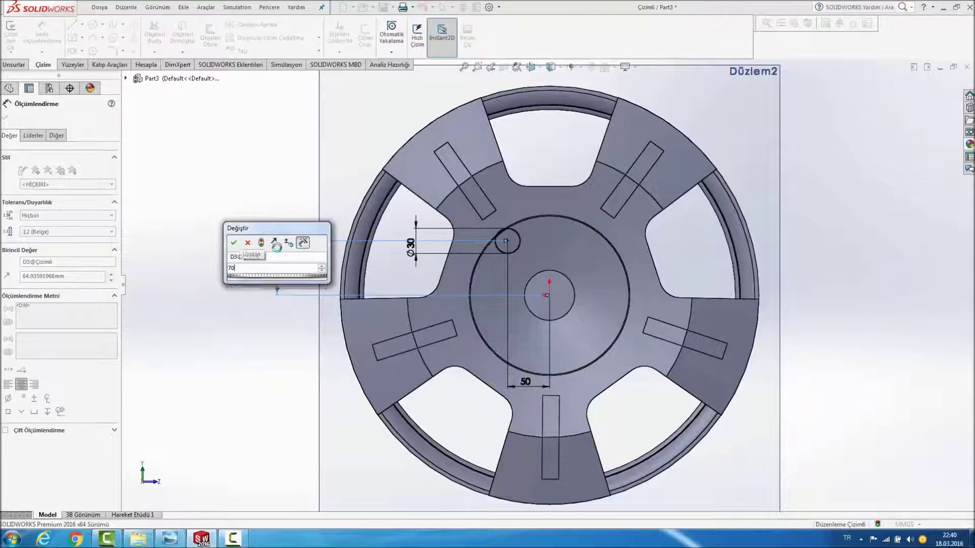
pyautogui.press('Return')
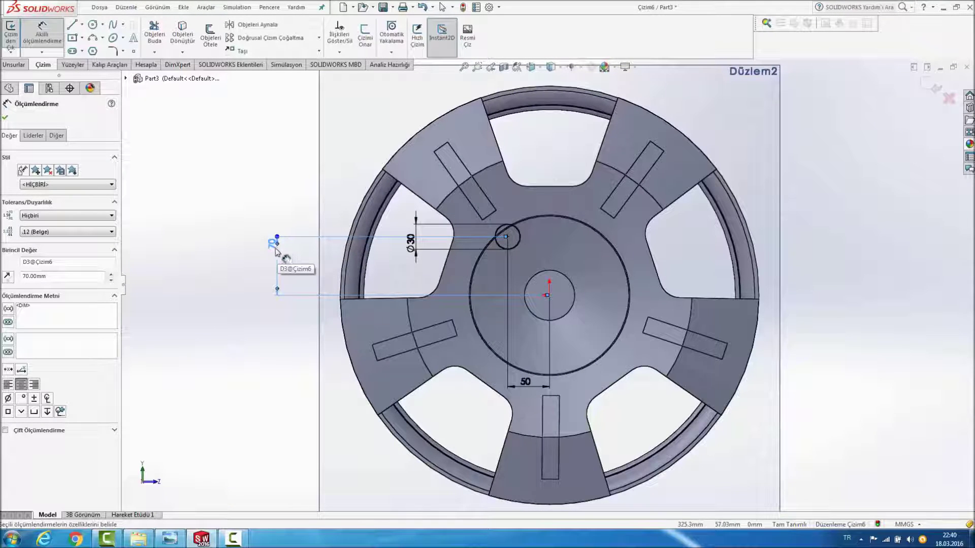
pyautogui.click(173, 207)
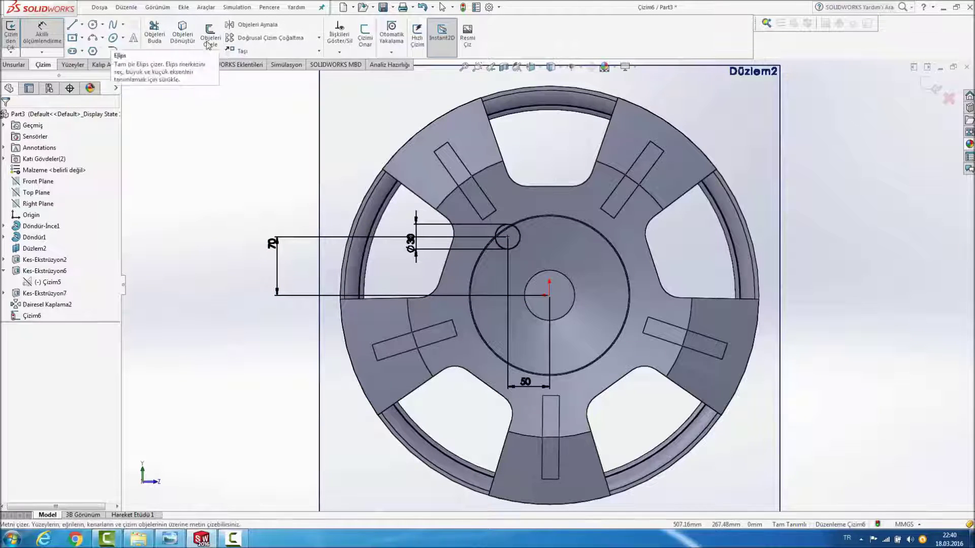
pyautogui.click(319, 40)
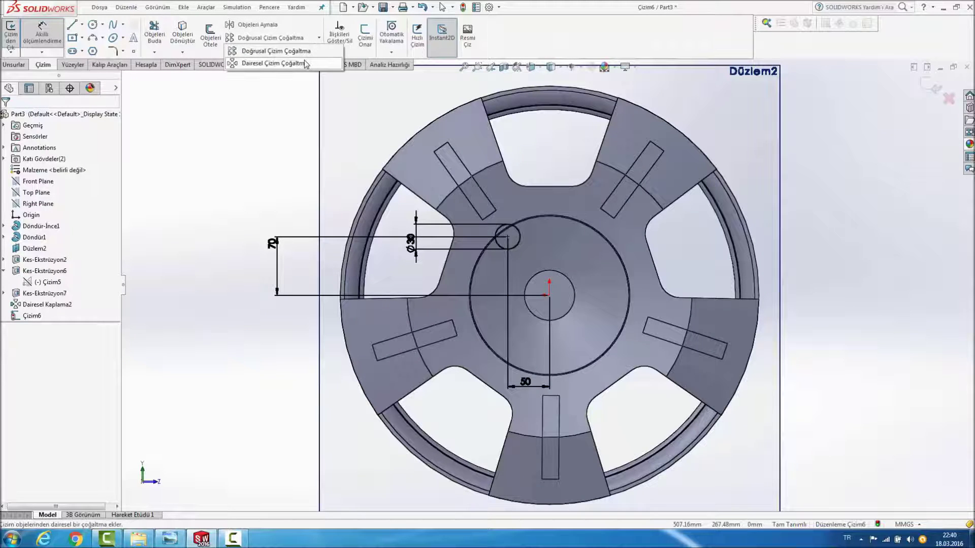
pyautogui.click(302, 61)
pyautogui.click(508, 226)
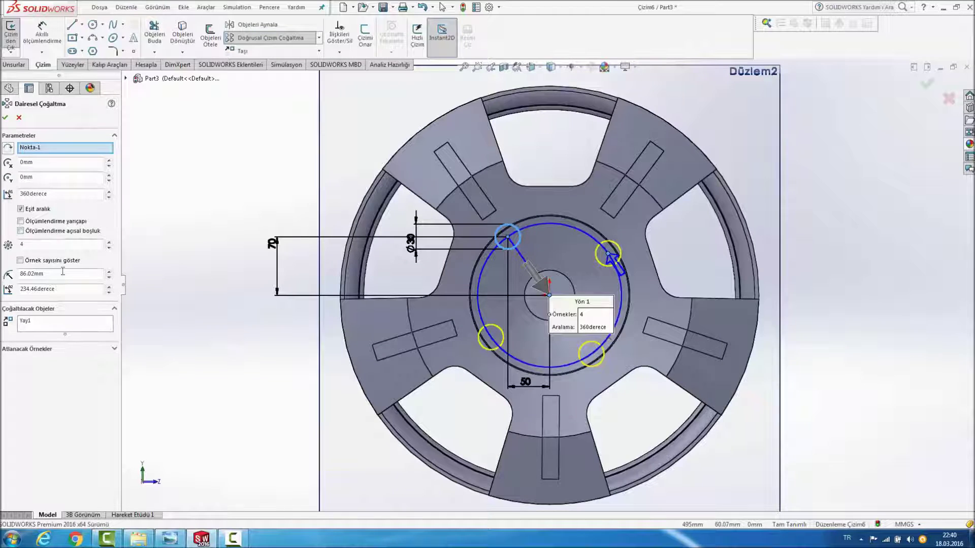
pyautogui.click(54, 244)
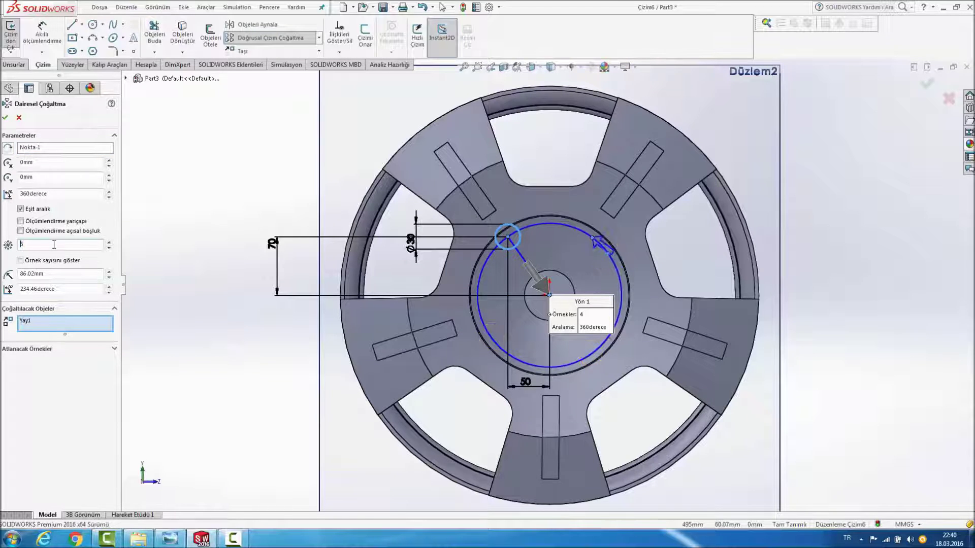
pyautogui.write('5')
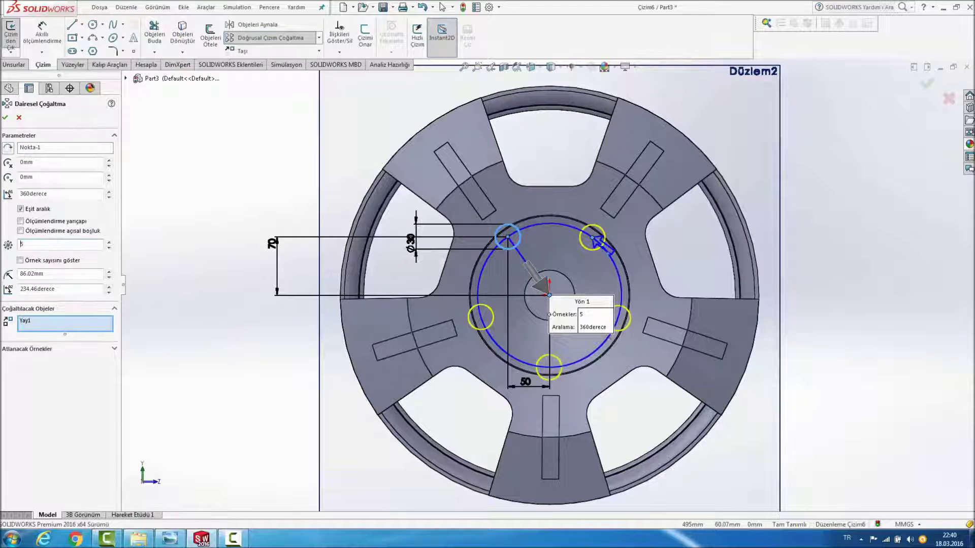
pyautogui.click(6, 118)
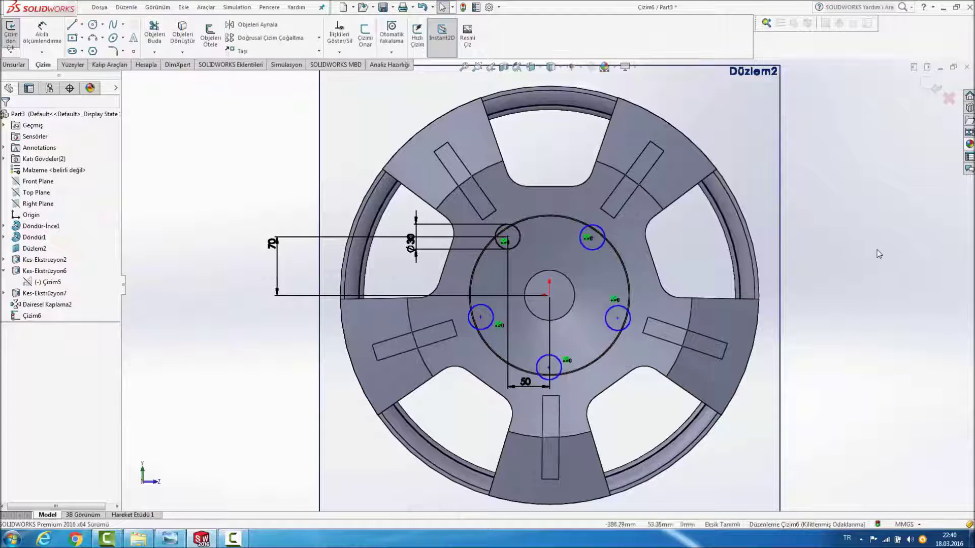
pyautogui.scroll(-2, 878, 239)
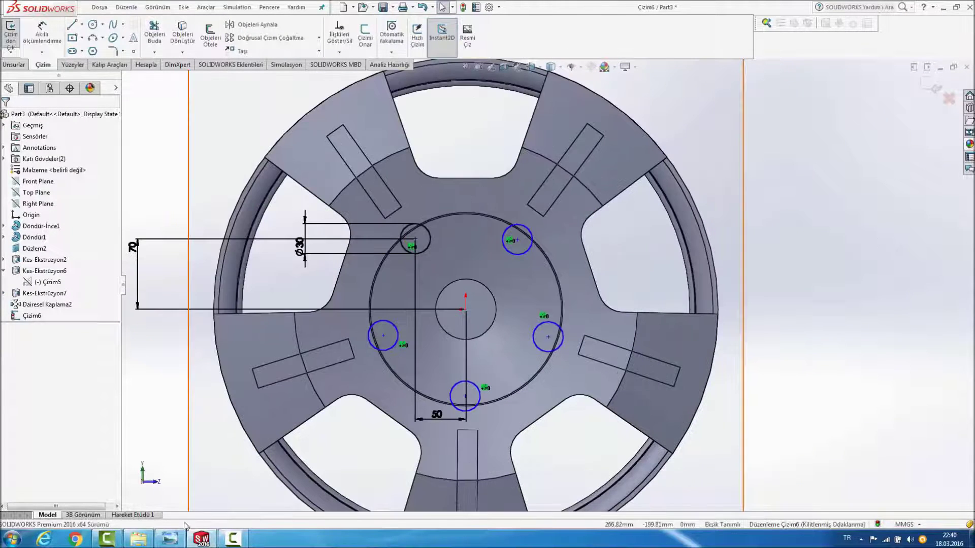
pyautogui.click(172, 539)
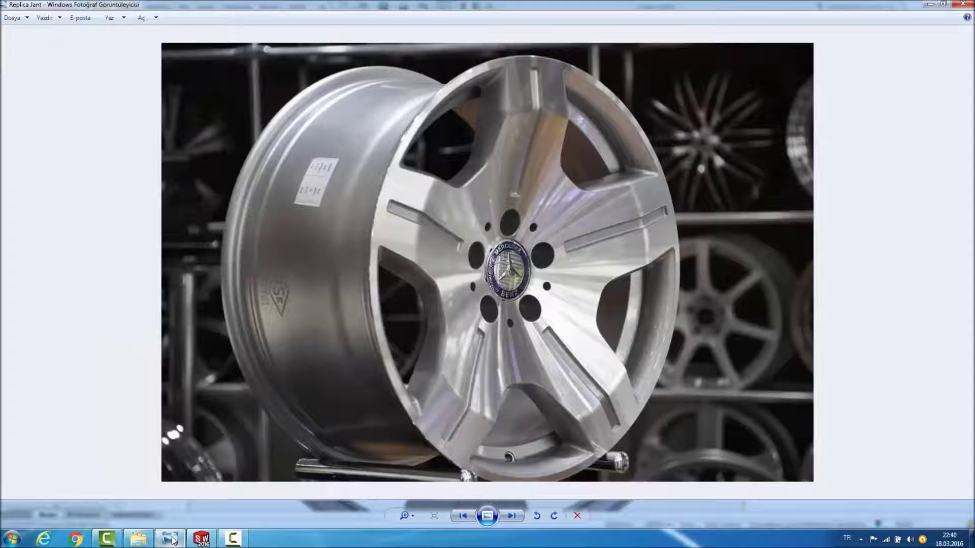
pyautogui.click(171, 539)
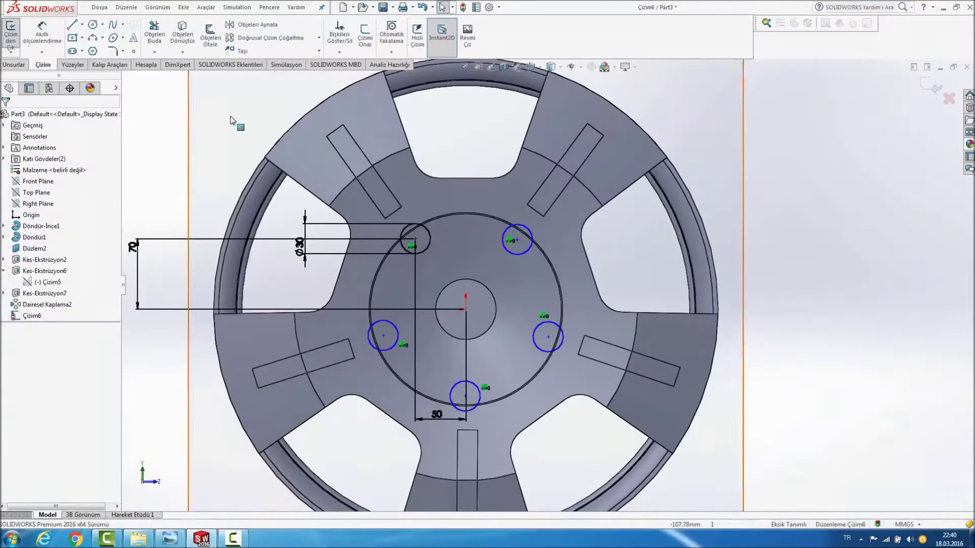
# Step: Draw a small circle above the origin on the centreline, 60 mm from the centre
pyautogui.click(93, 26)
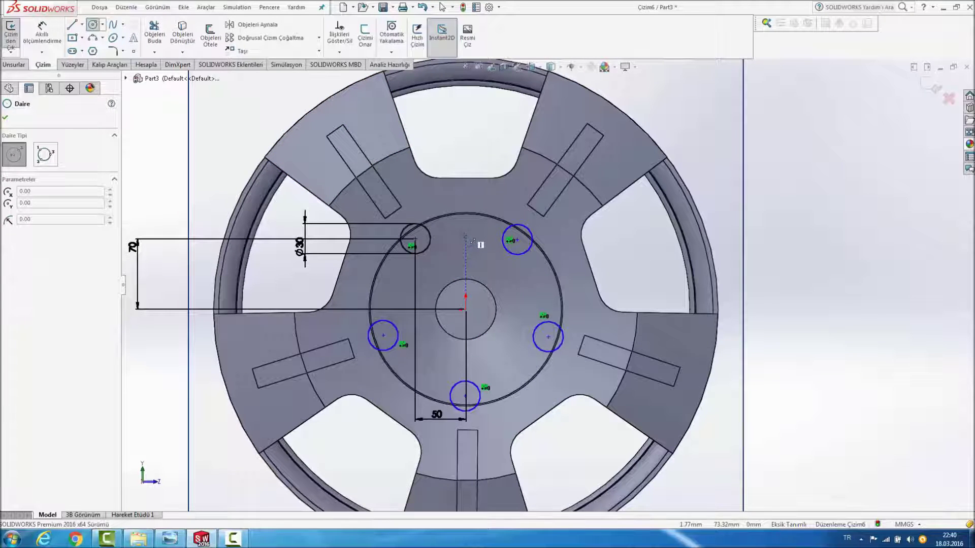
pyautogui.click(465, 235)
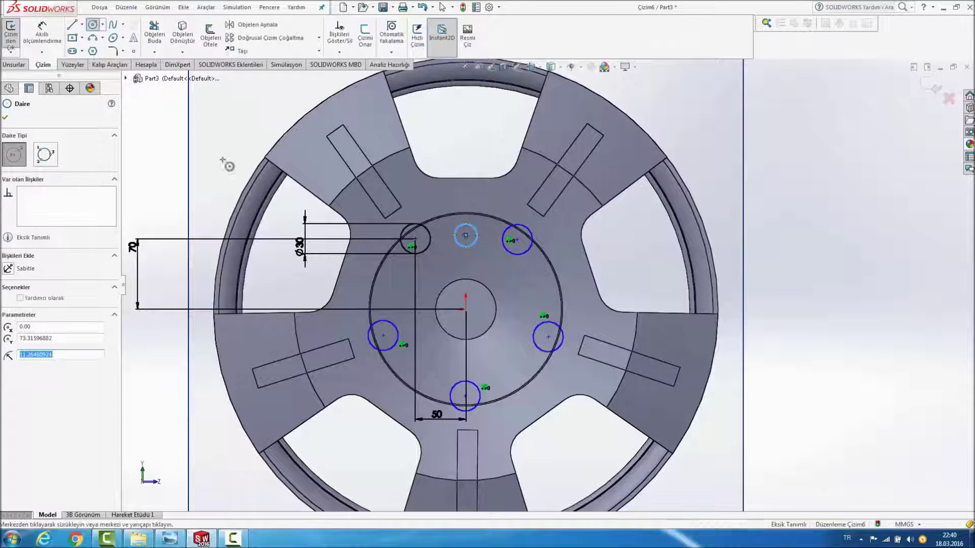
pyautogui.click(39, 54)
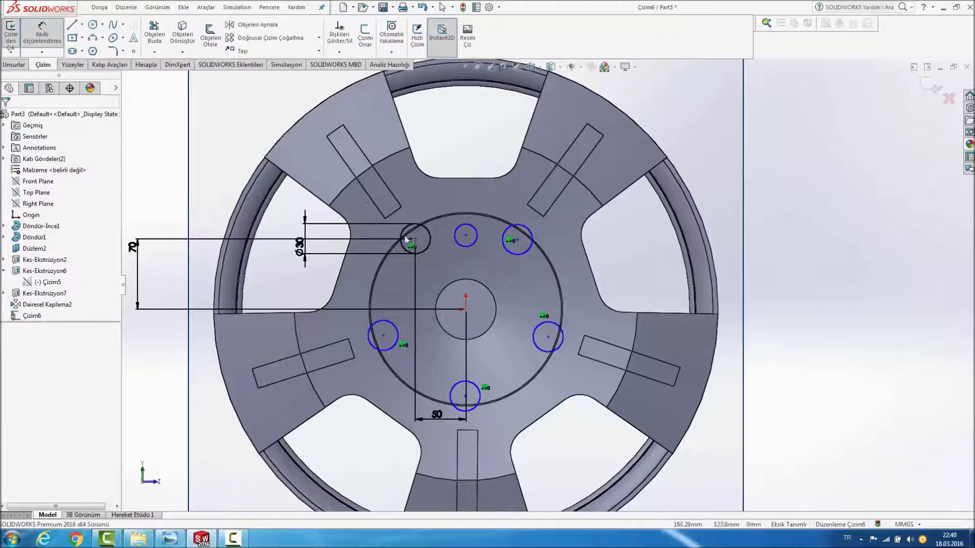
pyautogui.click(465, 310)
pyautogui.click(466, 235)
pyautogui.click(487, 247)
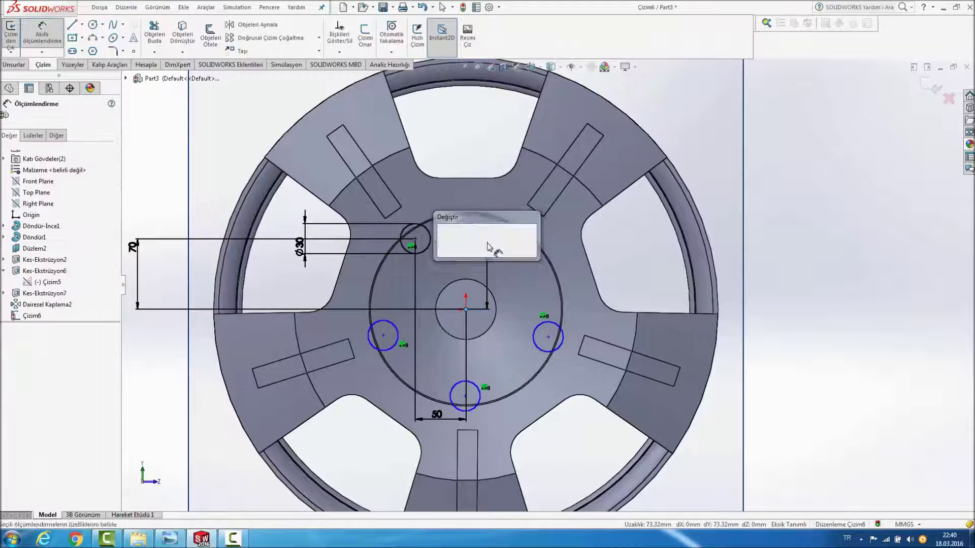
pyautogui.write('6')
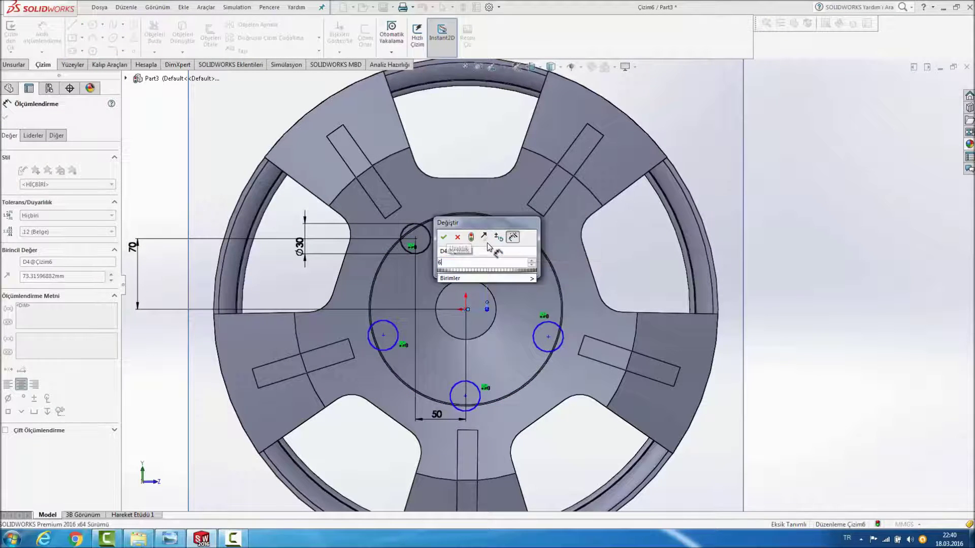
pyautogui.write('0')
pyautogui.press('Return')
# Step: Dimension the small circle's diameter to 16 mm and recheck the reference wheel photo
pyautogui.scroll(1, 635, 264)
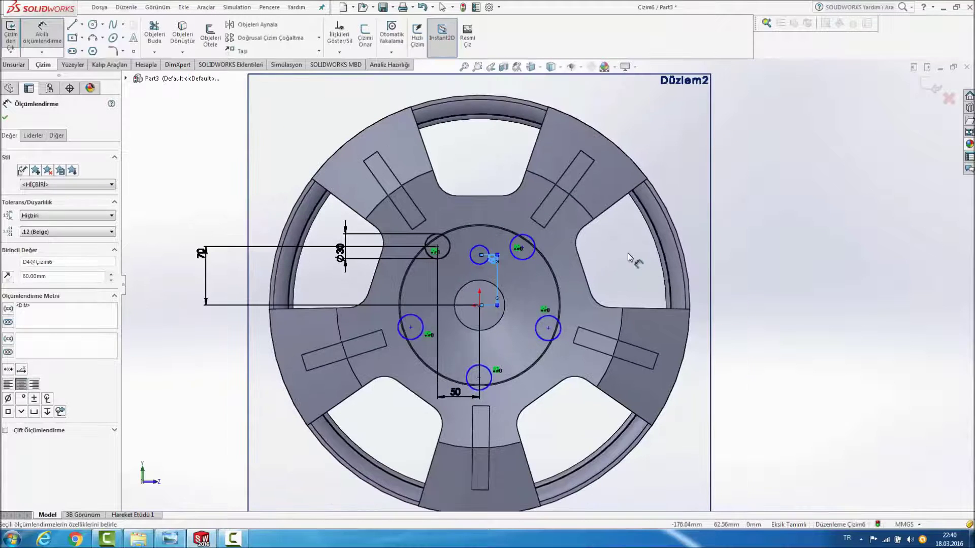
pyautogui.click(469, 257)
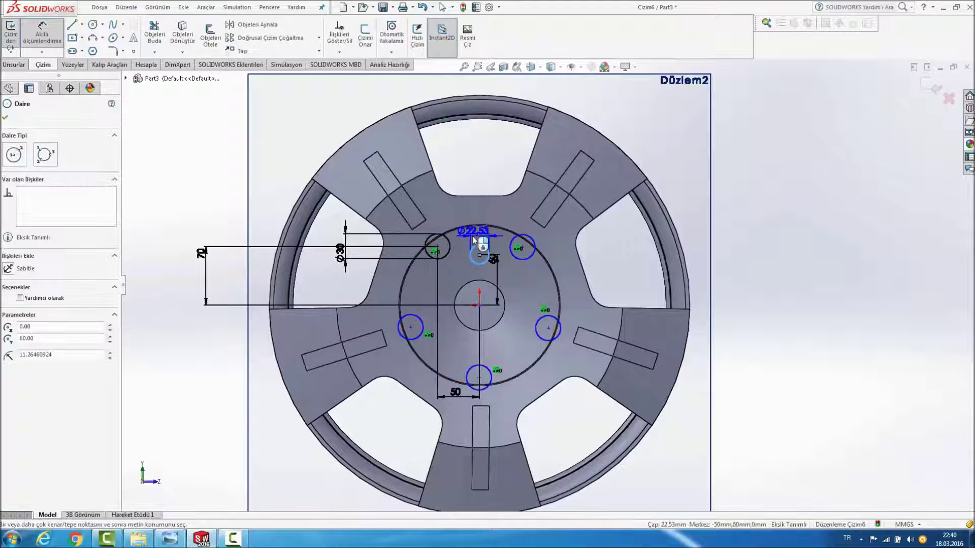
pyautogui.click(711, 261)
pyautogui.write('16')
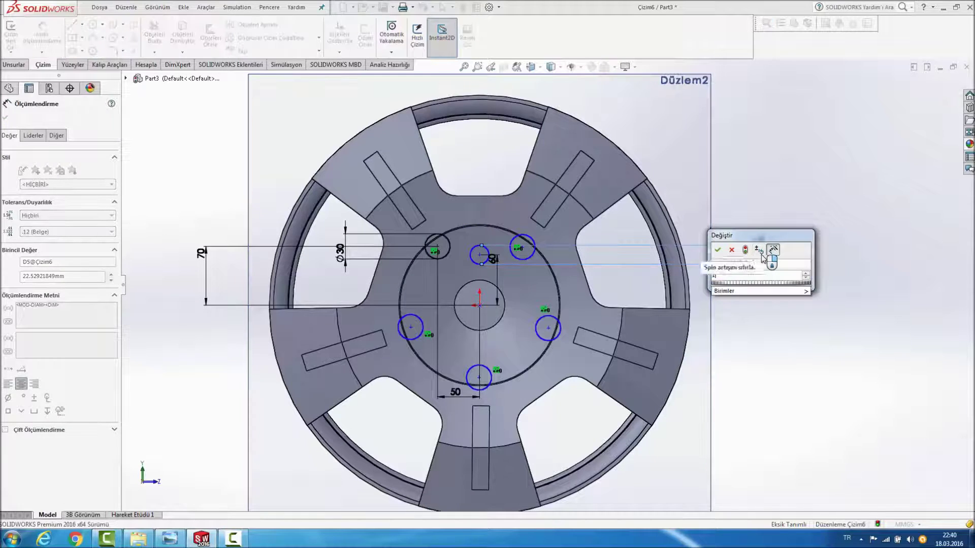
pyautogui.press('Return')
pyautogui.press('Escape')
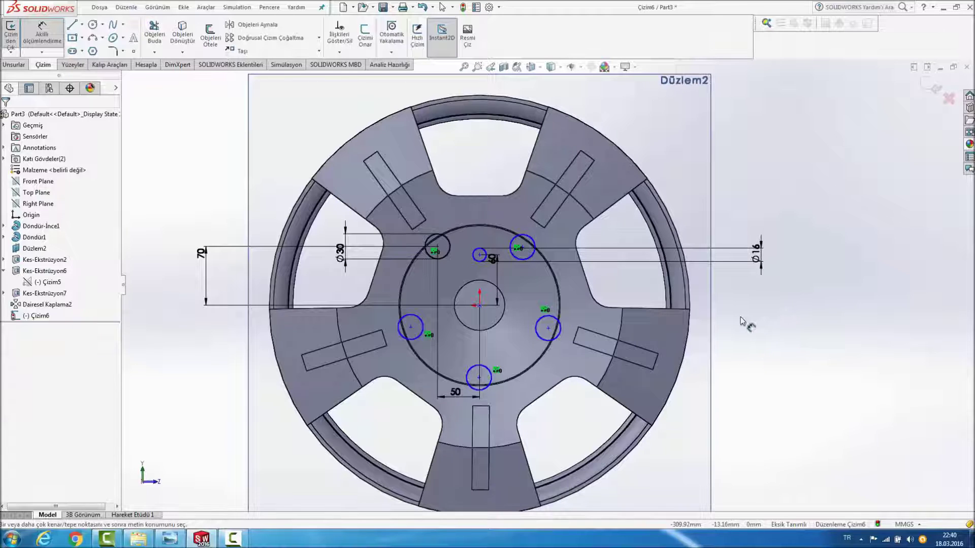
pyautogui.click(165, 542)
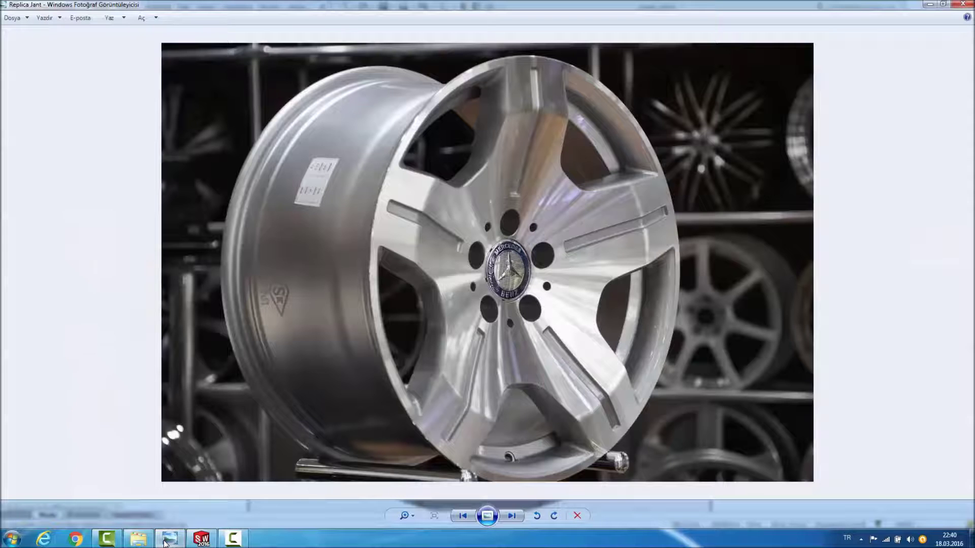
pyautogui.click(165, 543)
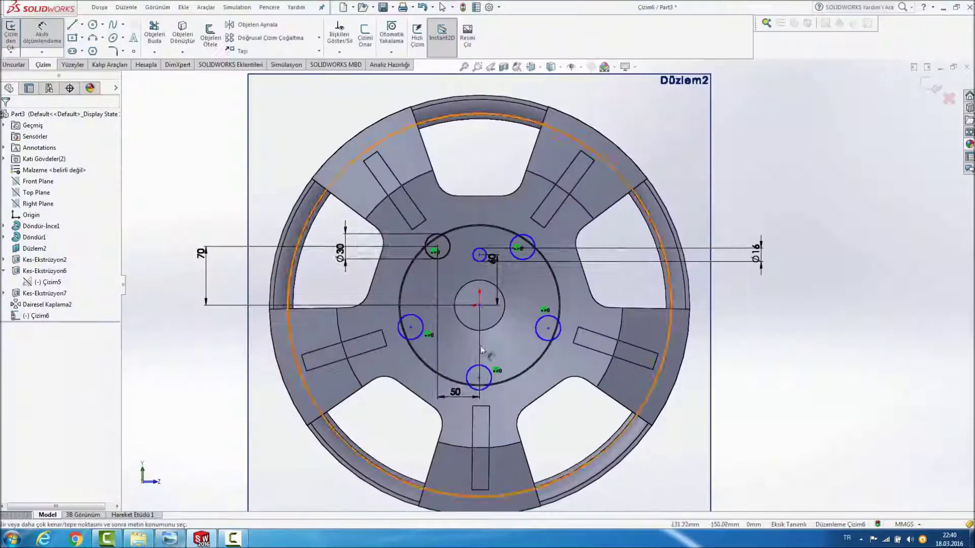
# Step: Change the small circle's 60 mm distance to 70, then to 75 mm
pyautogui.click(498, 272)
pyautogui.click(447, 247)
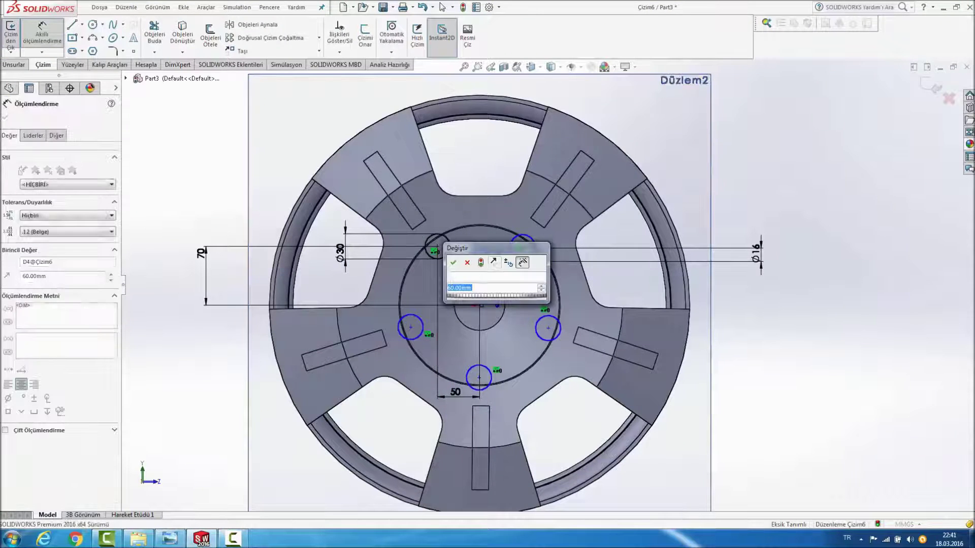
pyautogui.write('70')
pyautogui.press('Return')
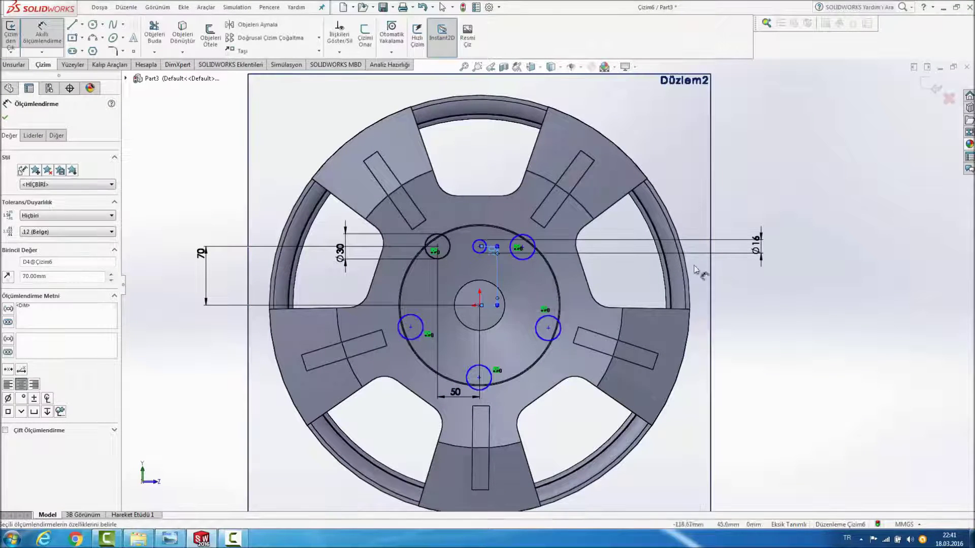
pyautogui.press('Escape')
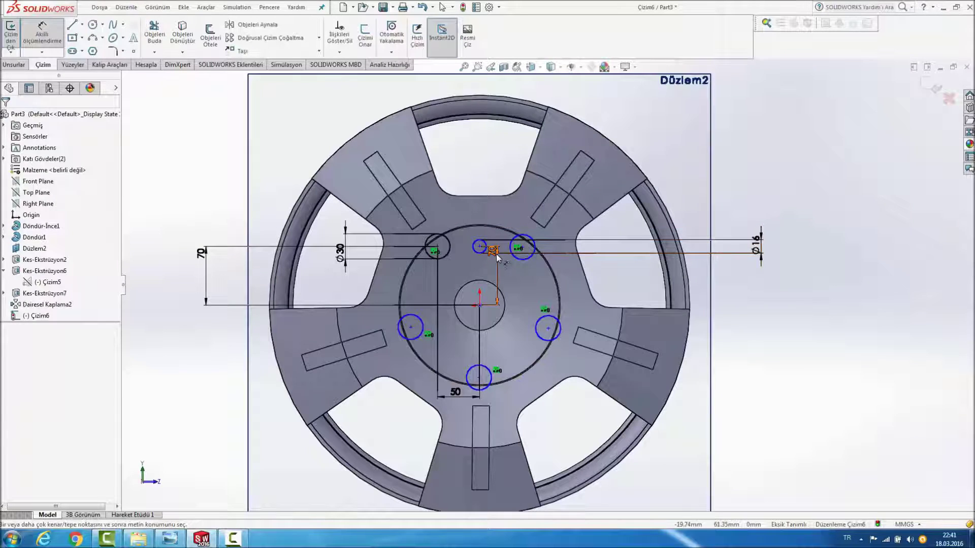
pyautogui.doubleClick(495, 252)
pyautogui.write('8')
pyautogui.press('BackSpace')
pyautogui.write('75')
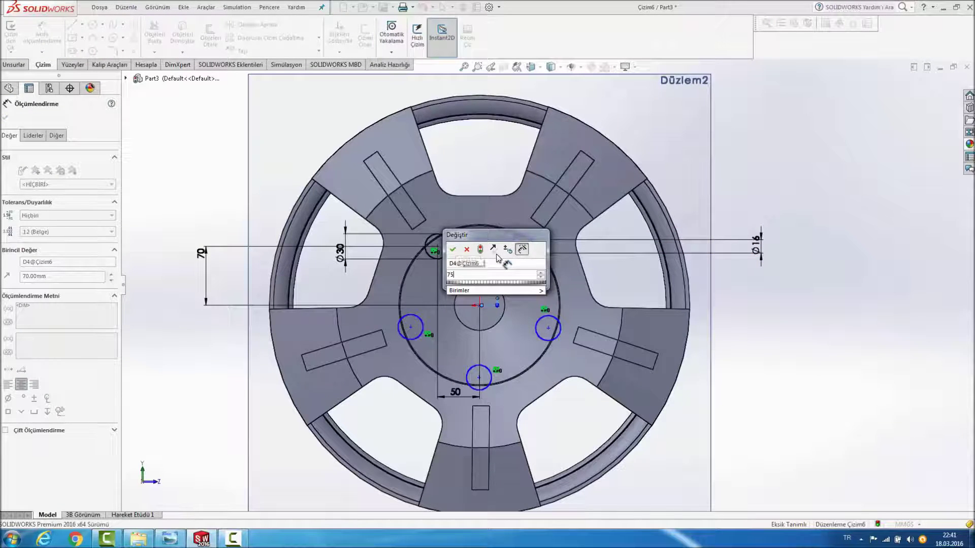
pyautogui.press('Return')
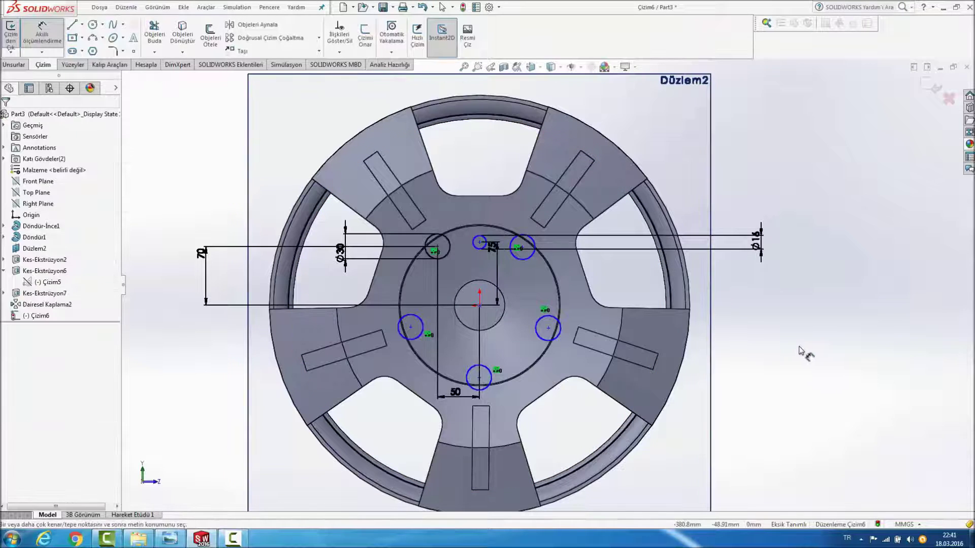
pyautogui.click(319, 38)
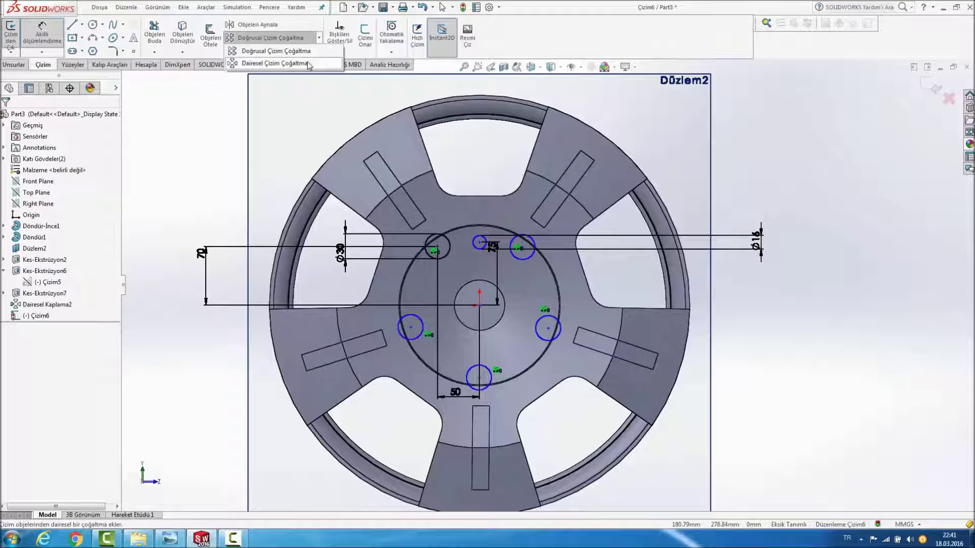
# Step: Circular-pattern the Ø16 circle into 5 instances around the wheel centre
pyautogui.click(309, 64)
pyautogui.click(478, 236)
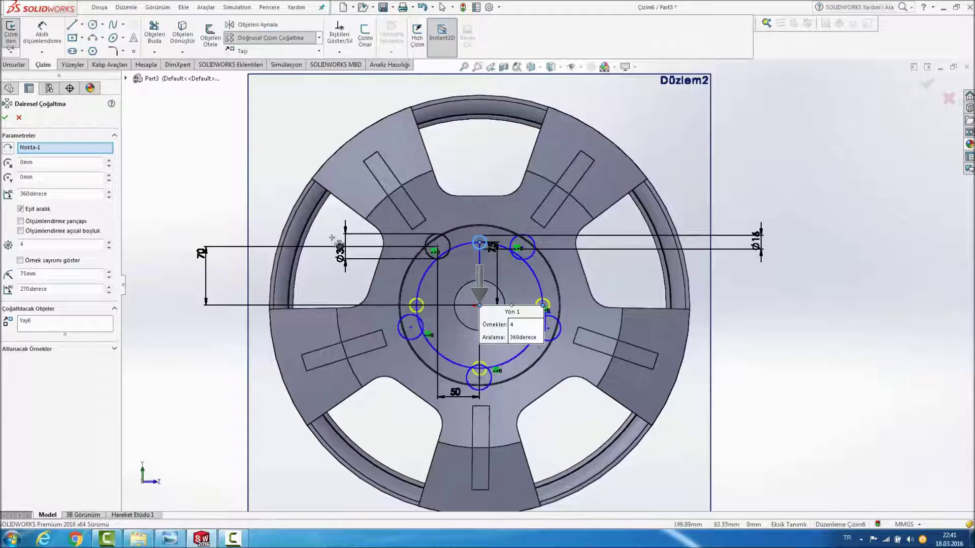
pyautogui.click(57, 245)
pyautogui.write('5')
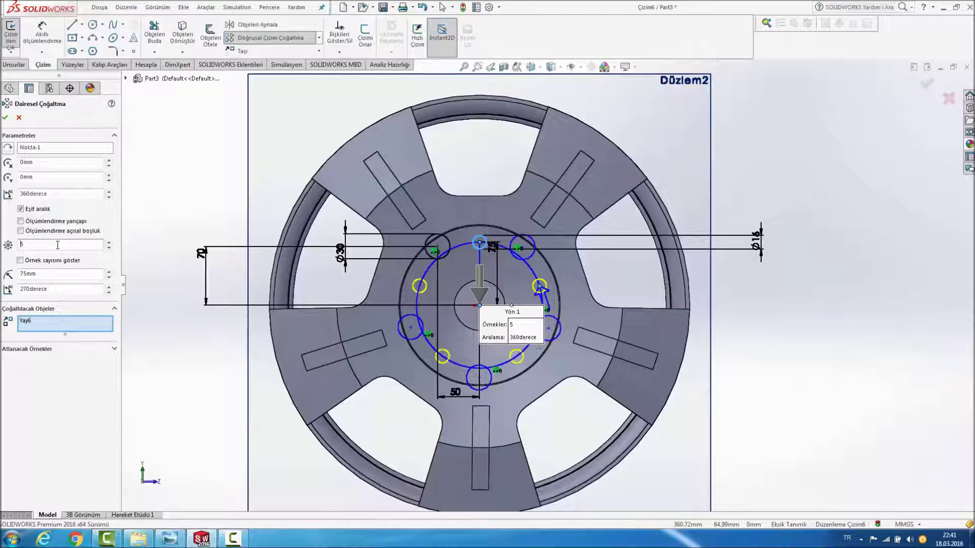
pyautogui.click(5, 118)
pyautogui.scroll(-2, 208, 149)
pyautogui.moveTo(213, 152)
pyautogui.mouseDown(button='middle')
pyautogui.moveTo(191, 169)
pyautogui.moveTo(188, 147)
pyautogui.mouseUp(button='middle')
# Step: Extrude-cut the hub sketch circles 947 mm through the wheel to form bolt holes
pyautogui.click(13, 65)
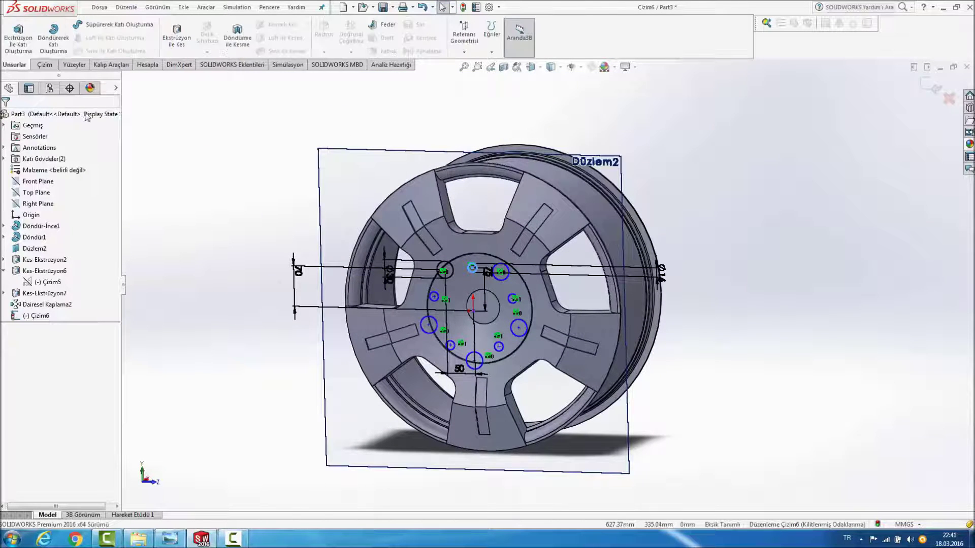
pyautogui.click(176, 34)
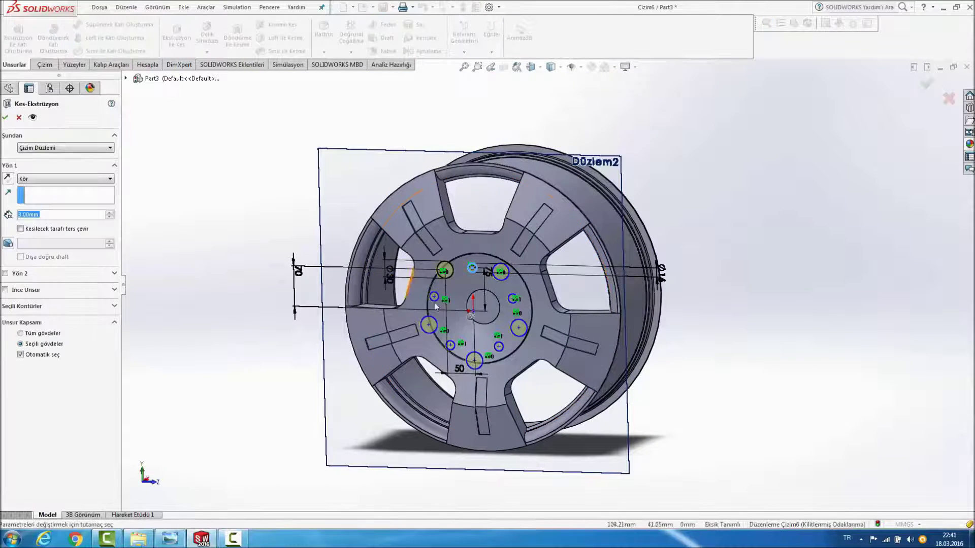
pyautogui.moveTo(471, 316); pyautogui.dragTo(711, 269)
pyautogui.moveTo(711, 269); pyautogui.dragTo(784, 235, button='middle')
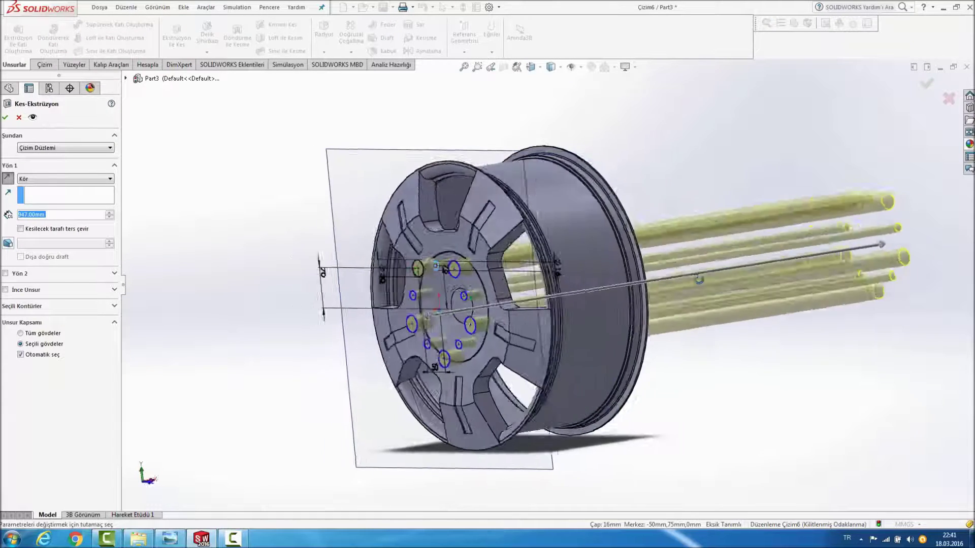
pyautogui.click(925, 87)
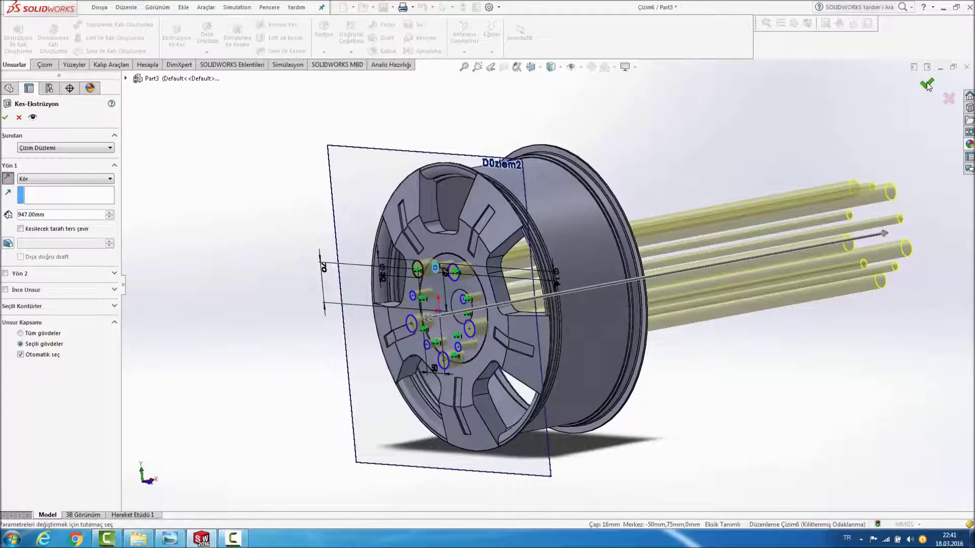
# Step: Orbit and zoom around the wheel to inspect the five Ø30 and five Ø16 holes
pyautogui.click(669, 142)
pyautogui.moveTo(680, 175); pyautogui.dragTo(795, 142, button='middle')
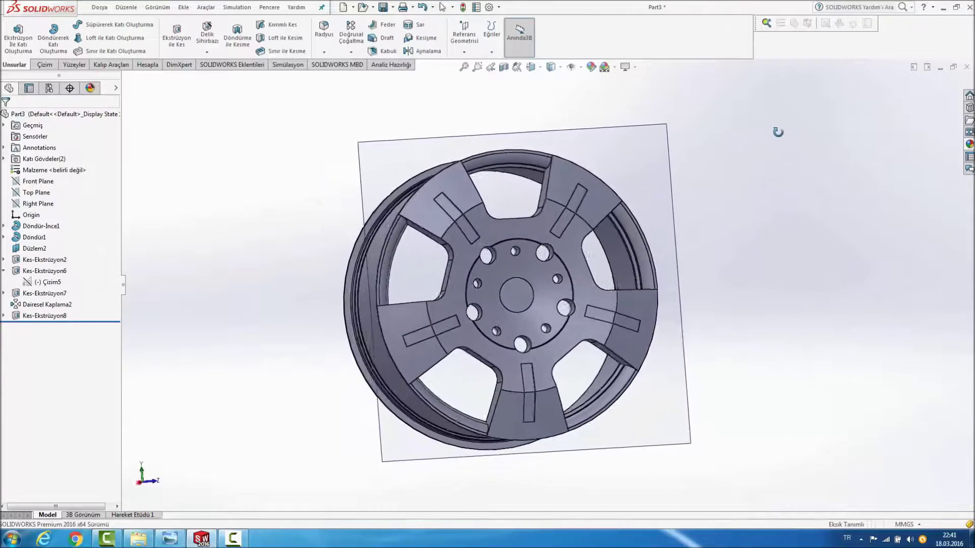
pyautogui.moveTo(802, 206)
pyautogui.mouseDown(button='middle')
pyautogui.moveTo(752, 213)
pyautogui.moveTo(801, 223)
pyautogui.mouseUp(button='middle')
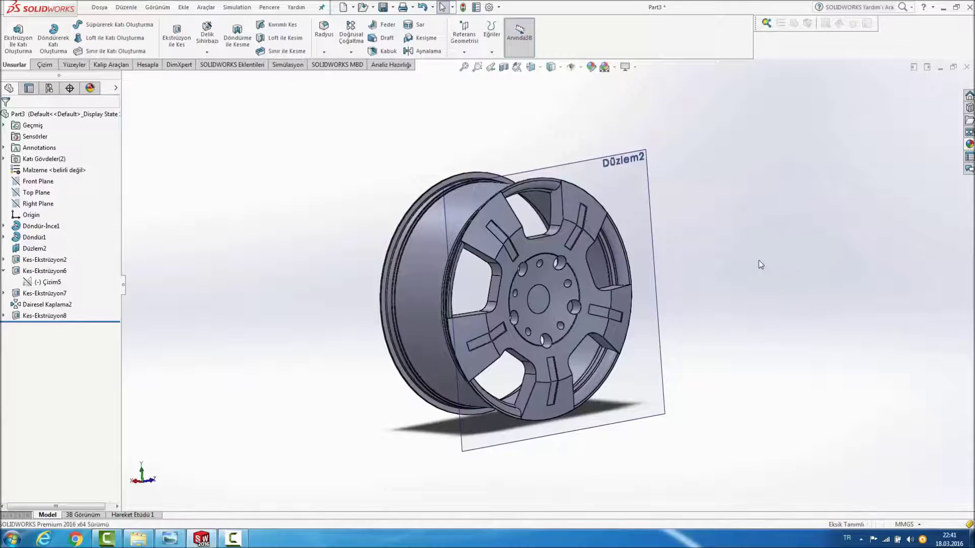
pyautogui.scroll(-3, 711, 274)
pyautogui.scroll(-4, 468, 308)
pyautogui.scroll(1, 505, 308)
pyautogui.scroll(1, 635, 295)
pyautogui.scroll(3, 779, 282)
pyautogui.scroll(1, 780, 282)
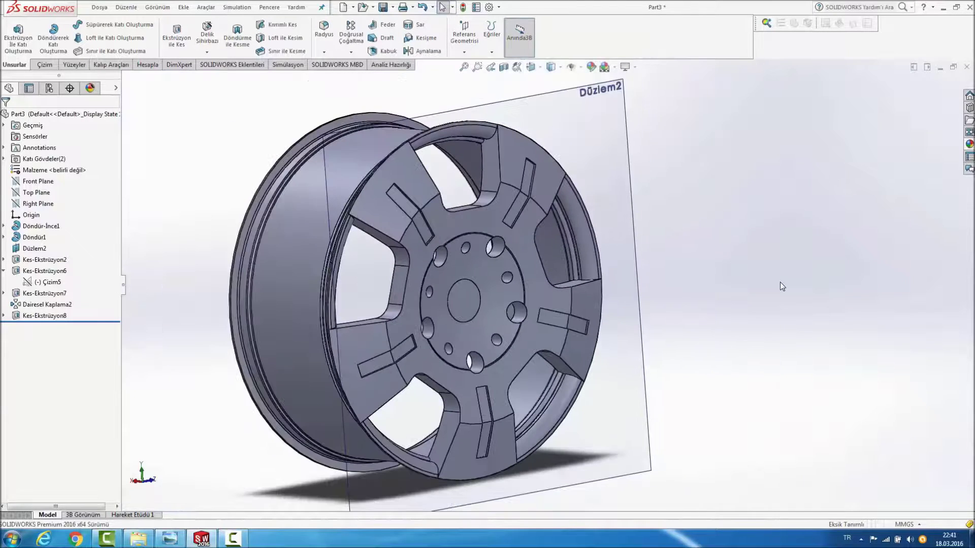
pyautogui.click(232, 539)
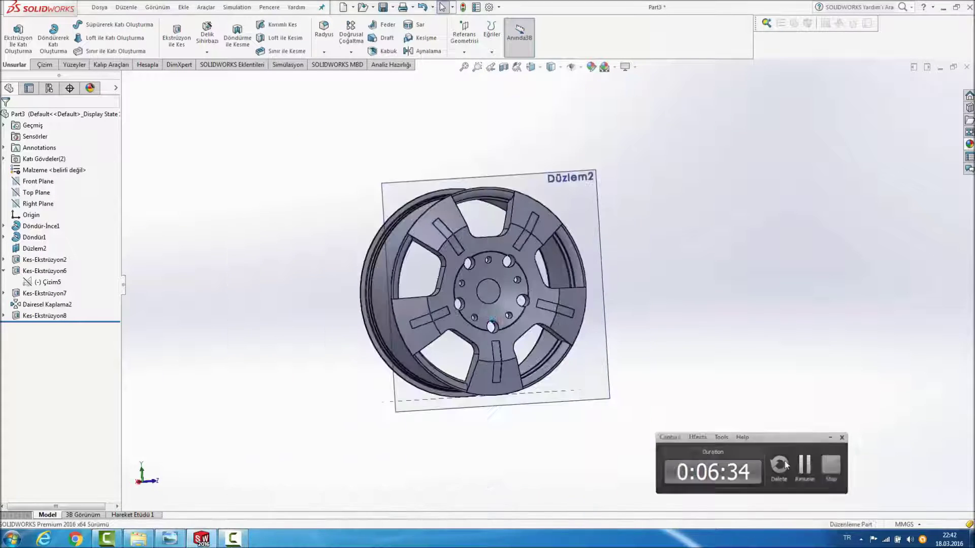
pyautogui.rightClick(59, 224)
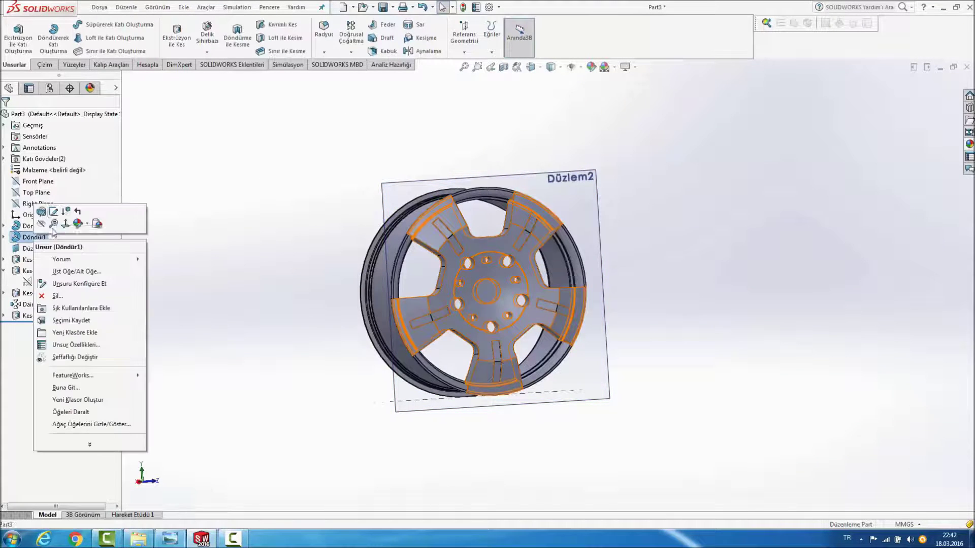
# Step: In the revolve profile sketch, change the left 30 mm dimension to 50 mm in Normal To view
pyautogui.click(57, 217)
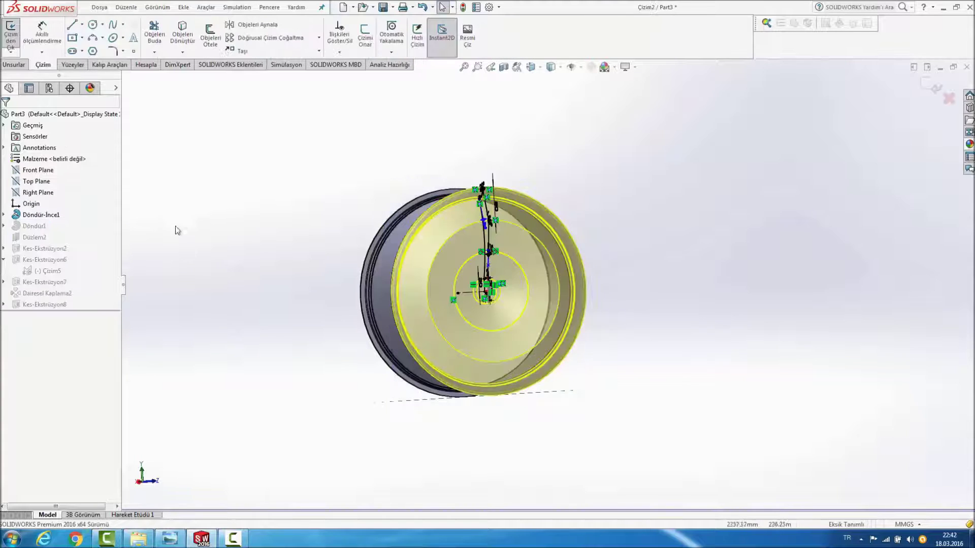
pyautogui.press('space')
pyautogui.click(372, 367)
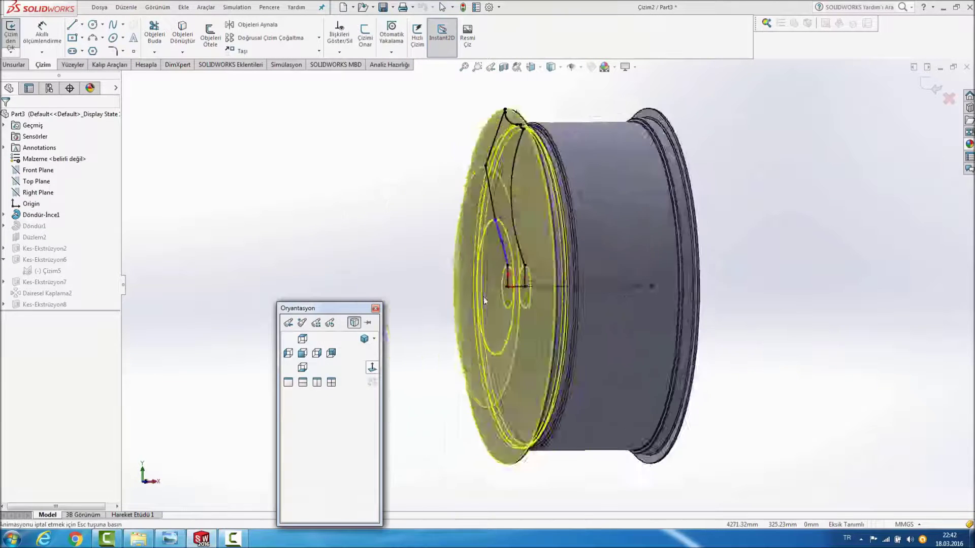
pyautogui.scroll(-3, 530, 259)
pyautogui.scroll(-3, 485, 272)
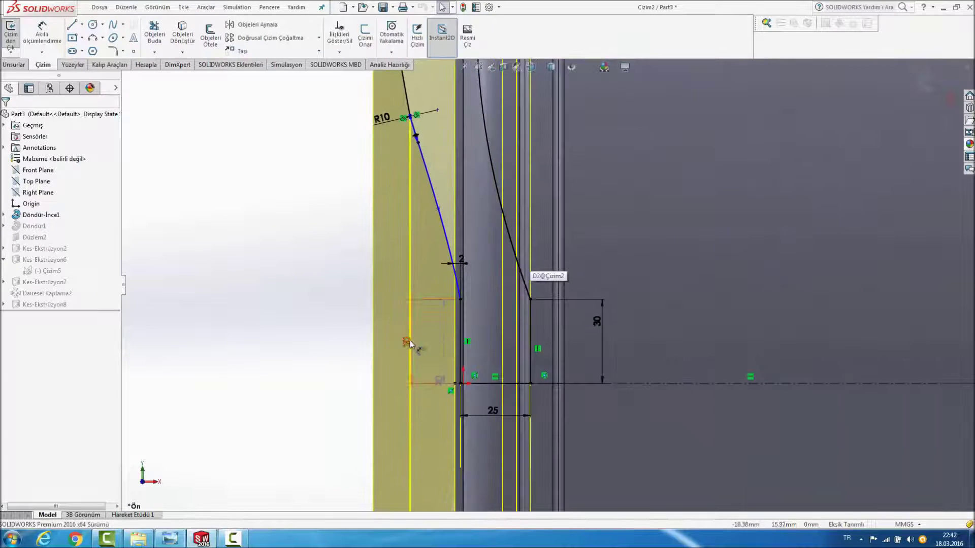
pyautogui.doubleClick(439, 381)
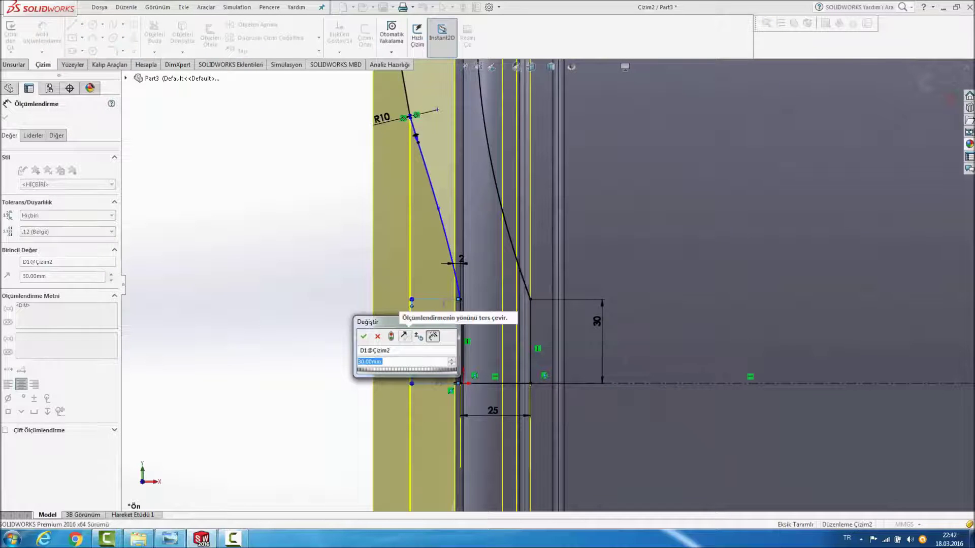
pyautogui.write('50')
pyautogui.press('Return')
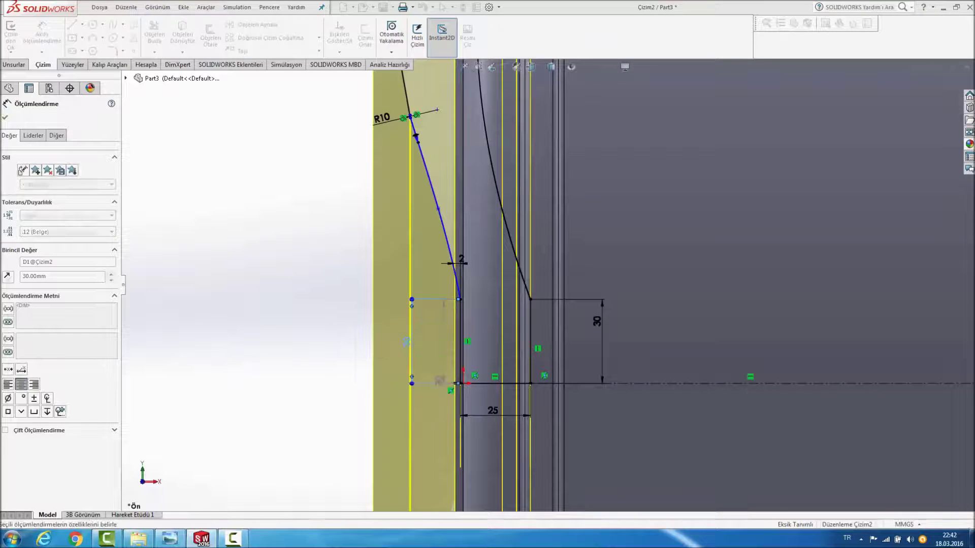
pyautogui.click(281, 264)
# Step: Exit the sketch to rebuild the wheel and orbit to an angled 3-D view
pyautogui.scroll(2, 280, 264)
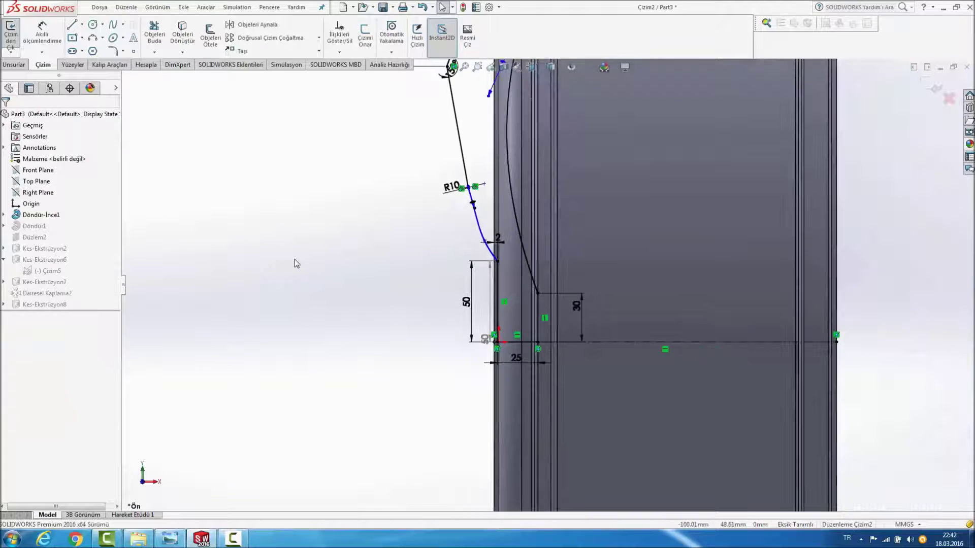
pyautogui.scroll(-1, 525, 299)
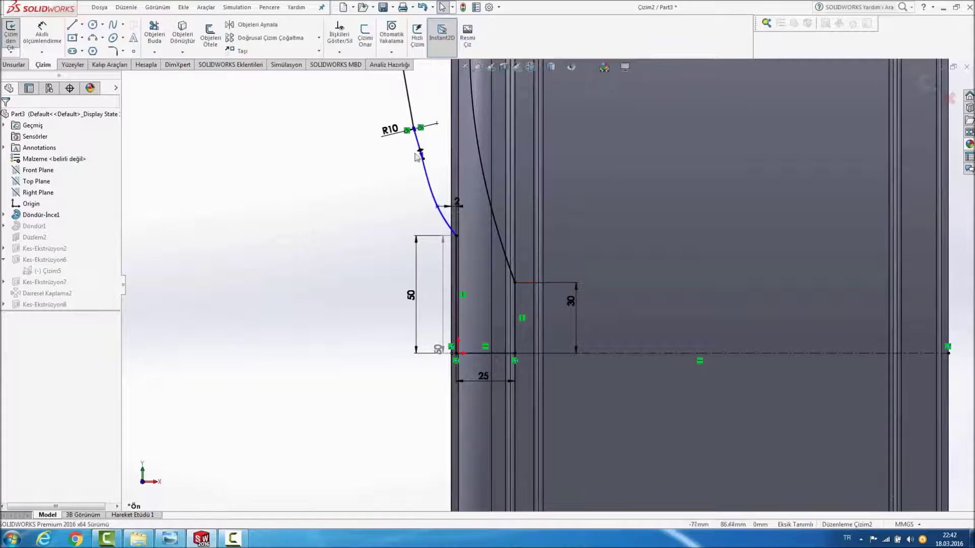
pyautogui.click(929, 83)
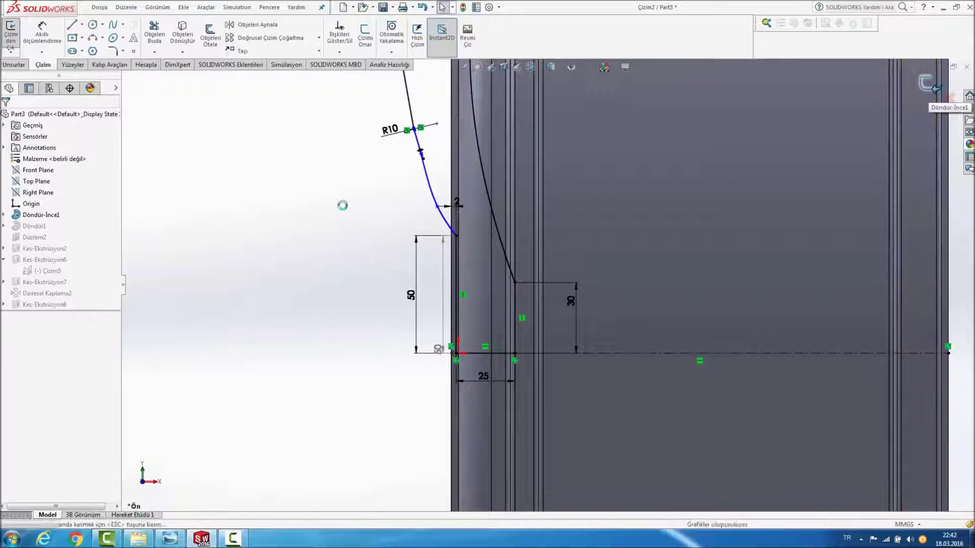
pyautogui.press('f')
pyautogui.moveTo(222, 209)
pyautogui.mouseDown(button='middle')
pyautogui.moveTo(372, 215)
pyautogui.moveTo(435, 206)
pyautogui.moveTo(435, 218)
pyautogui.mouseUp(button='middle')
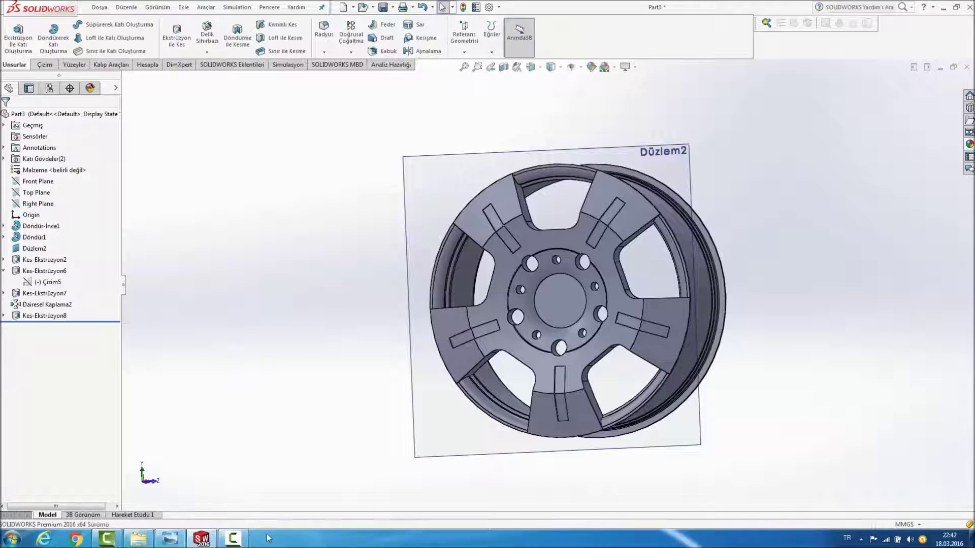
pyautogui.click(243, 542)
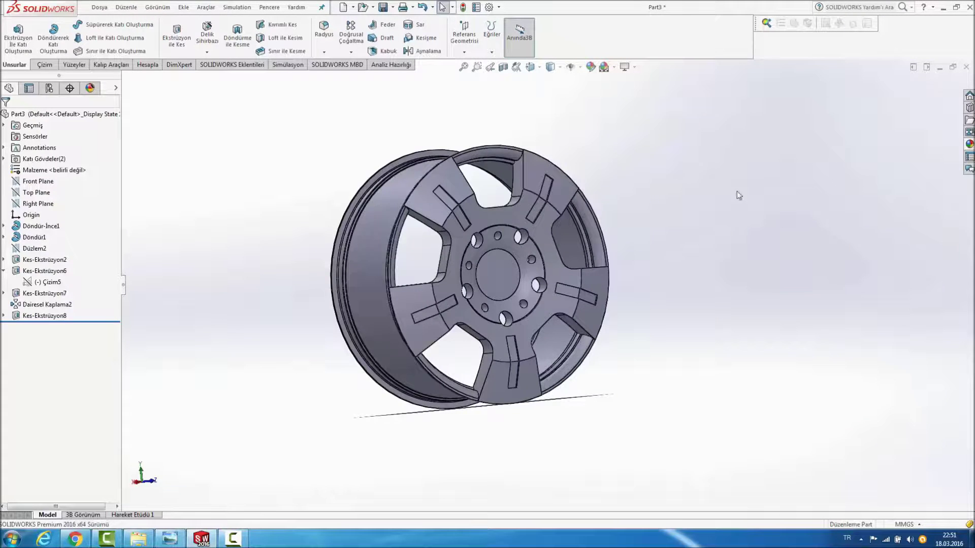
# Step: Start a fillet and select the spoke faces plus the central hub face
pyautogui.moveTo(736, 193)
pyautogui.mouseDown(button='middle')
pyautogui.moveTo(631, 184)
pyautogui.moveTo(695, 189)
pyautogui.mouseUp(button='middle')
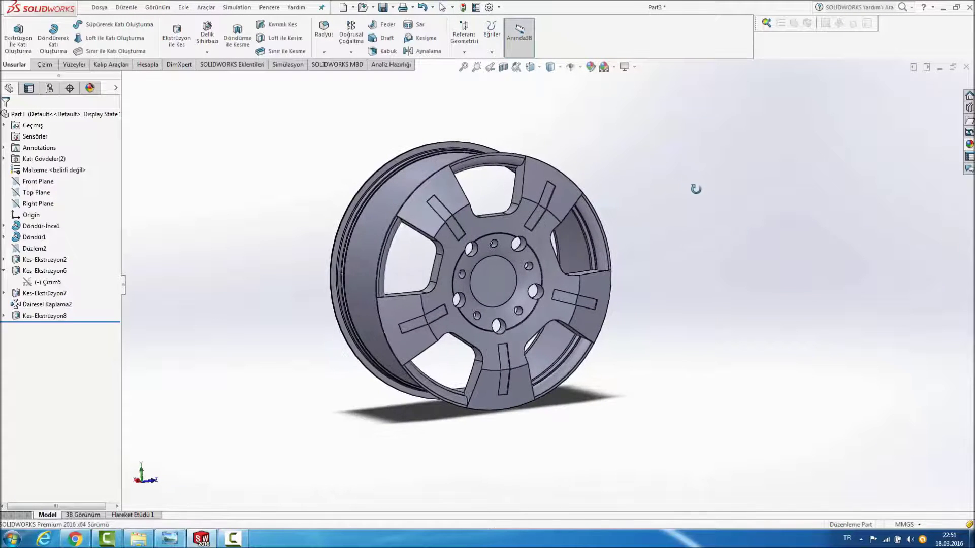
pyautogui.click(324, 30)
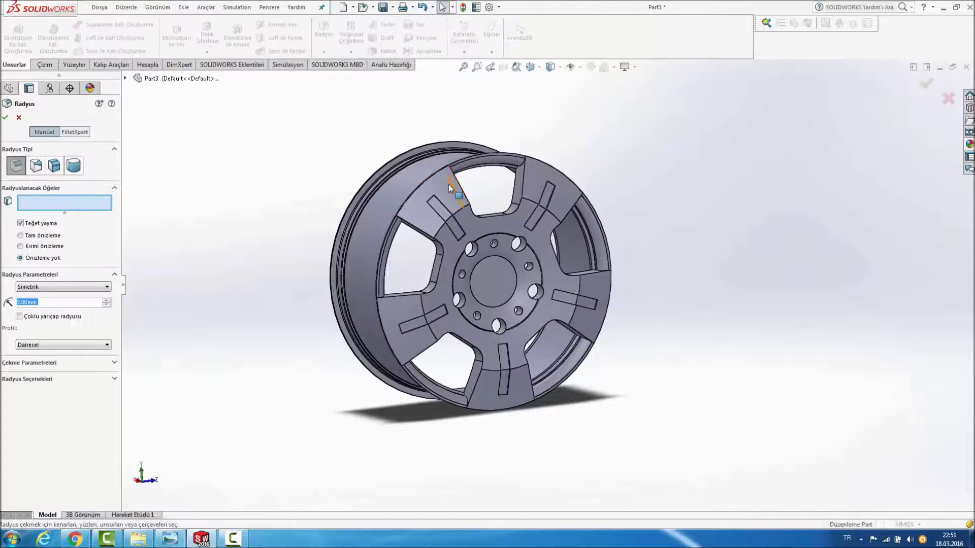
pyautogui.click(459, 200)
pyautogui.click(536, 190)
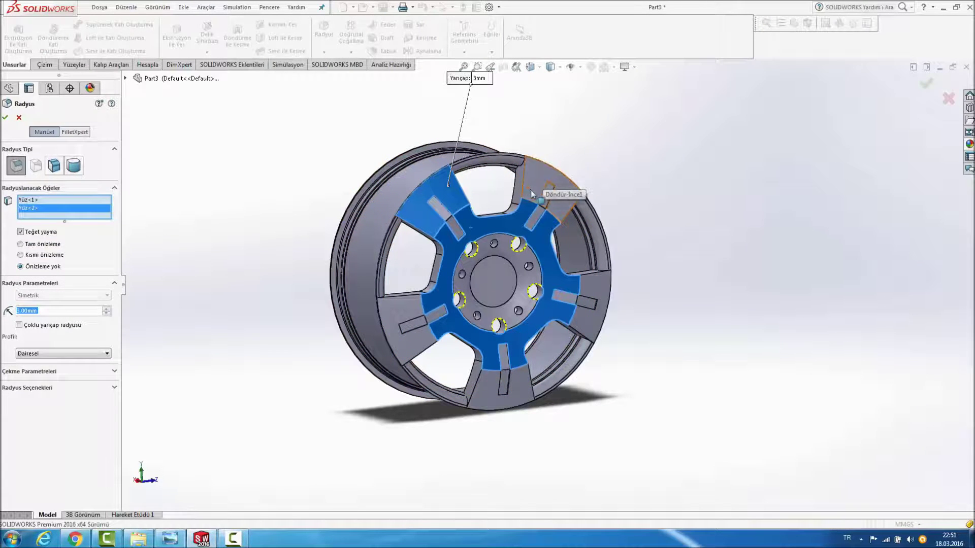
pyautogui.click(542, 212)
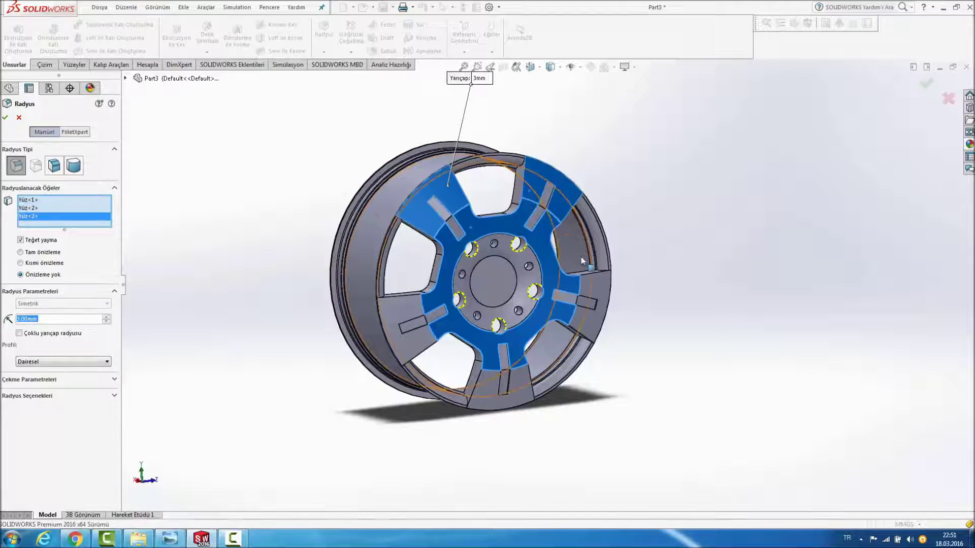
pyautogui.click(603, 297)
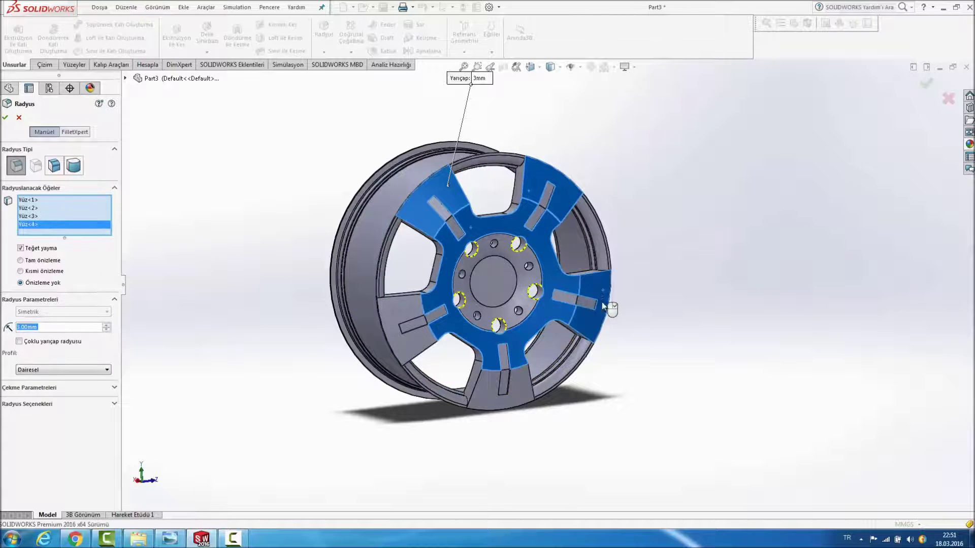
pyautogui.click(480, 394)
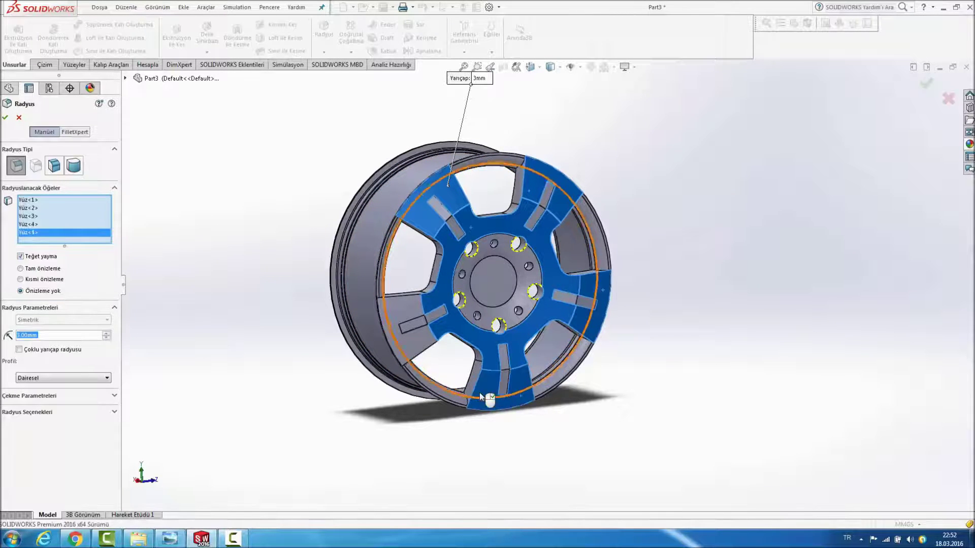
pyautogui.click(420, 342)
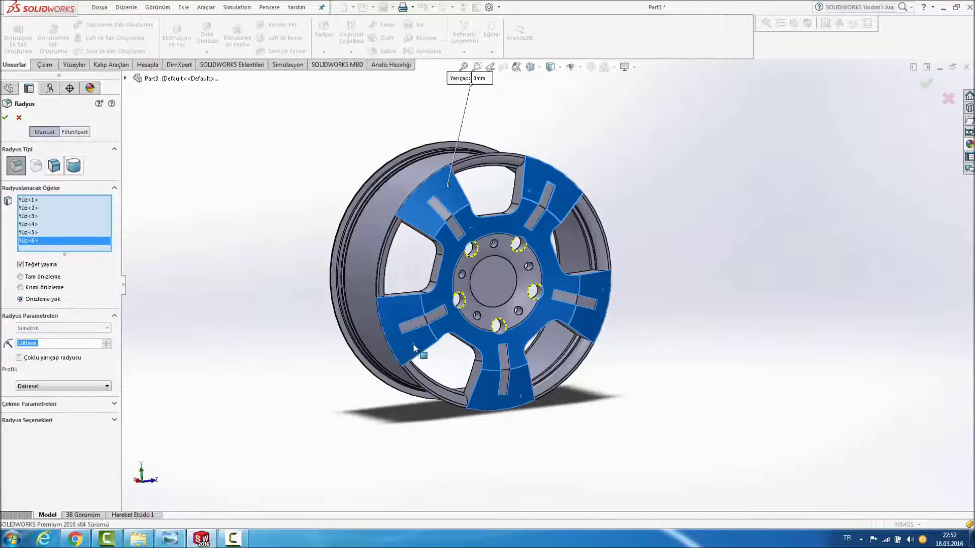
pyautogui.scroll(-1, 480, 266)
pyautogui.scroll(-2, 479, 266)
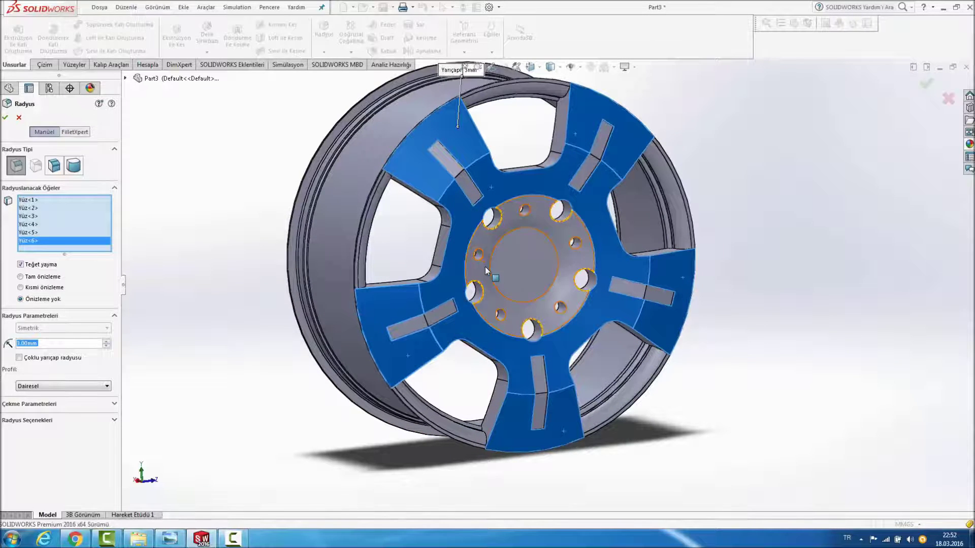
pyautogui.click(485, 271)
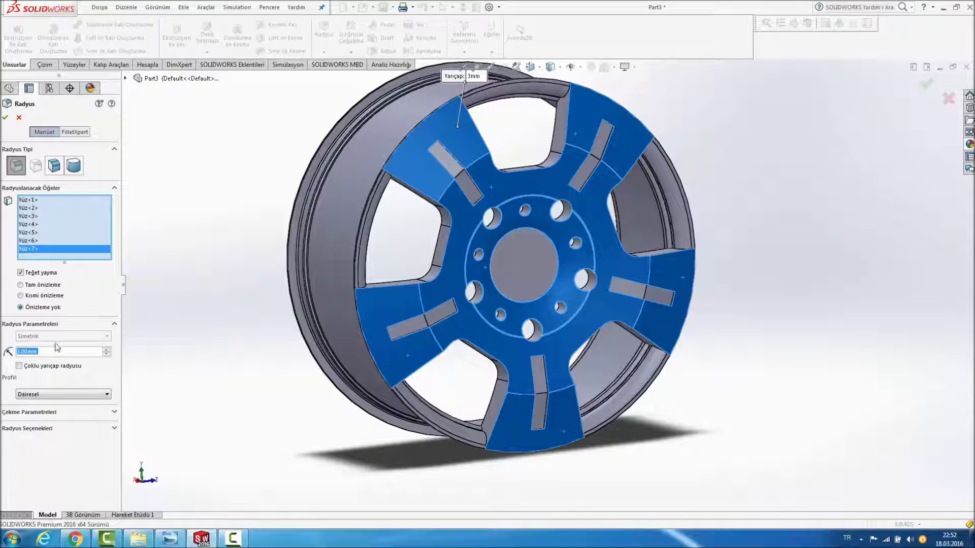
# Step: Set the fillet radius to 2 mm and confirm it as Radyus2
pyautogui.write('2')
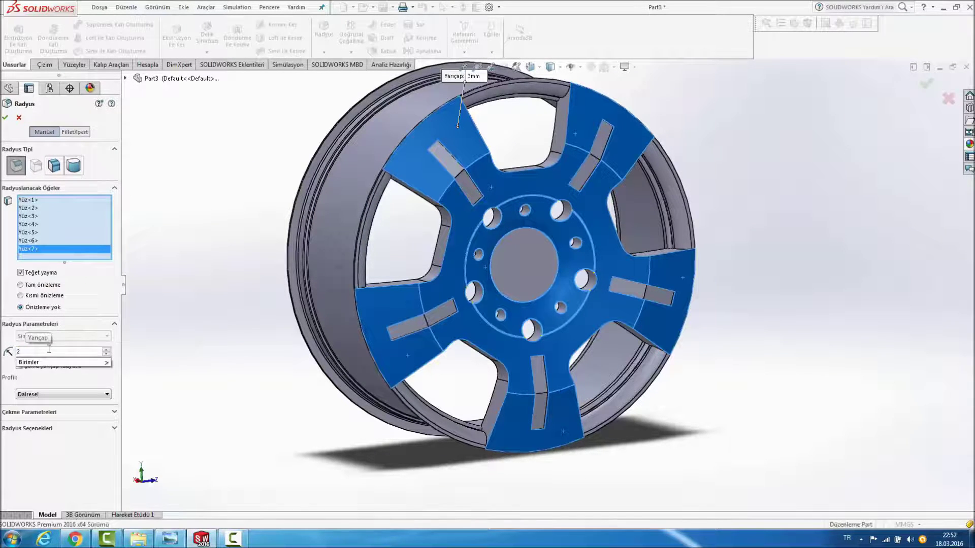
pyautogui.press('Return')
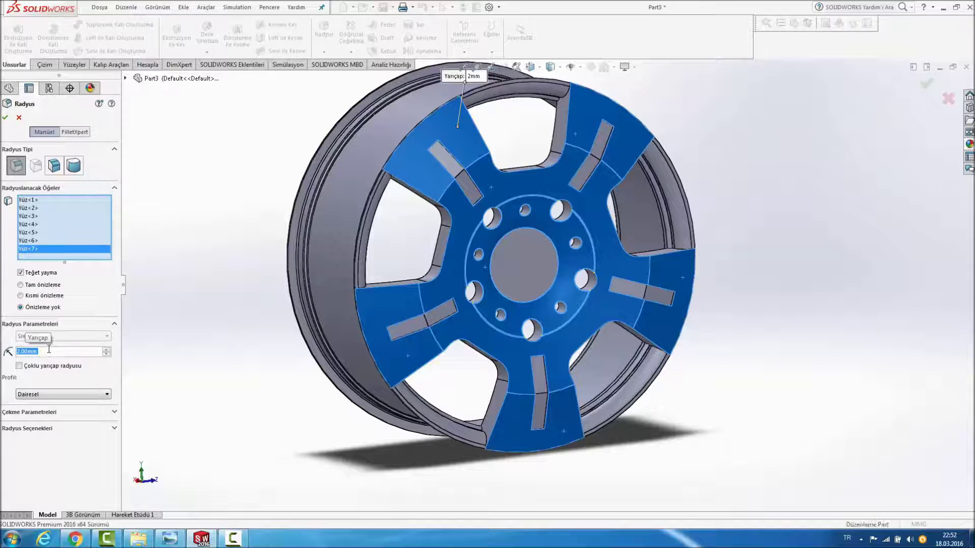
pyautogui.press('Return')
pyautogui.press('z')
pyautogui.moveTo(215, 192)
pyautogui.mouseDown(button='middle')
pyautogui.moveTo(253, 166)
pyautogui.moveTo(213, 157)
pyautogui.moveTo(195, 166)
pyautogui.moveTo(235, 191)
pyautogui.mouseUp(button='middle')
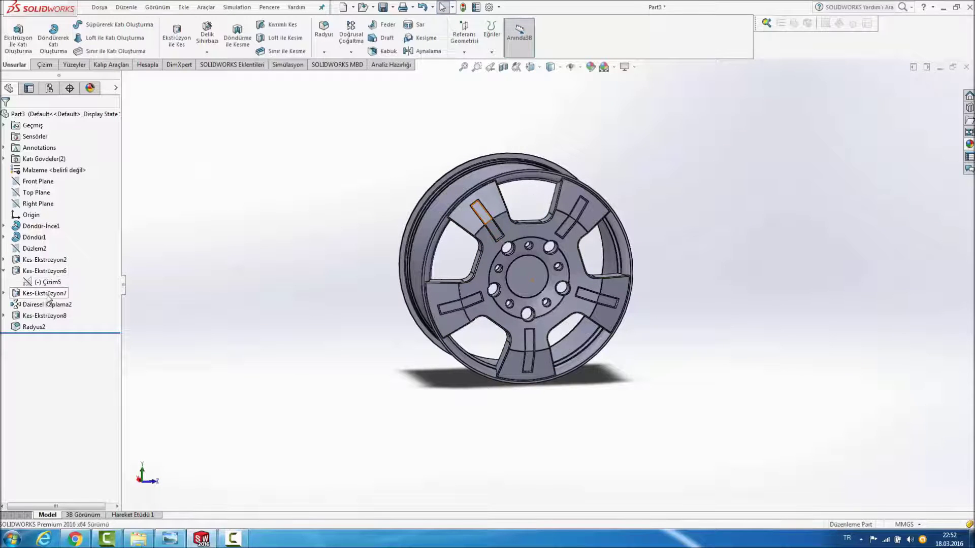
# Step: Edit Kes-Ekstrüzyon2 to add a 15° draft to the spoke window cuts
pyautogui.rightClick(45, 261)
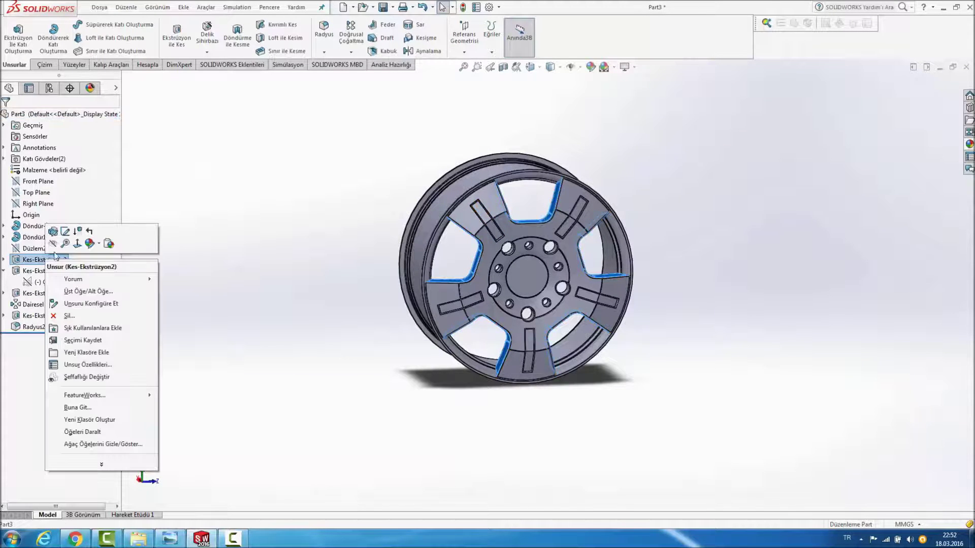
pyautogui.click(59, 227)
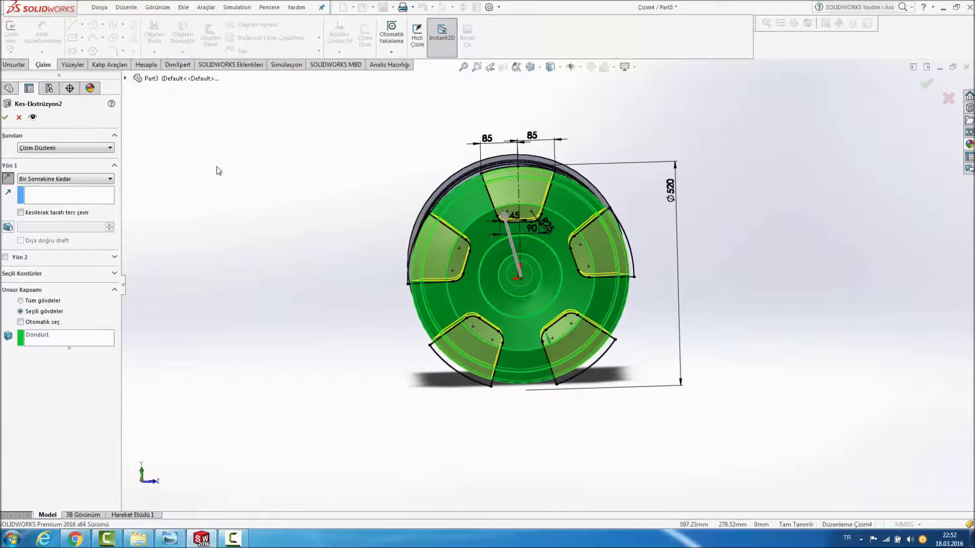
pyautogui.click(10, 227)
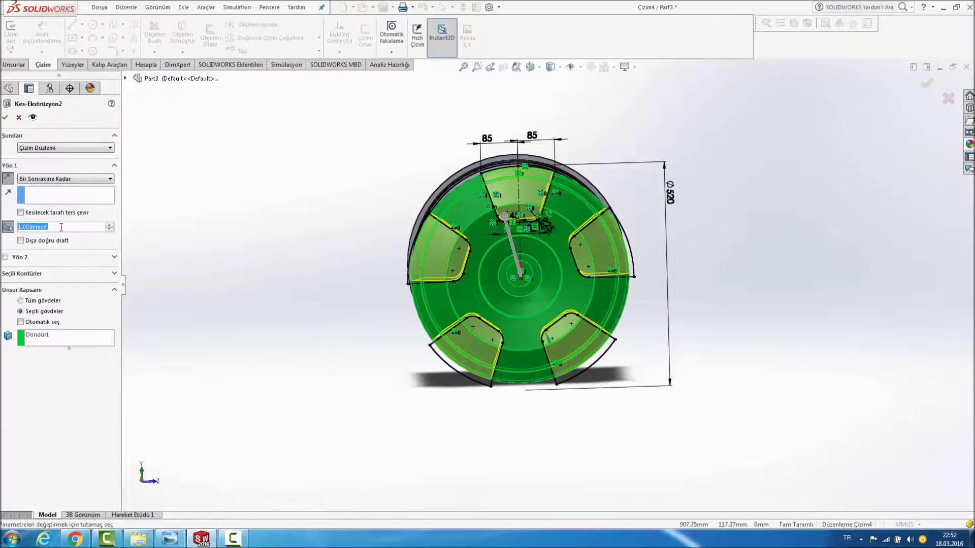
pyautogui.write('15')
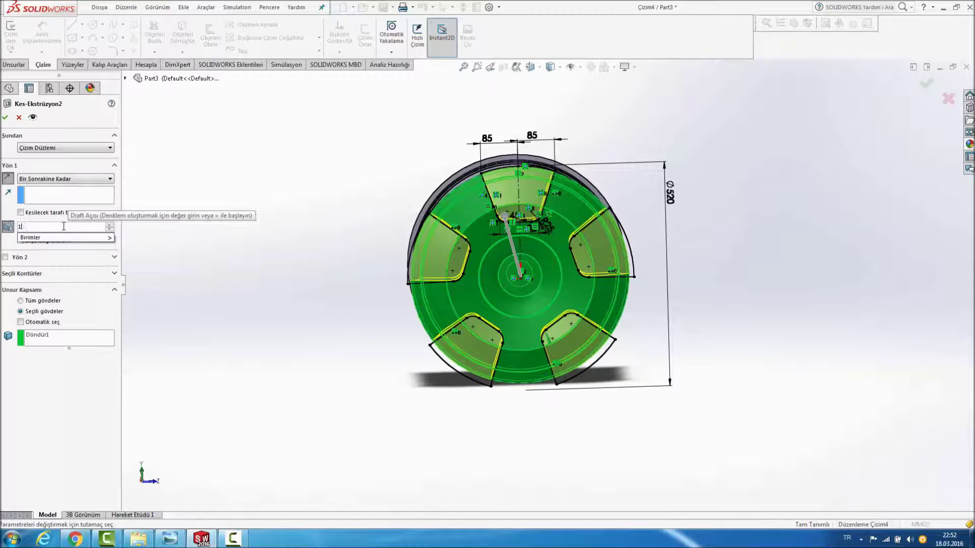
pyautogui.press('Return')
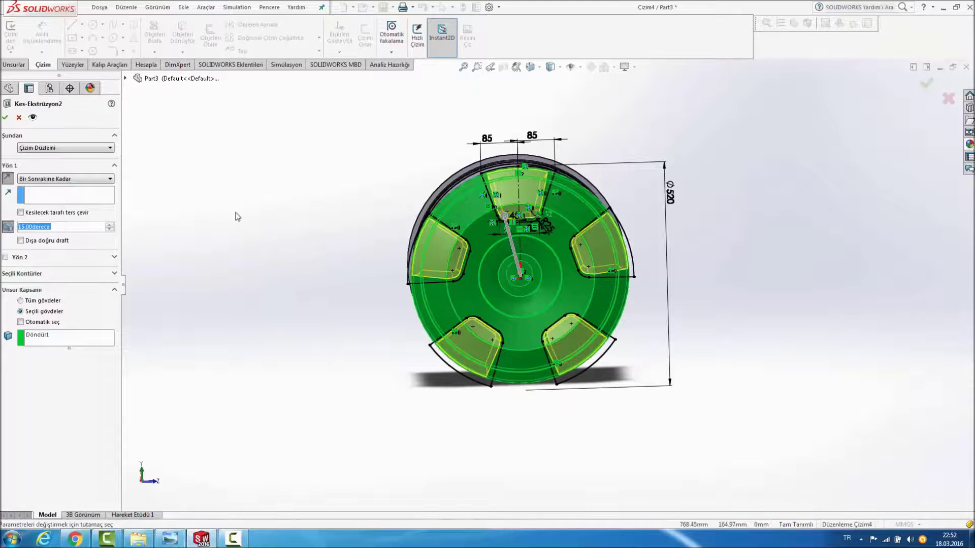
pyautogui.moveTo(221, 198); pyautogui.dragTo(156, 232, button='middle')
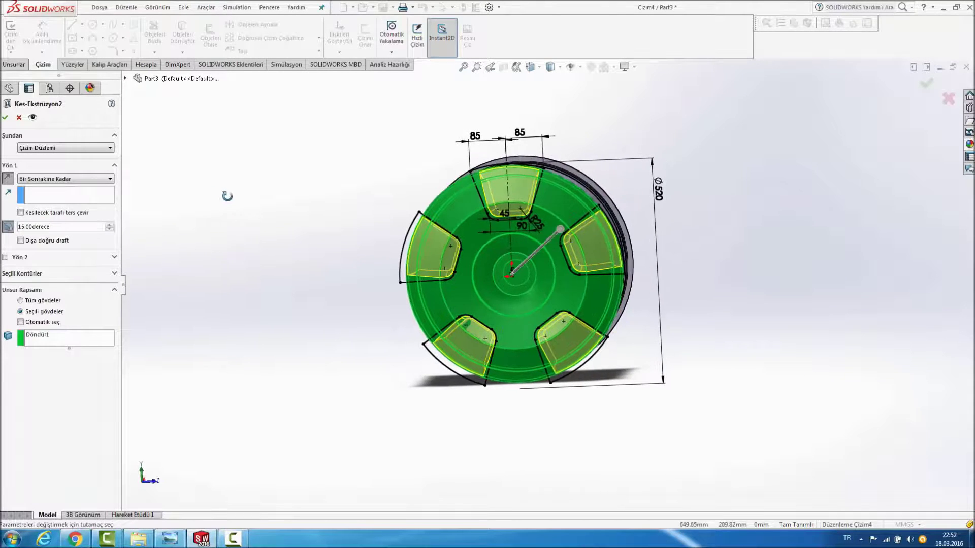
pyautogui.click(8, 227)
pyautogui.click(11, 229)
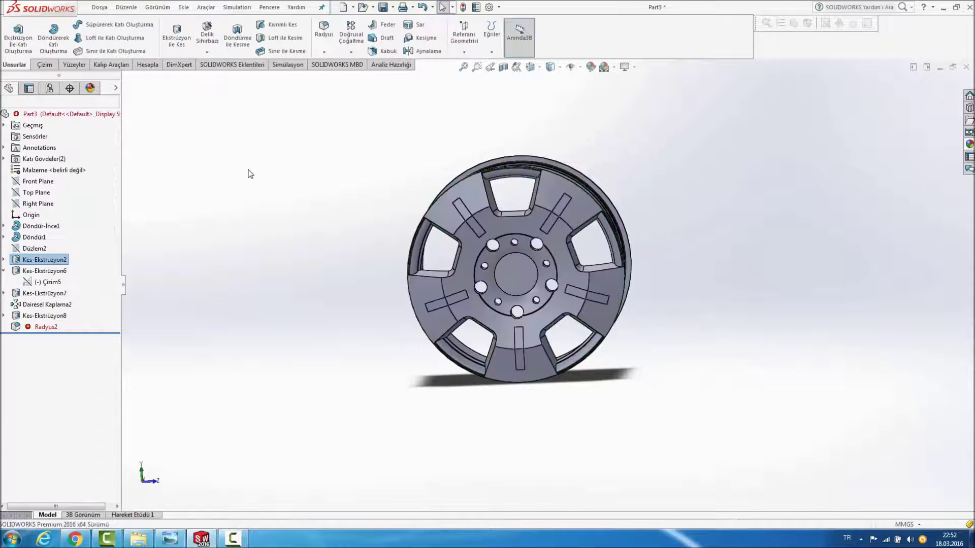
# Step: Delete the failed Radyus2 fillet from the FeatureManager tree
pyautogui.moveTo(259, 189)
pyautogui.mouseDown(button='middle')
pyautogui.moveTo(328, 211)
pyautogui.moveTo(291, 215)
pyautogui.moveTo(279, 263)
pyautogui.moveTo(276, 203)
pyautogui.moveTo(300, 200)
pyautogui.moveTo(304, 226)
pyautogui.mouseUp(button='middle')
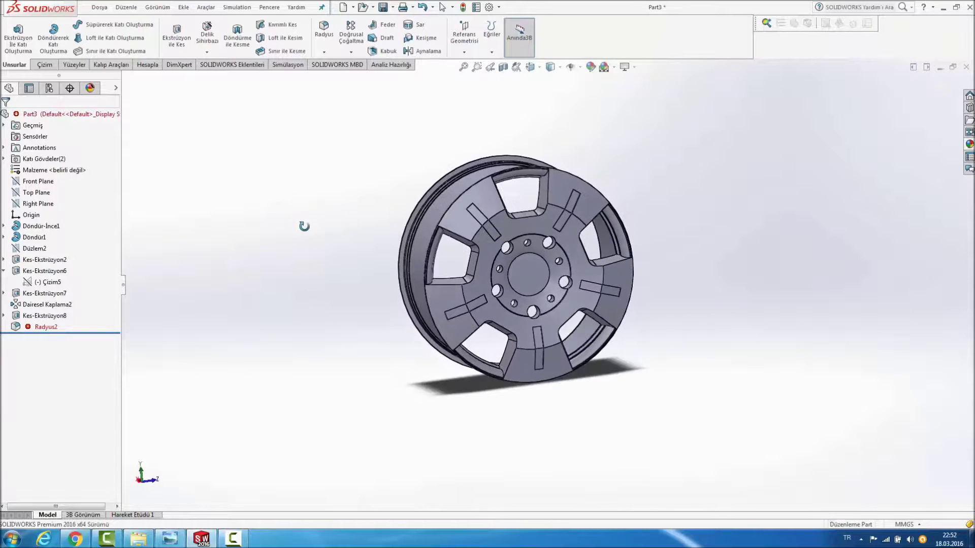
pyautogui.scroll(-1, 679, 233)
pyautogui.scroll(-2, 683, 198)
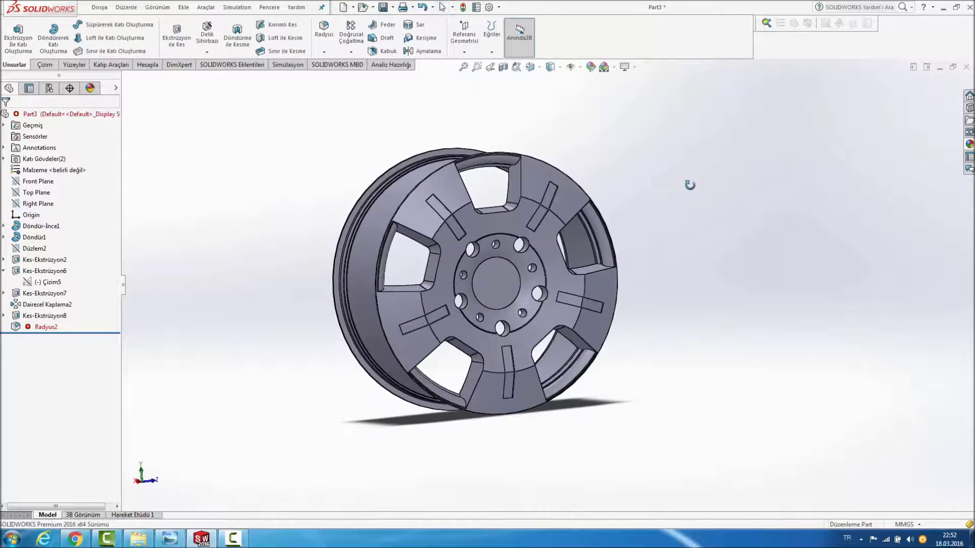
pyautogui.rightClick(36, 330)
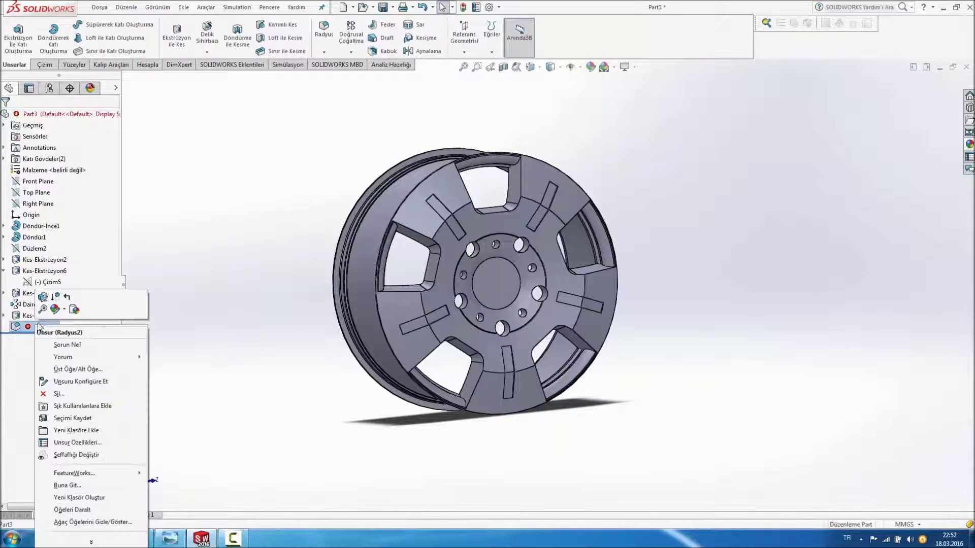
pyautogui.click(211, 319)
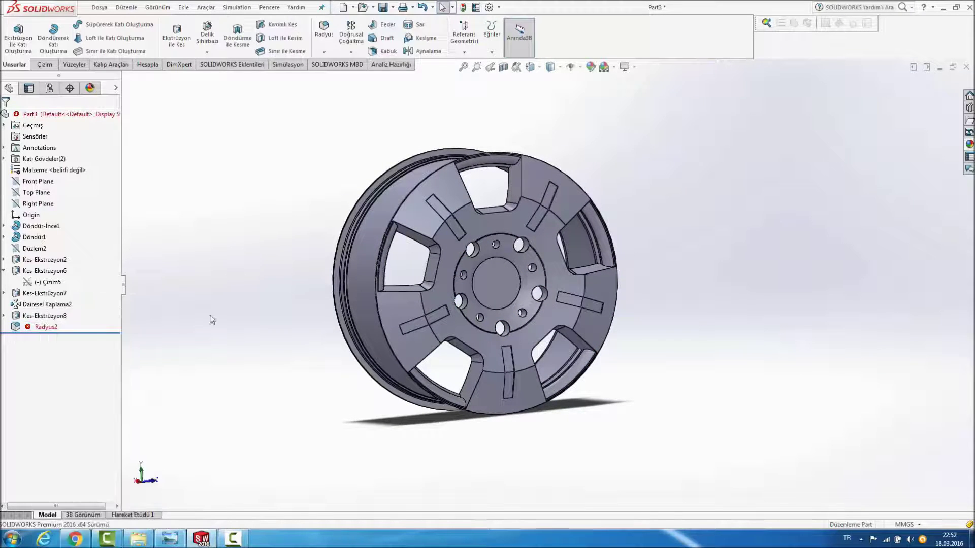
pyautogui.click(46, 328)
pyautogui.press('Delete')
pyautogui.press('Return')
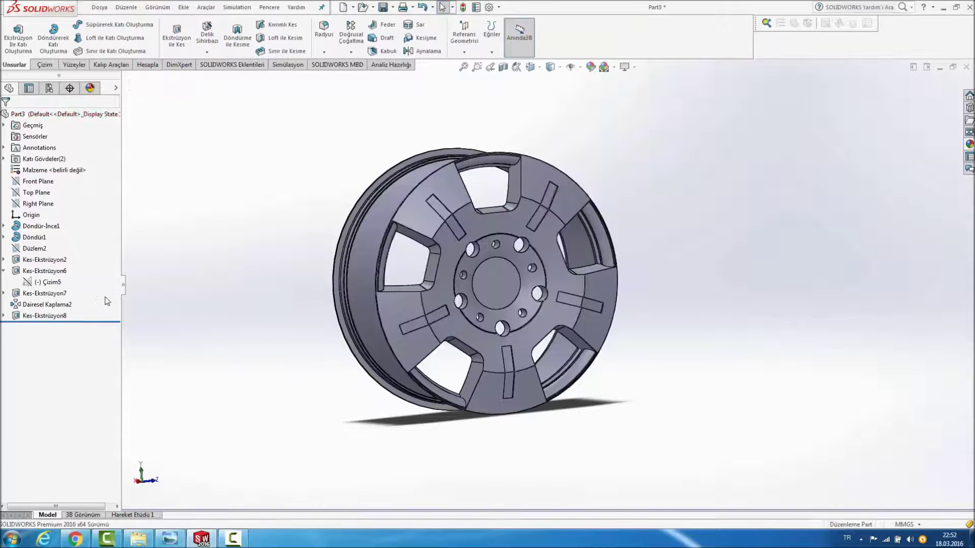
# Step: Reduce the Kes-Ekstrüzyon2 slot-cut draft angle to 10°
pyautogui.rightClick(37, 277)
pyautogui.click(51, 234)
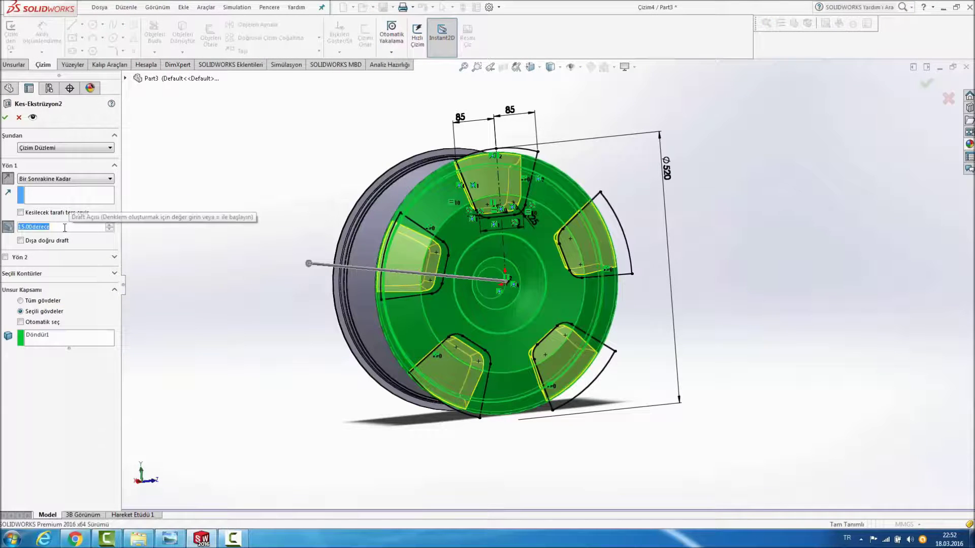
pyautogui.write('10')
pyautogui.press('Return')
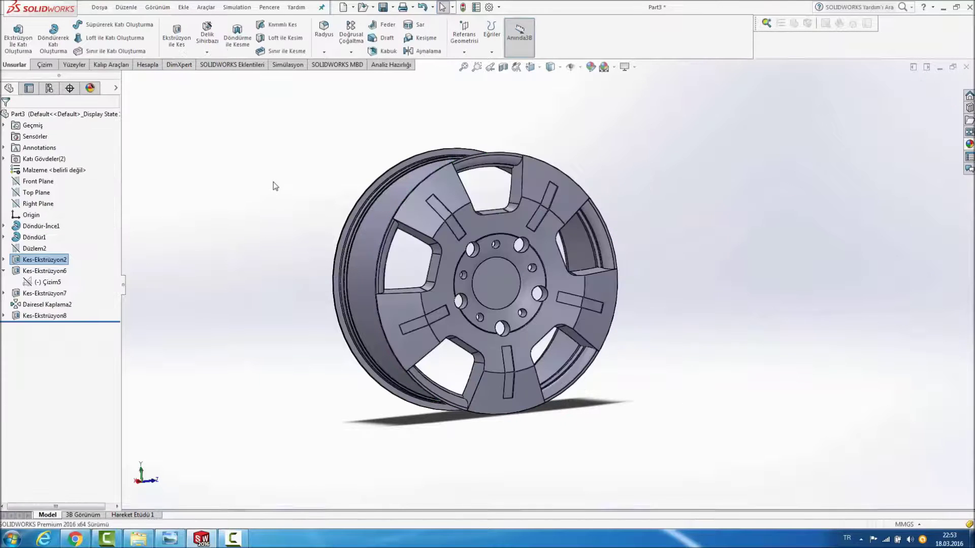
pyautogui.click(325, 46)
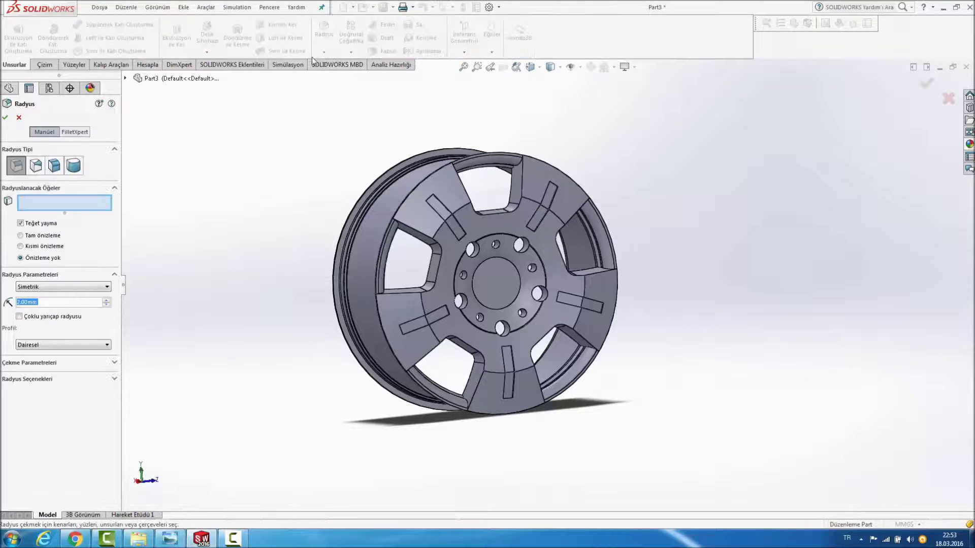
# Step: Fillet the five spoke faces and the hub ring face with a 2 mm radius (Radyus3)
pyautogui.click(418, 218)
pyautogui.click(443, 239)
pyautogui.click(410, 315)
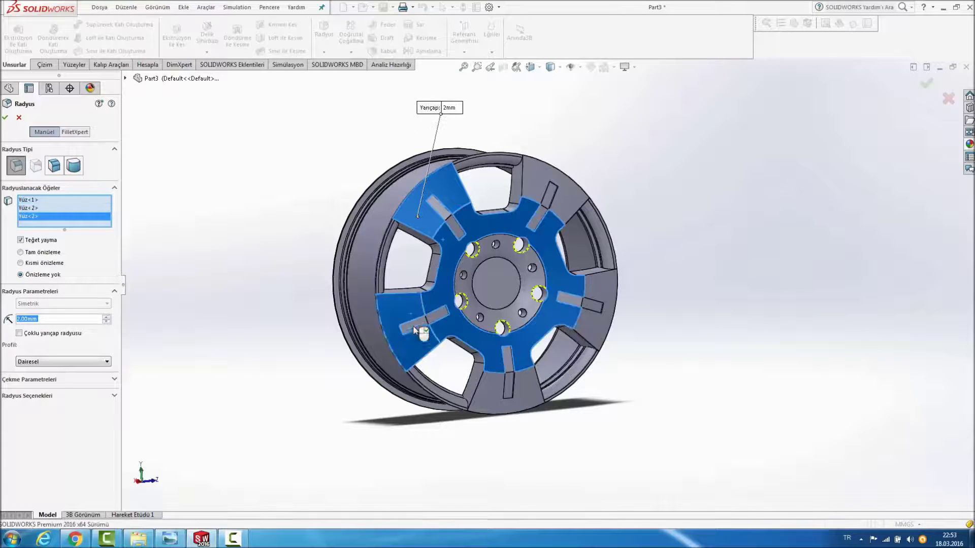
pyautogui.click(488, 407)
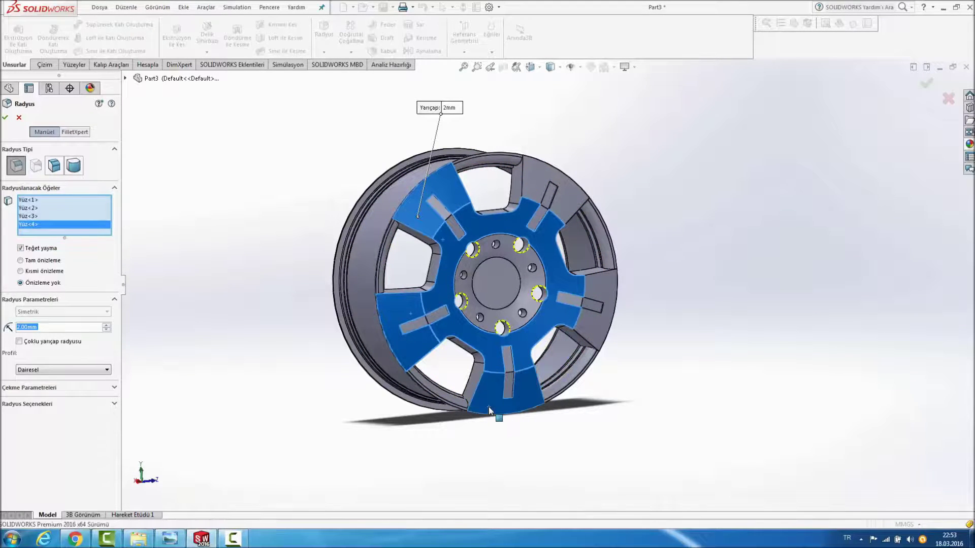
pyautogui.click(600, 333)
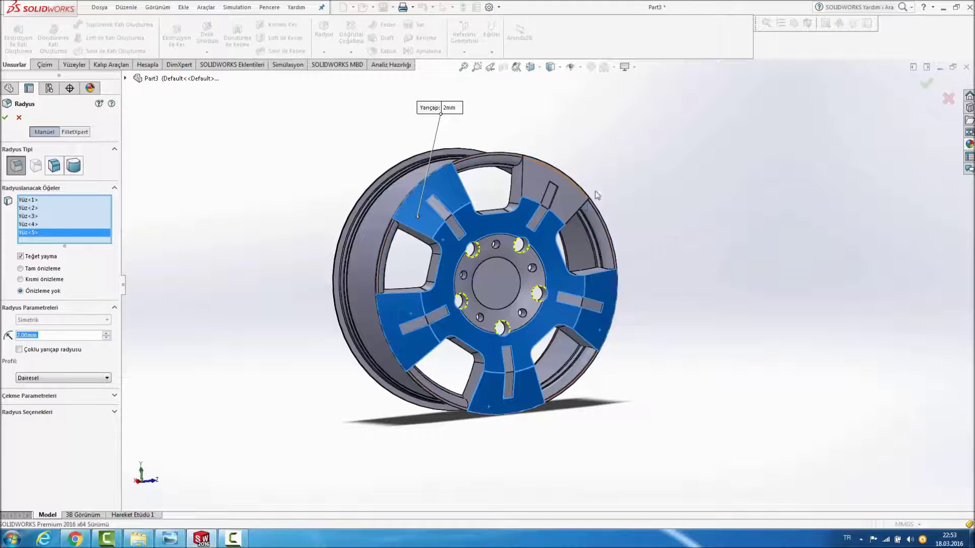
pyautogui.click(568, 208)
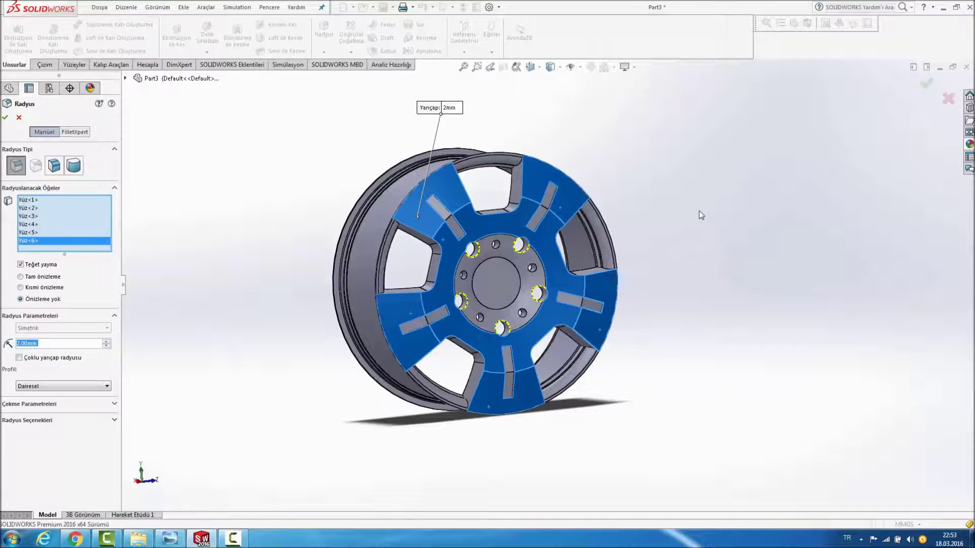
pyautogui.click(538, 283)
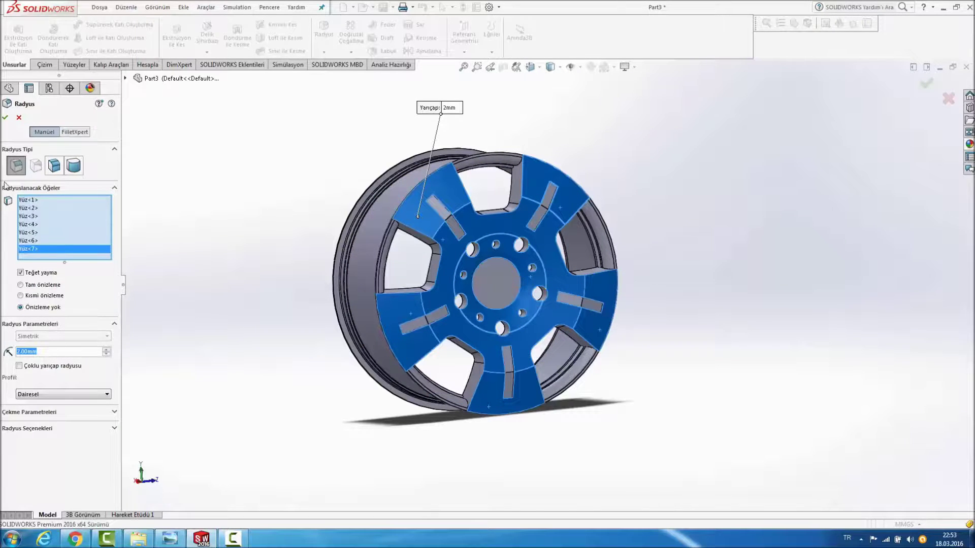
pyautogui.click(5, 117)
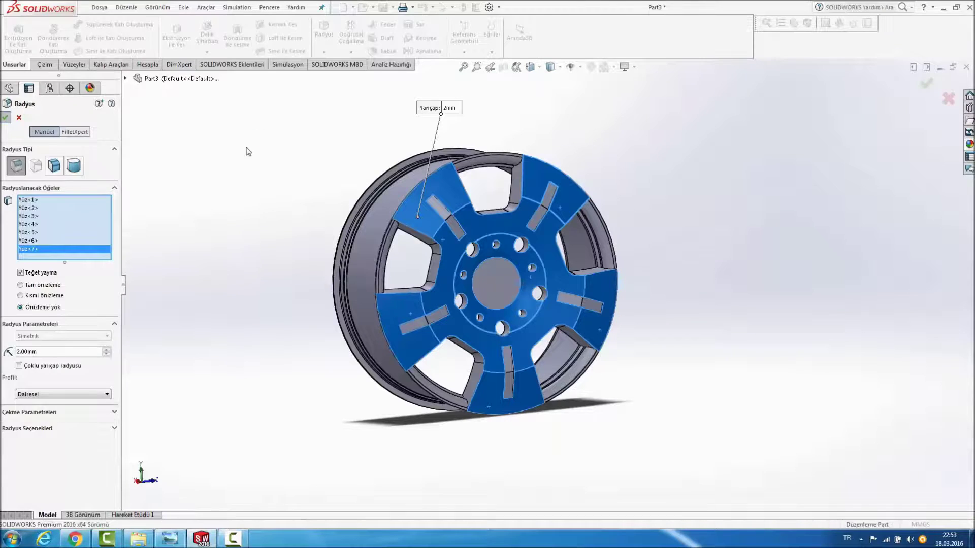
pyautogui.click(283, 186)
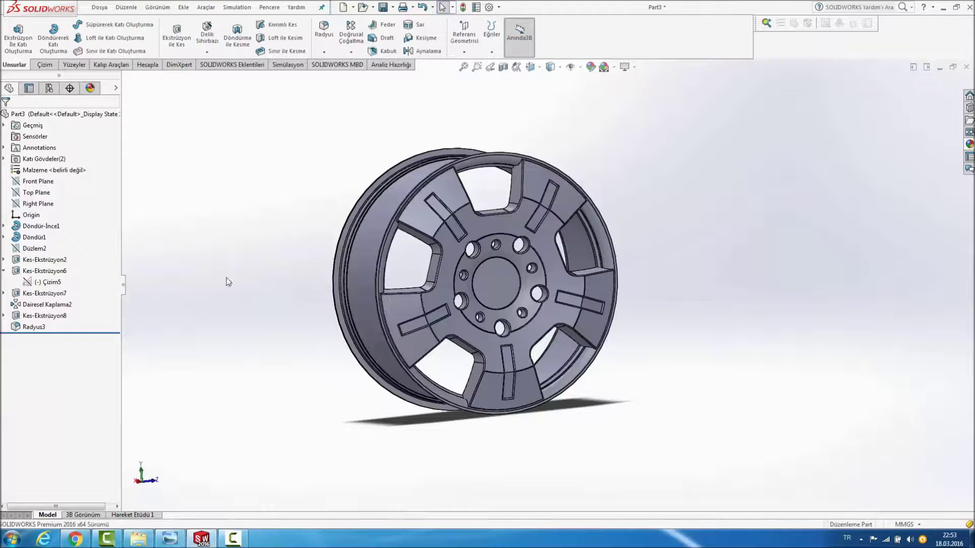
pyautogui.click(75, 539)
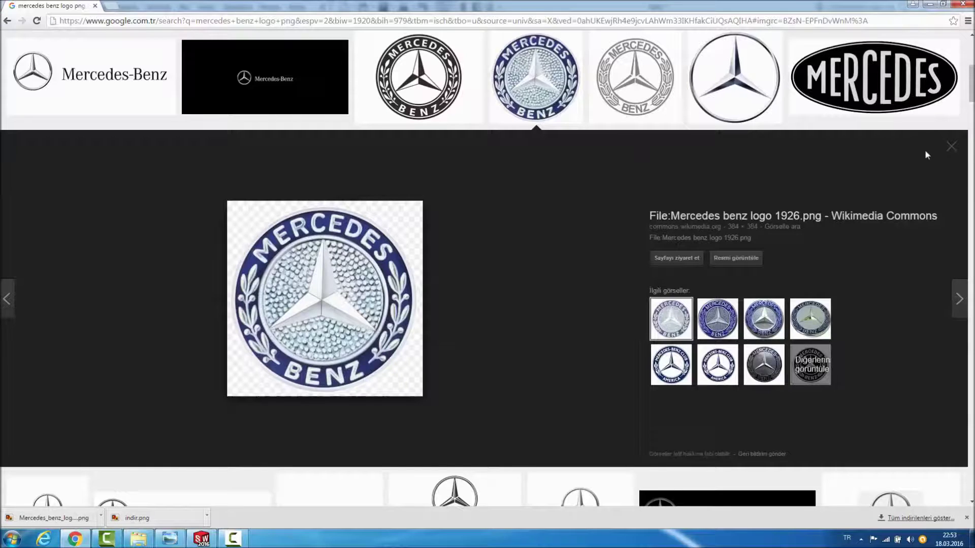
# Step: Close the enlarged preview and browse the Mercedes-Benz logo image results
pyautogui.click(950, 147)
pyautogui.scroll(5, 163, 152)
pyautogui.scroll(1, 170, 147)
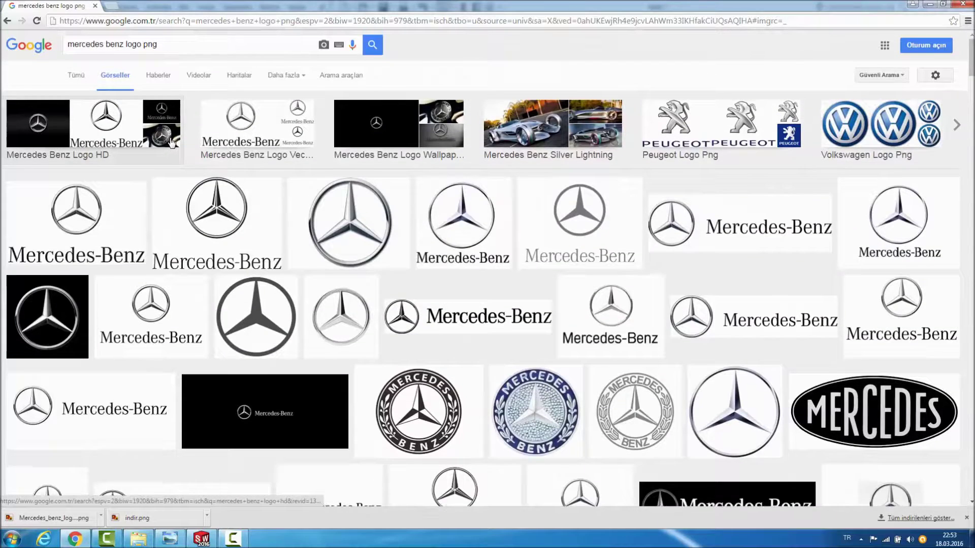
pyautogui.moveTo(168, 47); pyautogui.dragTo(60, 53)
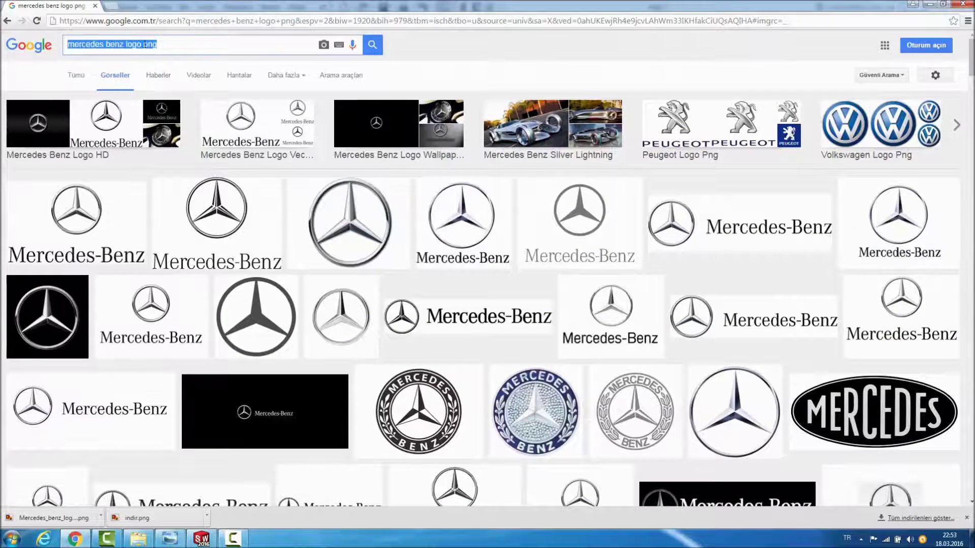
pyautogui.scroll(-2, 380, 183)
pyautogui.scroll(-2, 380, 183)
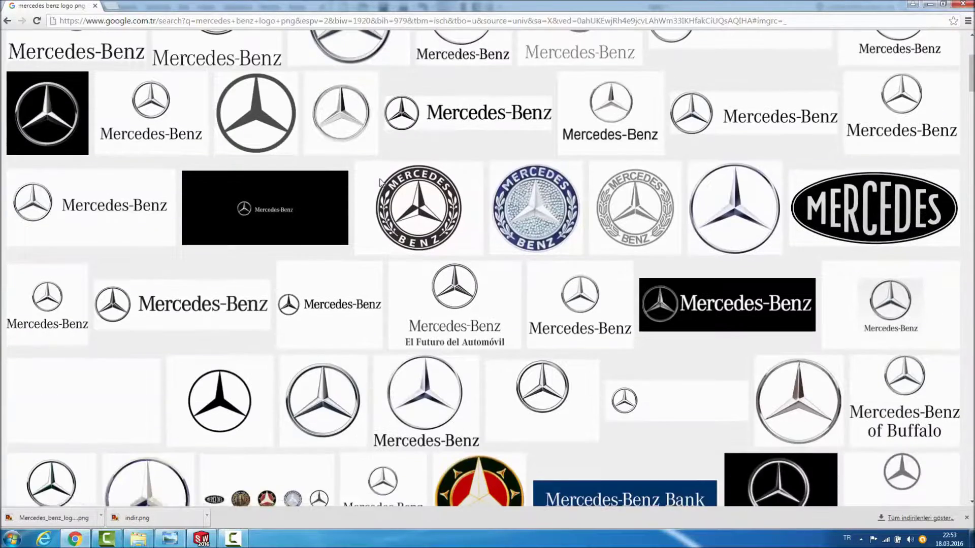
pyautogui.scroll(-3, 380, 182)
pyautogui.scroll(2, 520, 162)
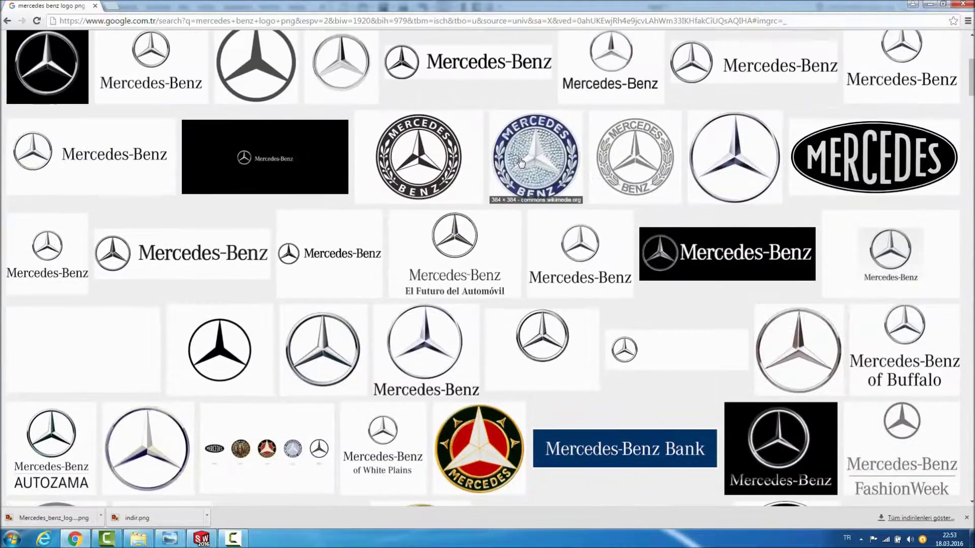
# Step: Save the blue 1926 Mercedes-Benz logo image to the Desktop as a PNG
pyautogui.click(520, 163)
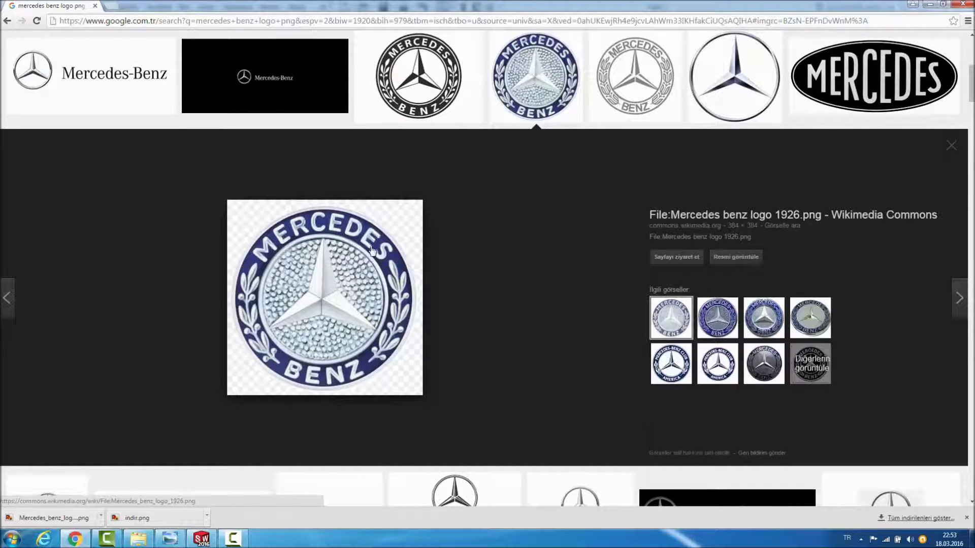
pyautogui.rightClick(380, 222)
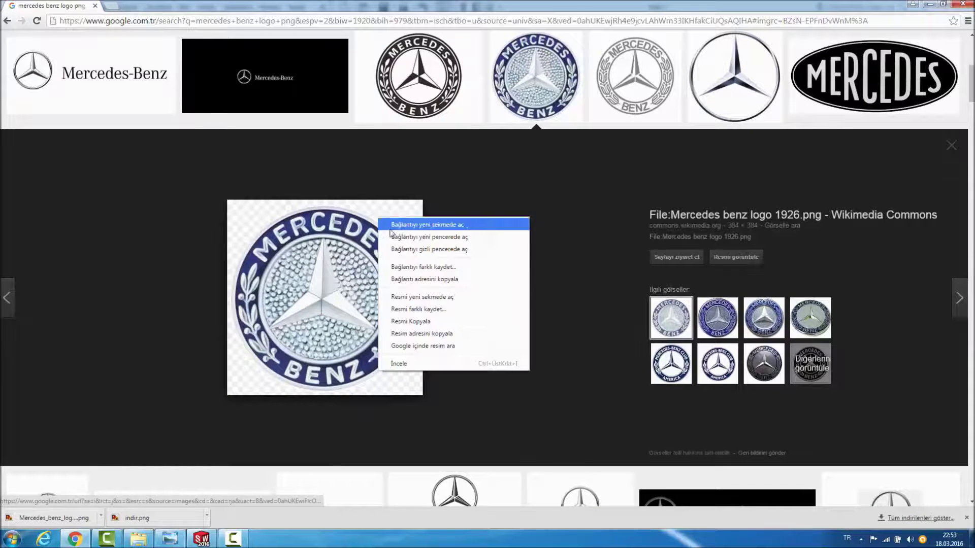
pyautogui.click(428, 306)
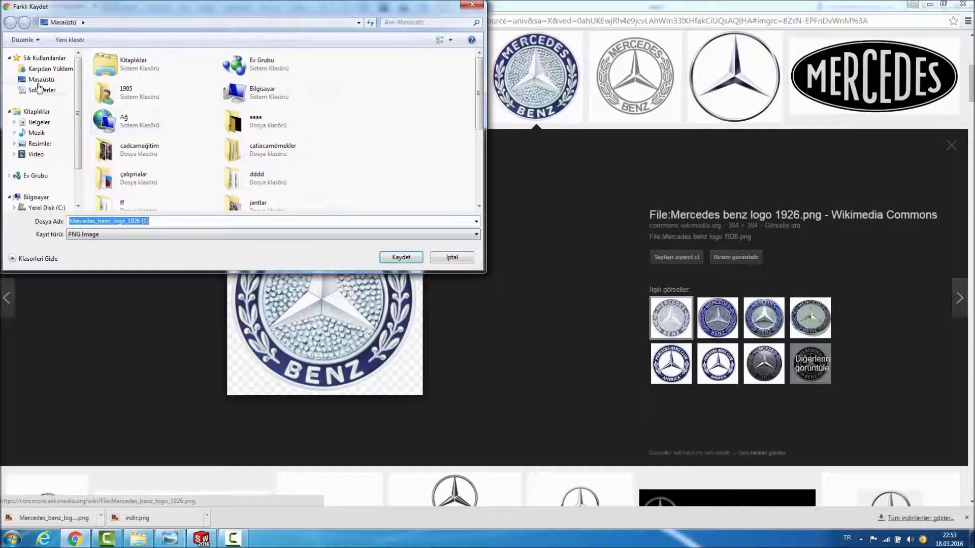
pyautogui.click(41, 80)
pyautogui.click(406, 259)
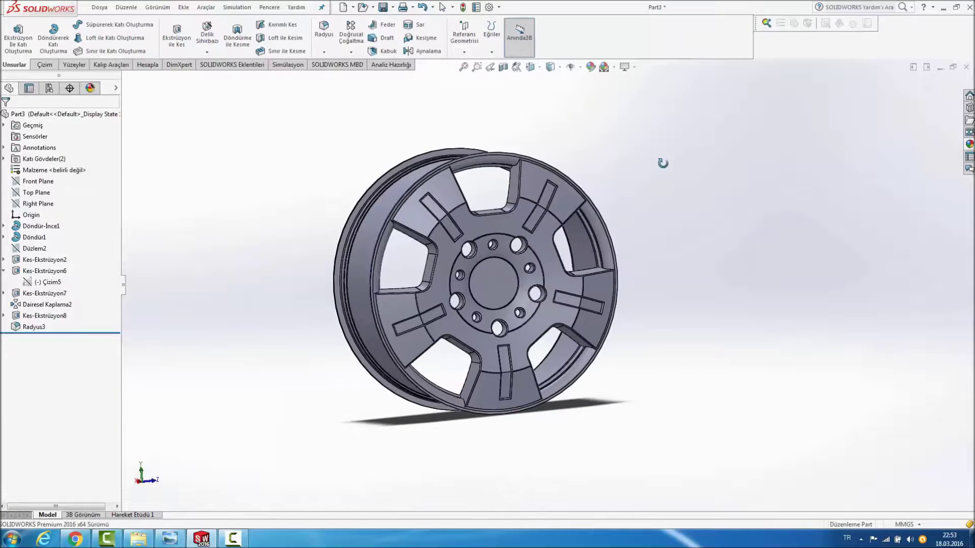
# Step: Apply the checker 'texture' appearance to just the central hub face
pyautogui.click(505, 282)
pyautogui.rightClick(501, 259)
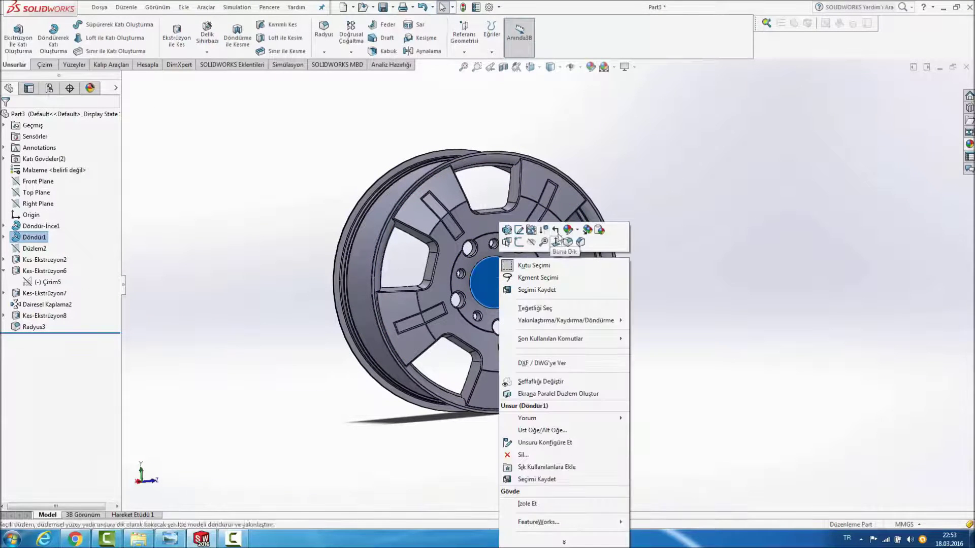
pyautogui.click(578, 231)
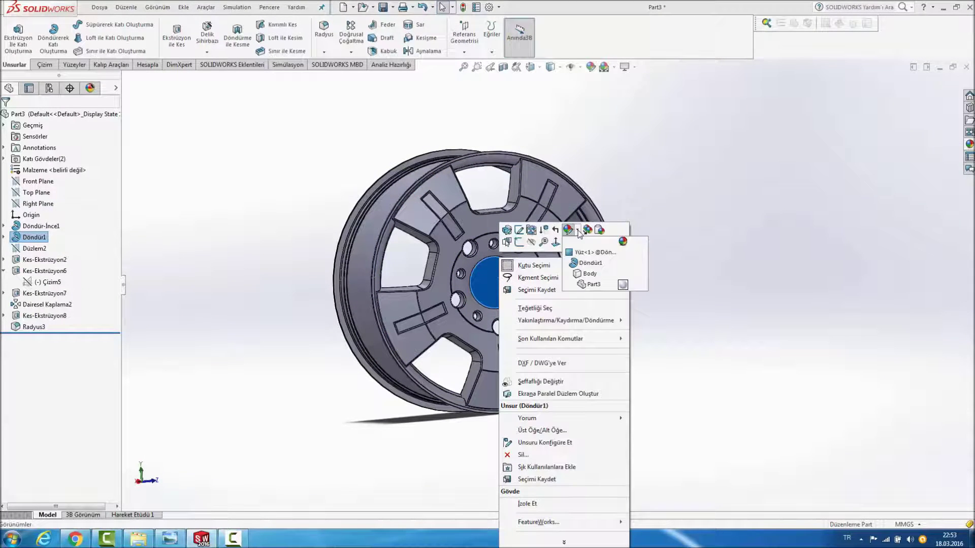
pyautogui.click(590, 252)
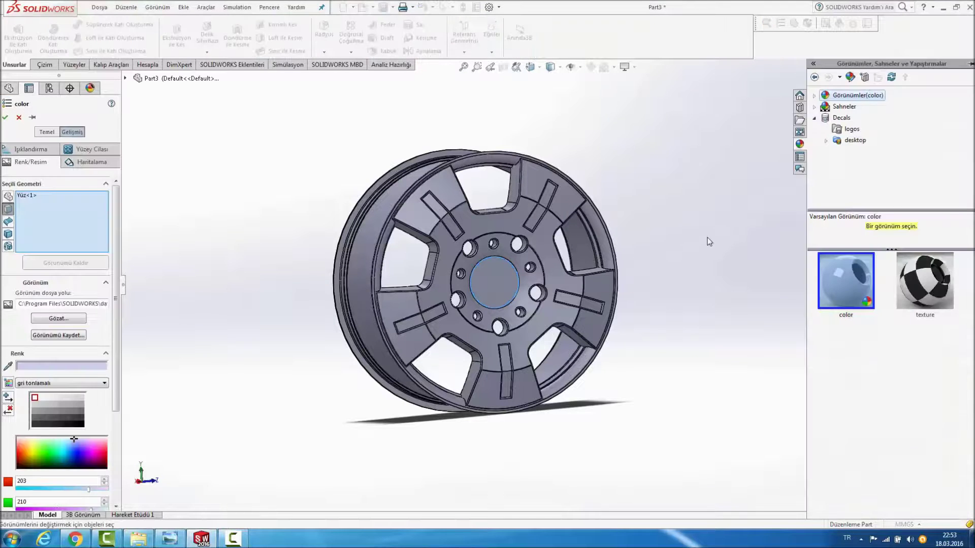
pyautogui.click(913, 279)
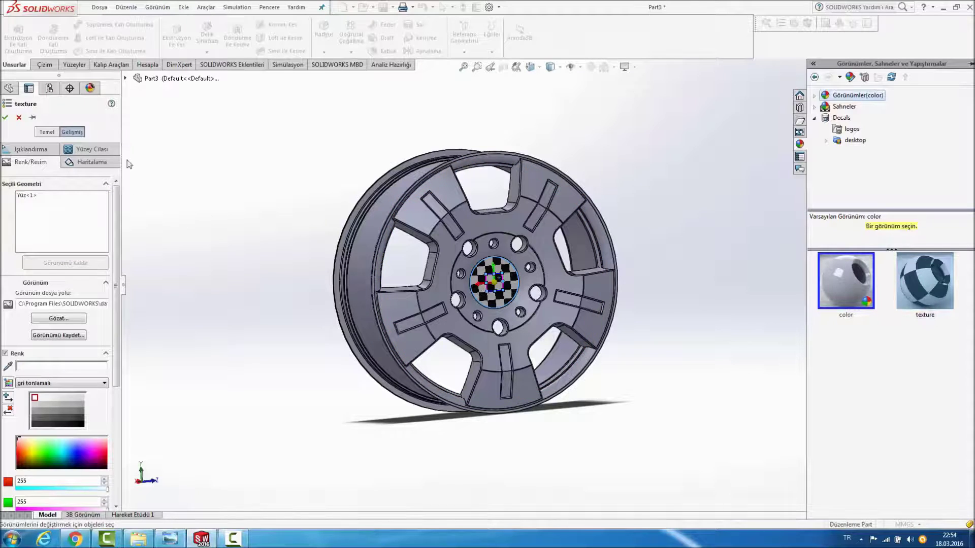
pyautogui.click(41, 133)
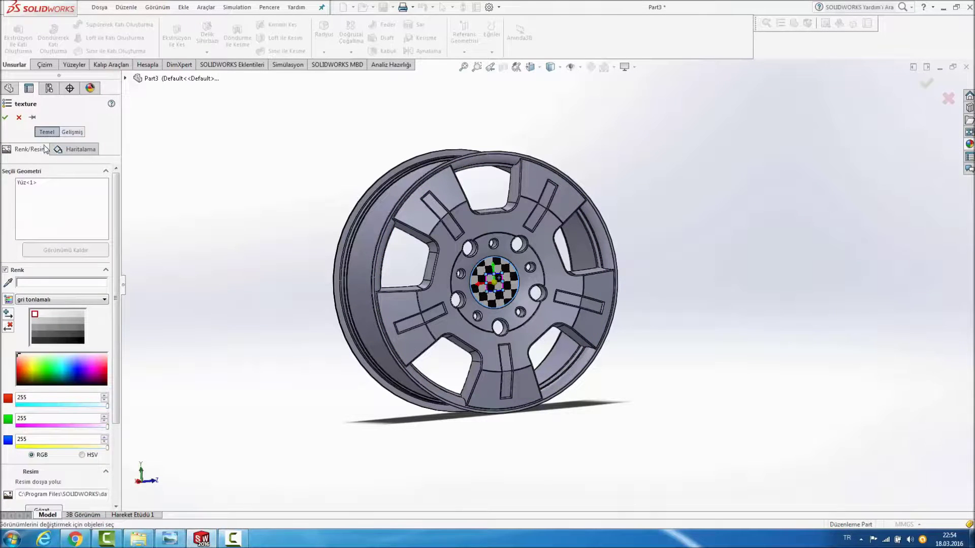
pyautogui.scroll(-4, 76, 304)
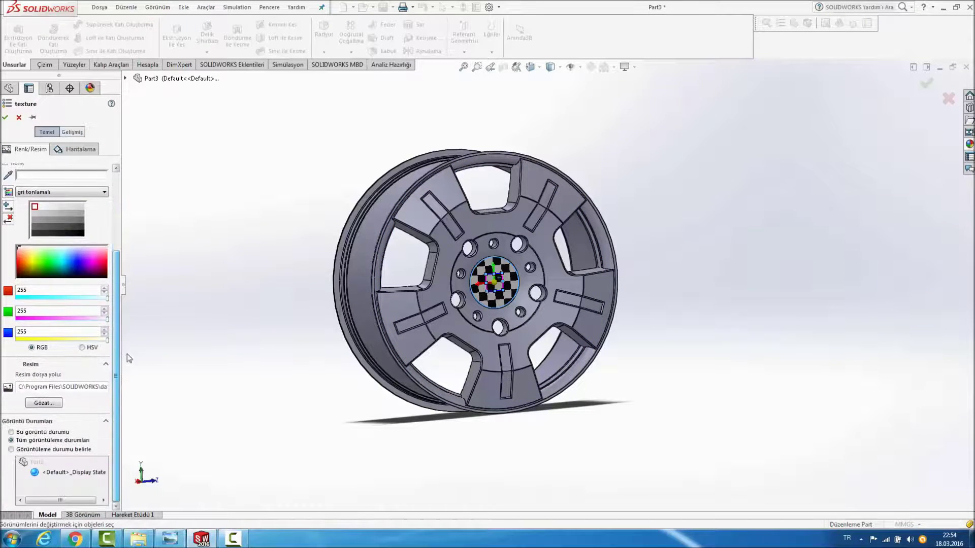
pyautogui.click(43, 403)
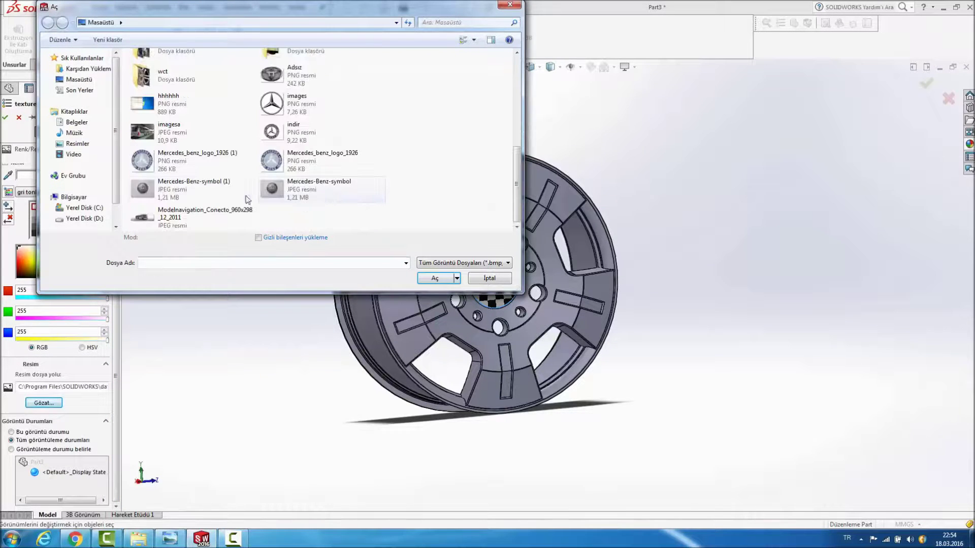
# Step: Load Mercedes_benz_logo_1926 (1) as the hub face's texture image
pyautogui.click(217, 168)
pyautogui.click(435, 274)
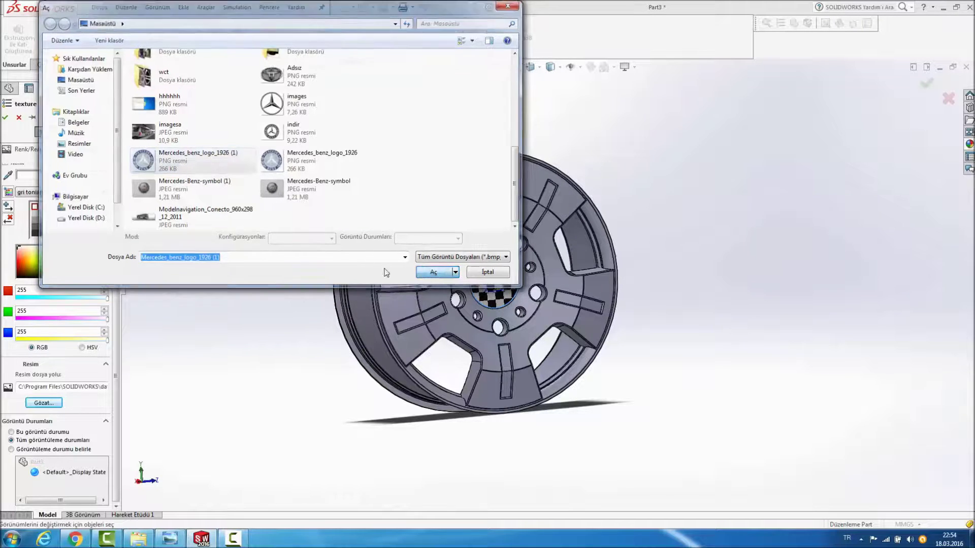
pyautogui.scroll(-1, 538, 267)
pyautogui.scroll(-3, 537, 268)
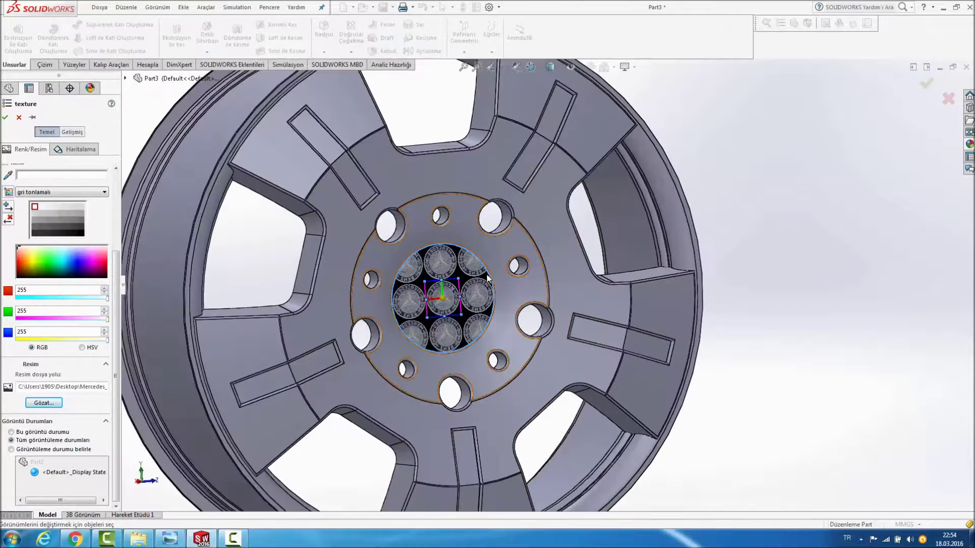
# Step: Fit the logo to the hub face's width and height and mirror it horizontally
pyautogui.click(72, 132)
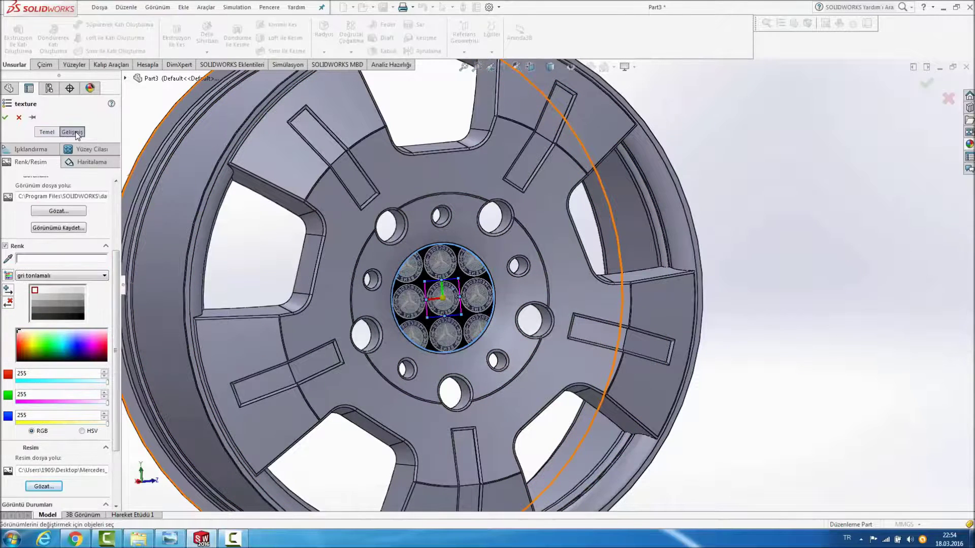
pyautogui.click(80, 163)
pyautogui.scroll(-3, 81, 304)
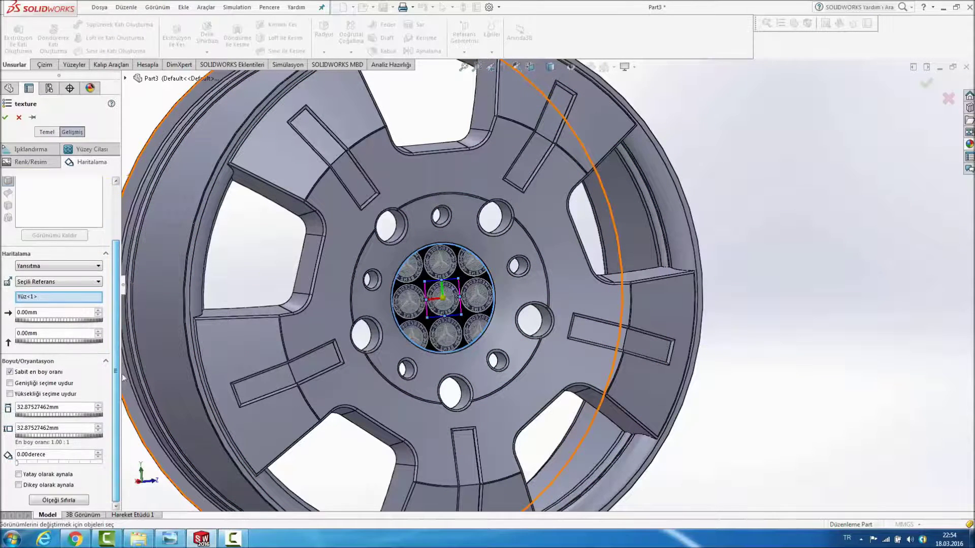
pyautogui.click(48, 395)
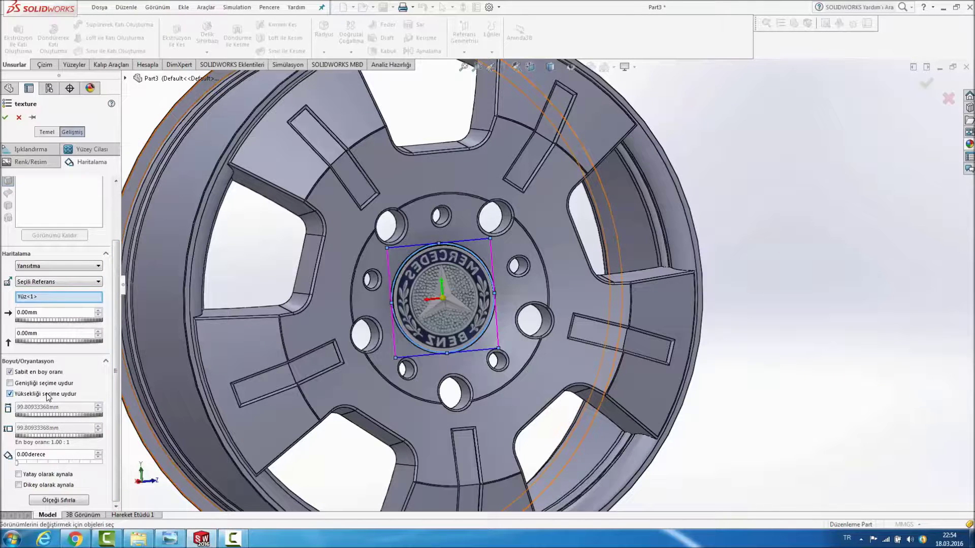
pyautogui.click(45, 384)
pyautogui.click(44, 485)
pyautogui.click(5, 118)
pyautogui.scroll(5, 650, 299)
pyautogui.moveTo(651, 295)
pyautogui.mouseDown(button='middle')
pyautogui.moveTo(585, 248)
pyautogui.moveTo(648, 220)
pyautogui.mouseUp(button='middle')
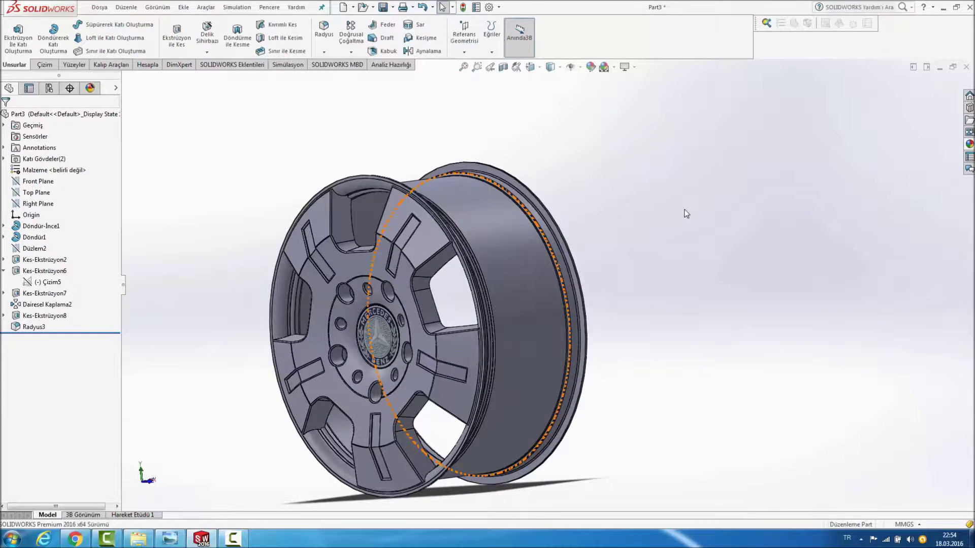
# Step: Drag the chromium plate metal appearance onto the whole wheel body
pyautogui.click(969, 145)
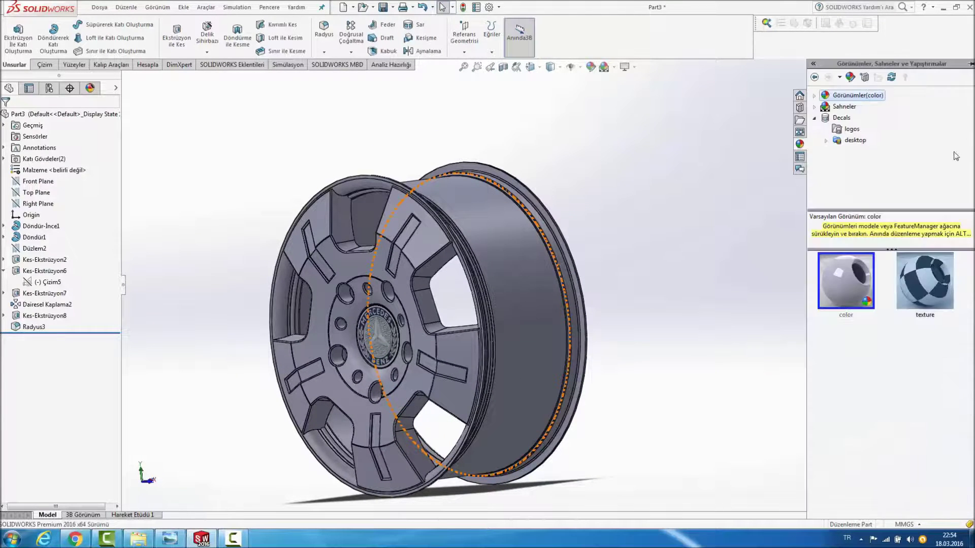
pyautogui.click(814, 96)
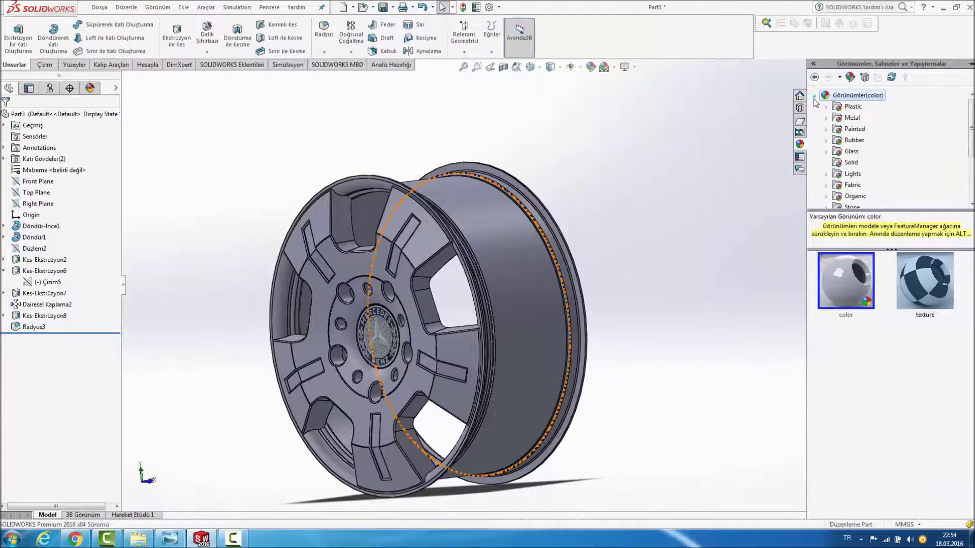
pyautogui.click(850, 117)
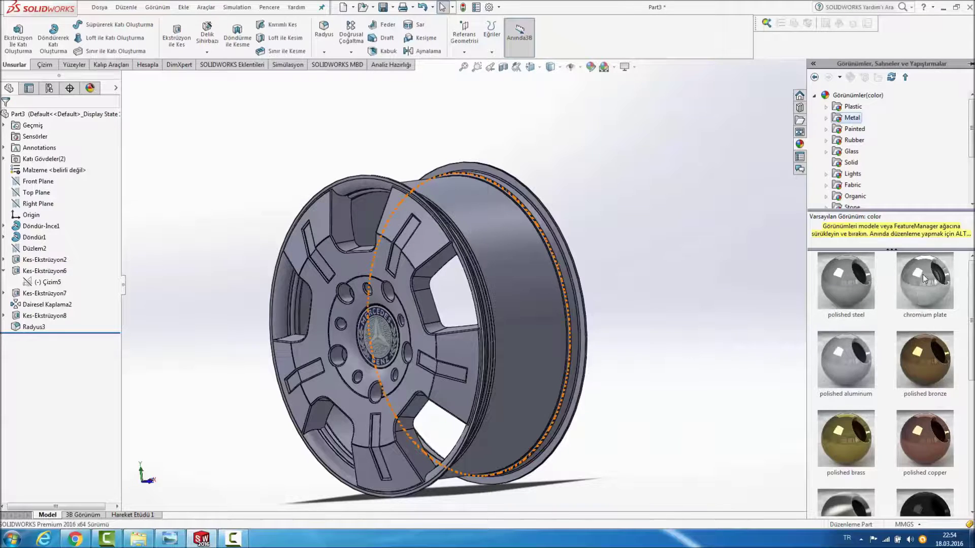
pyautogui.moveTo(921, 274); pyautogui.dragTo(529, 290)
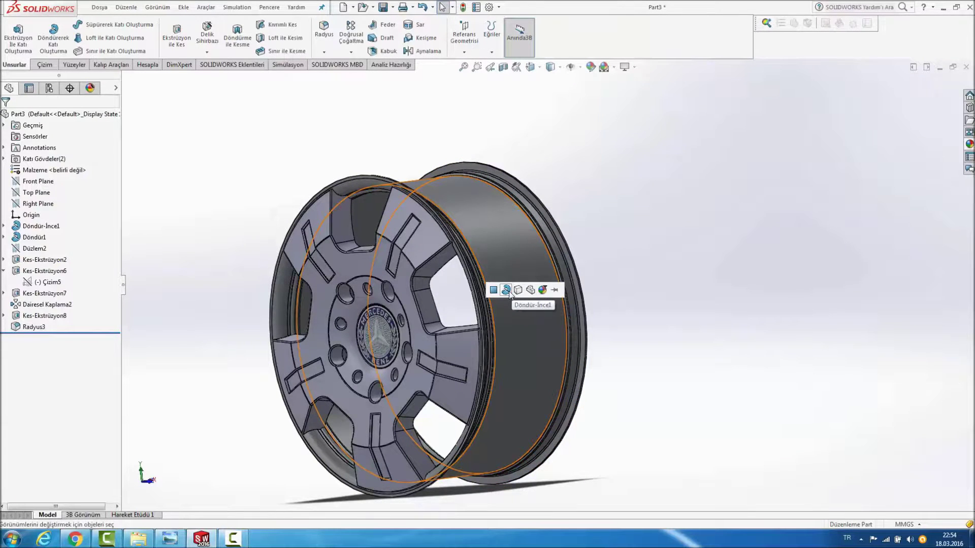
pyautogui.click(520, 291)
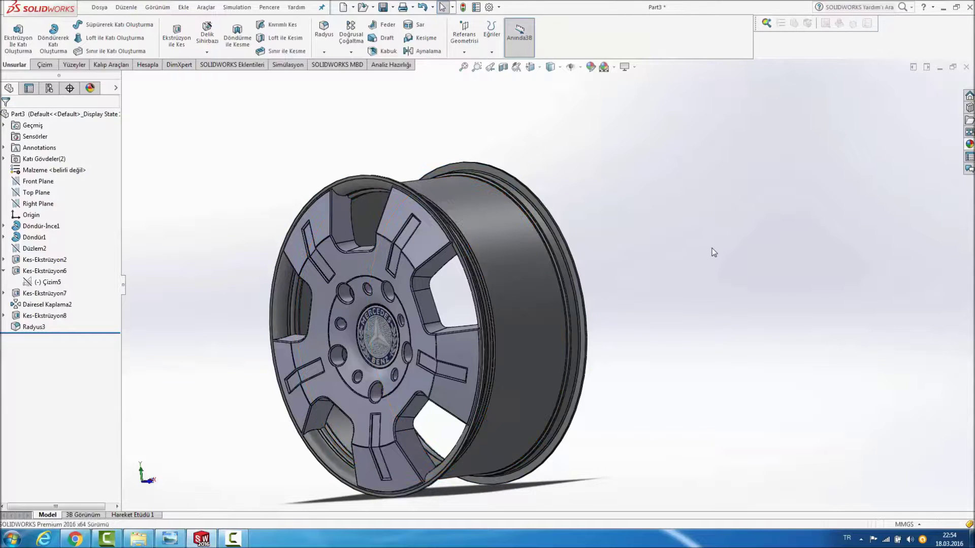
pyautogui.rightClick(434, 241)
pyautogui.click(668, 208)
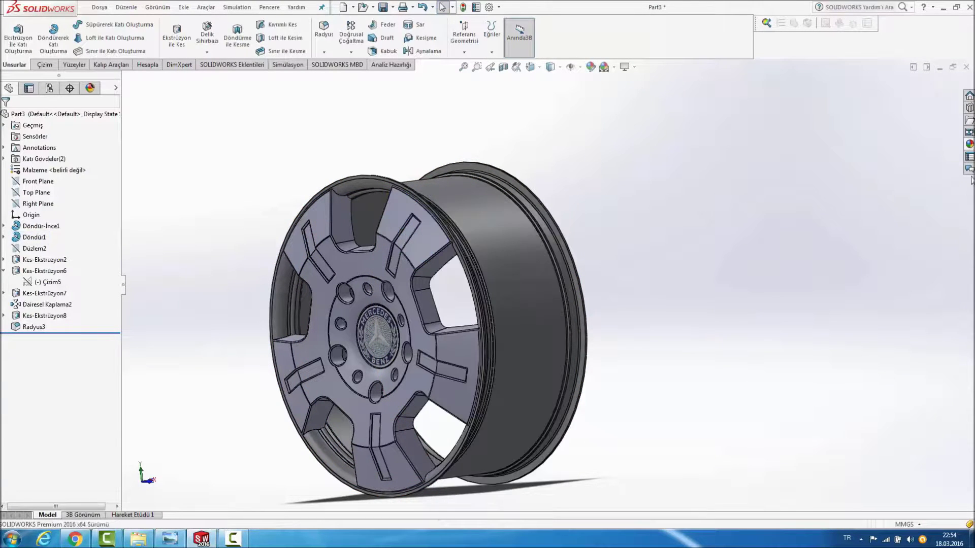
# Step: Reapply chromium plate to the body and compare it with the reference wheel photo
pyautogui.click(969, 144)
pyautogui.moveTo(925, 281); pyautogui.dragTo(435, 247)
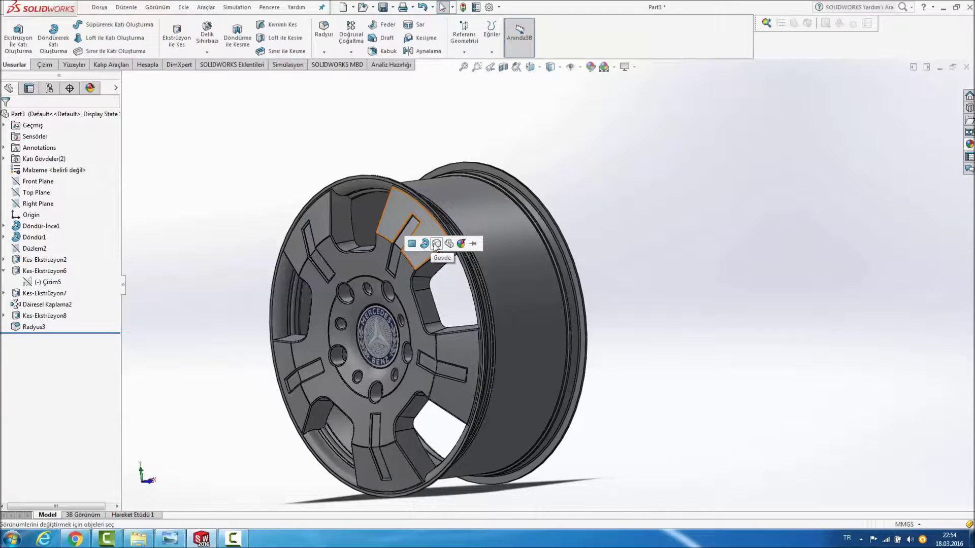
pyautogui.click(436, 243)
pyautogui.moveTo(721, 225)
pyautogui.mouseDown(button='middle')
pyautogui.moveTo(825, 212)
pyautogui.moveTo(814, 242)
pyautogui.mouseUp(button='middle')
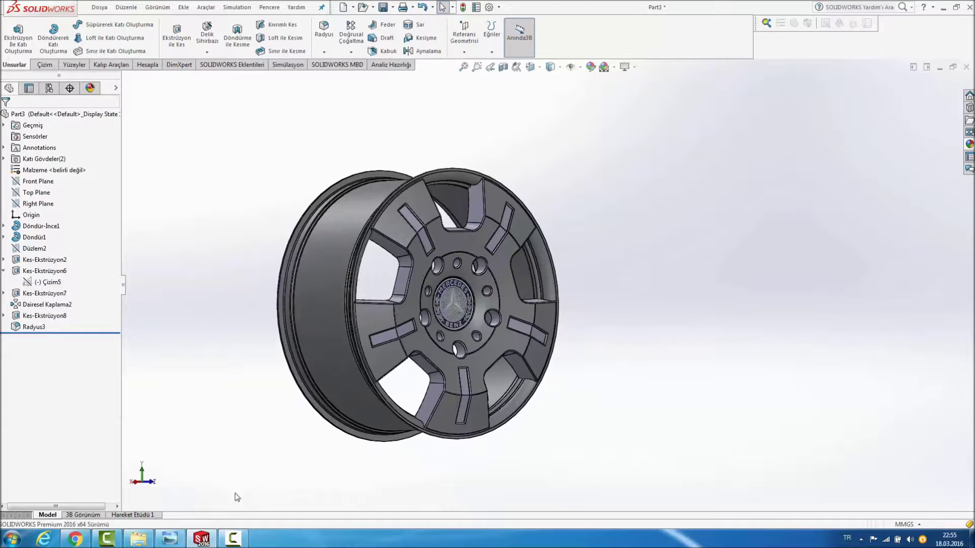
pyautogui.click(176, 543)
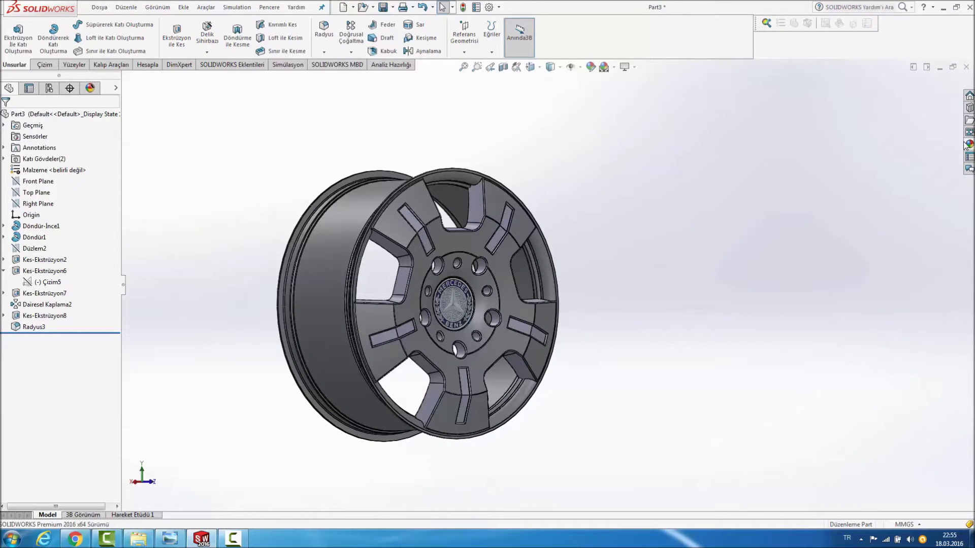
pyautogui.click(967, 145)
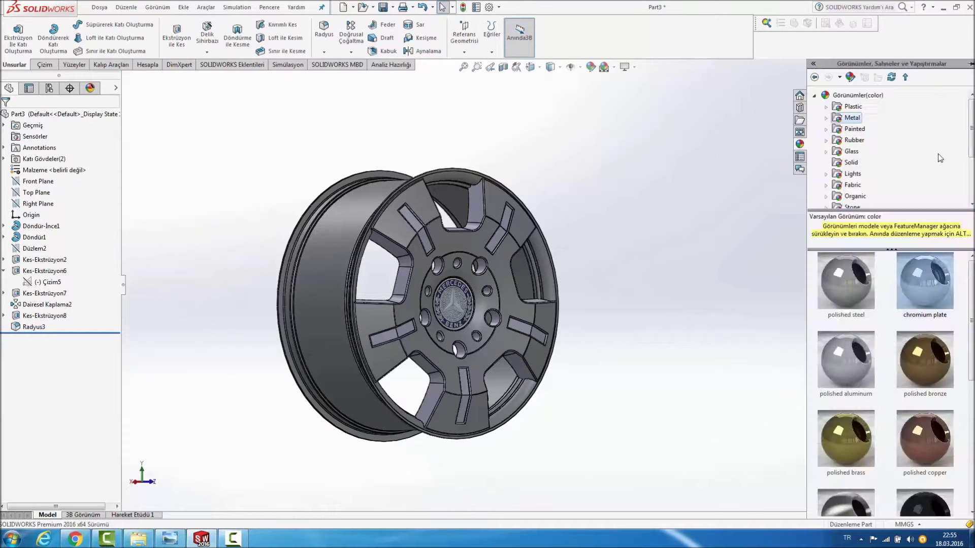
# Step: Apply the polished aluminum appearance from Metal > Aluminum to the spoke feature
pyautogui.click(825, 117)
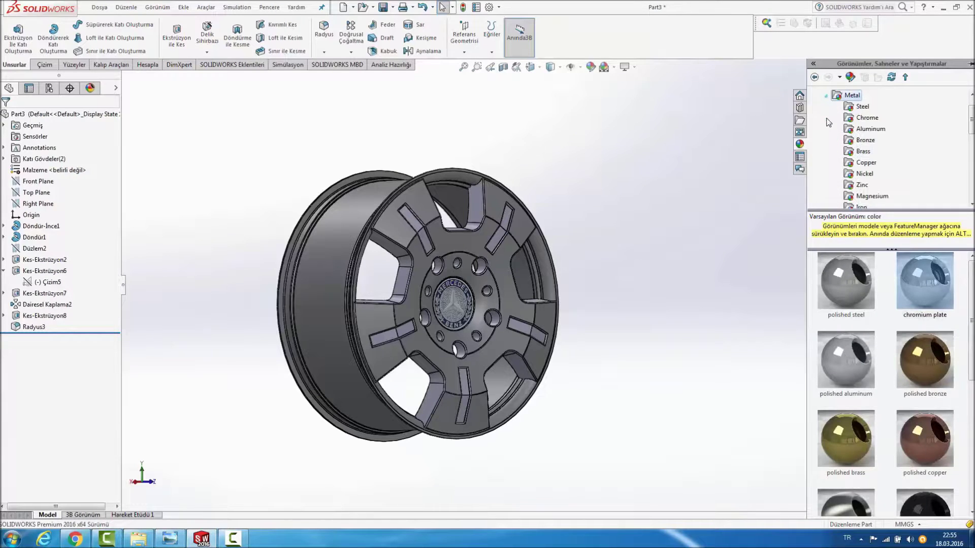
pyautogui.click(865, 130)
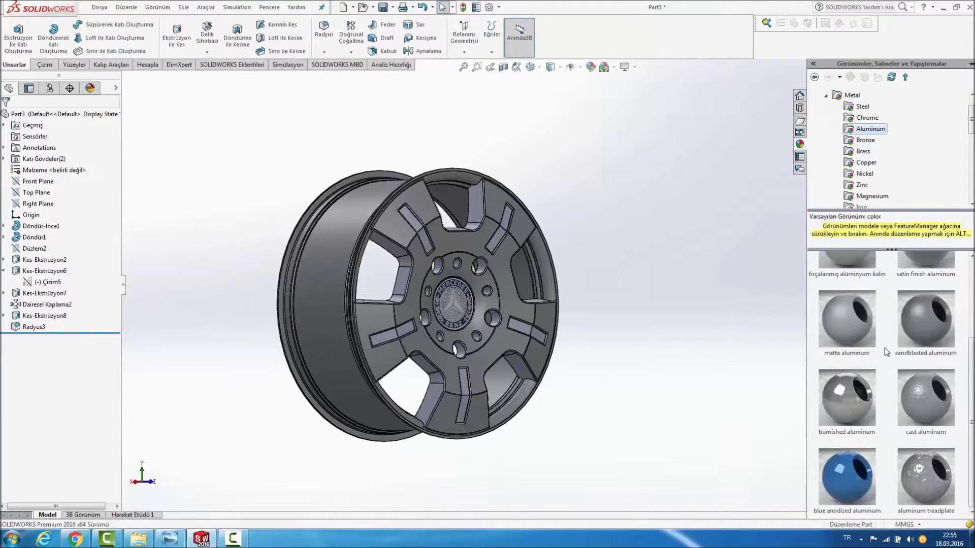
pyautogui.click(838, 289)
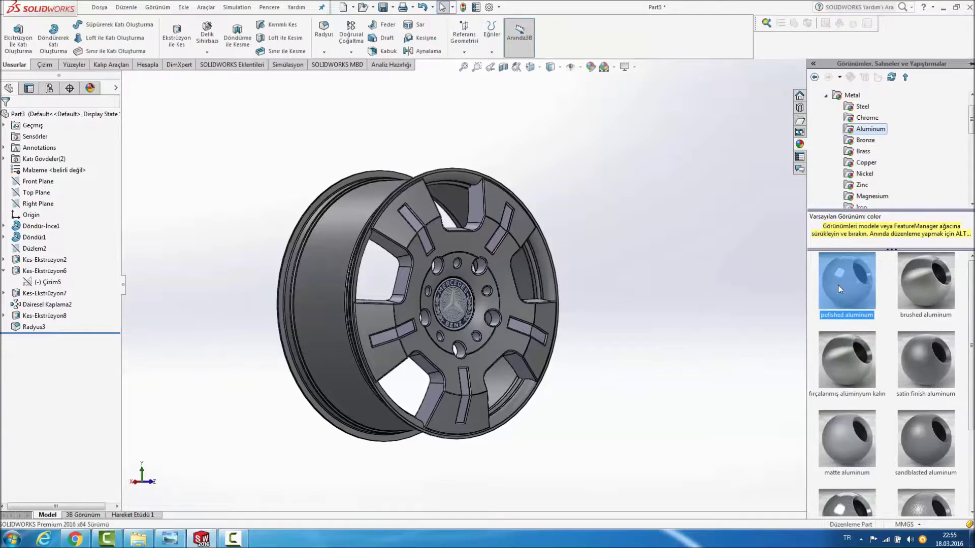
pyautogui.moveTo(857, 279); pyautogui.dragTo(484, 242)
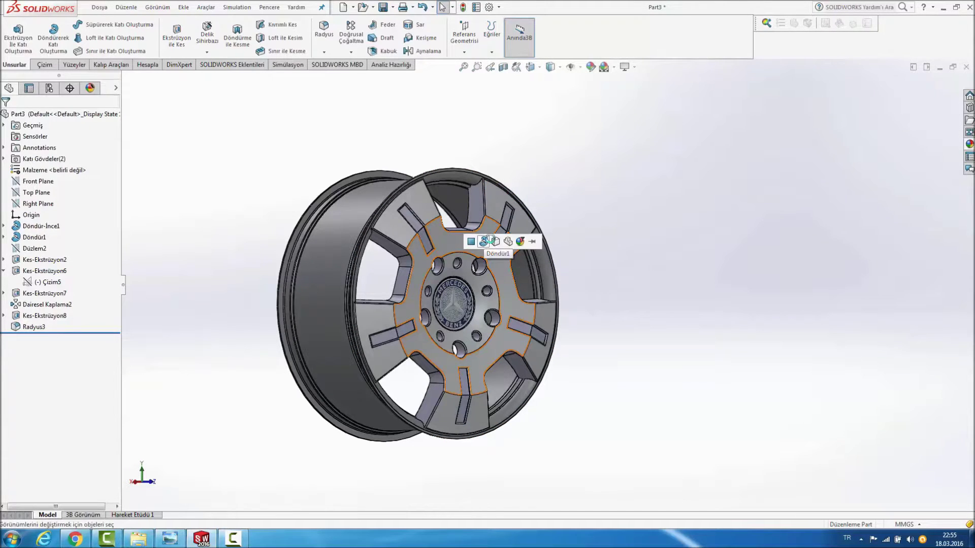
pyautogui.click(485, 242)
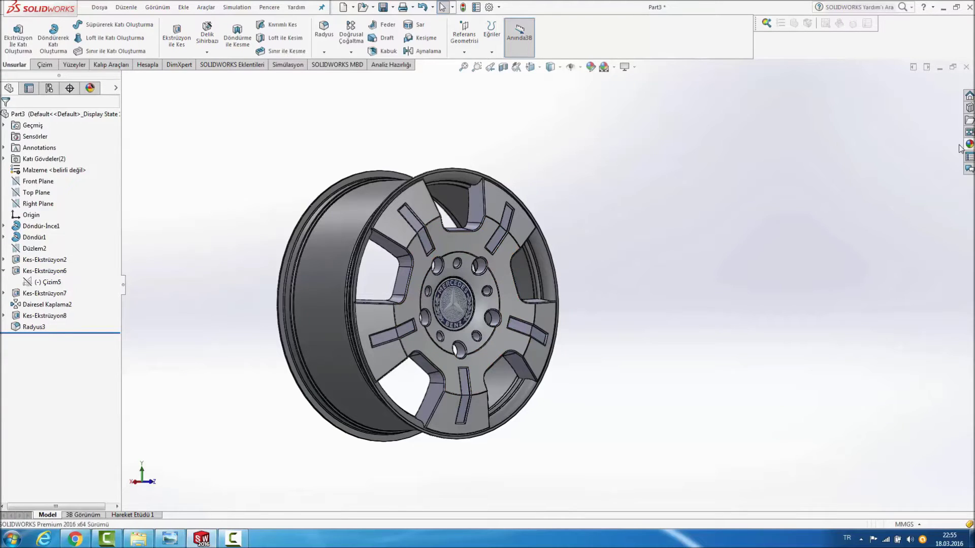
# Step: Apply brushed aluminum to the outer rim feature
pyautogui.click(969, 145)
pyautogui.moveTo(912, 258); pyautogui.dragTo(356, 224)
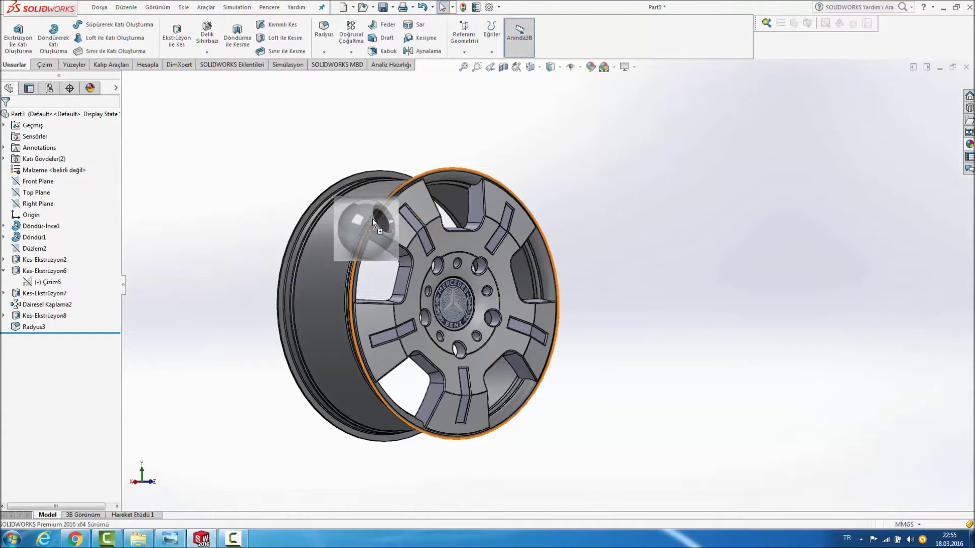
pyautogui.click(357, 223)
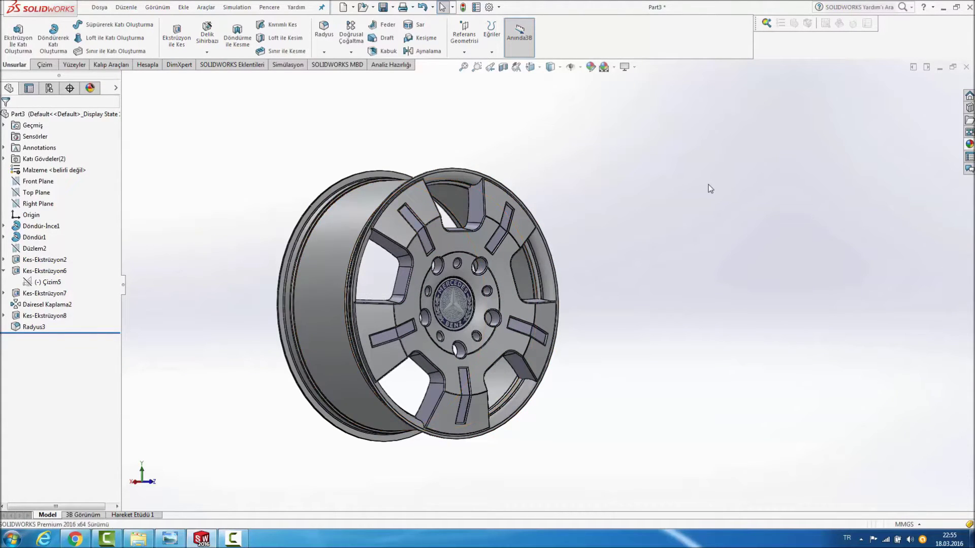
pyautogui.press('Left')
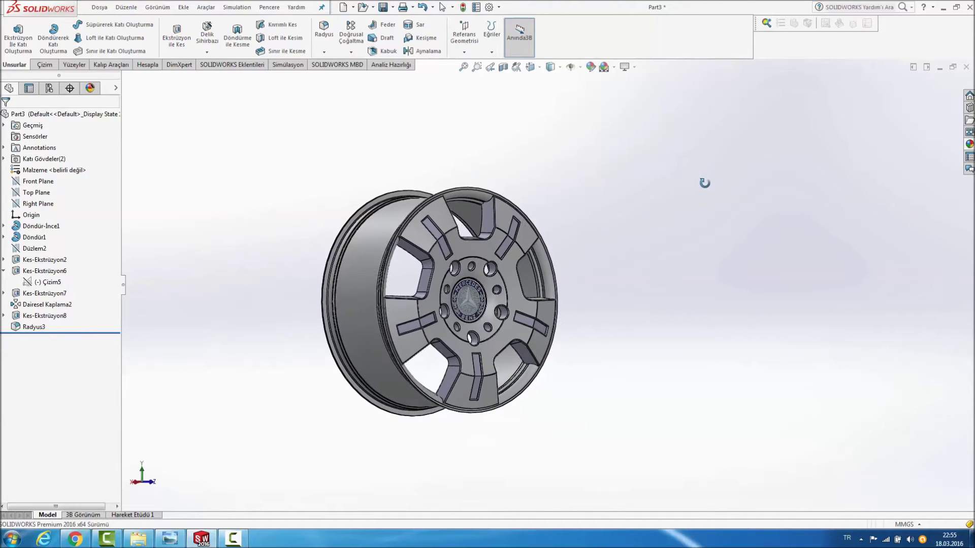
pyautogui.moveTo(625, 252); pyautogui.dragTo(607, 230, button='middle')
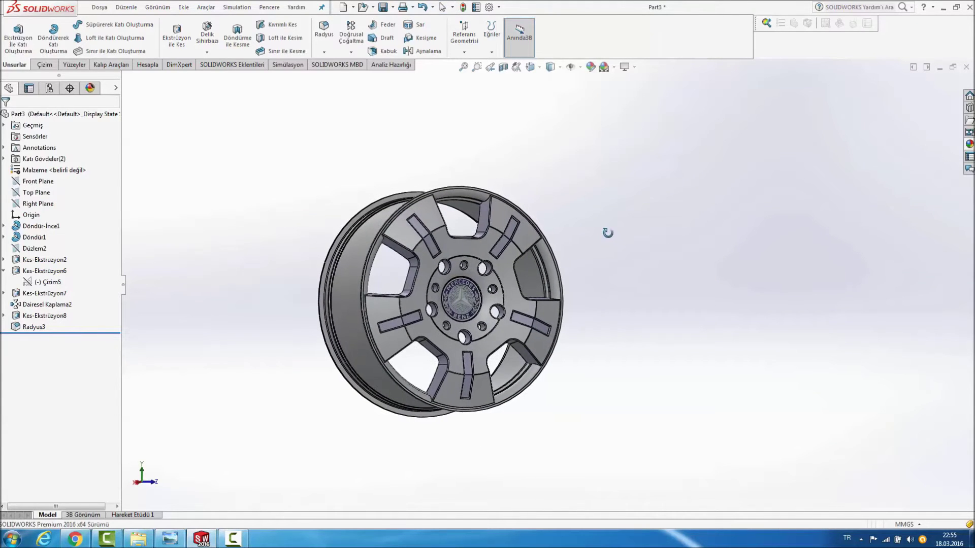
pyautogui.scroll(-2, 590, 234)
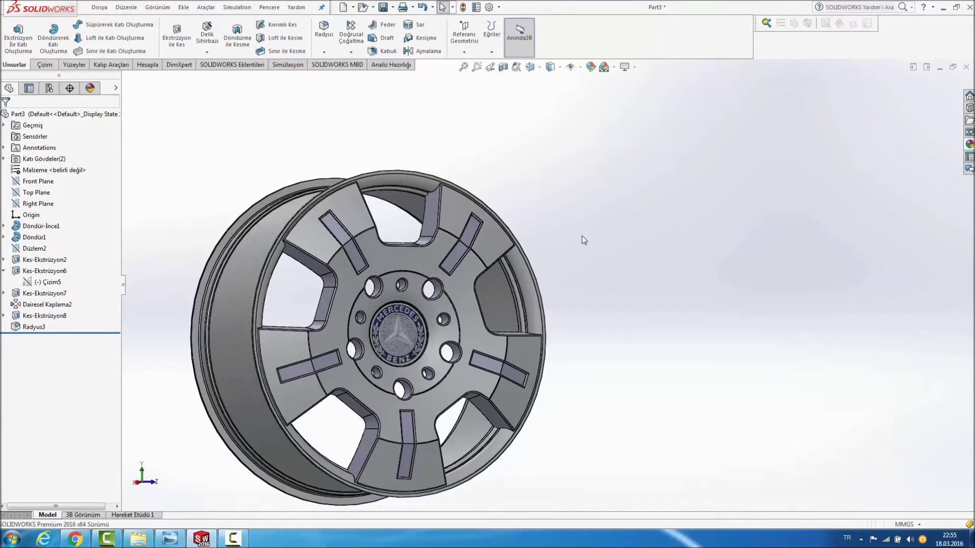
pyautogui.scroll(2, 582, 236)
pyautogui.scroll(2, 581, 236)
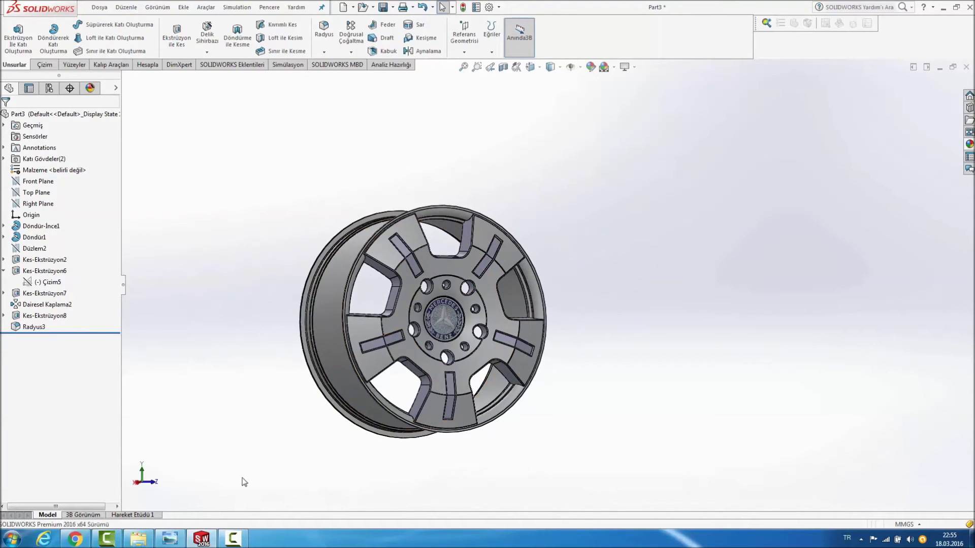